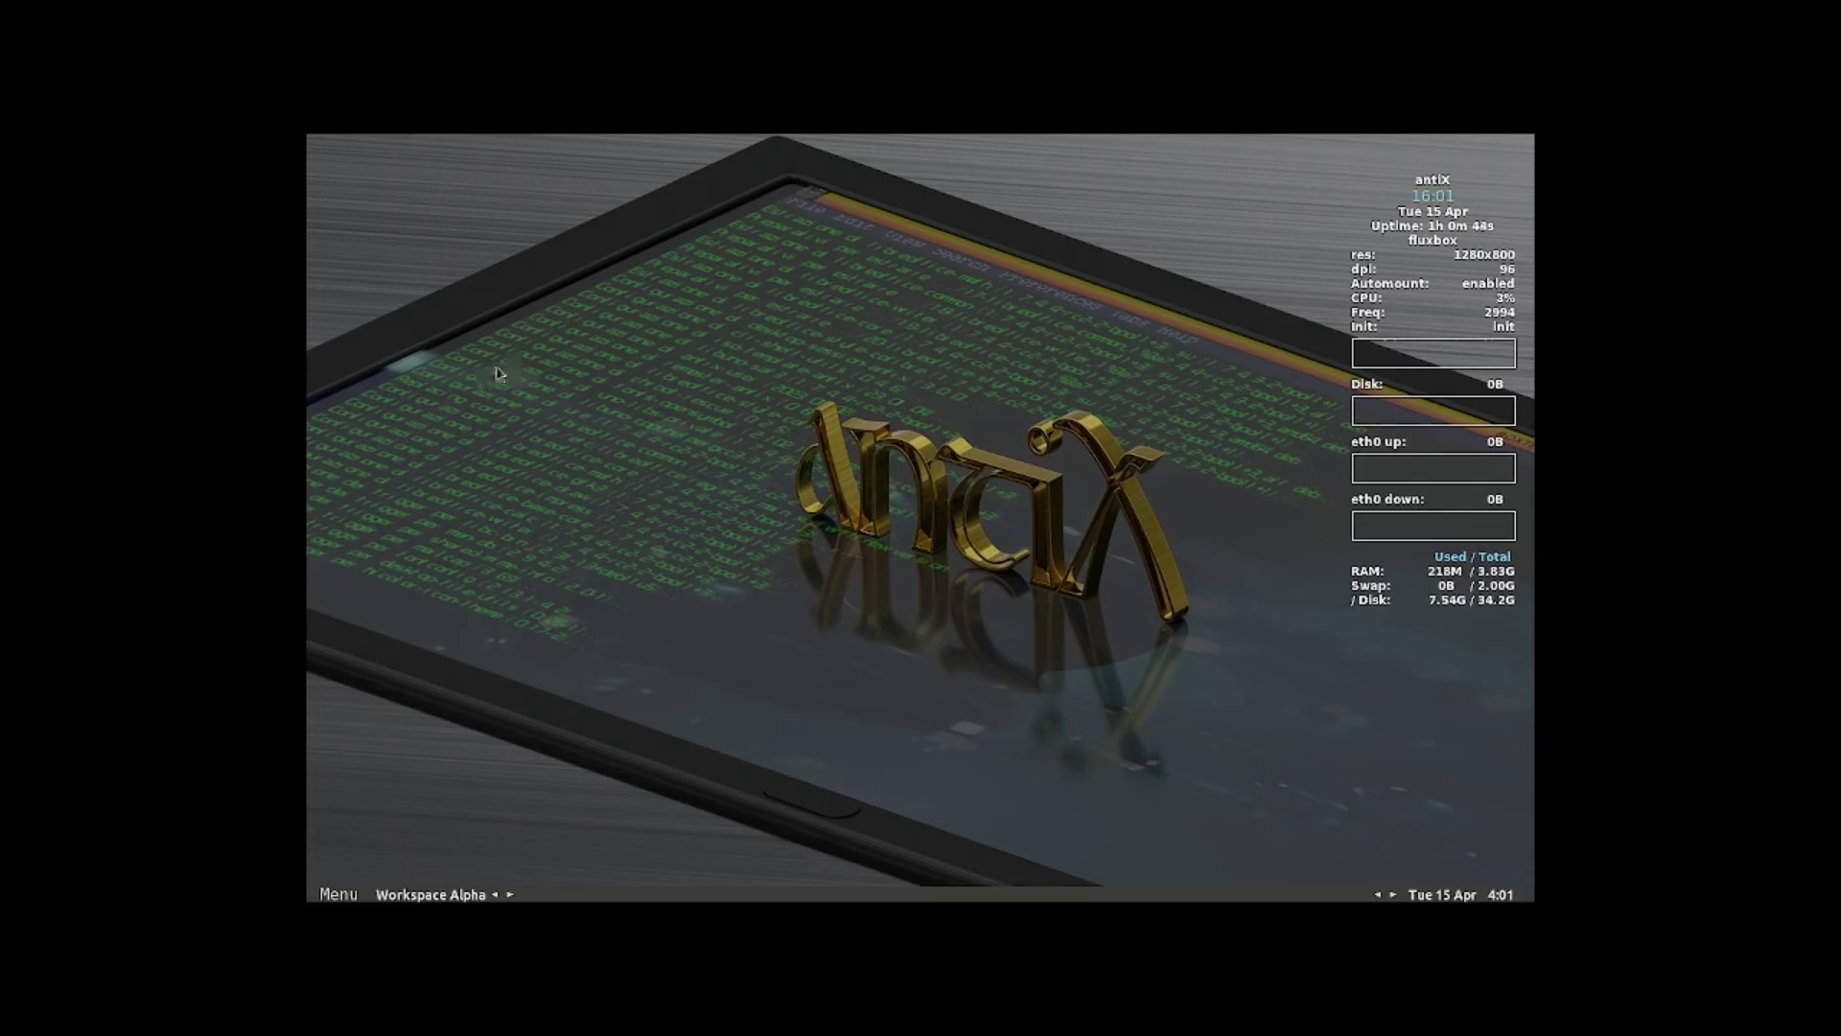
Step: Open the Control Centre, browse its categories, and launch the ARandR screen resolution tool from the Session category
right_click(496, 368)
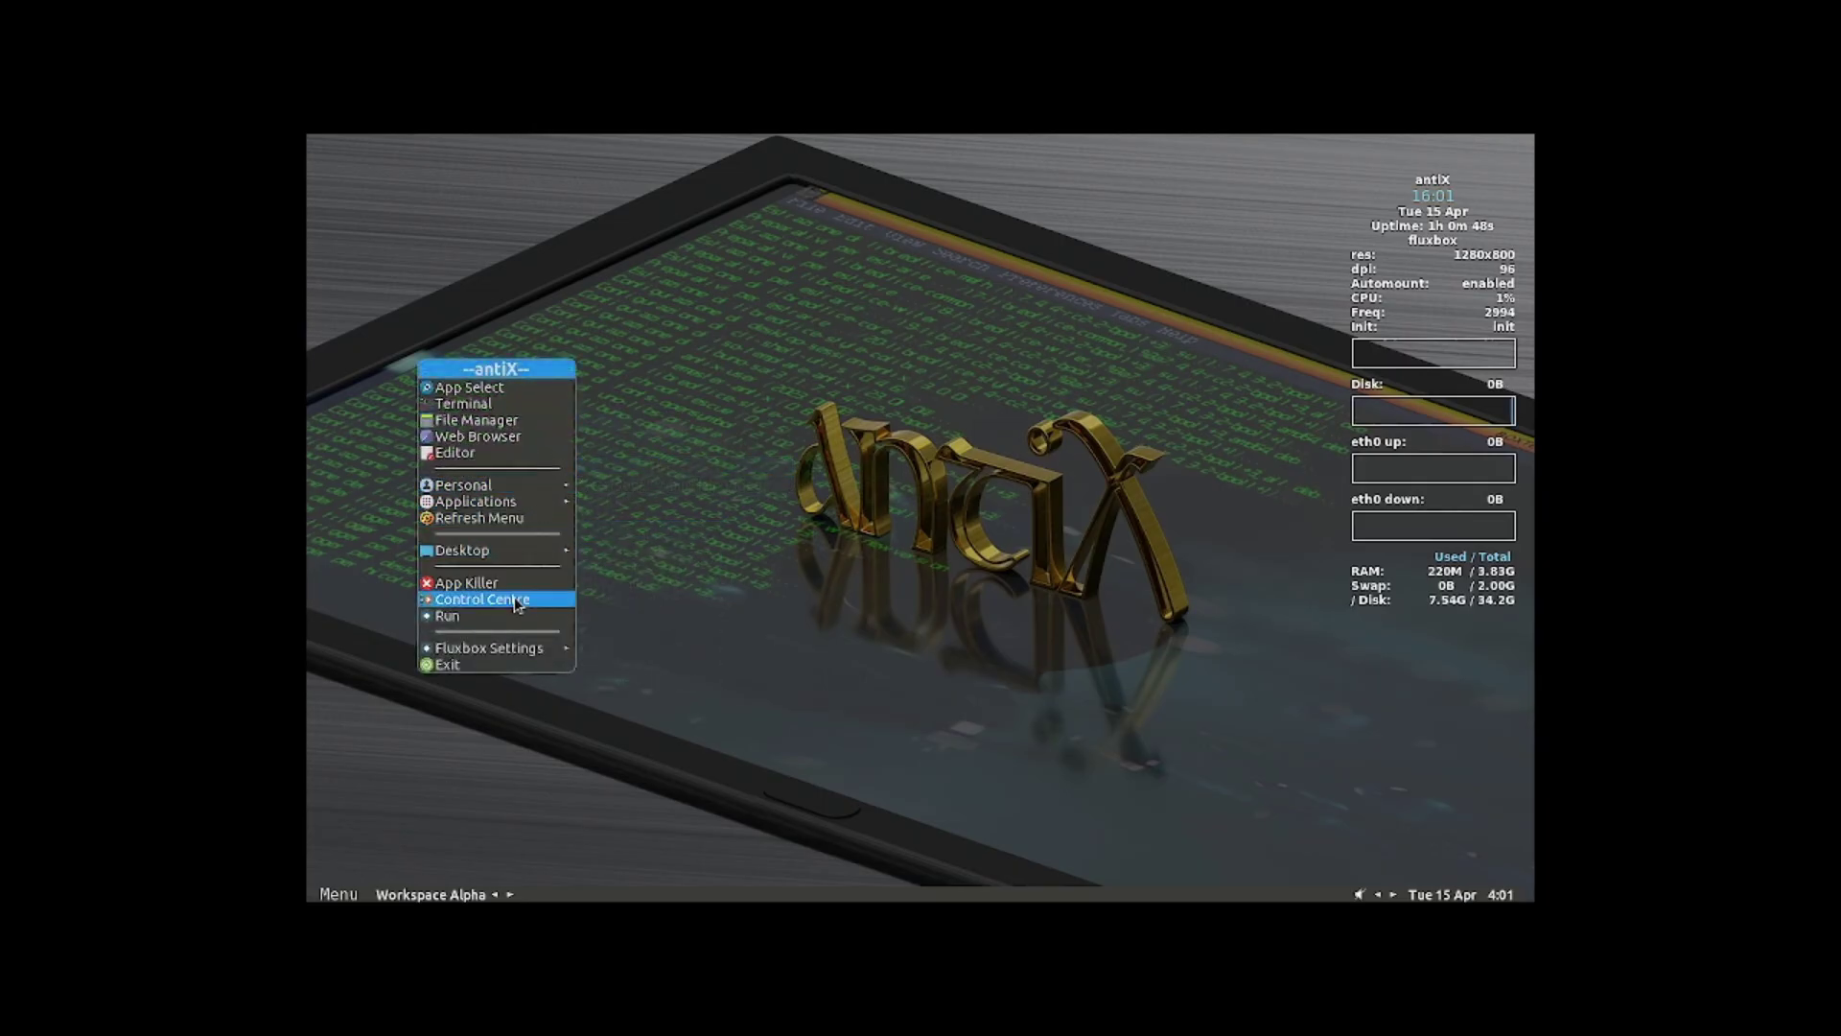
left_click(514, 604)
left_click(735, 380)
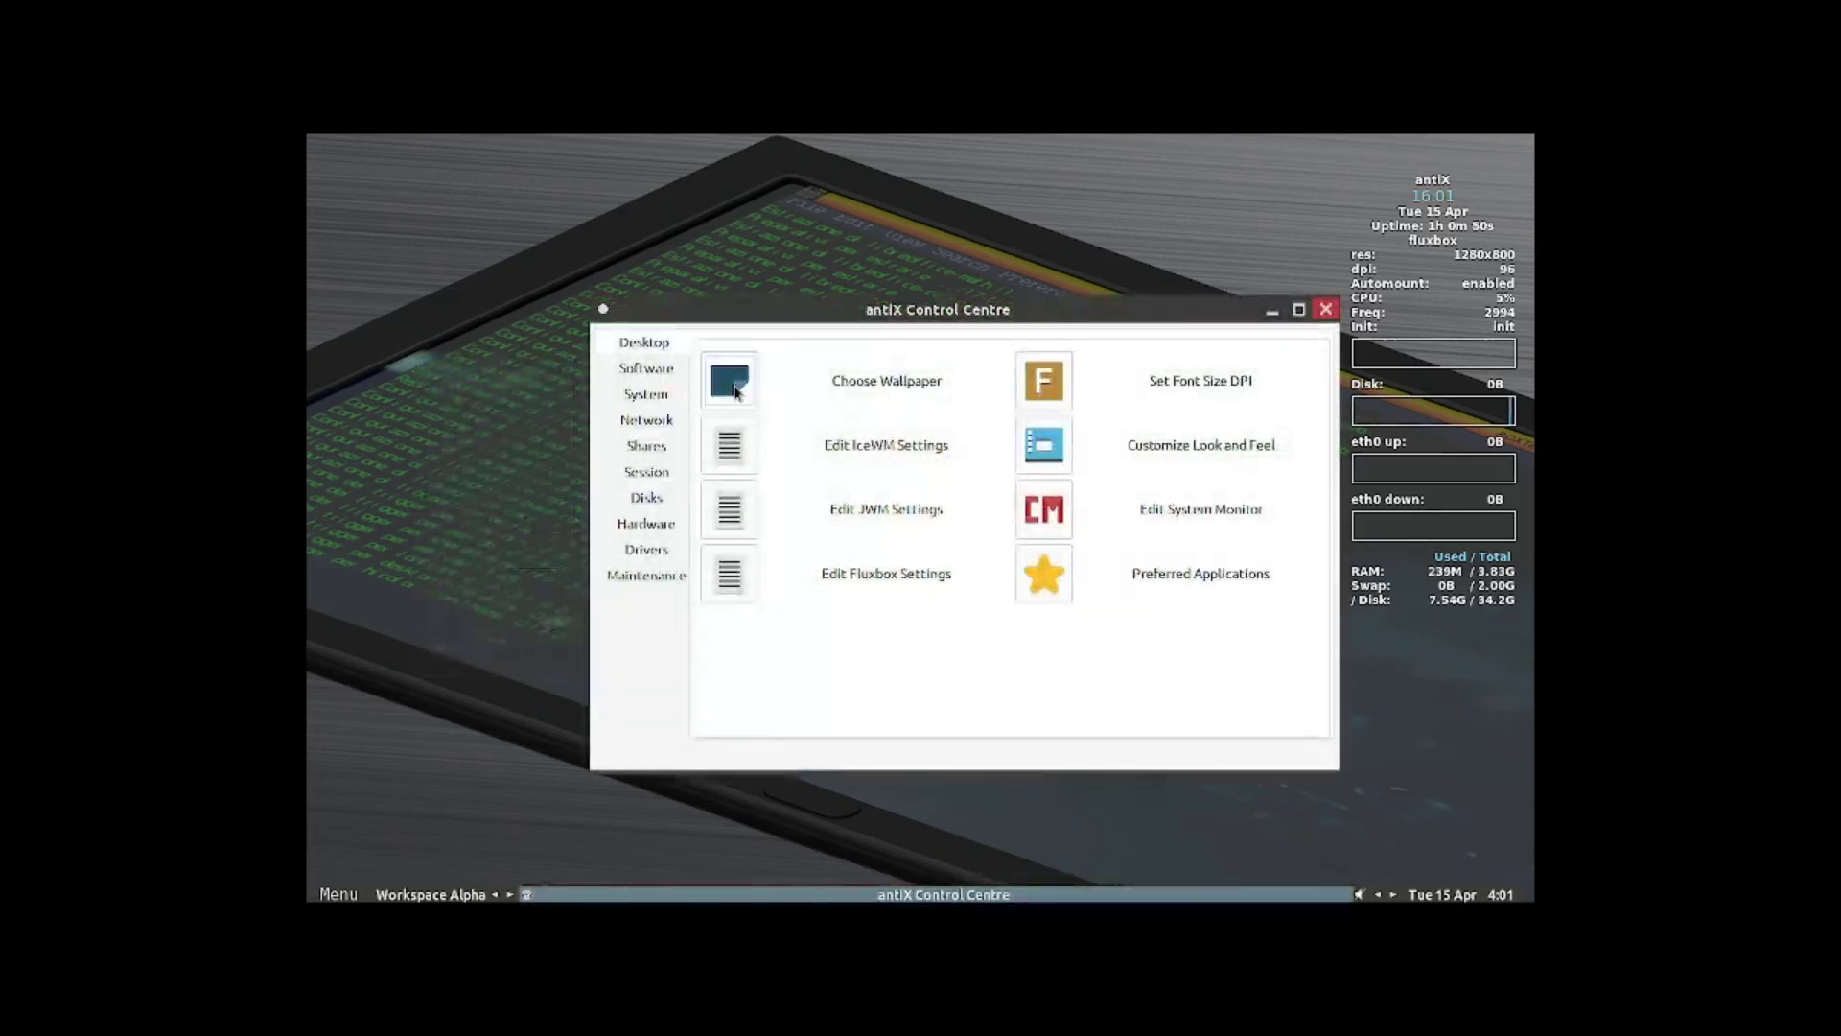
left_click(1132, 341)
left_click(659, 396)
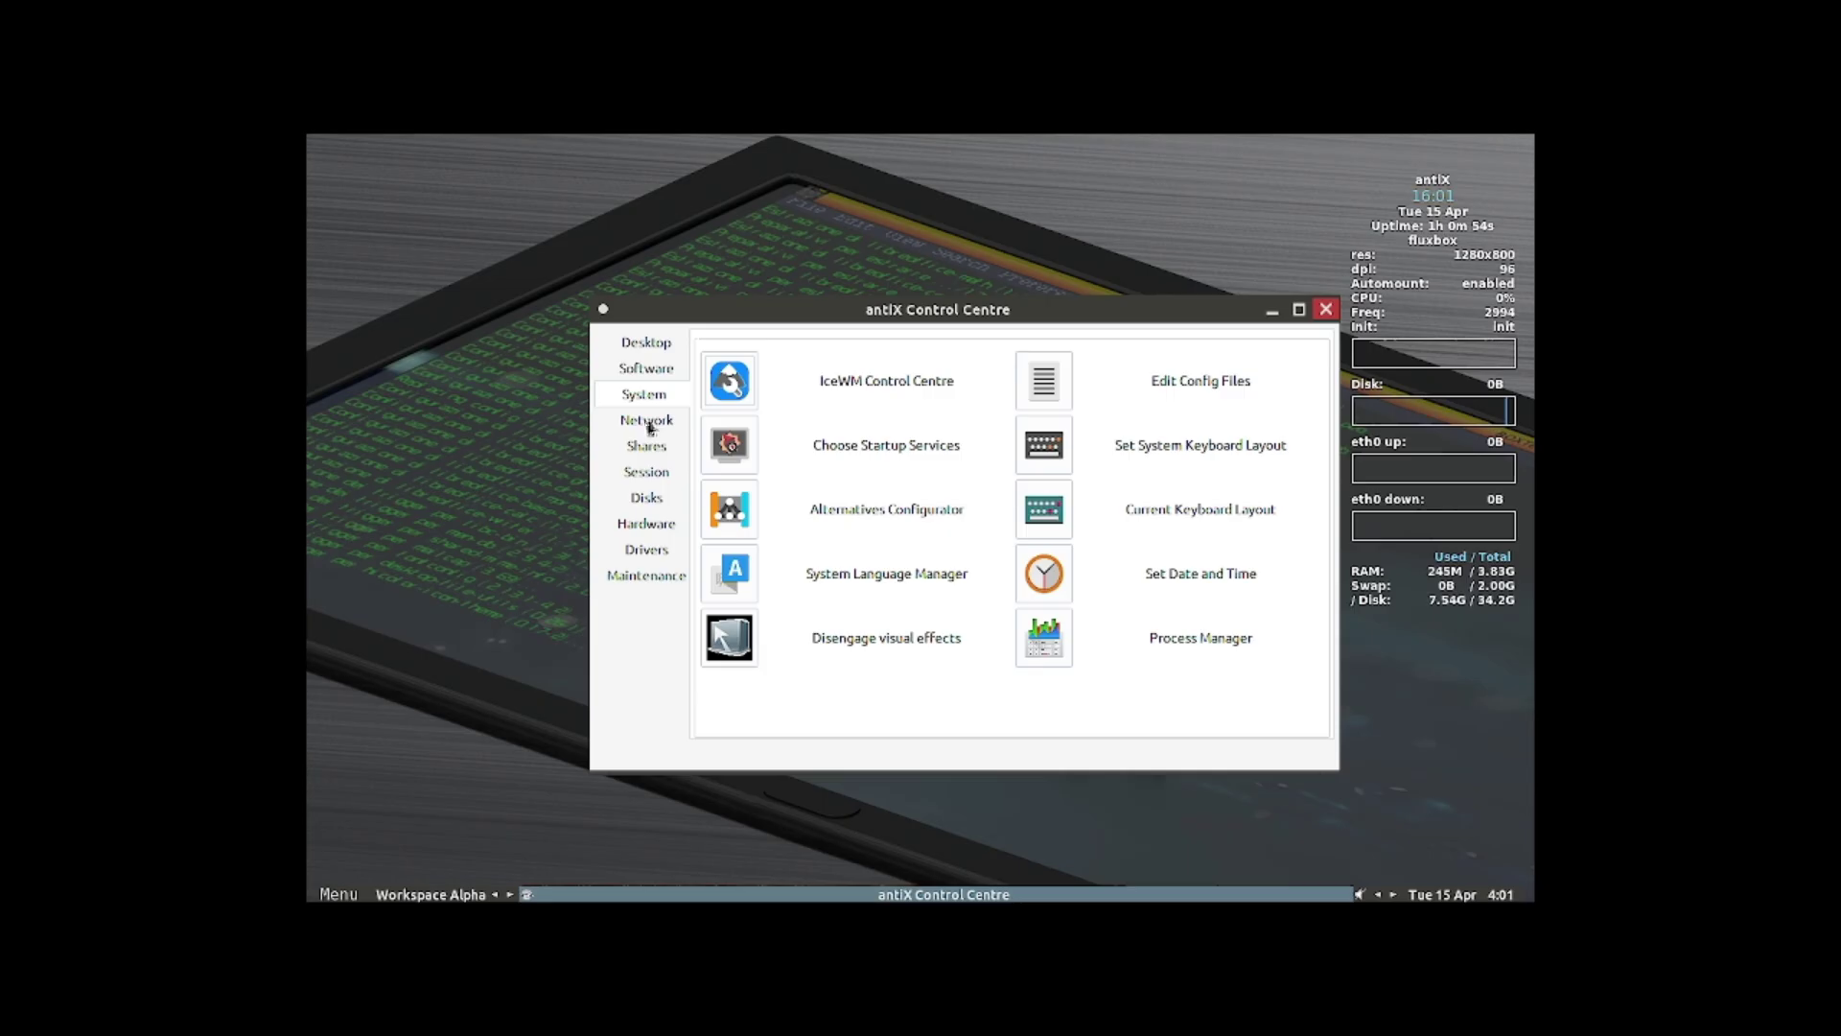
left_click(649, 420)
left_click(652, 369)
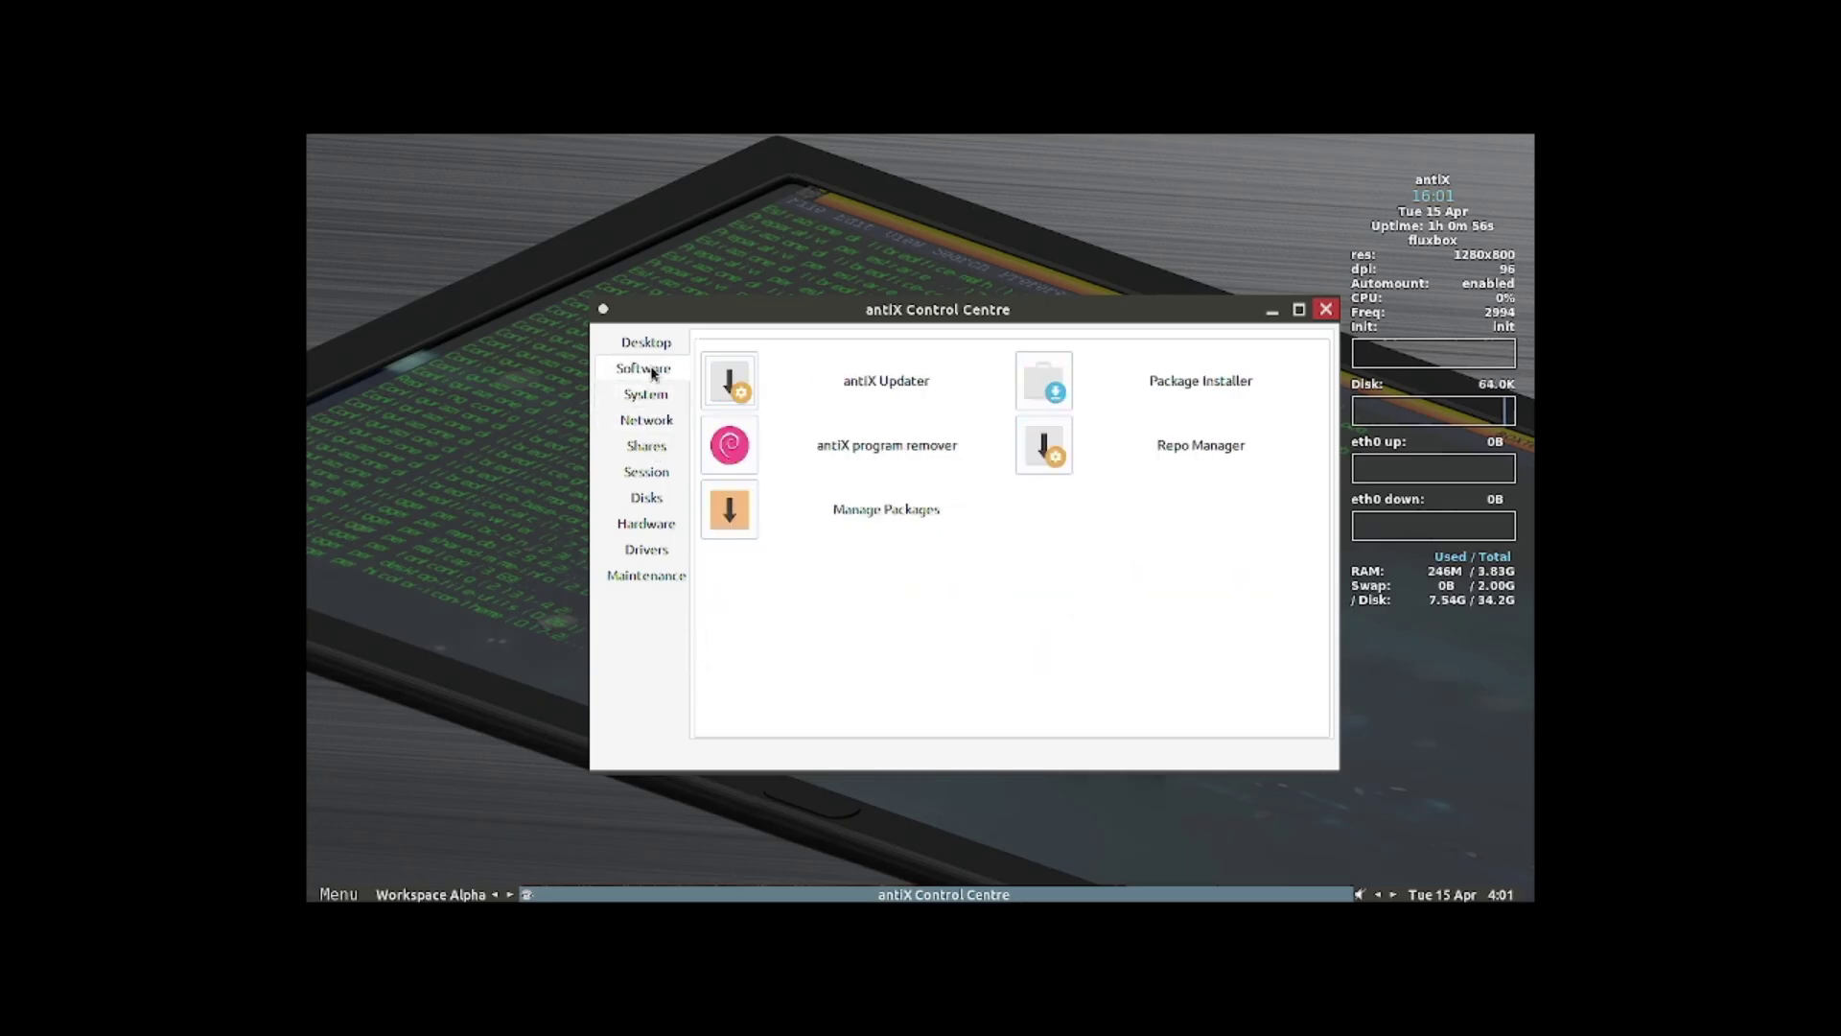
left_click(649, 472)
left_click(796, 375)
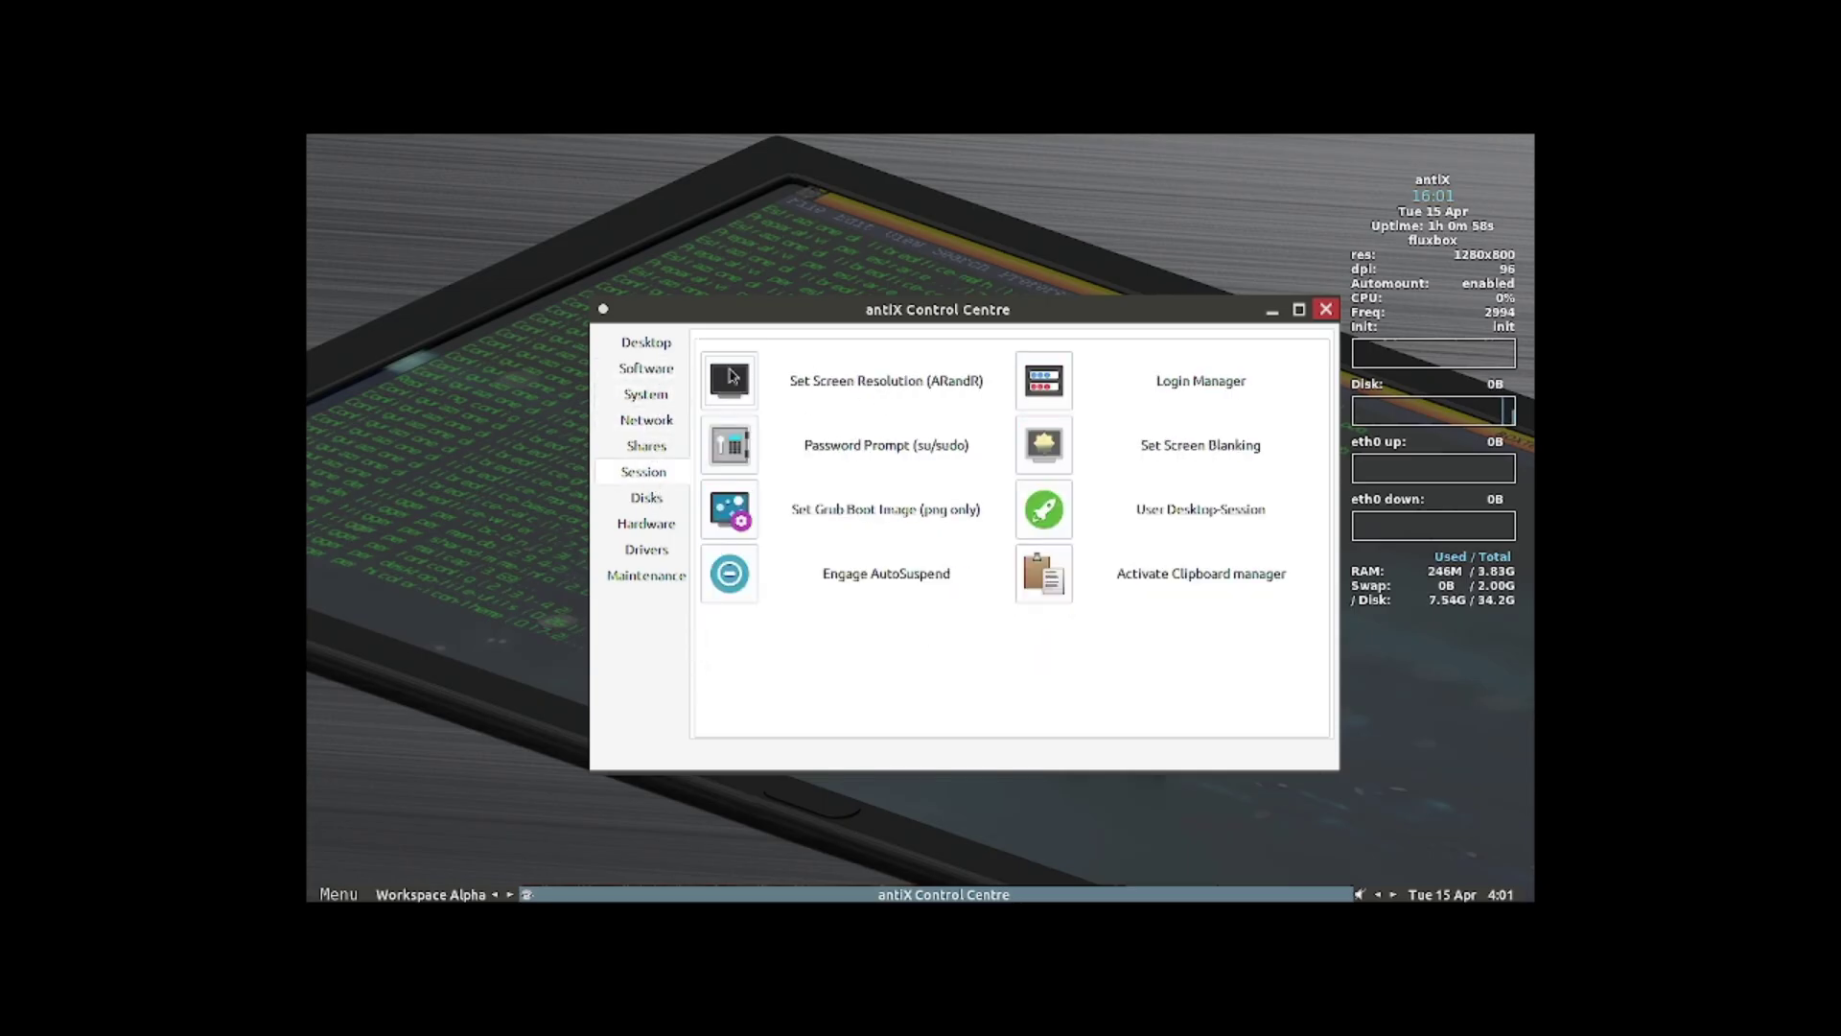
Step: Set the Virtual-1 output to 1920x1080, apply the layout, and close the layout editor and Control Centre
left_click(443, 175)
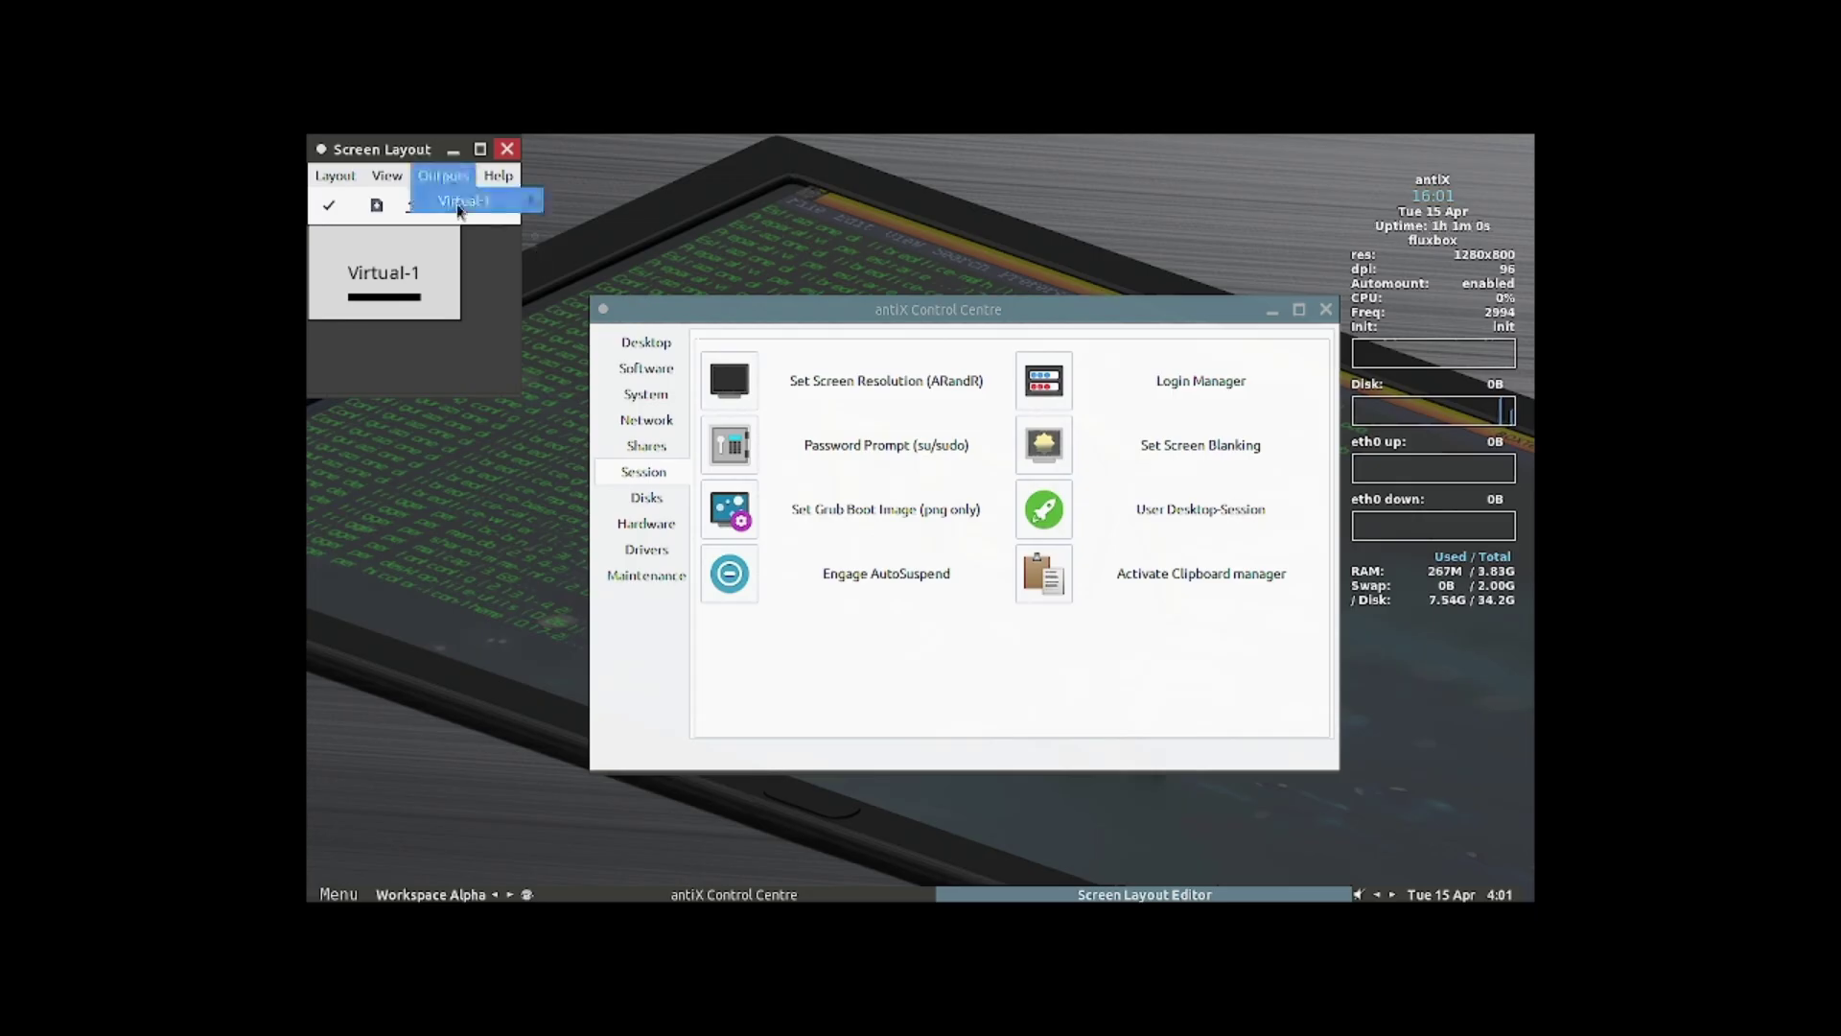
mouse_move(464, 201)
mouse_move(602, 252)
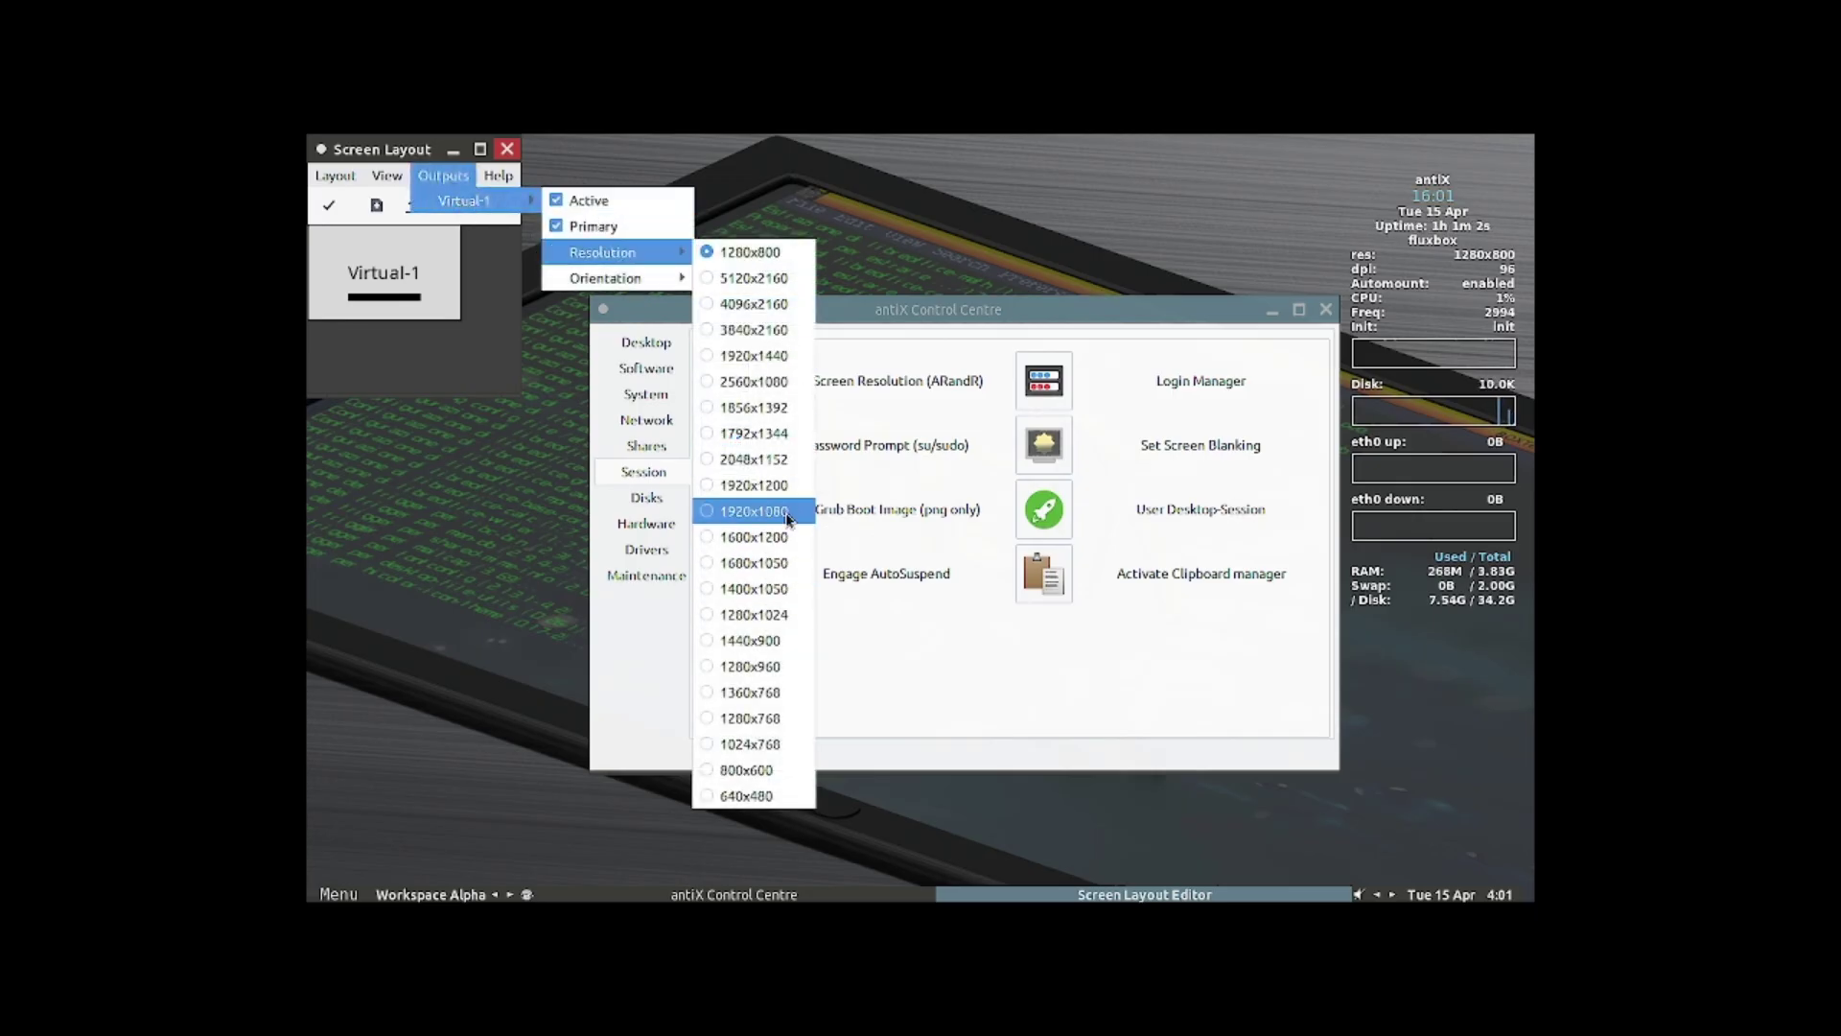
left_click(754, 510)
left_click(329, 204)
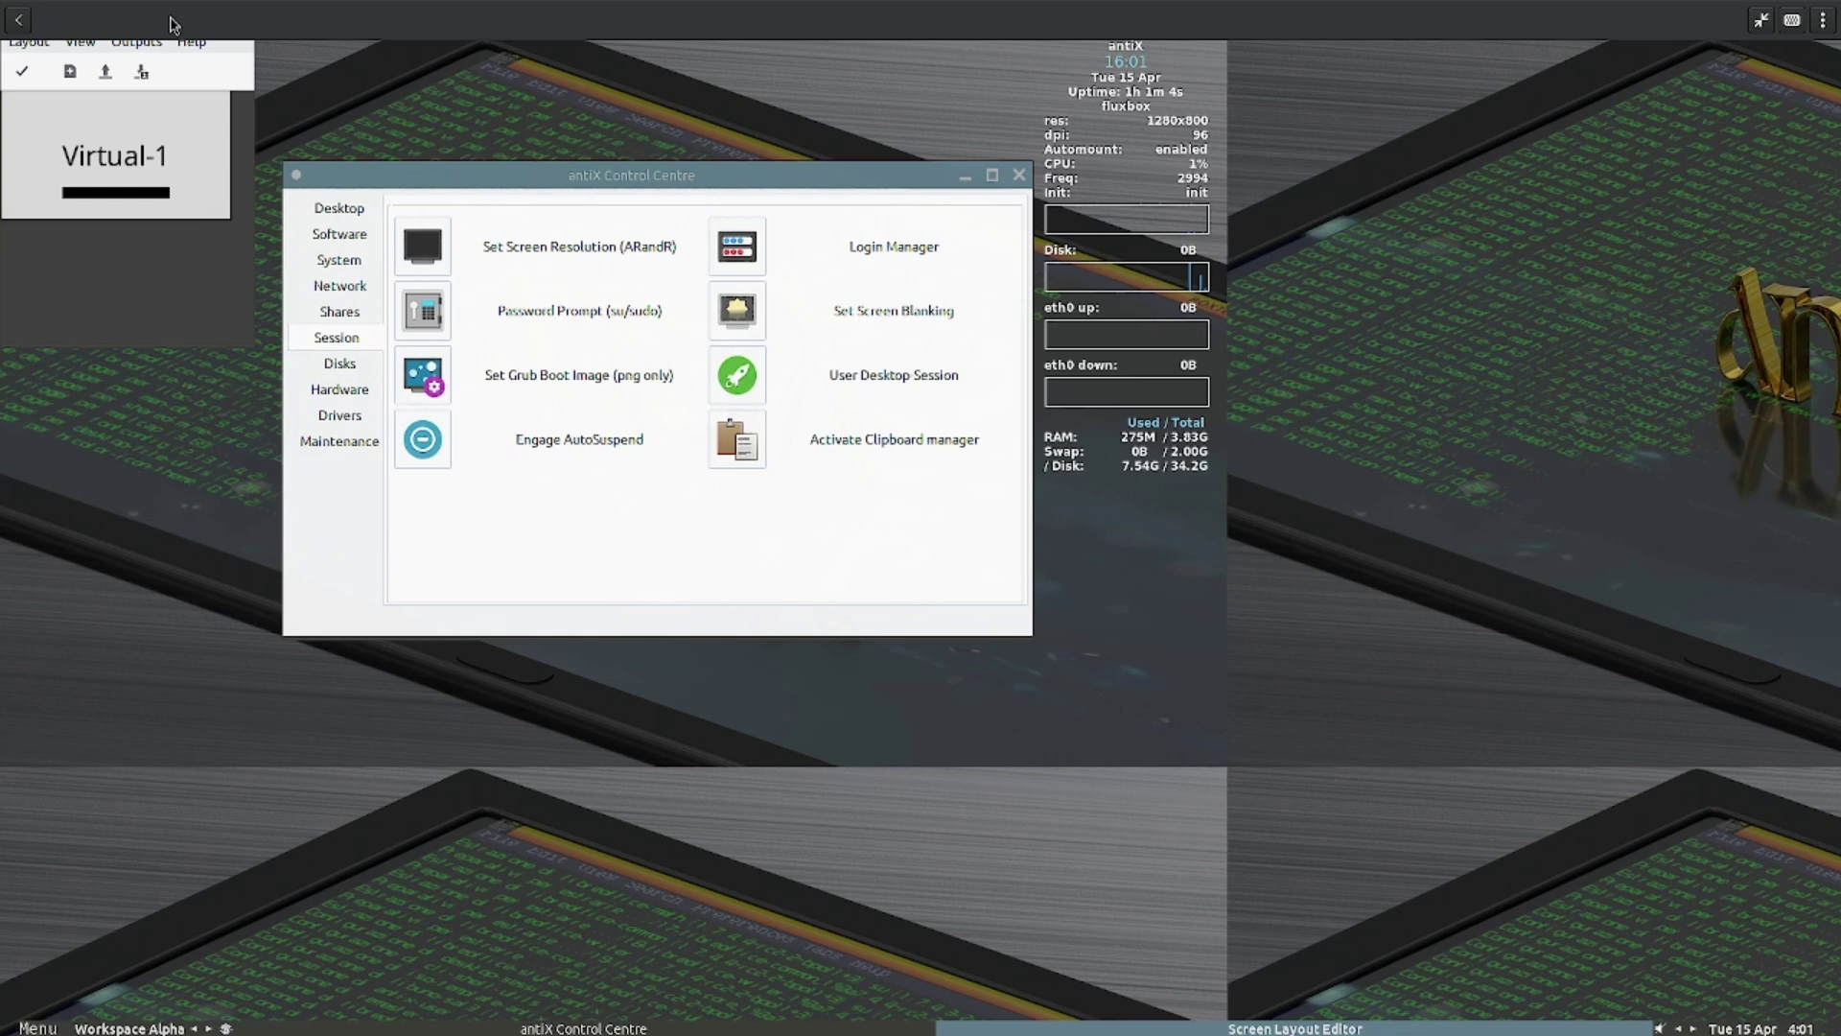
left_click(240, 14)
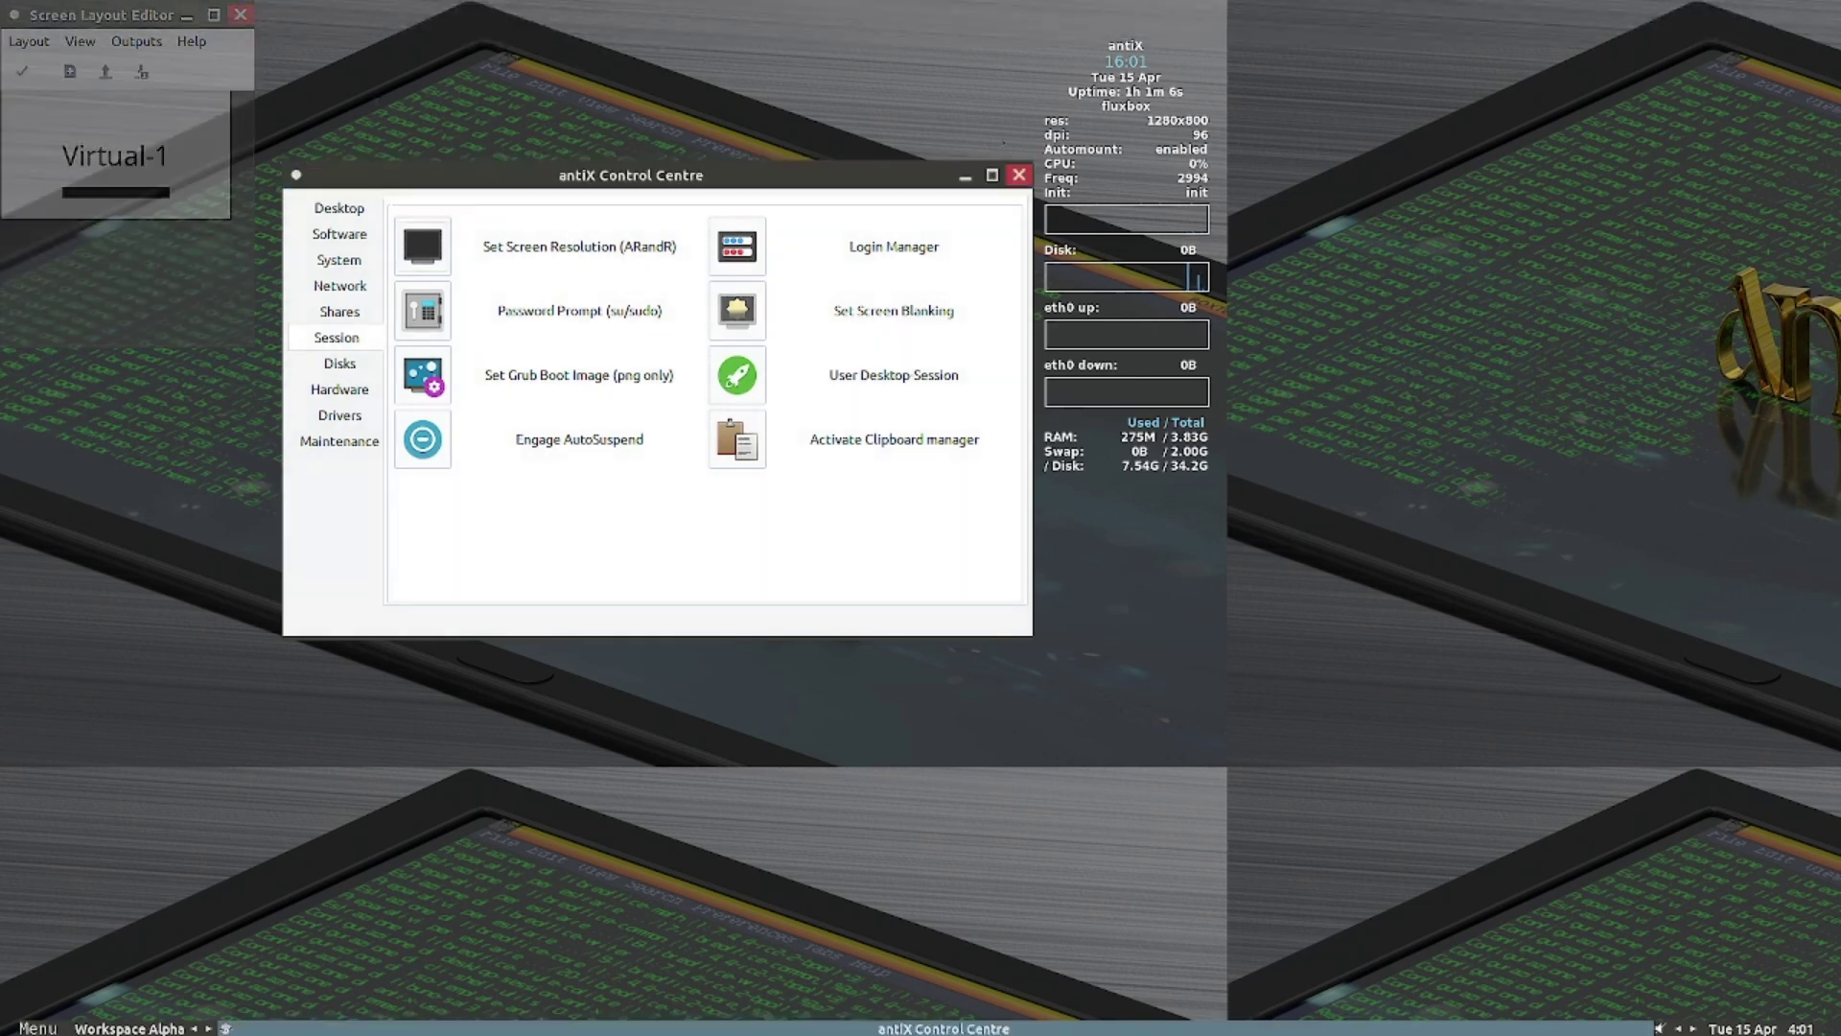
left_click(1019, 174)
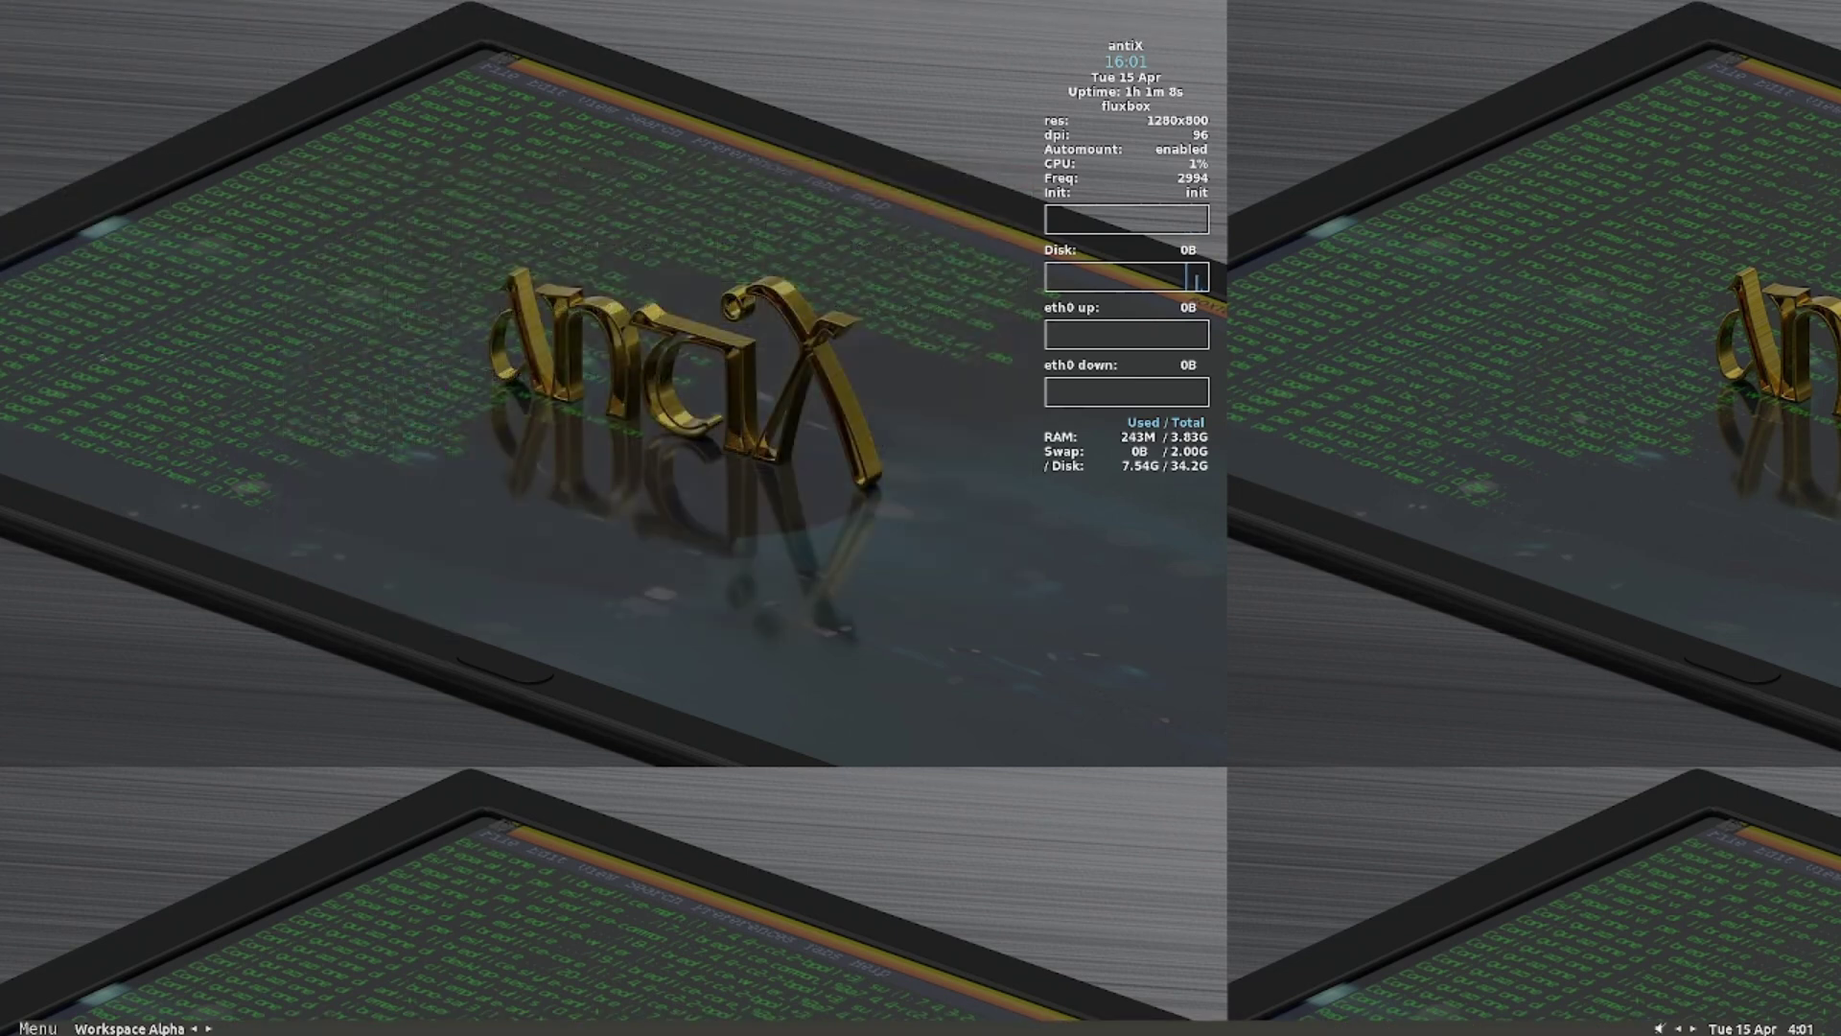
Step: Toggle the Conky system monitor off and back on to restart it at the current screen resolution
left_click(36, 1027)
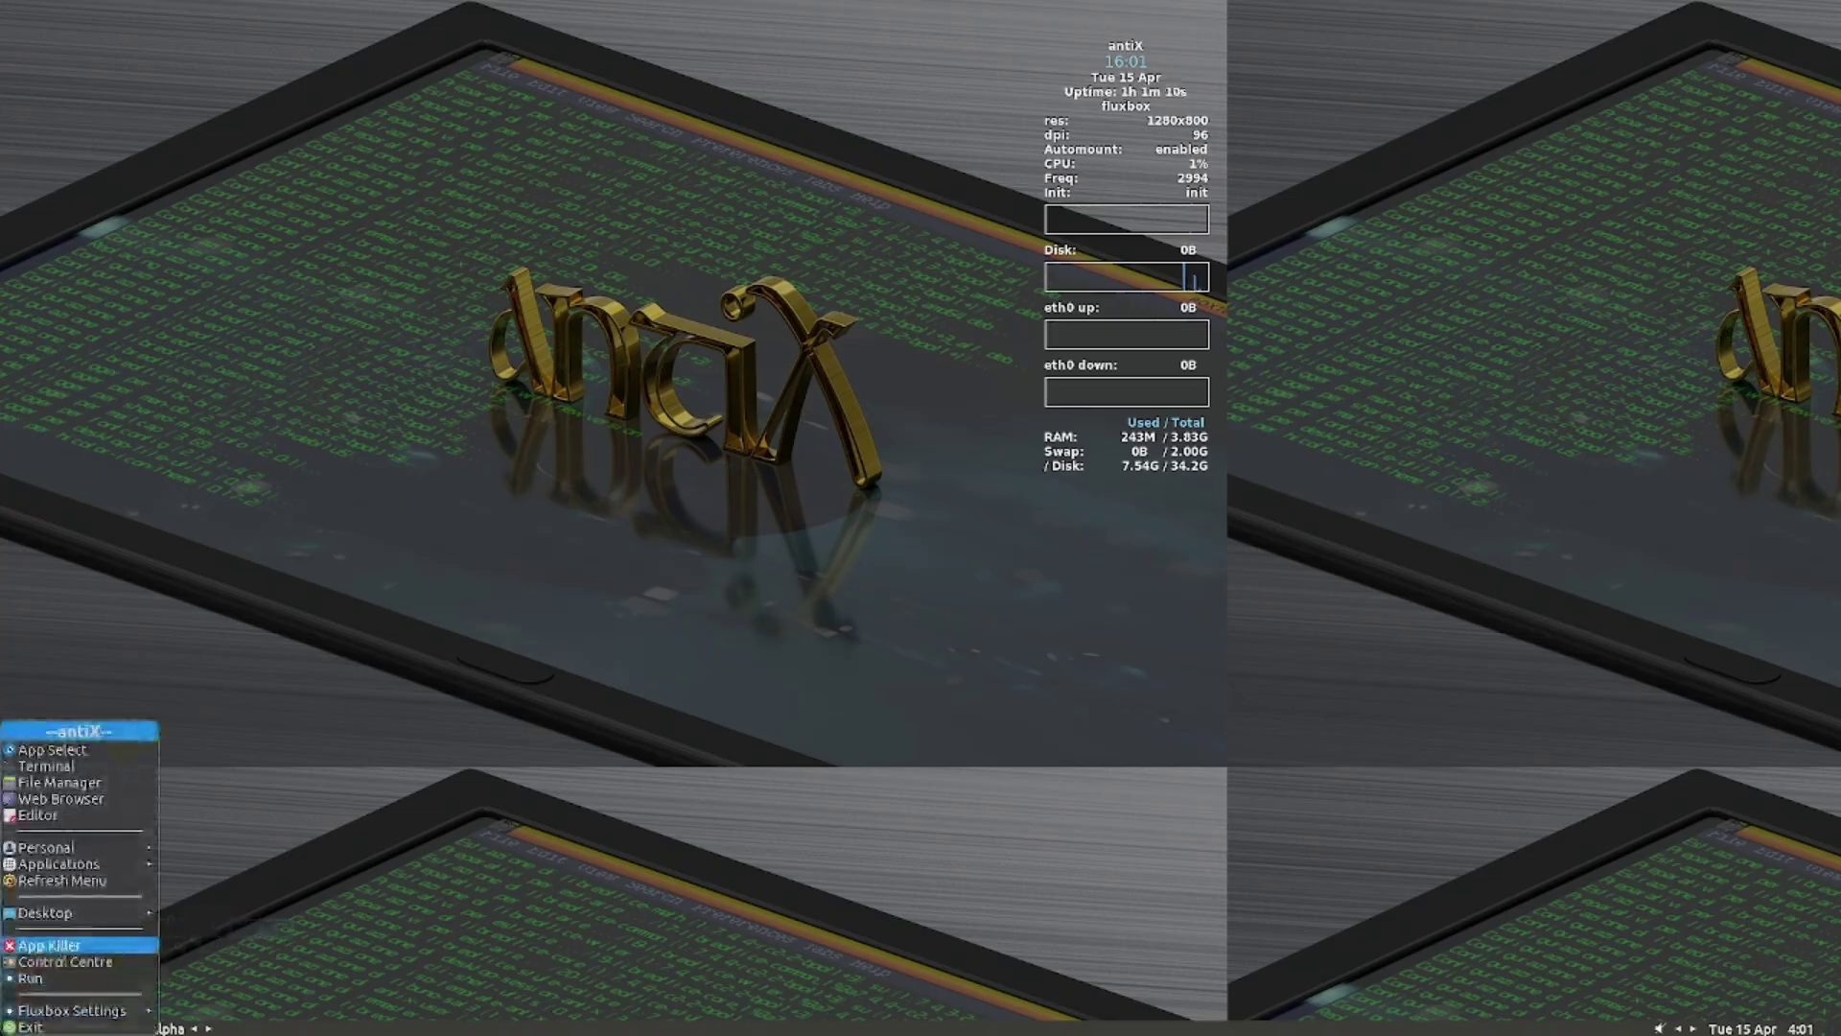
mouse_move(57, 1012)
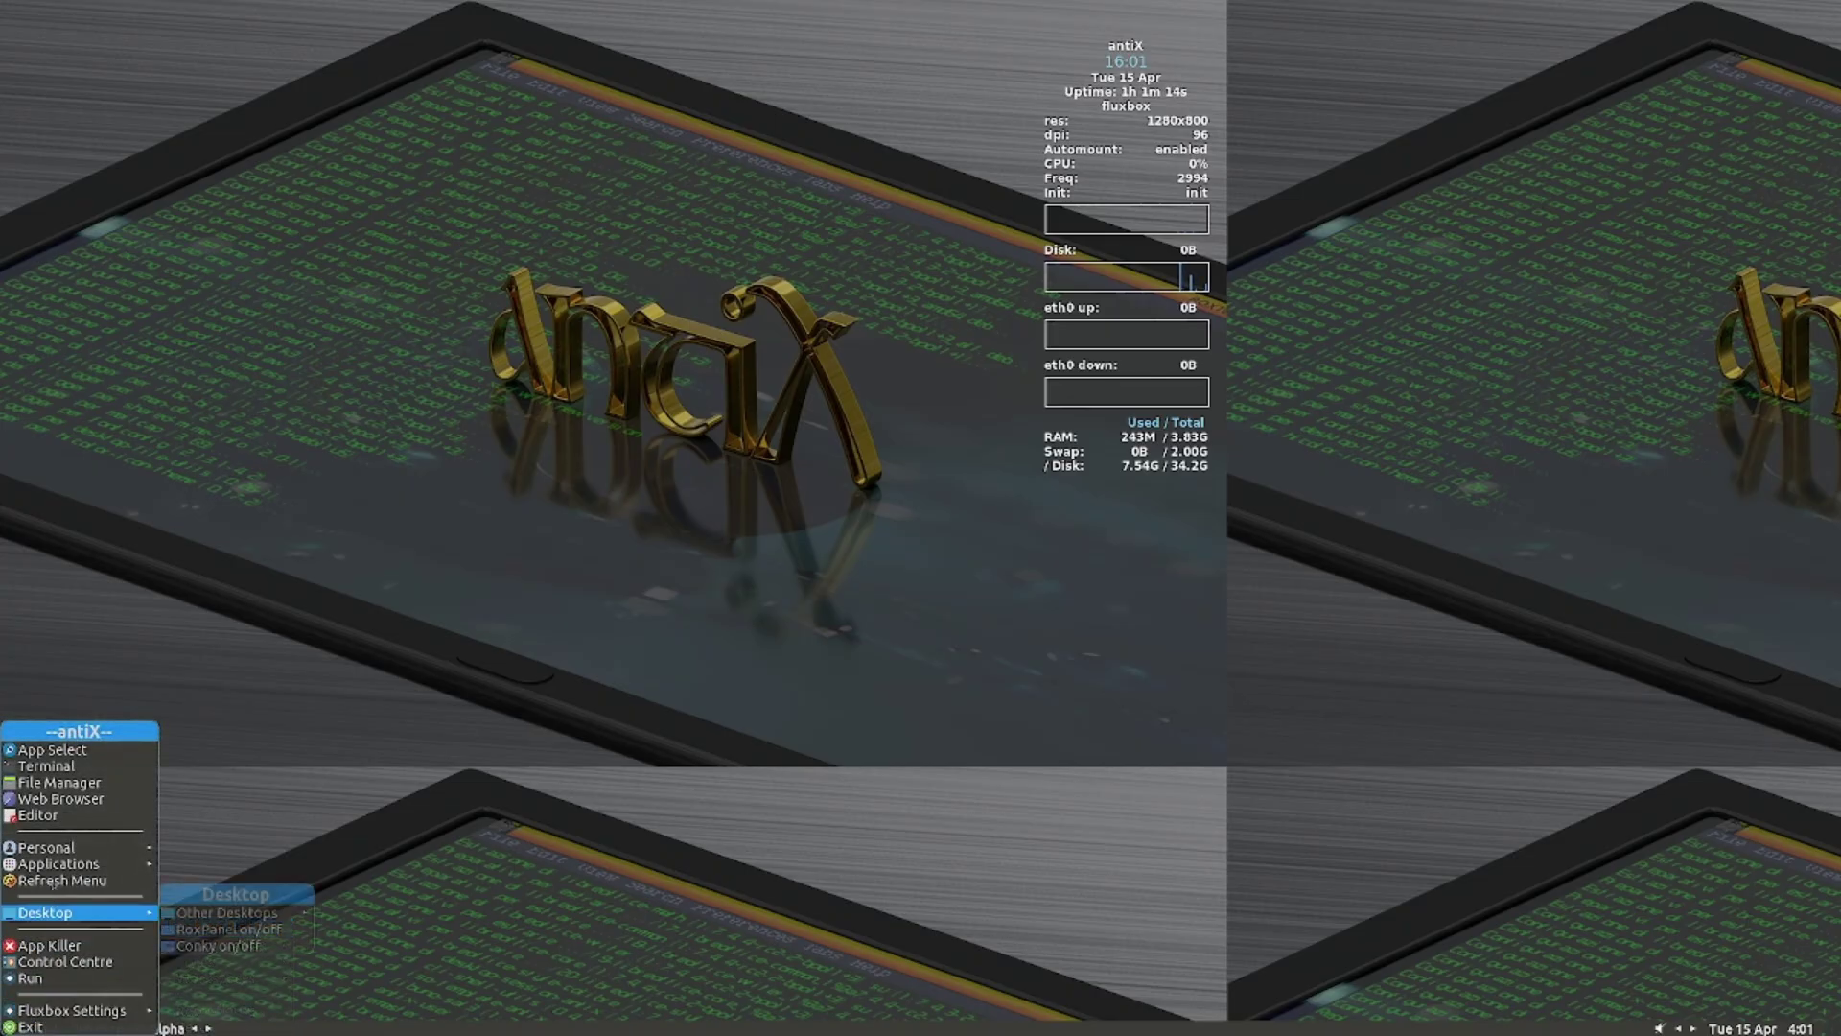
mouse_move(77, 913)
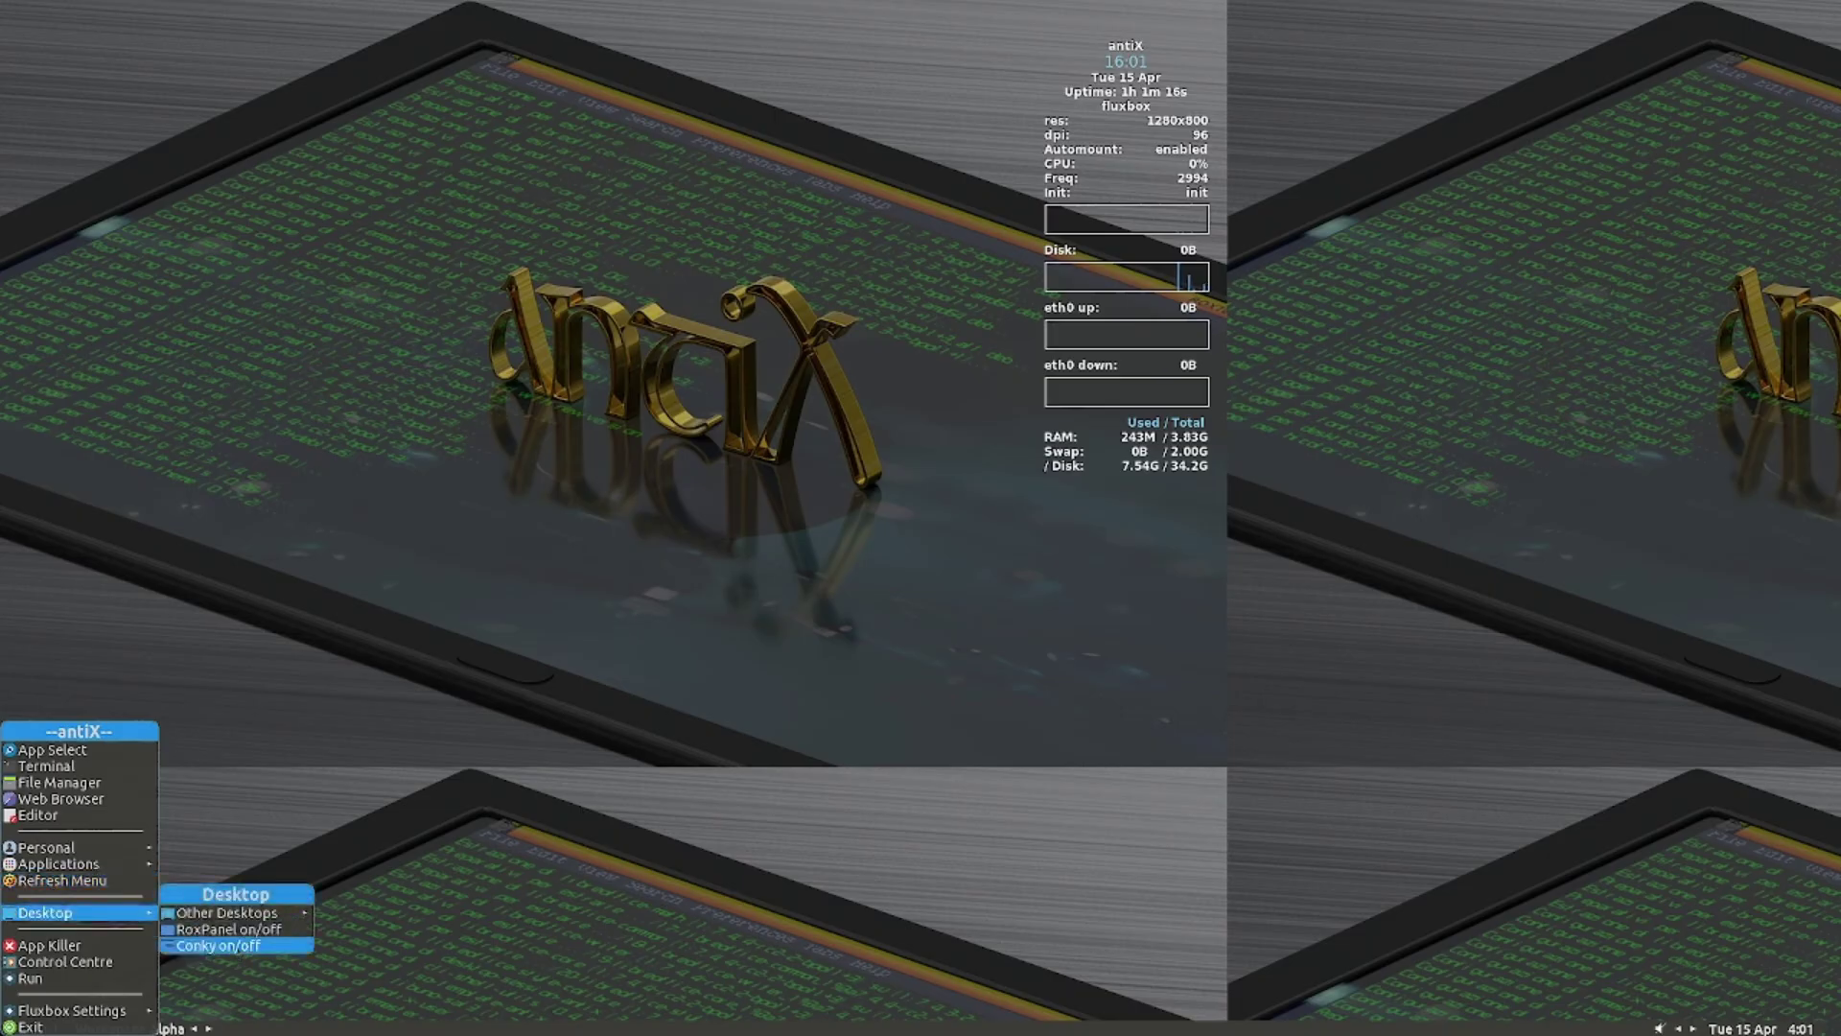
left_click(220, 945)
left_click(36, 1027)
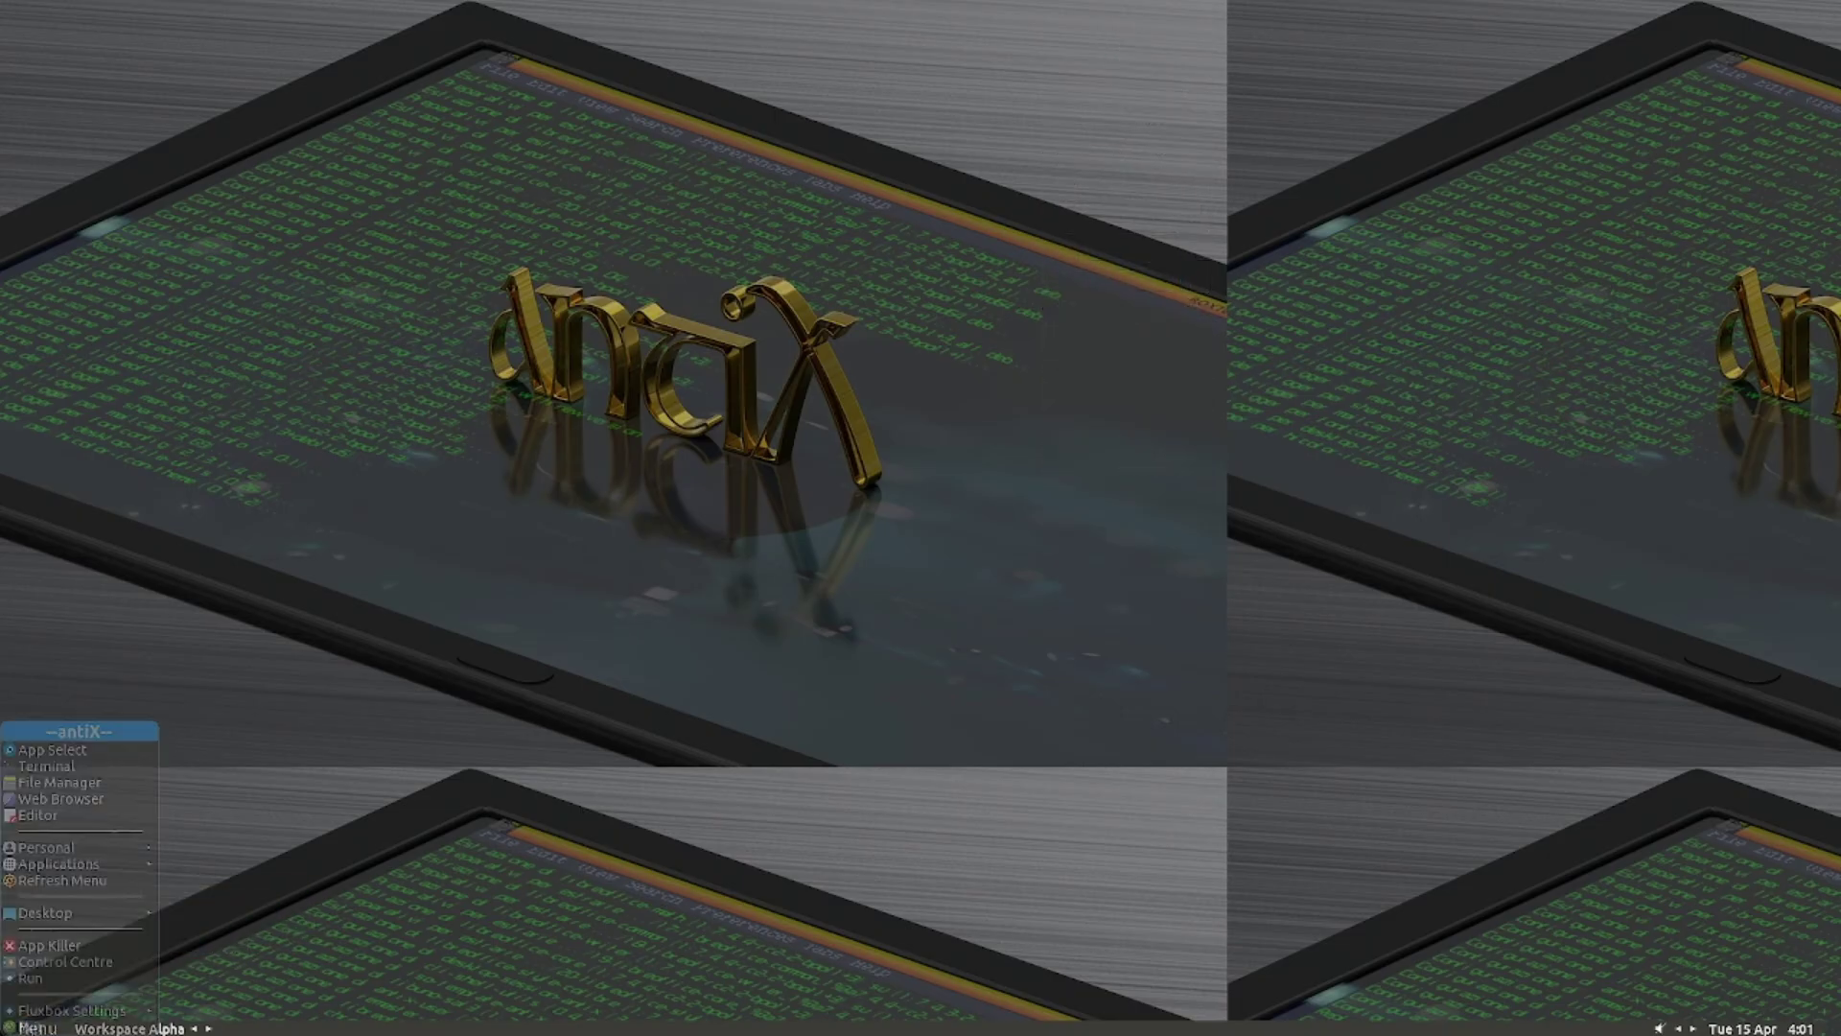
mouse_move(78, 911)
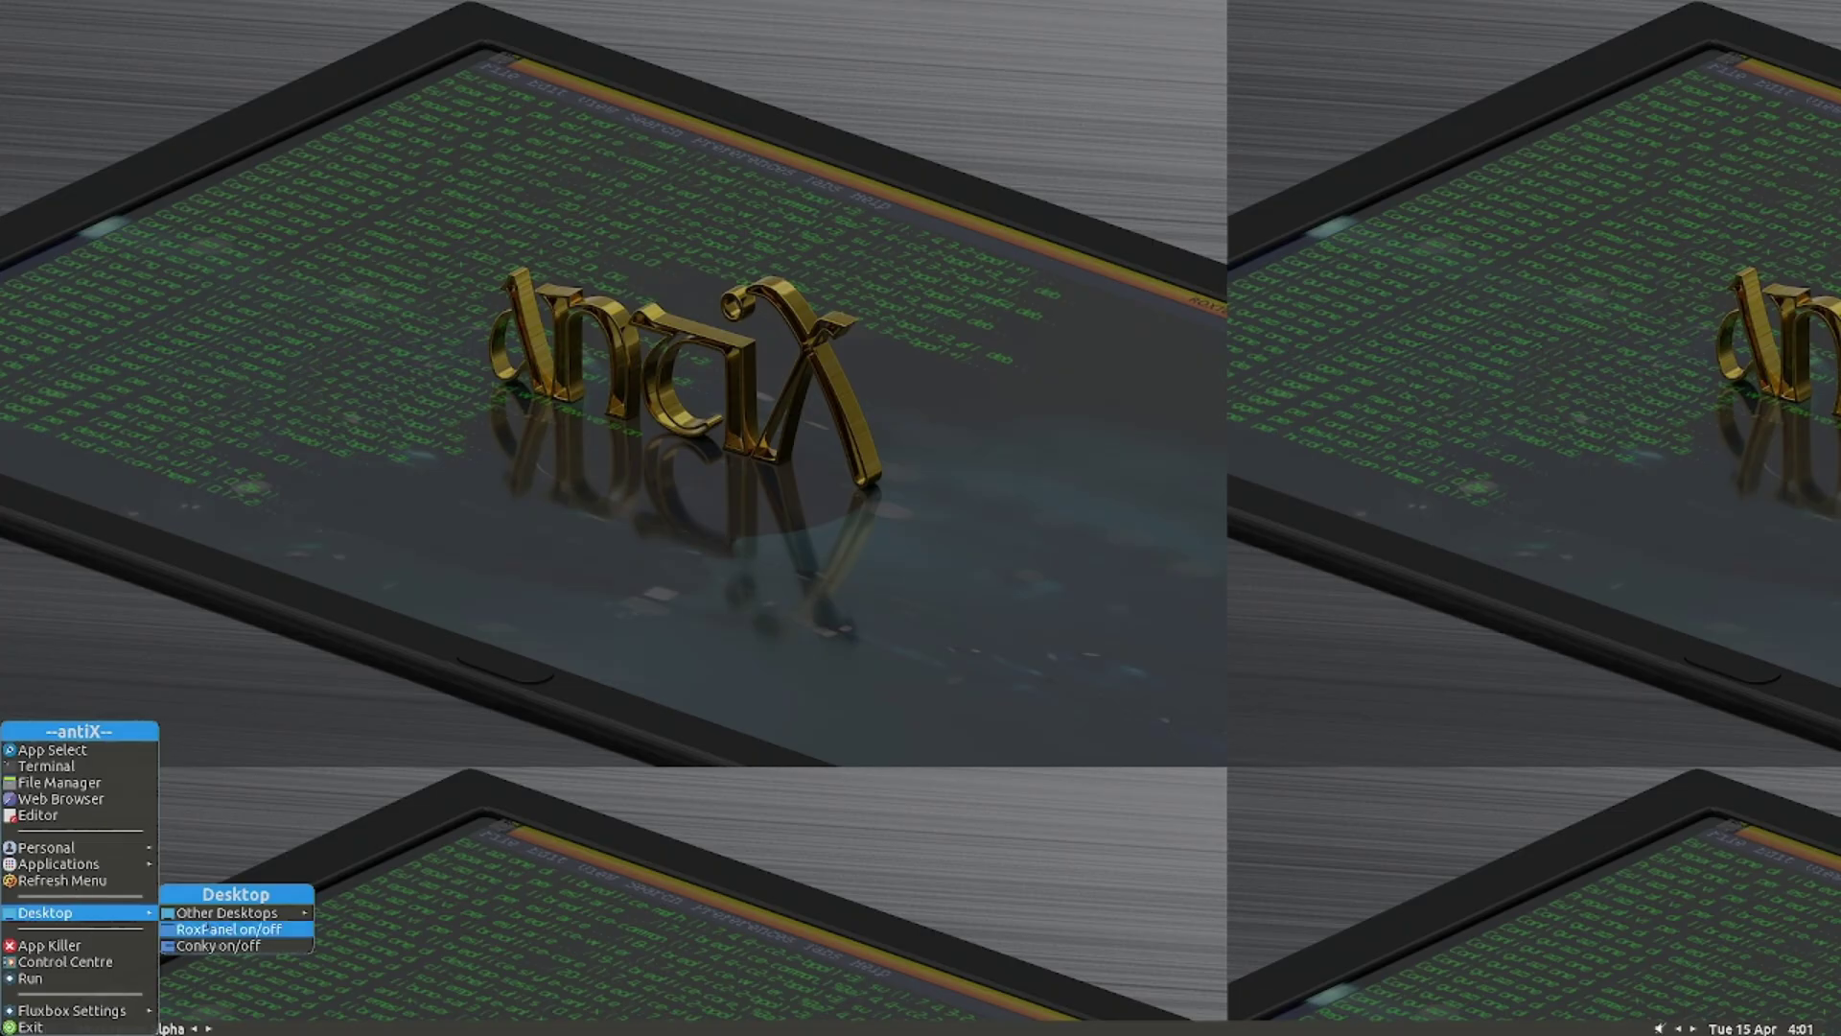
left_click(220, 946)
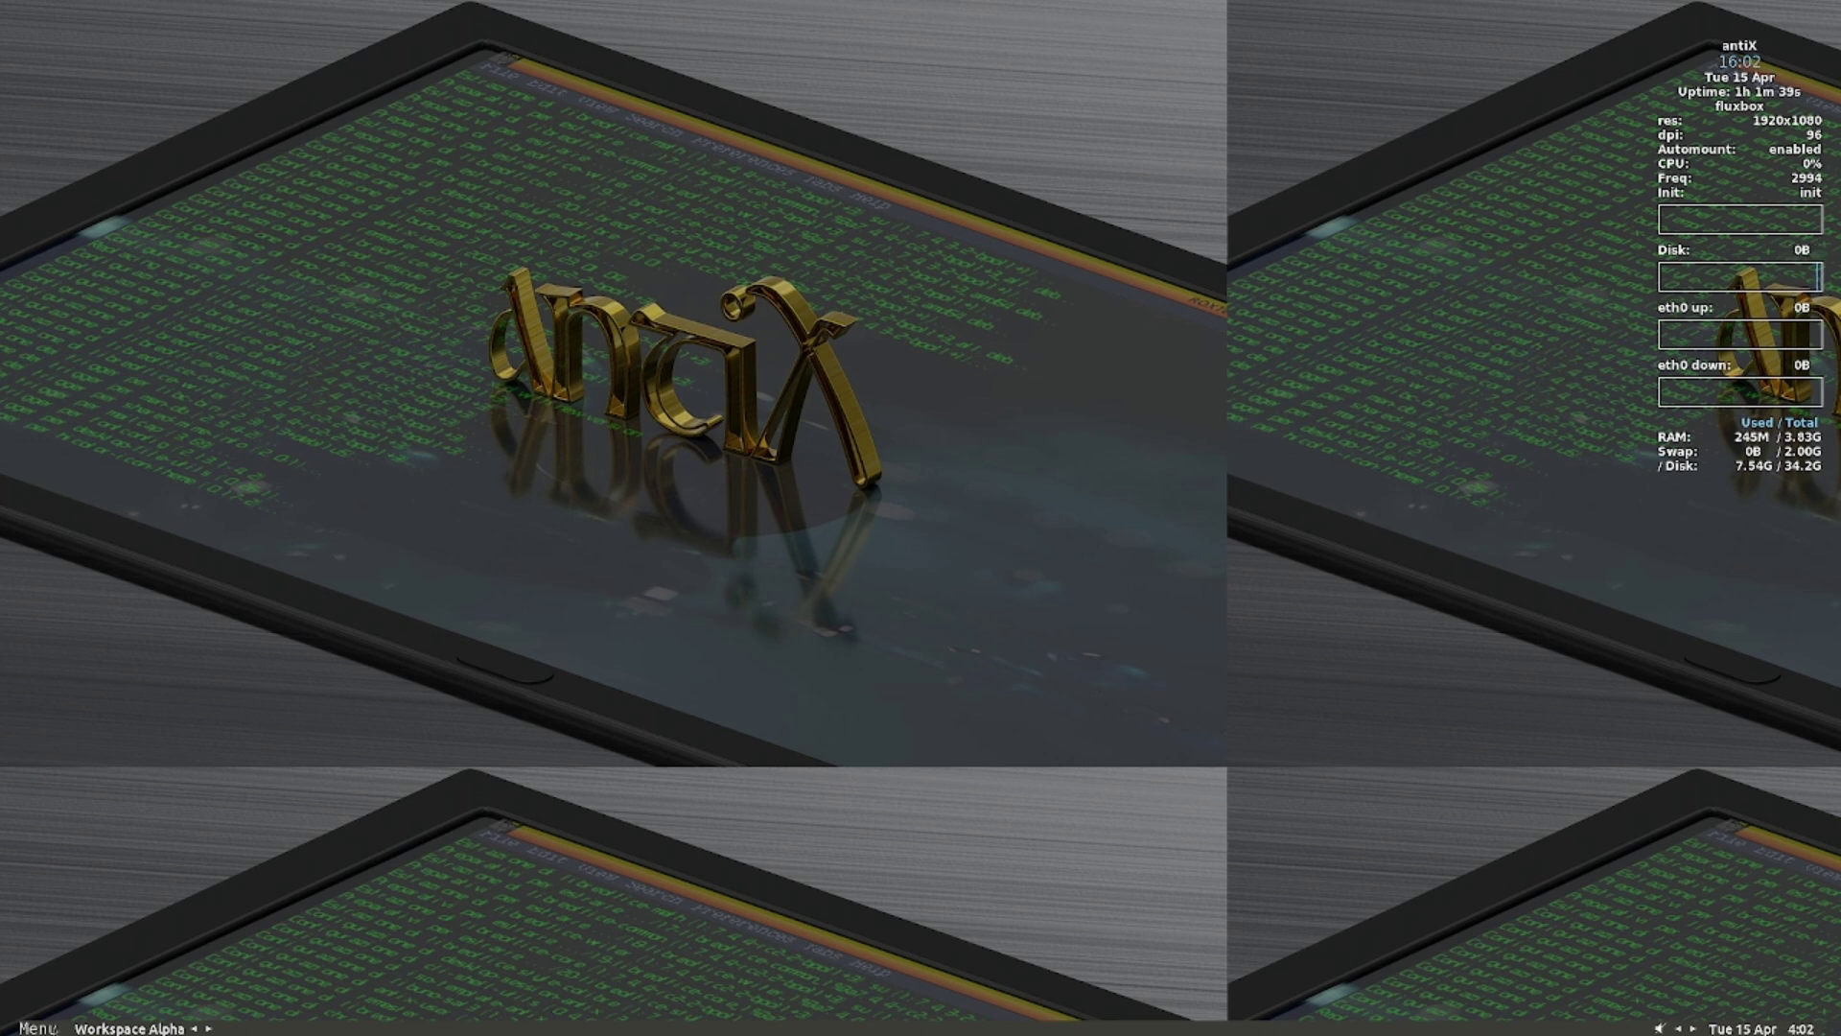
Step: Look over the desktop menu, then view Workspace Beta and return to Workspace Alpha
left_click(36, 1027)
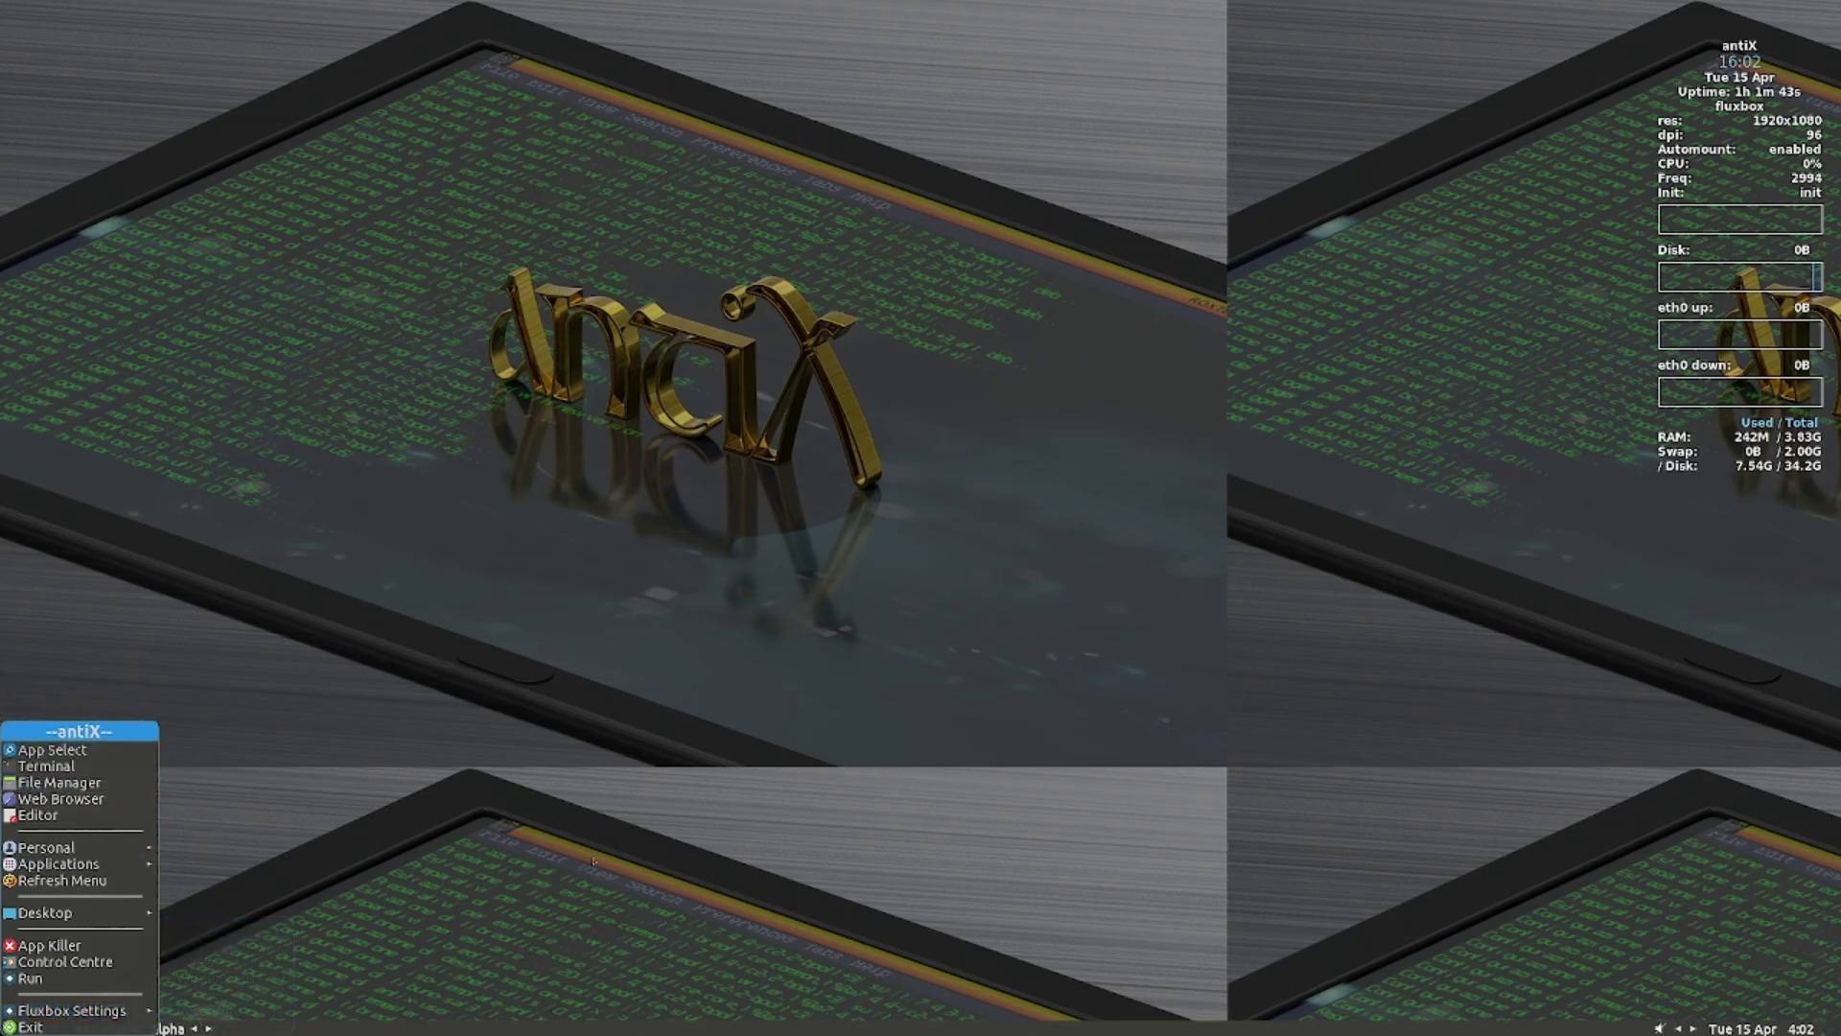
key("Escape")
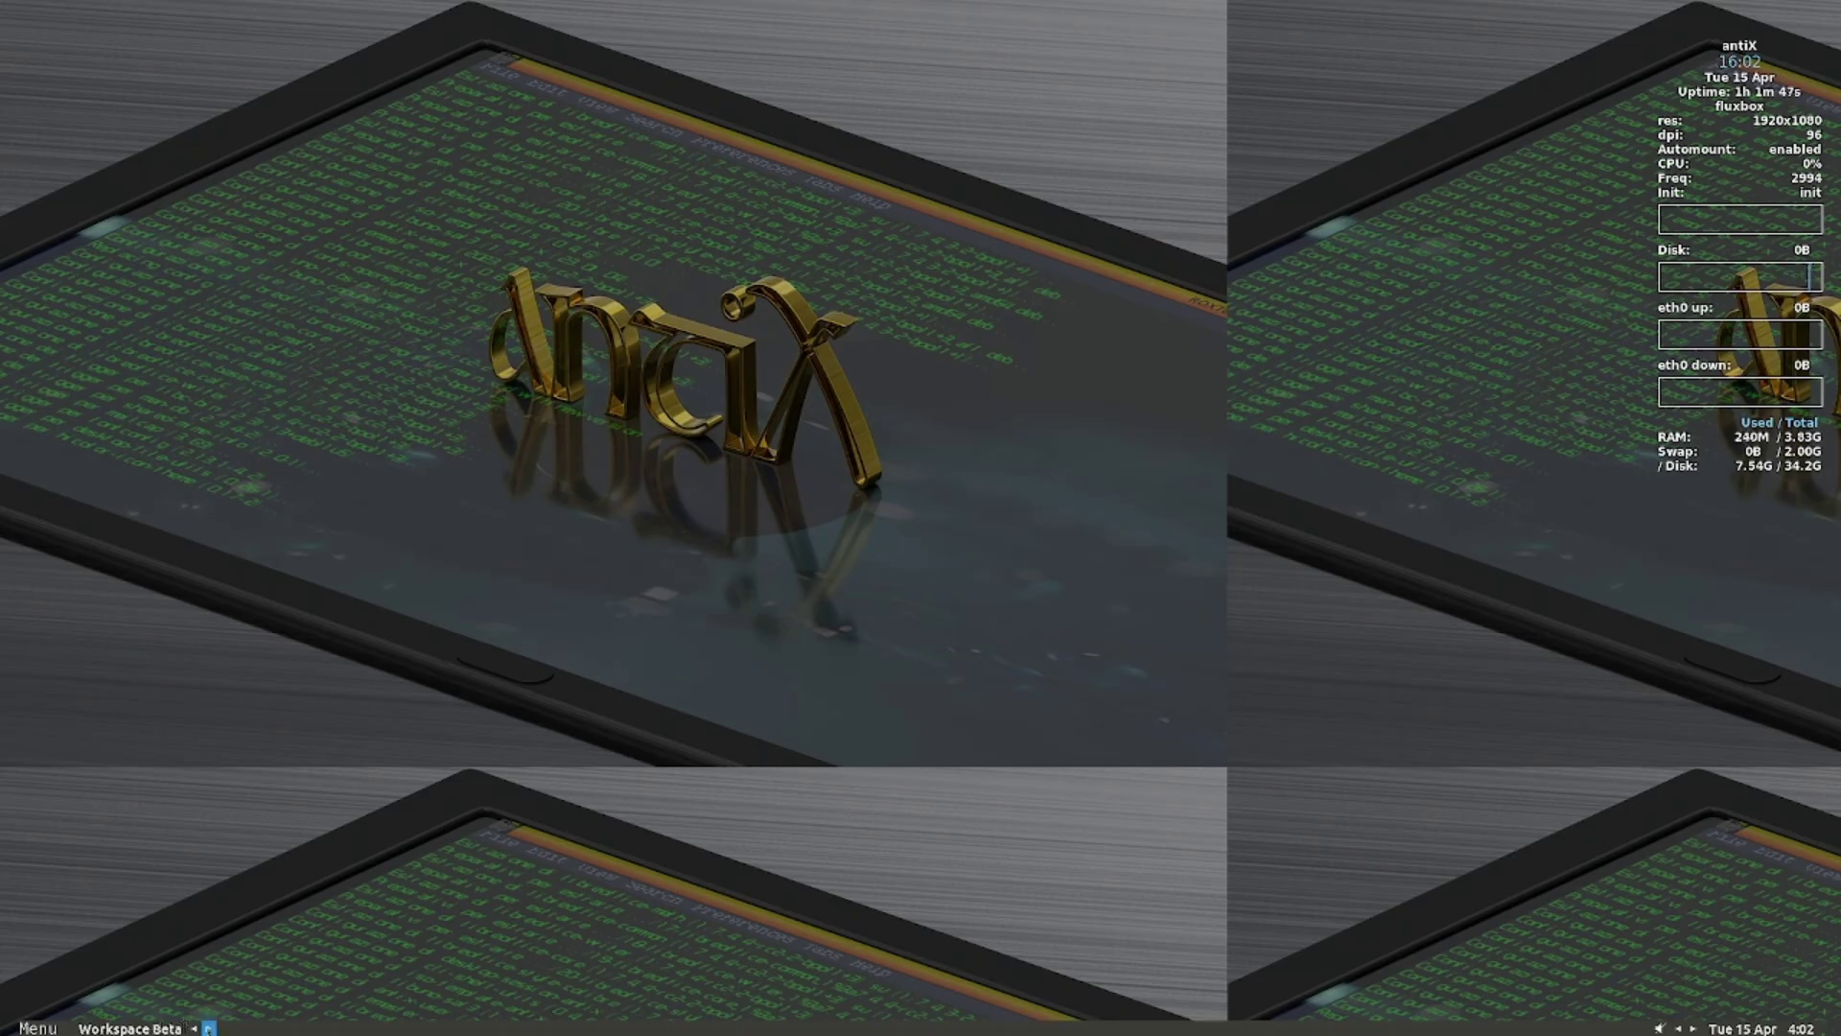
scroll(196, 1028, "up", 1)
left_click(195, 1029)
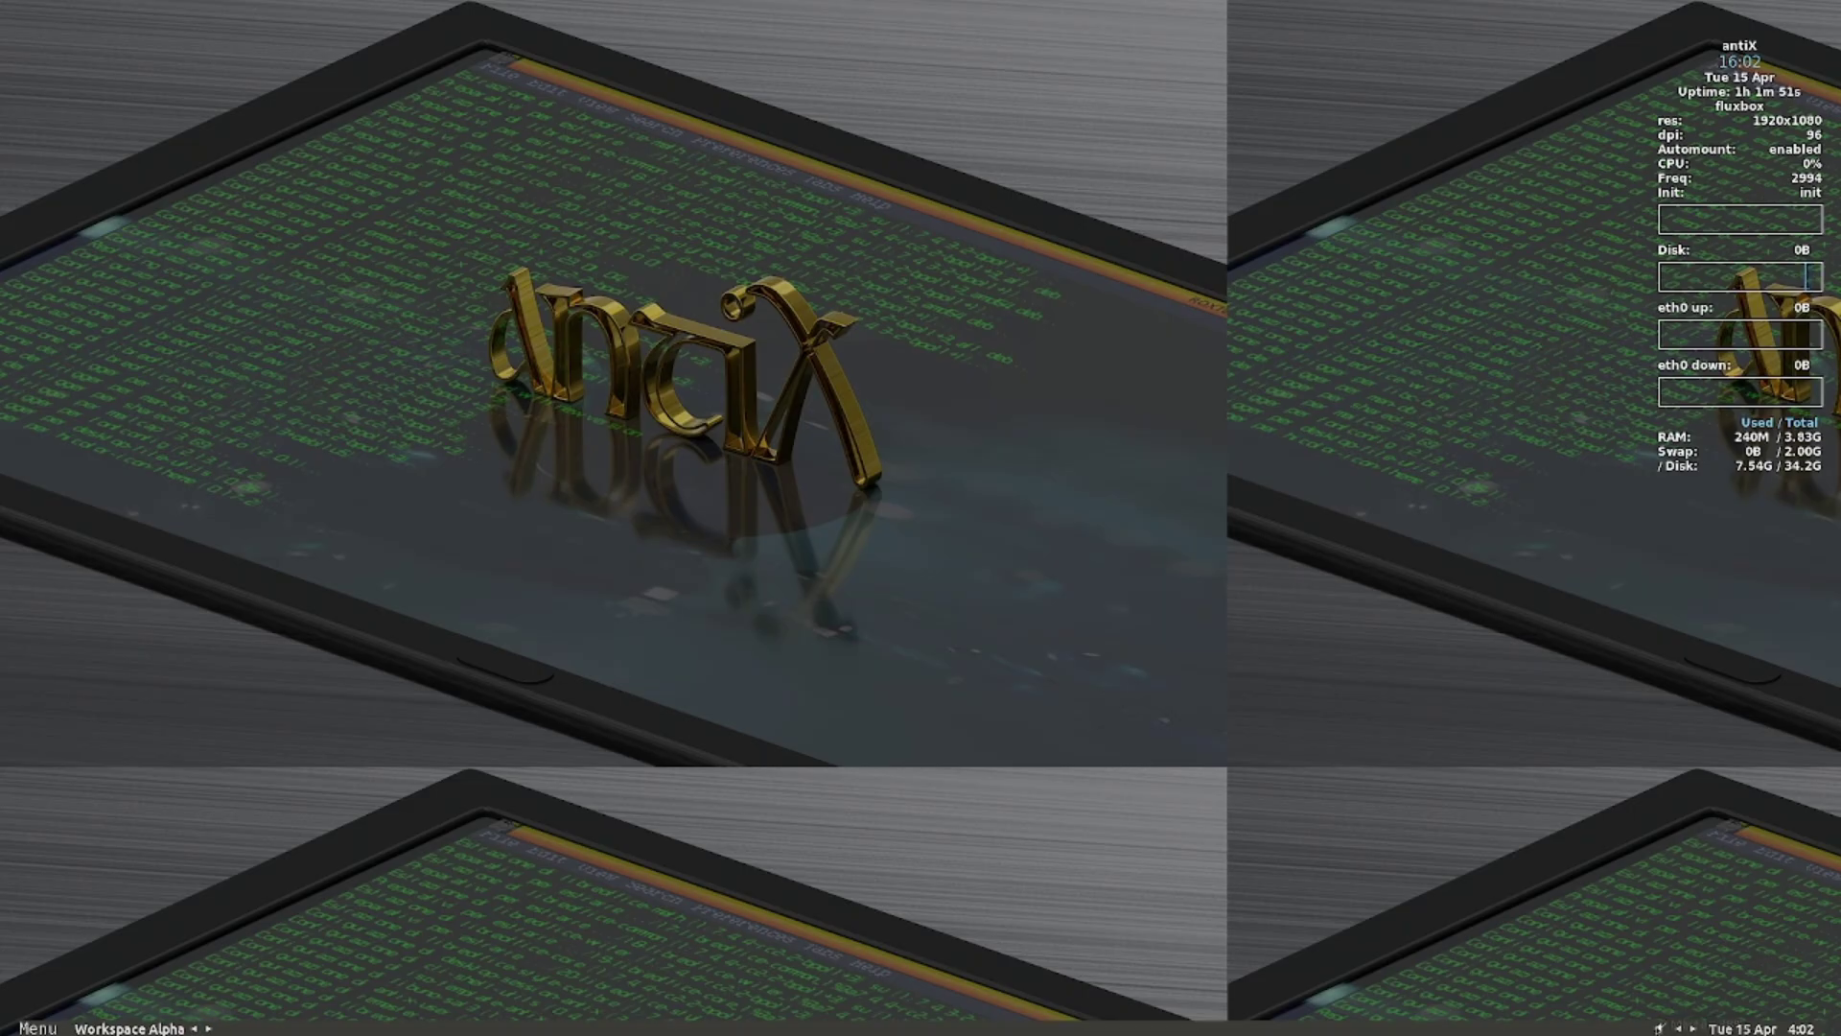
left_click(1659, 1028)
left_click(1715, 986)
Step: Open the terminal, view its About dialog for the program name and version, and close both windows
left_click(46, 1027)
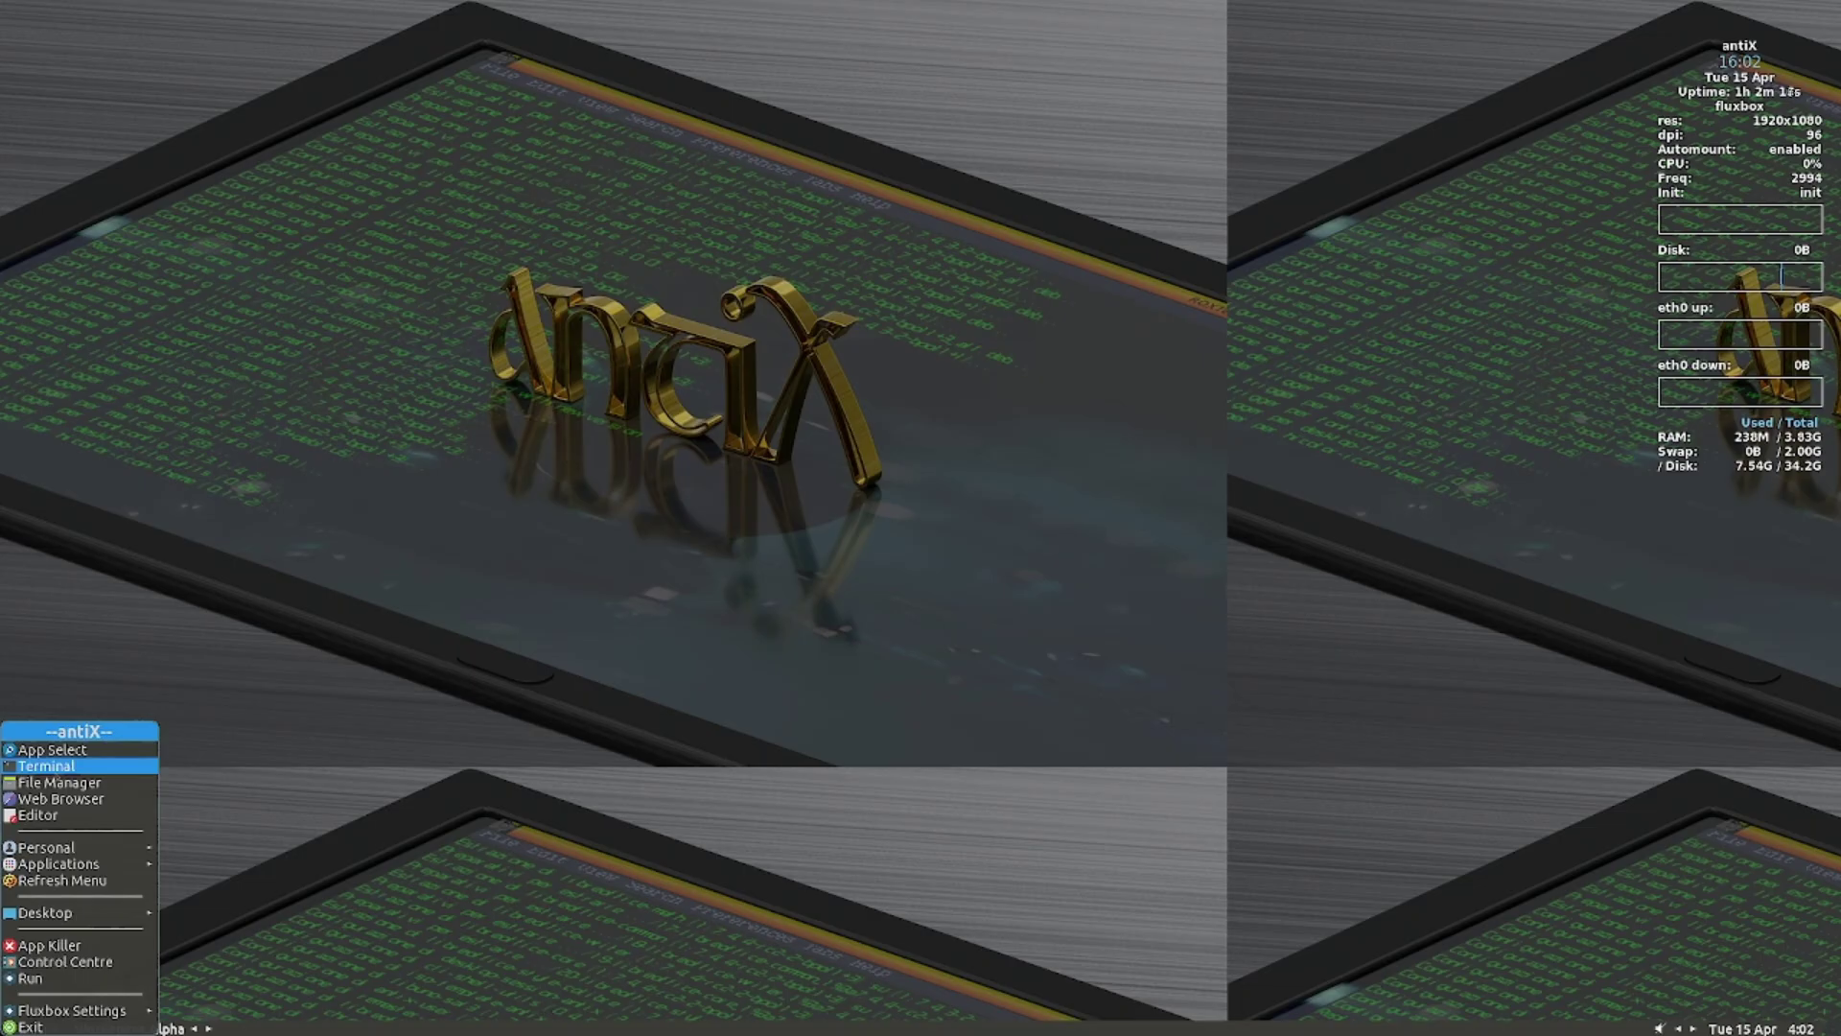
left_click(46, 766)
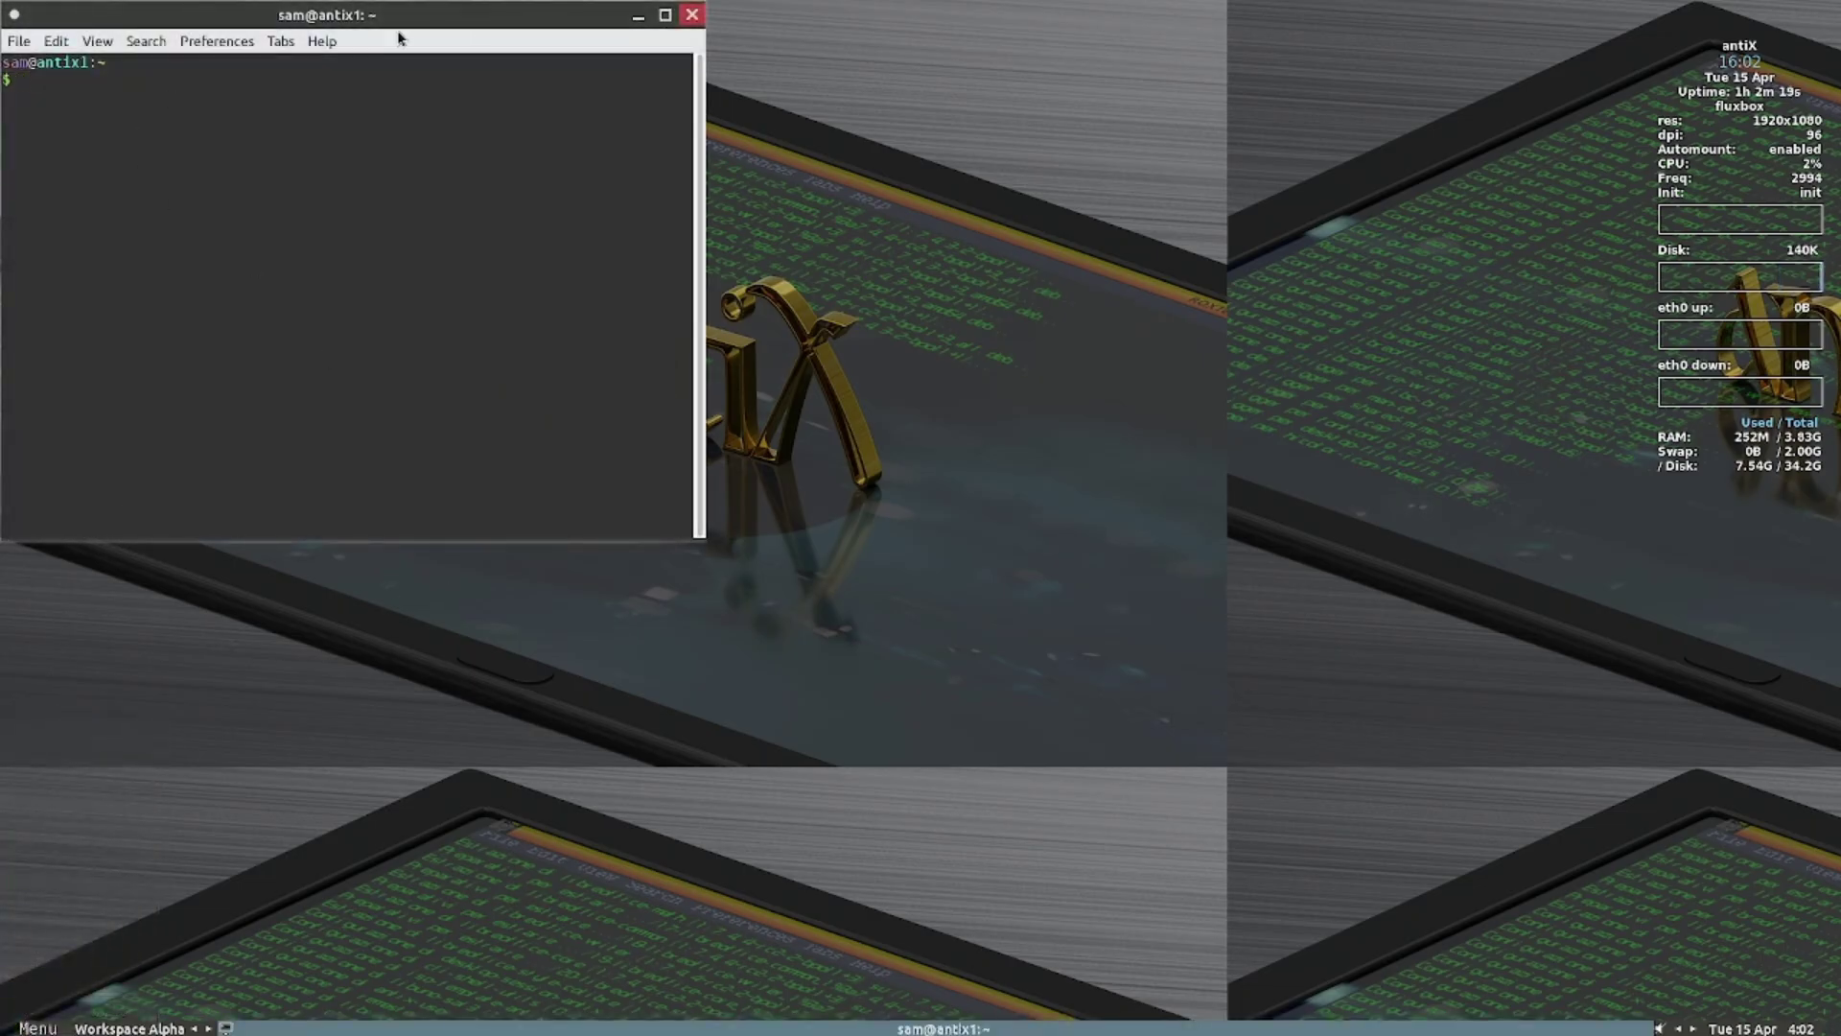
left_click(322, 40)
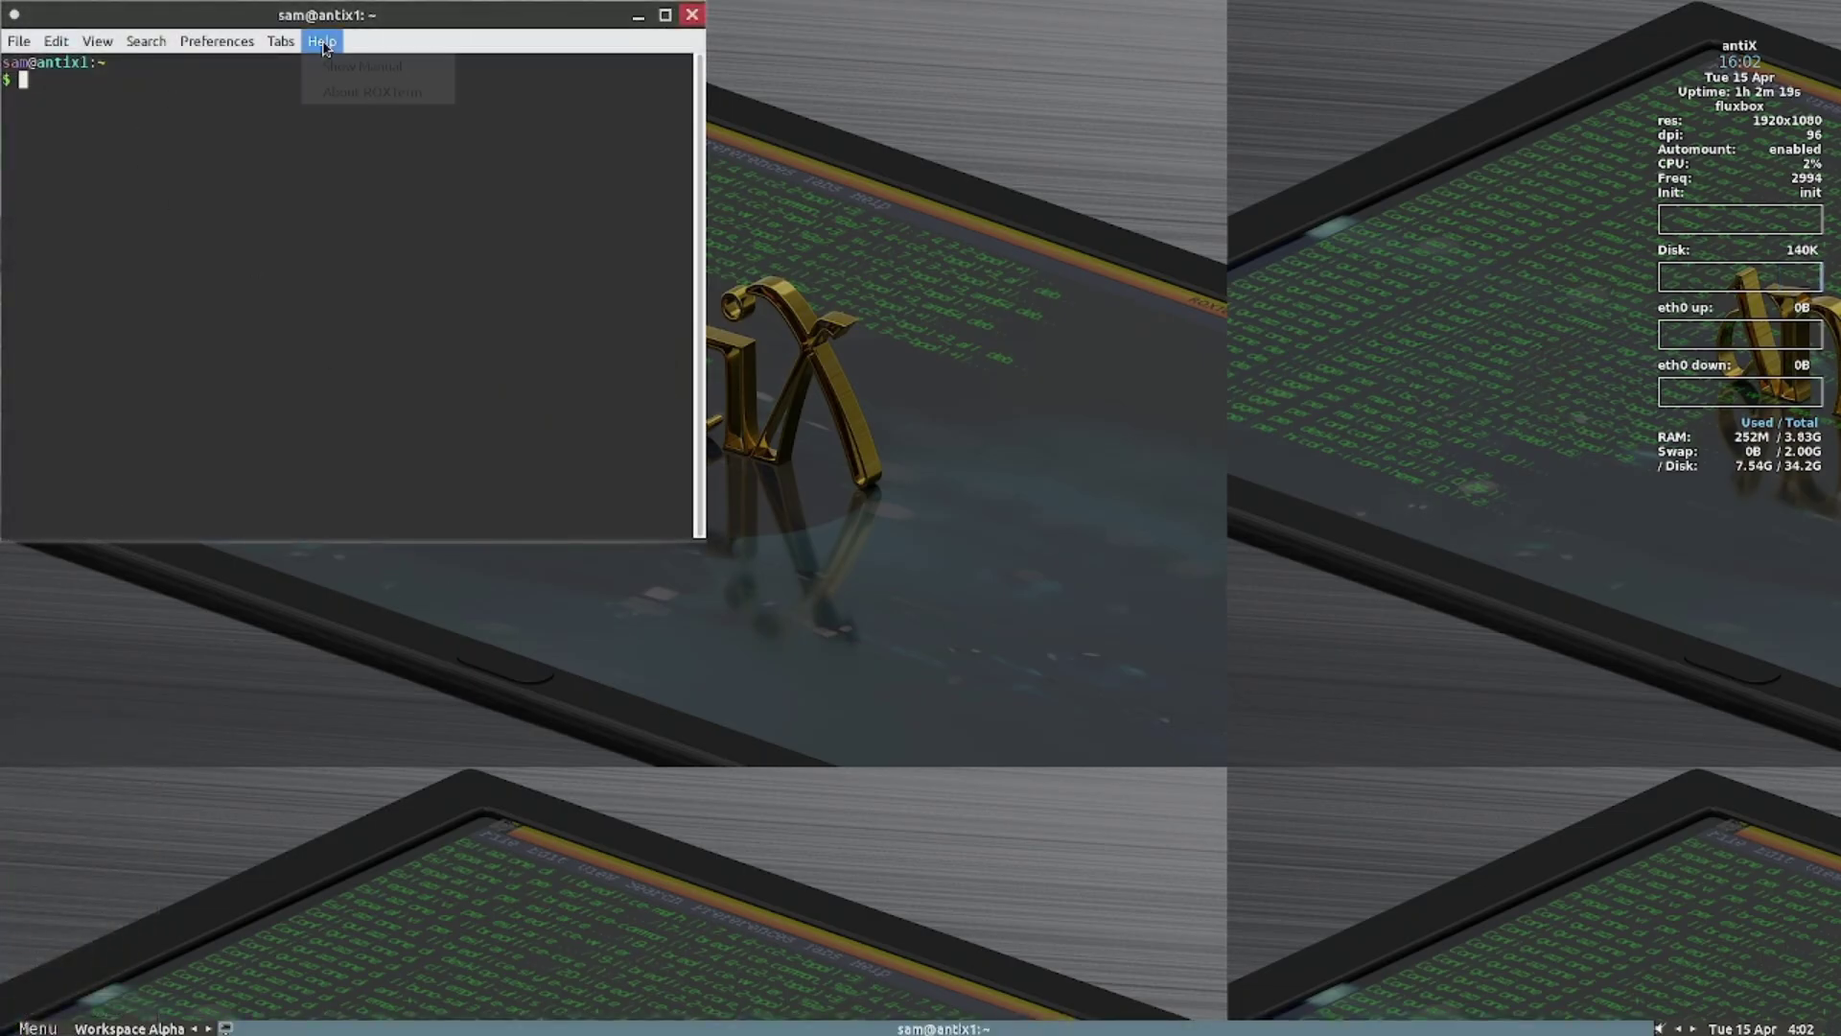
left_click(299, 88)
left_click(322, 40)
left_click(372, 91)
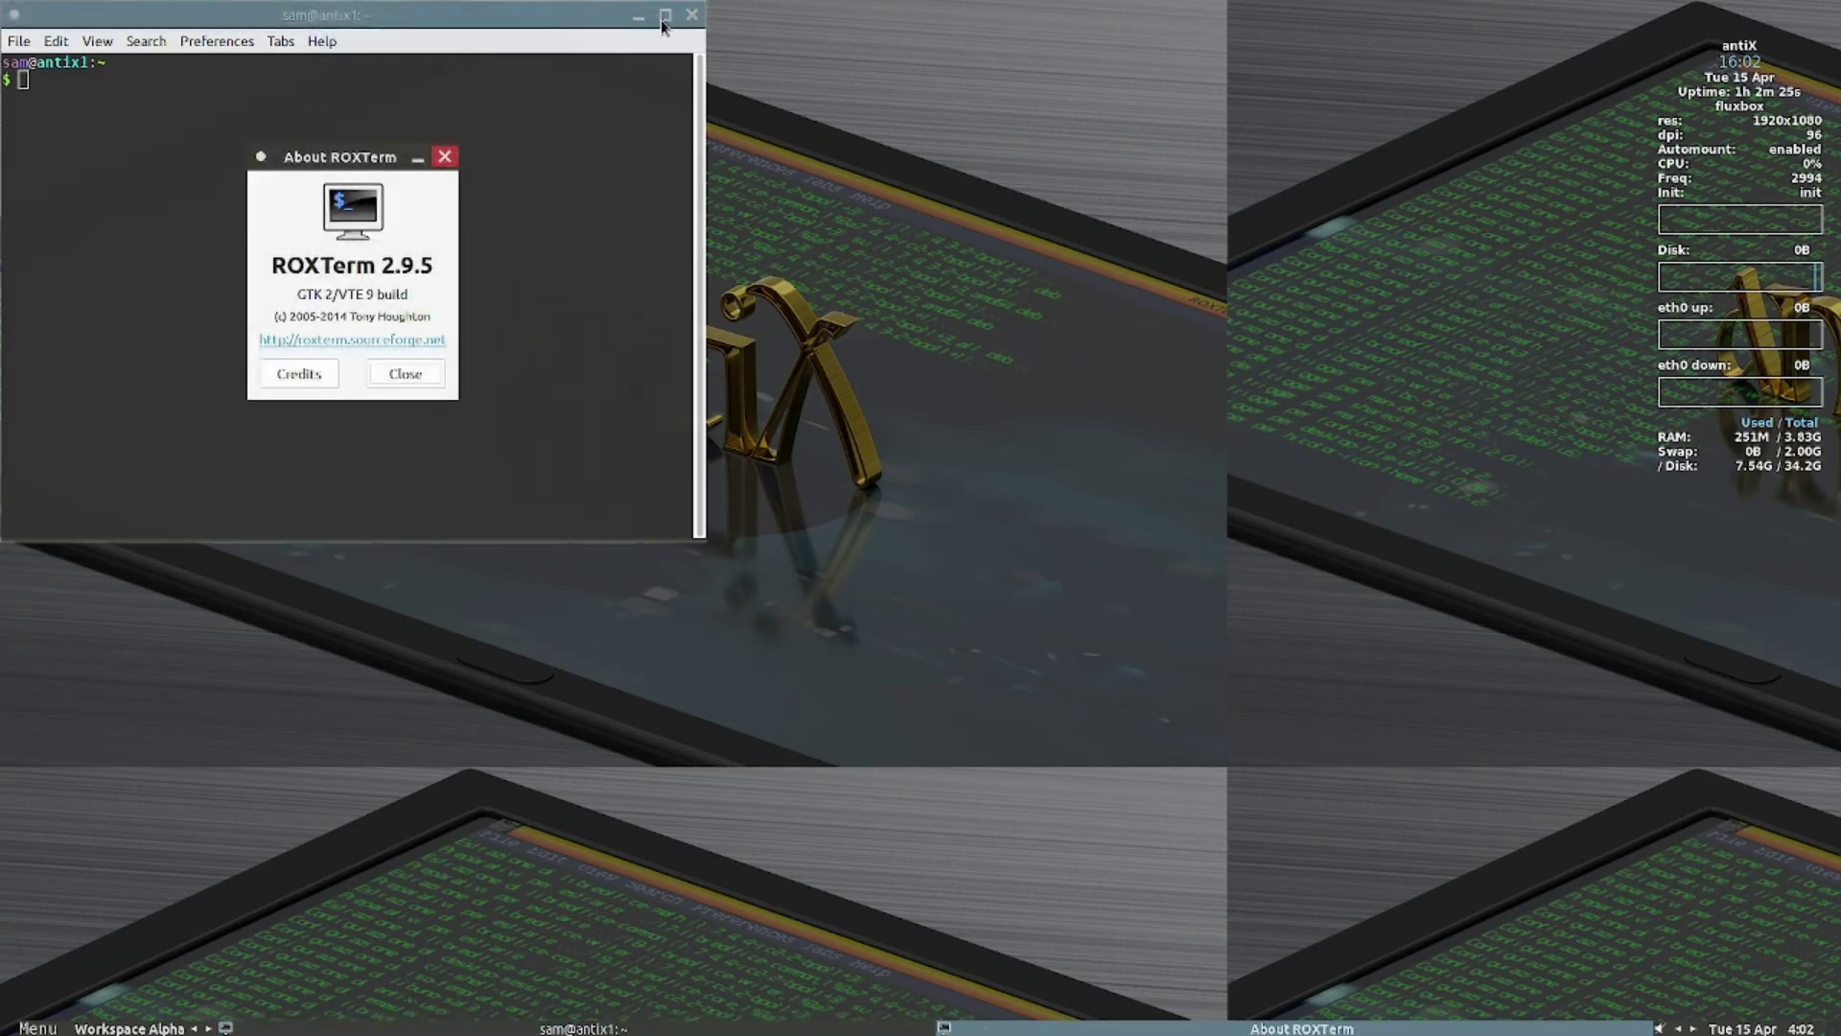
left_click(403, 374)
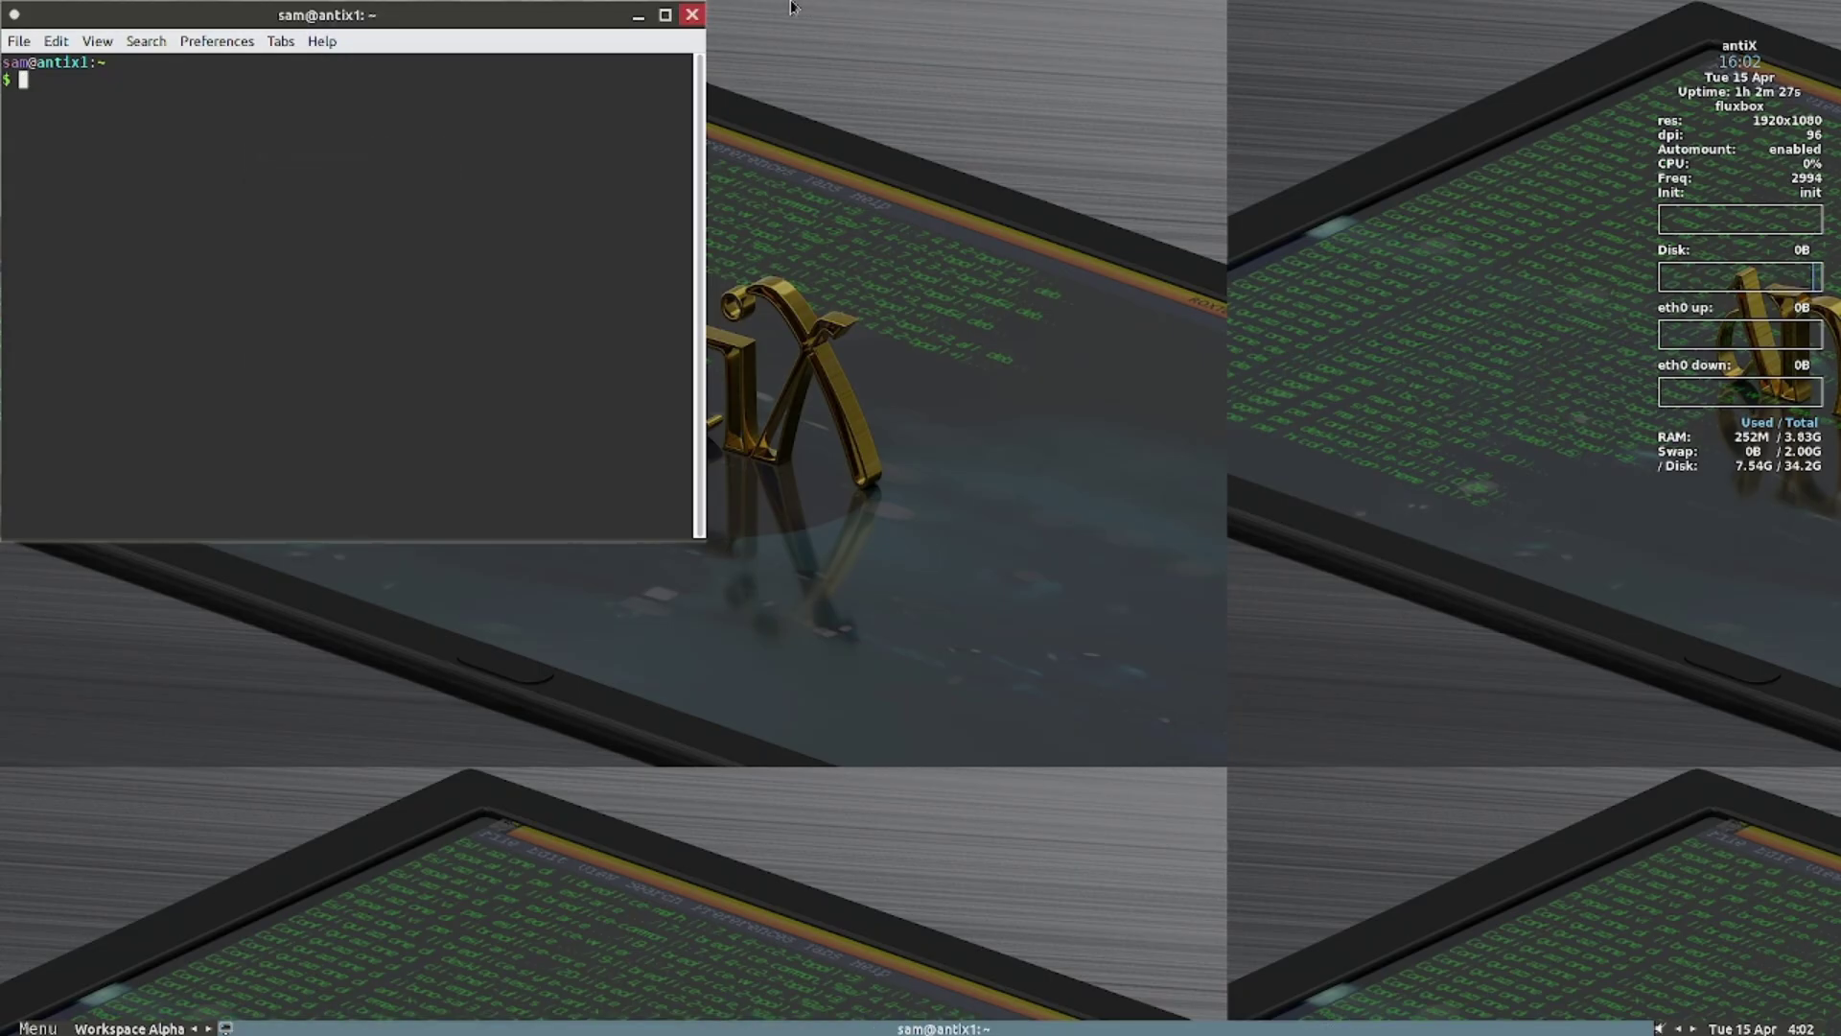
left_click(692, 15)
Step: Open the file manager, look for zzzFM among the System applications, and close the file manager window
left_click(39, 1027)
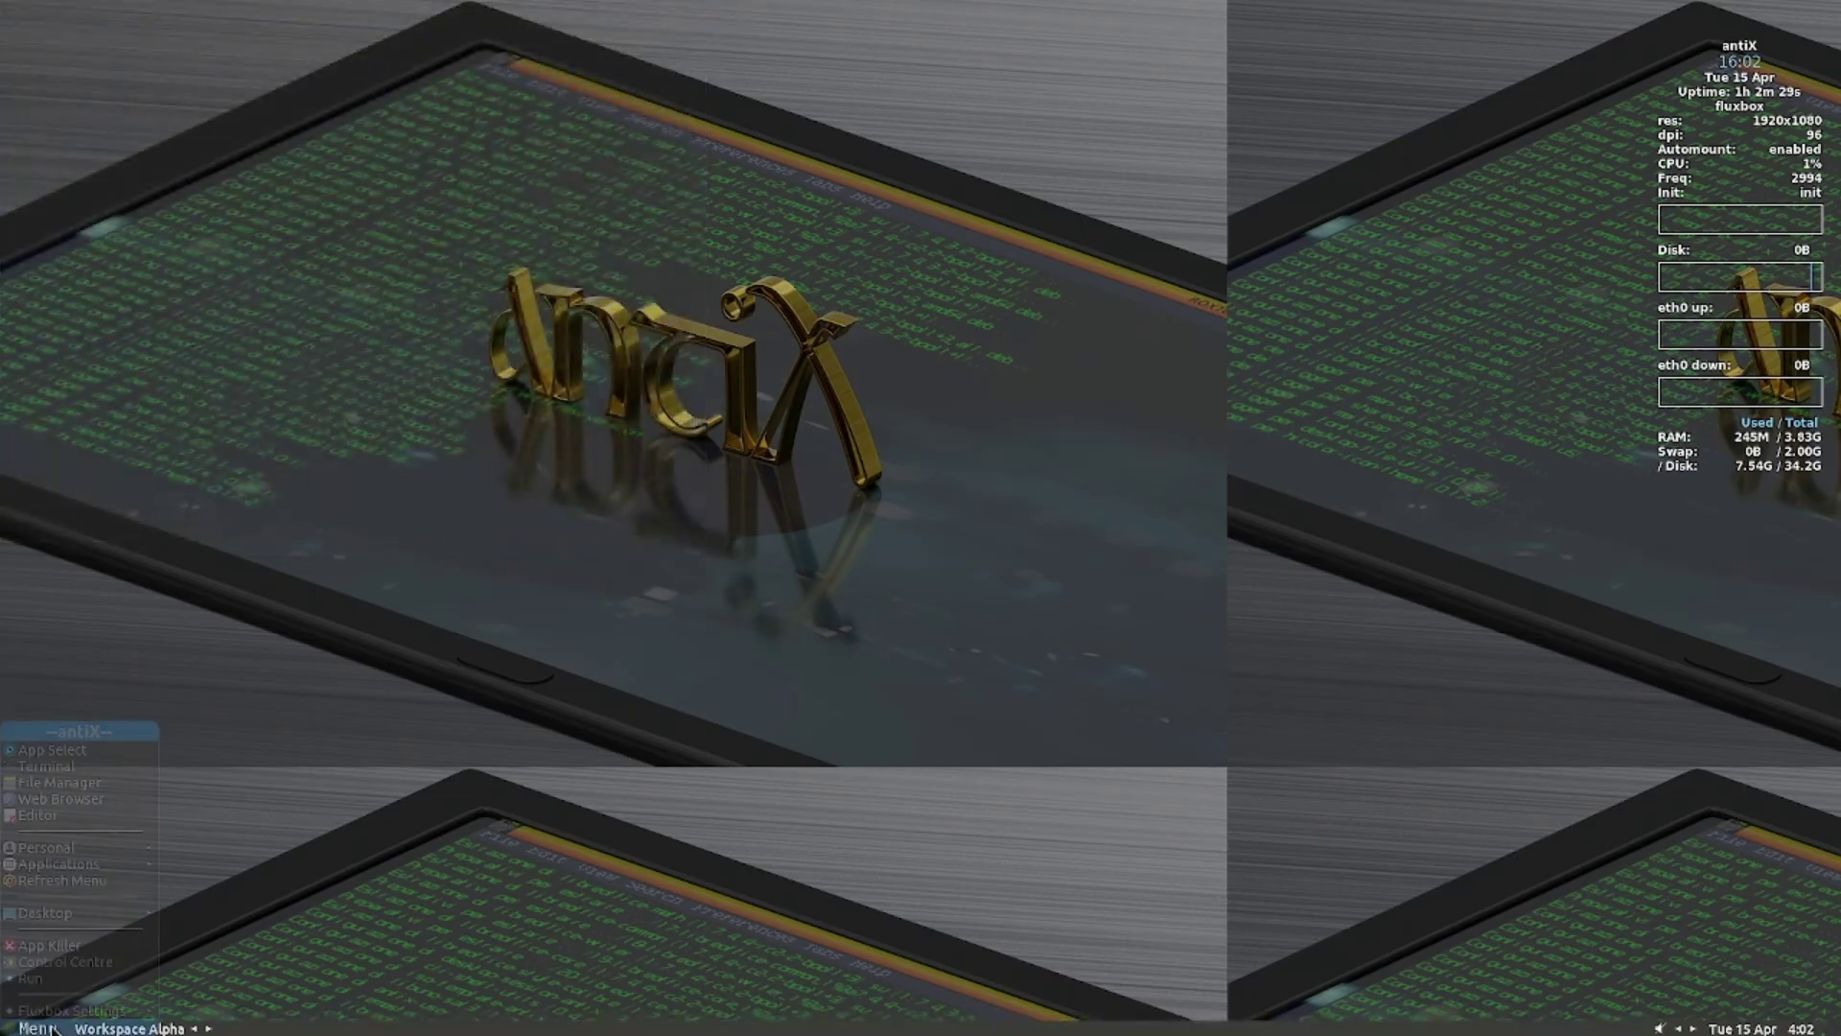
left_click(59, 782)
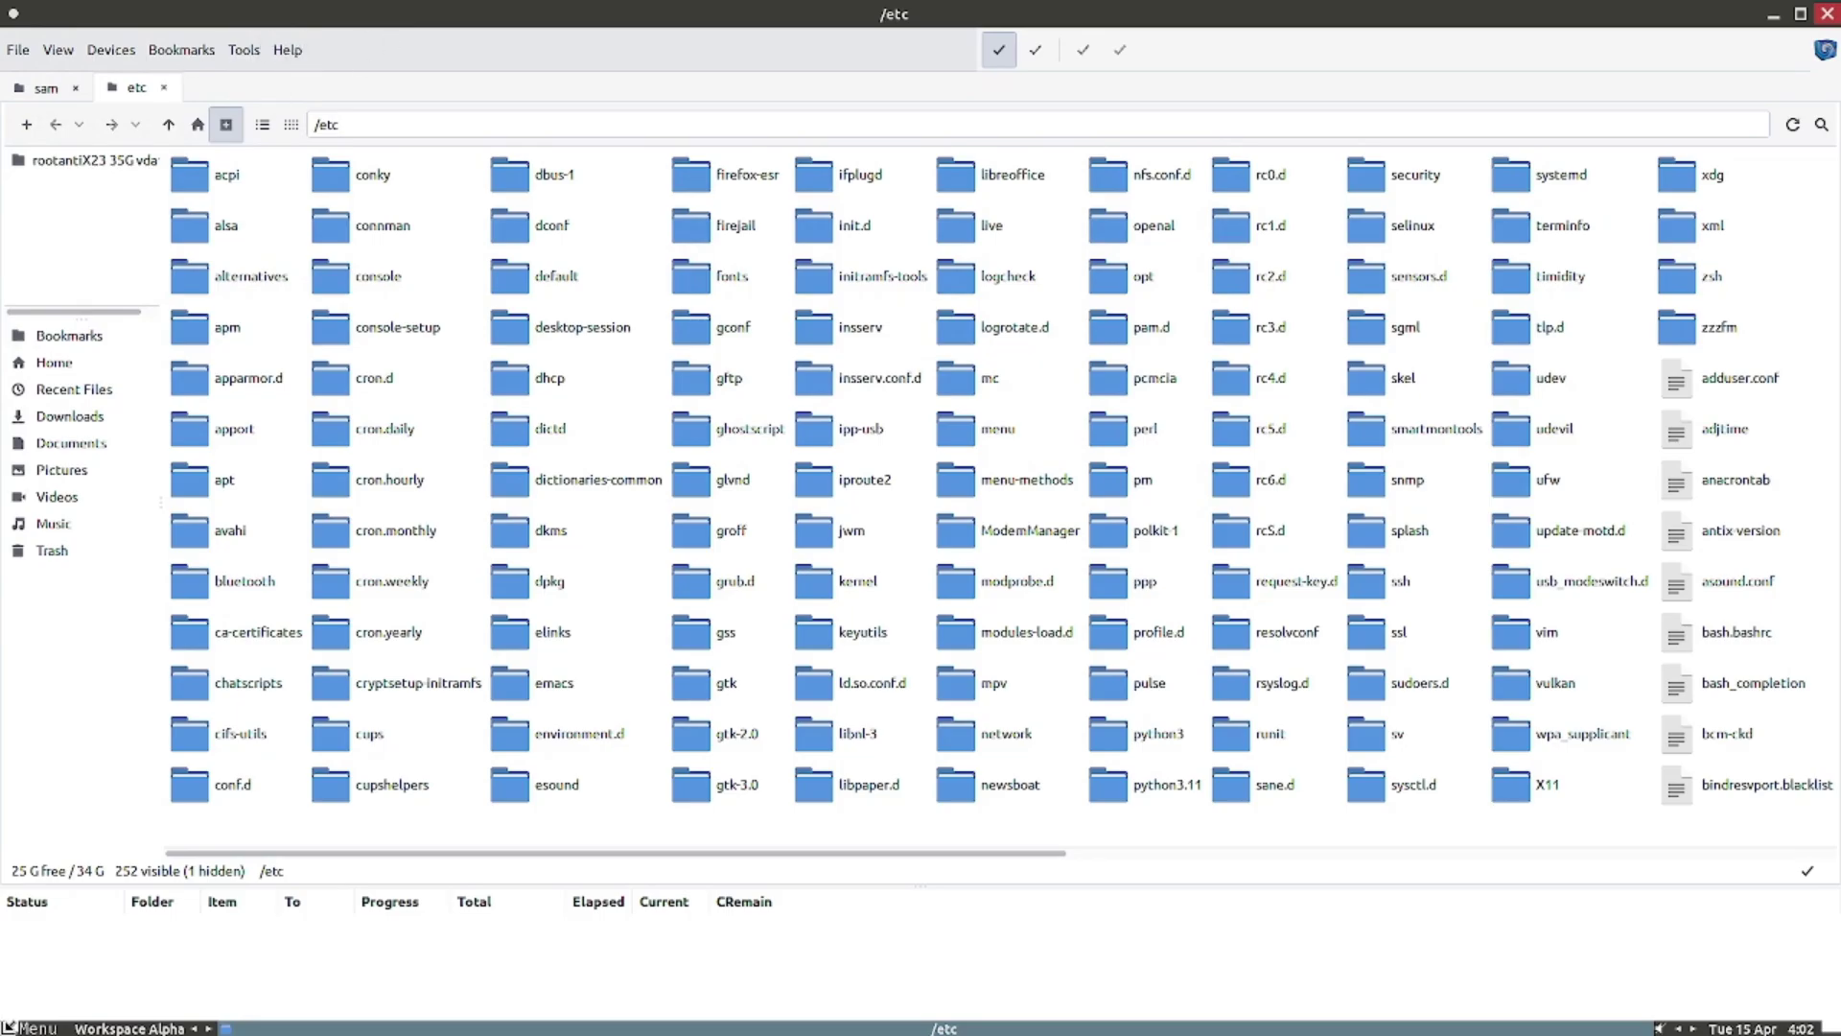
left_click(27, 1027)
mouse_move(69, 846)
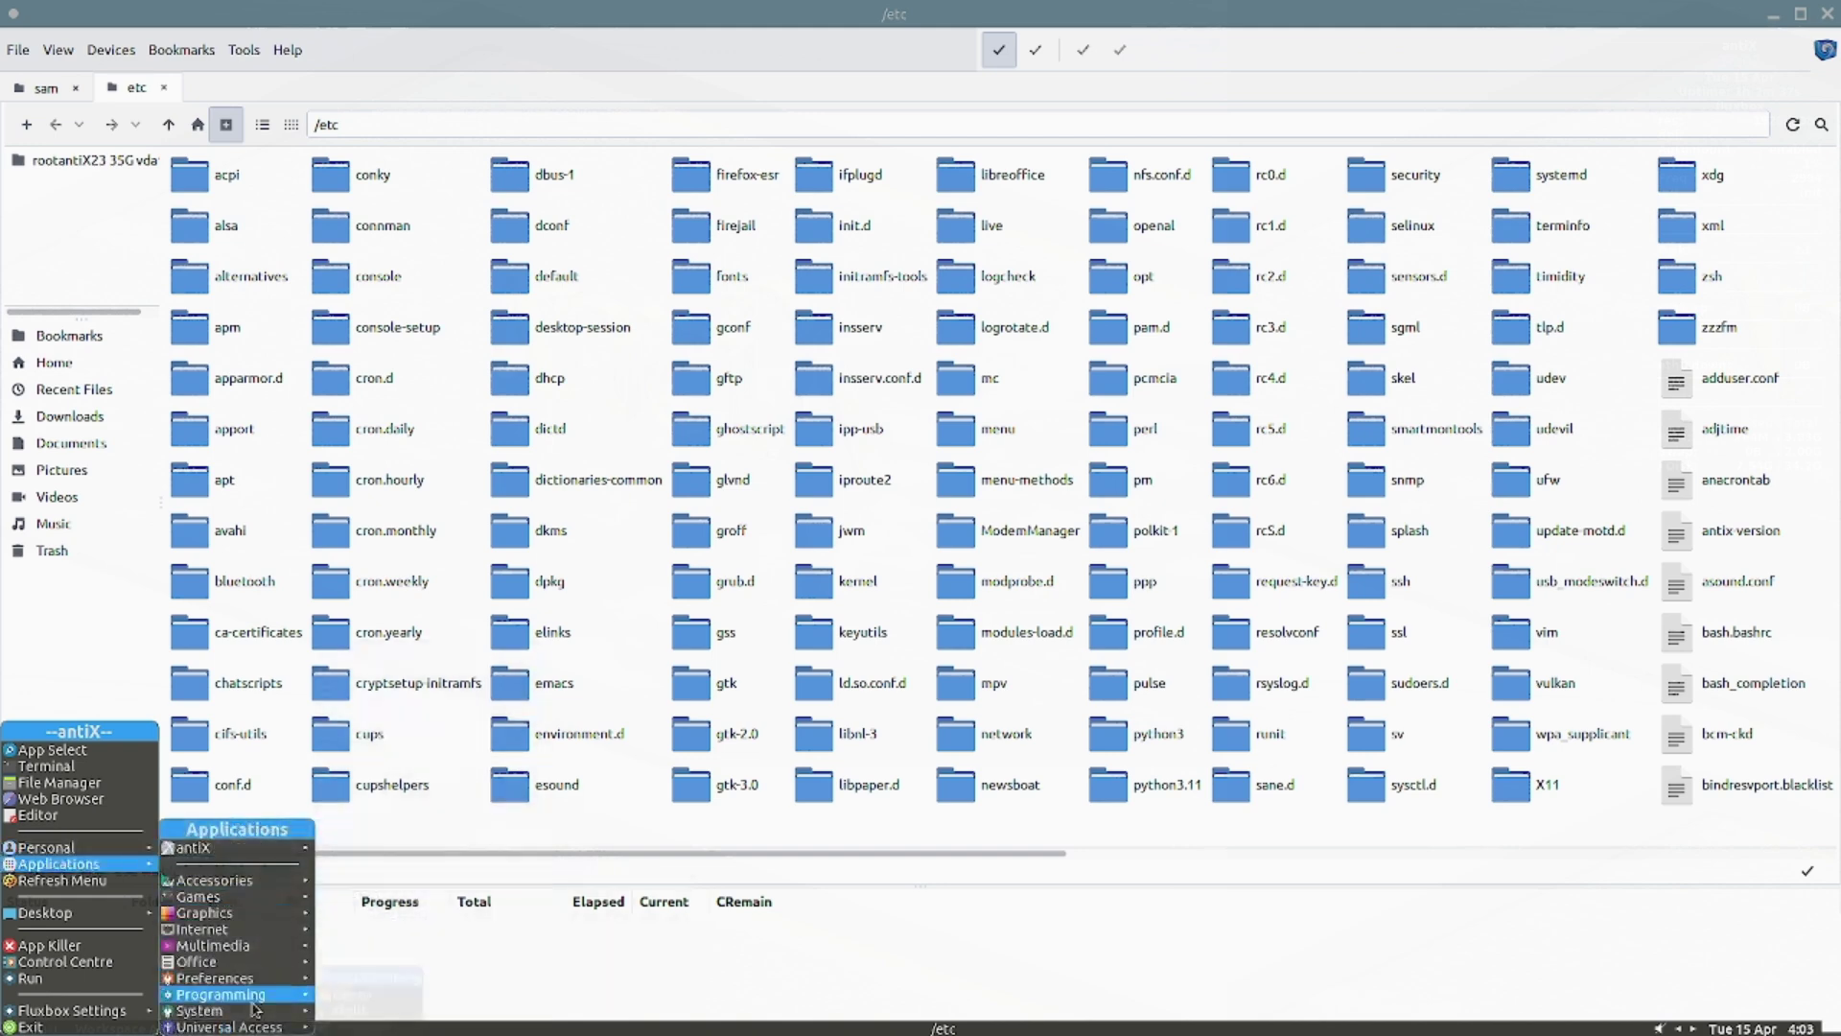
mouse_move(246, 1018)
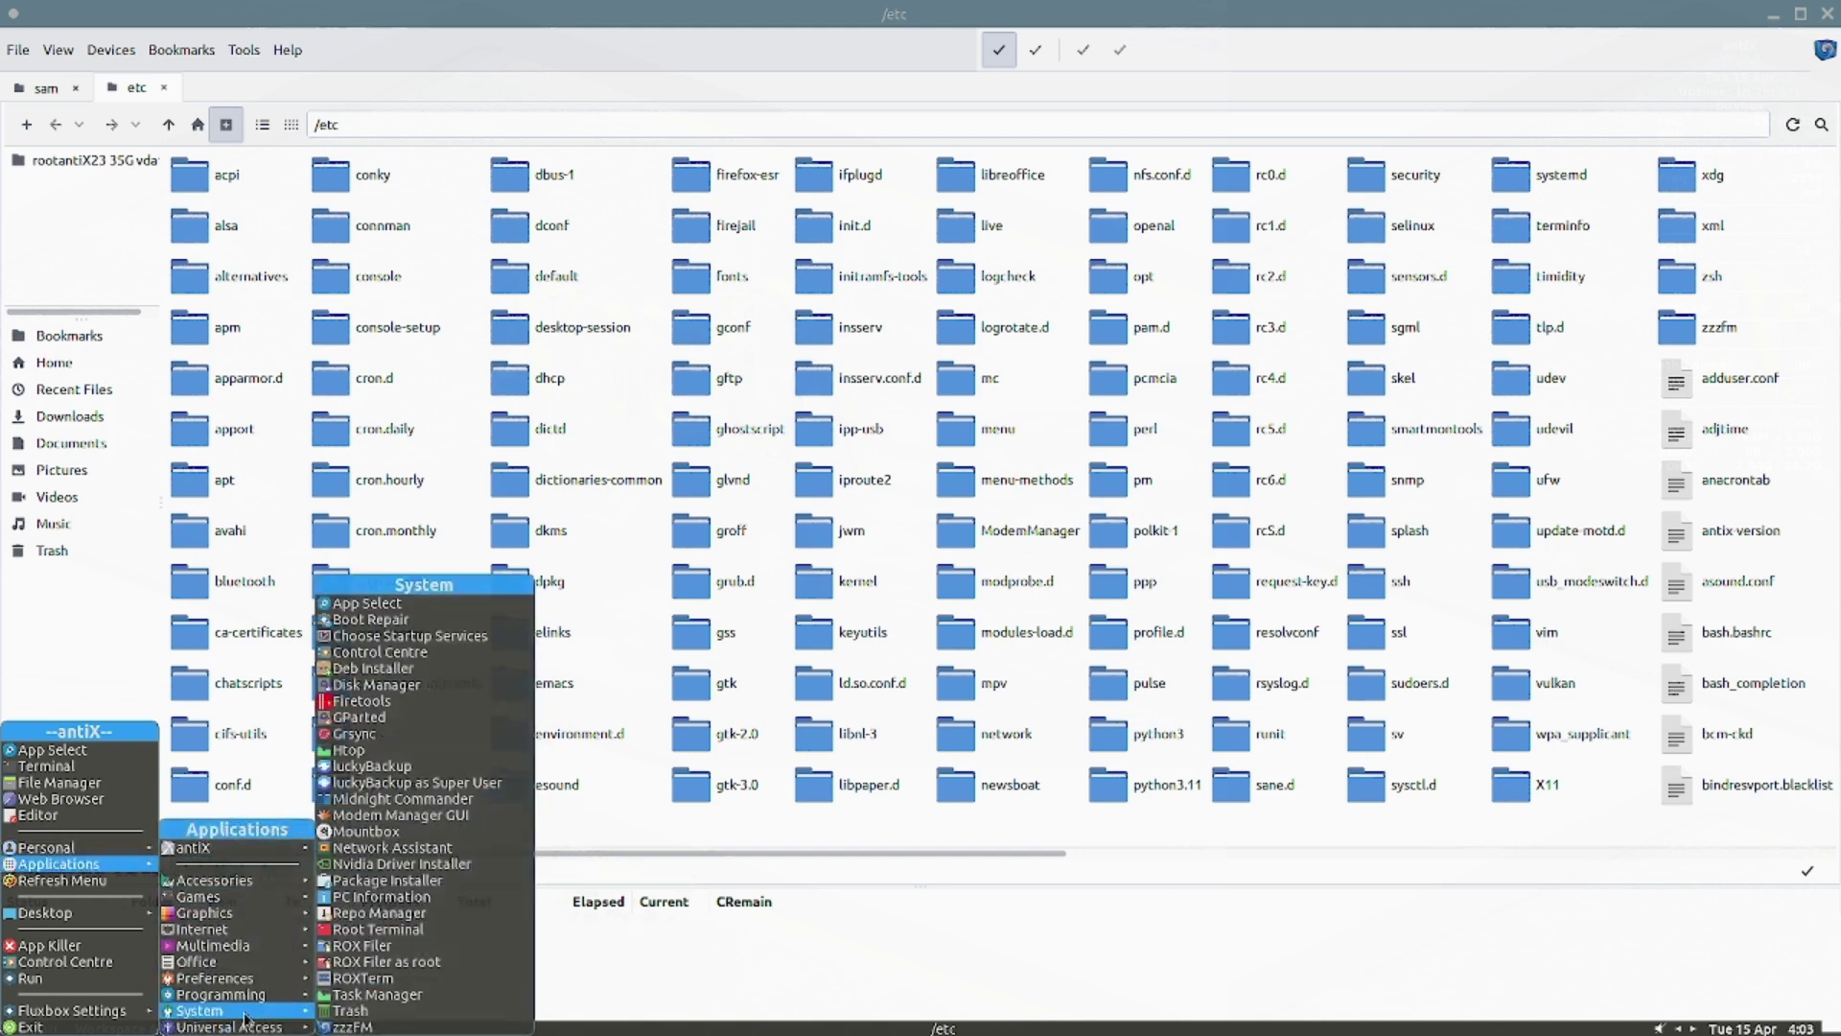
left_click(374, 1027)
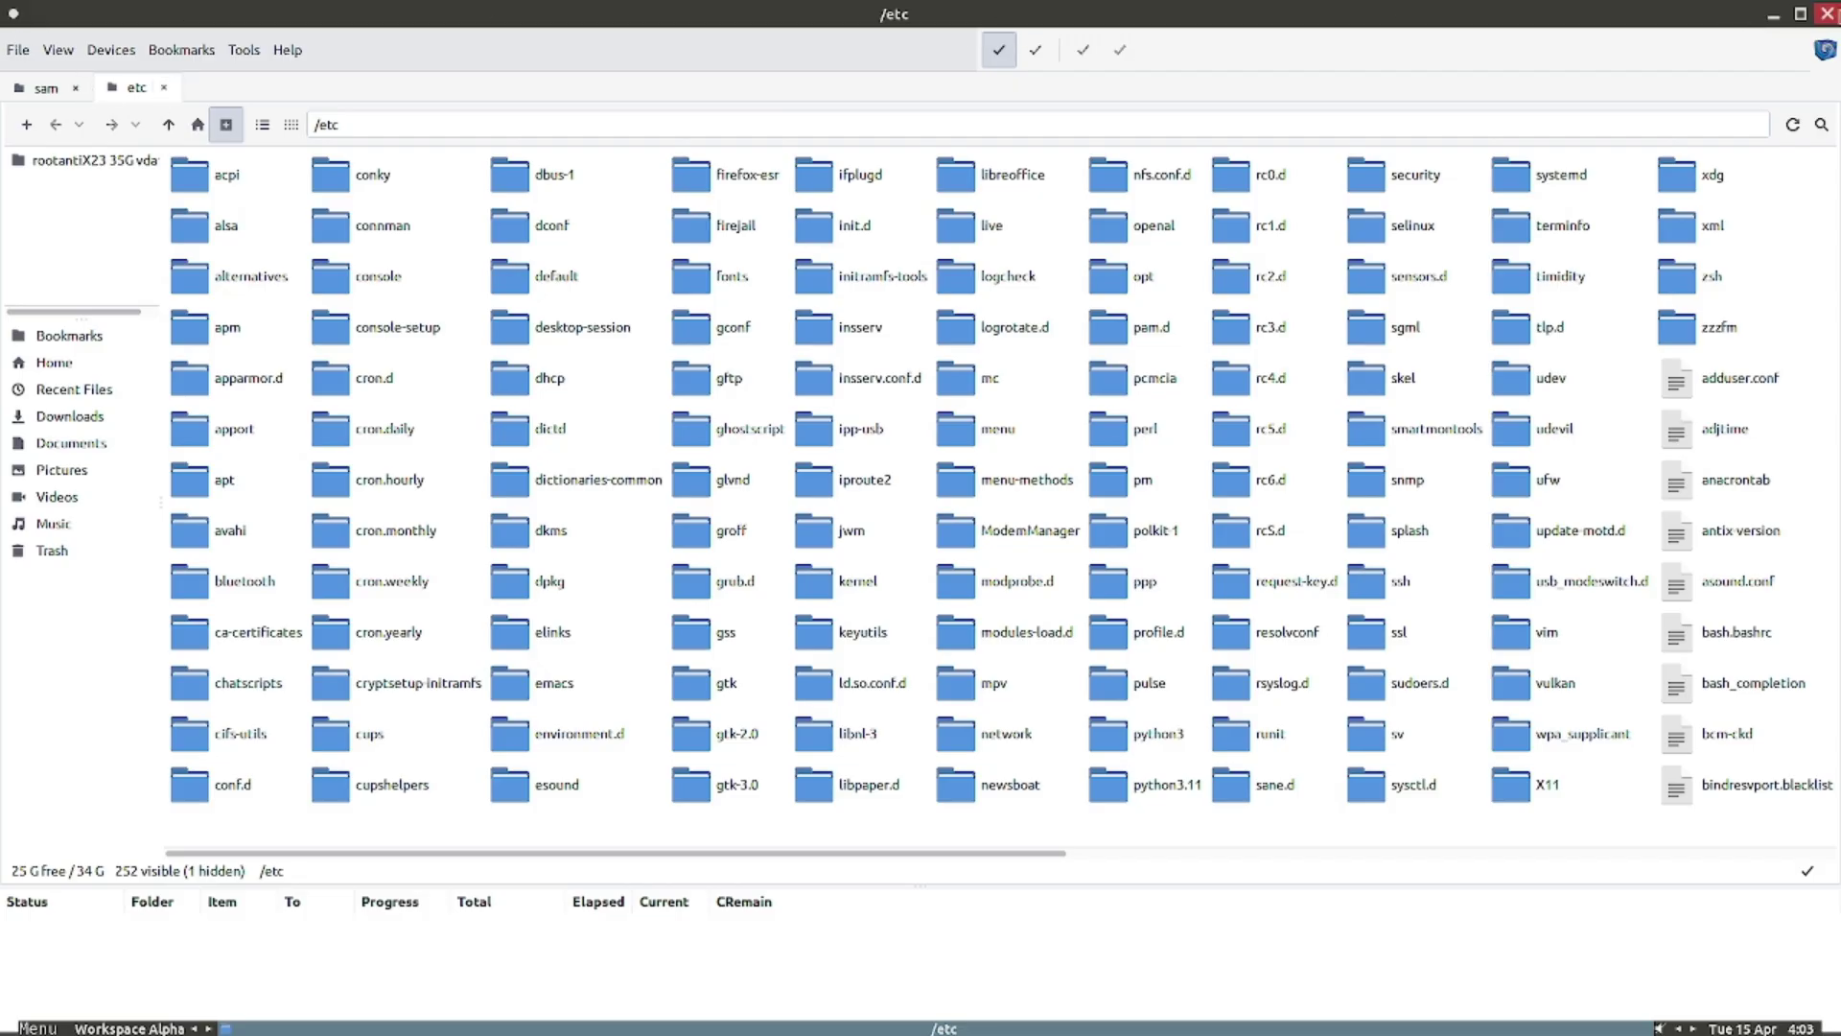
left_click(1827, 14)
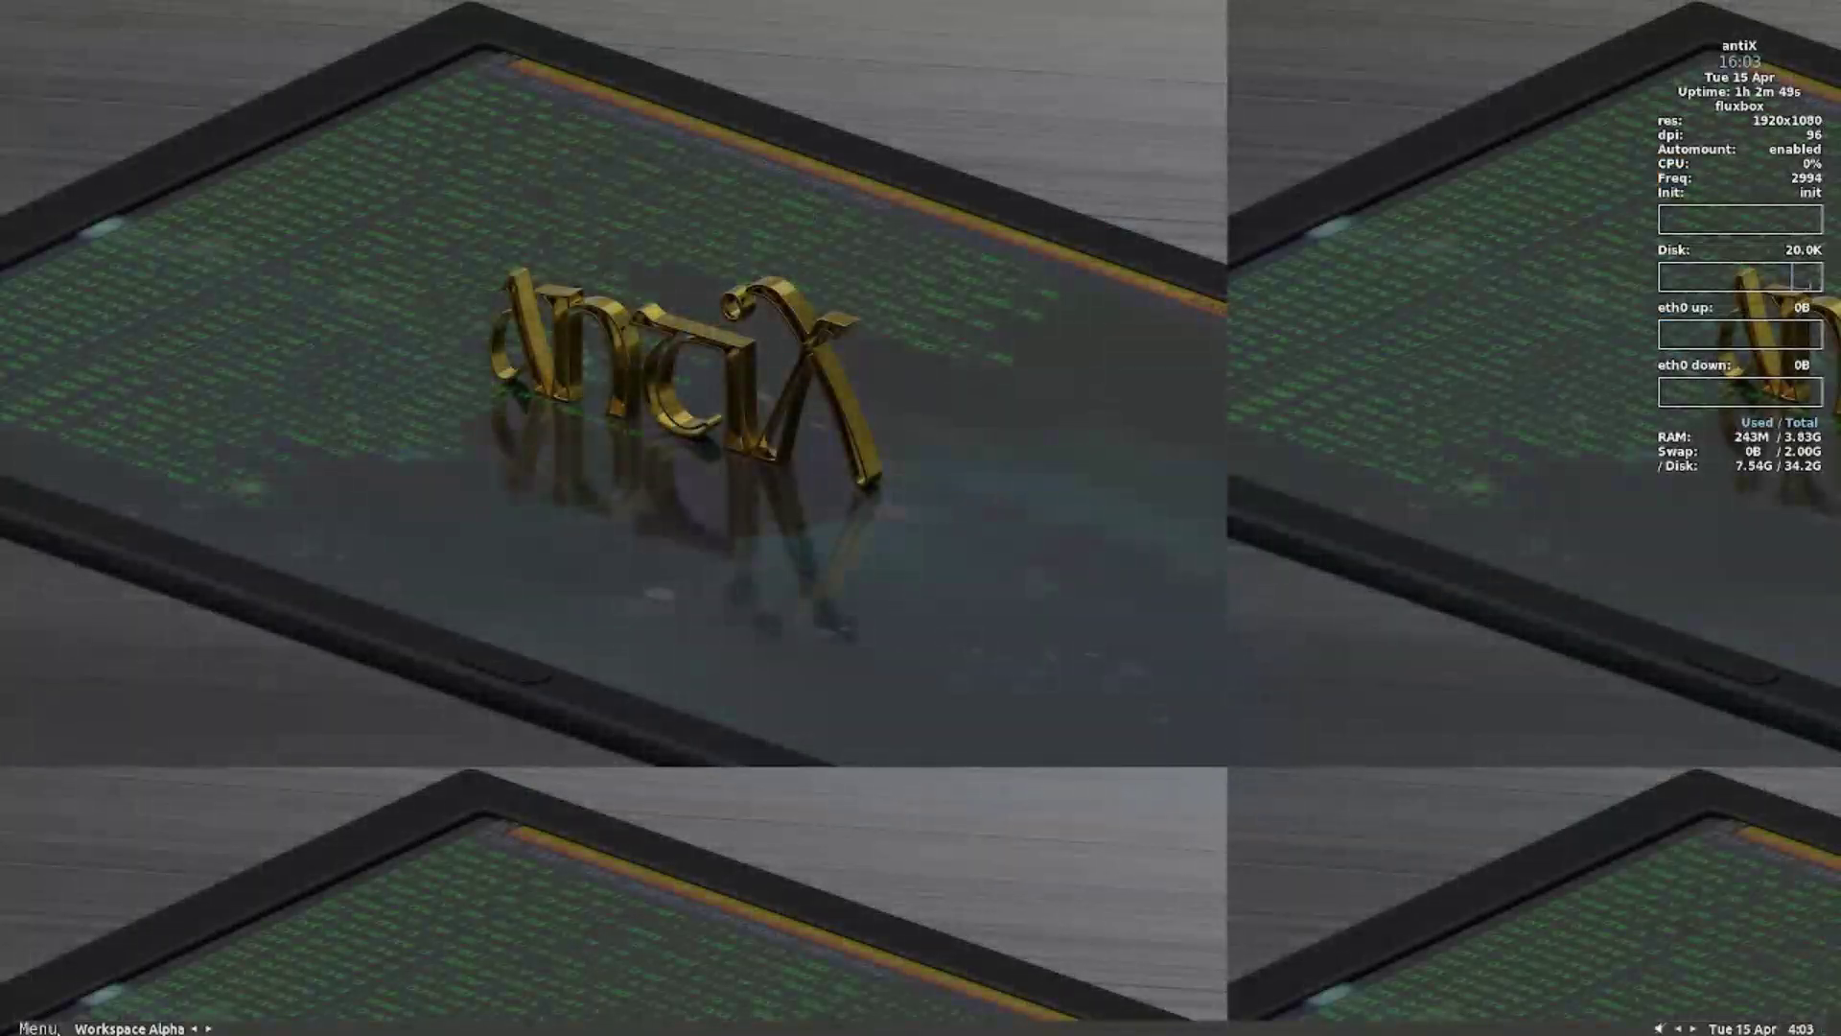
Step: Open the web browser and display the About Firefox dialog to check the installed version
left_click(39, 1028)
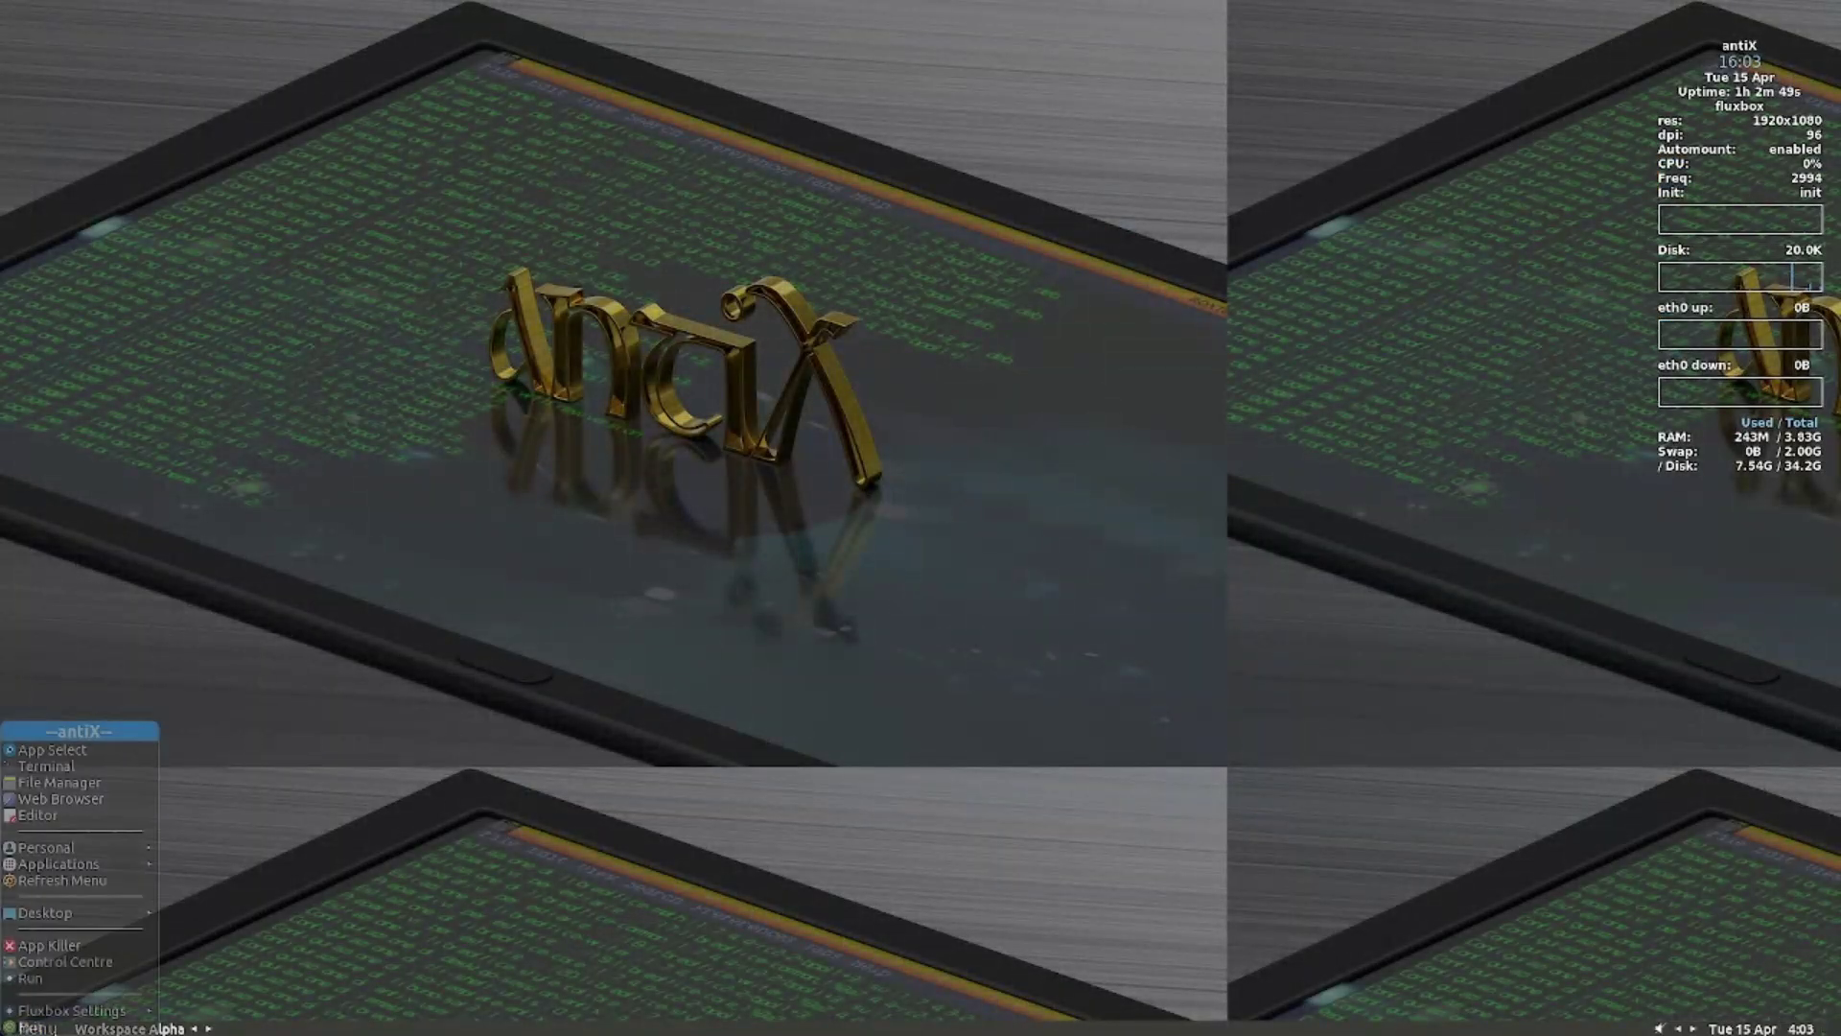
left_click(96, 798)
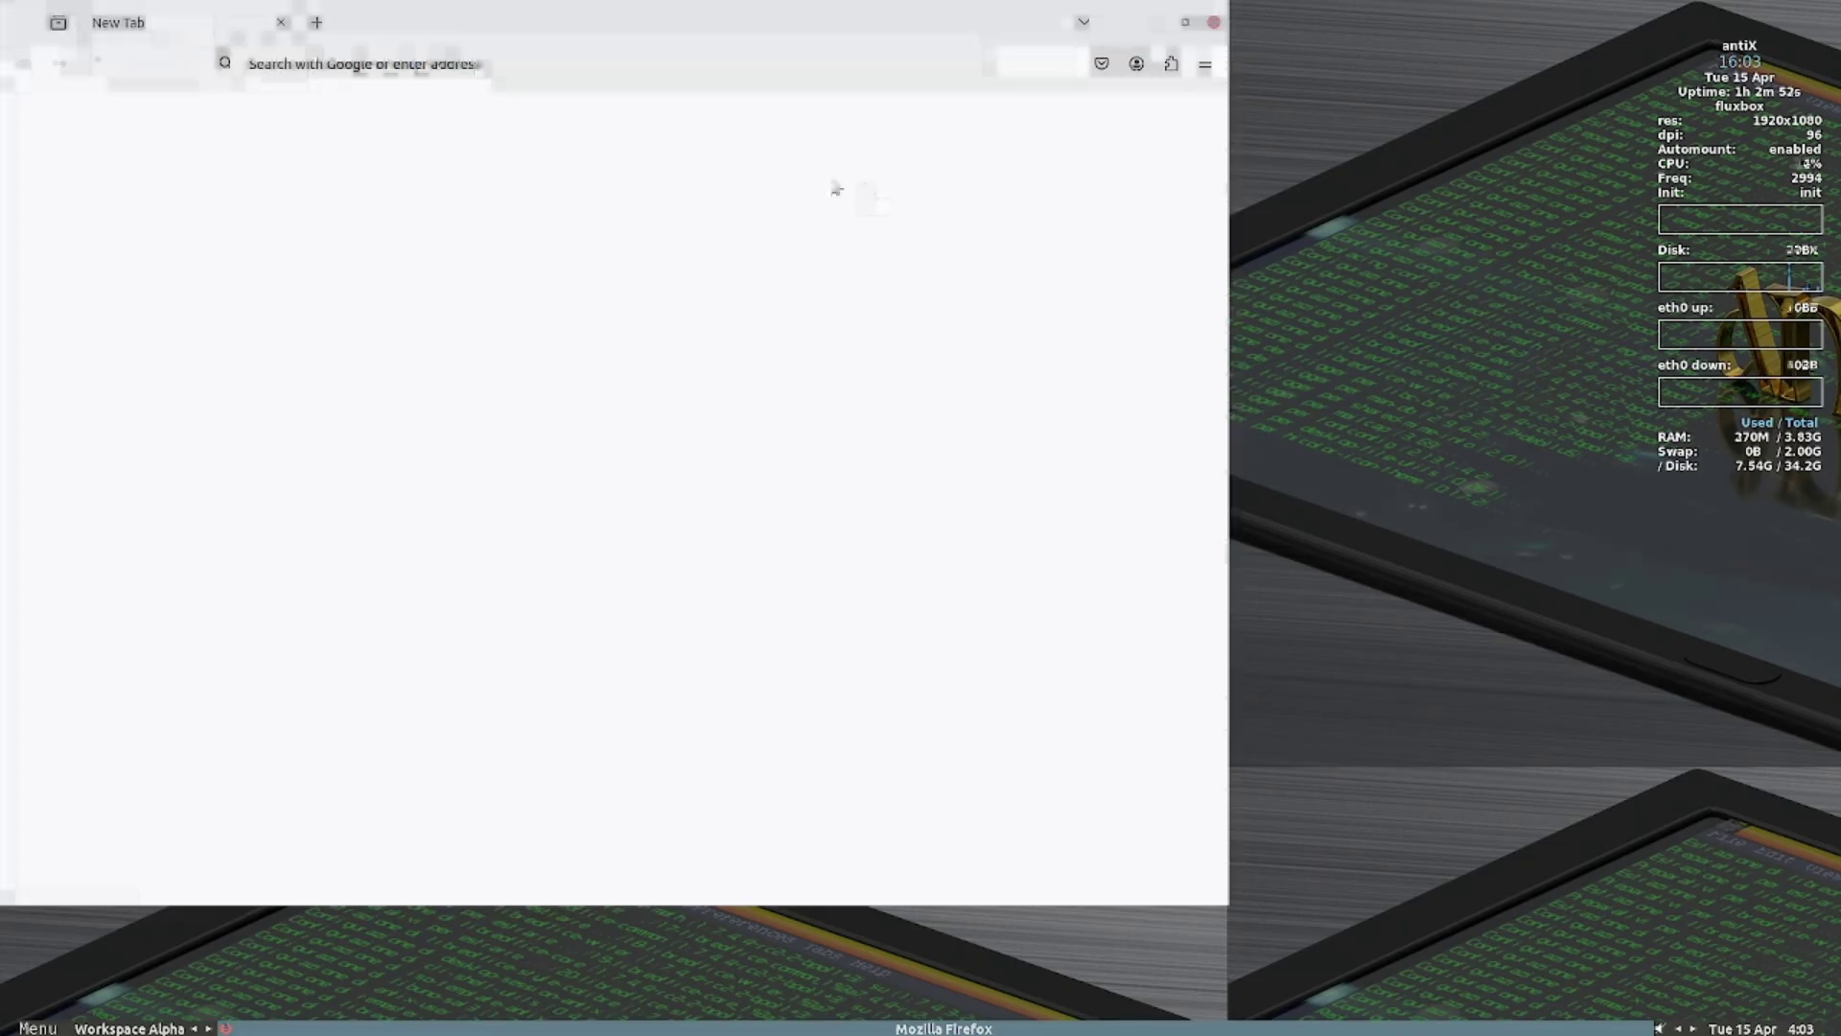
left_click(1206, 64)
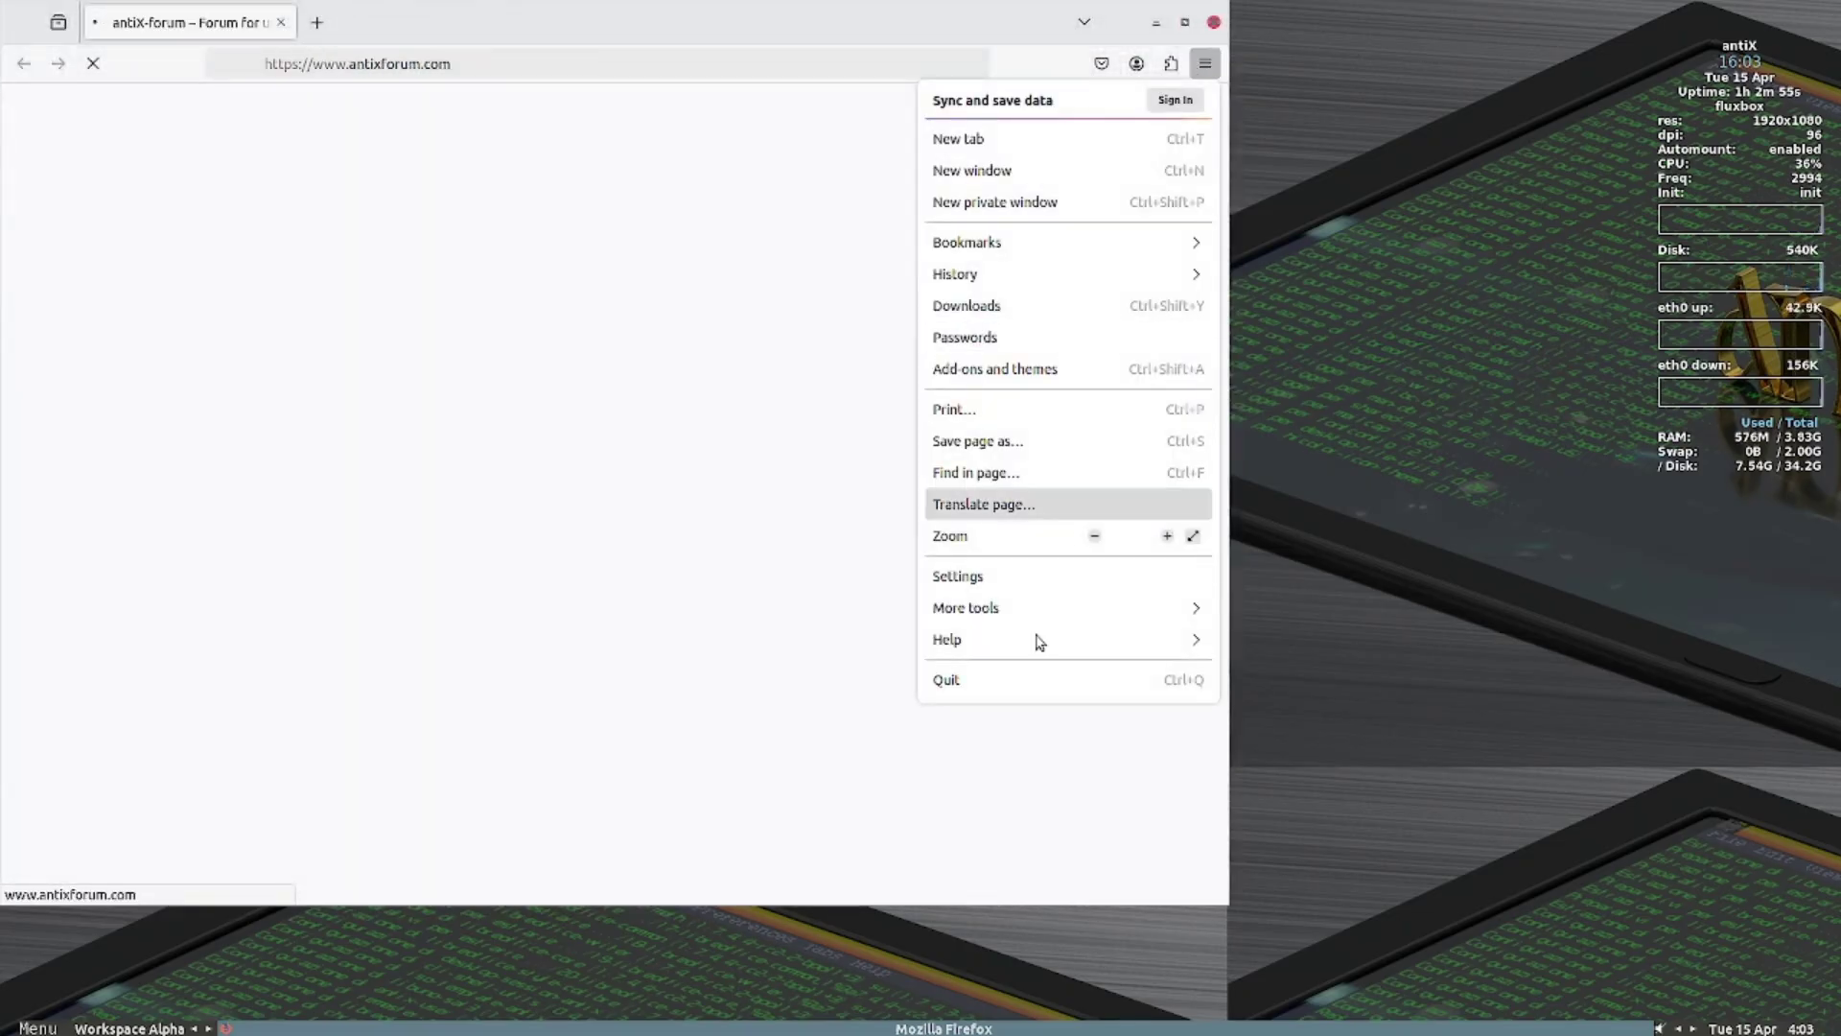
left_click(1055, 639)
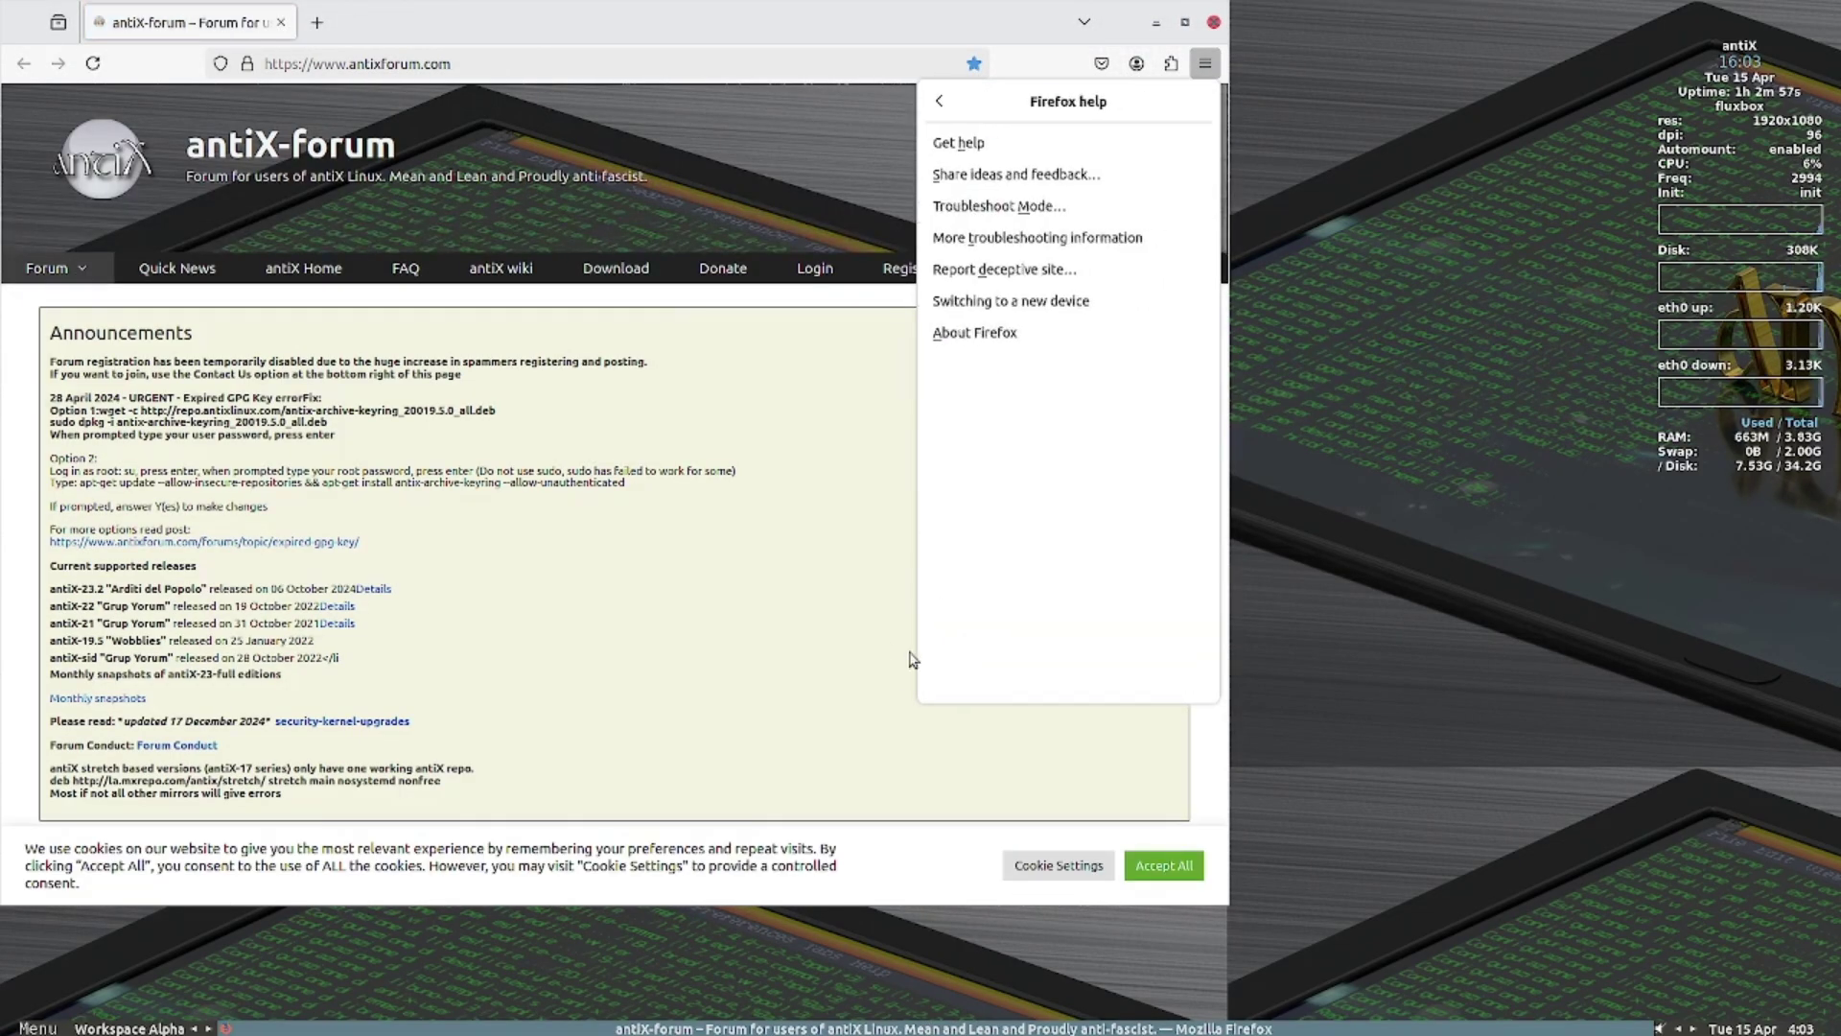
left_click(975, 332)
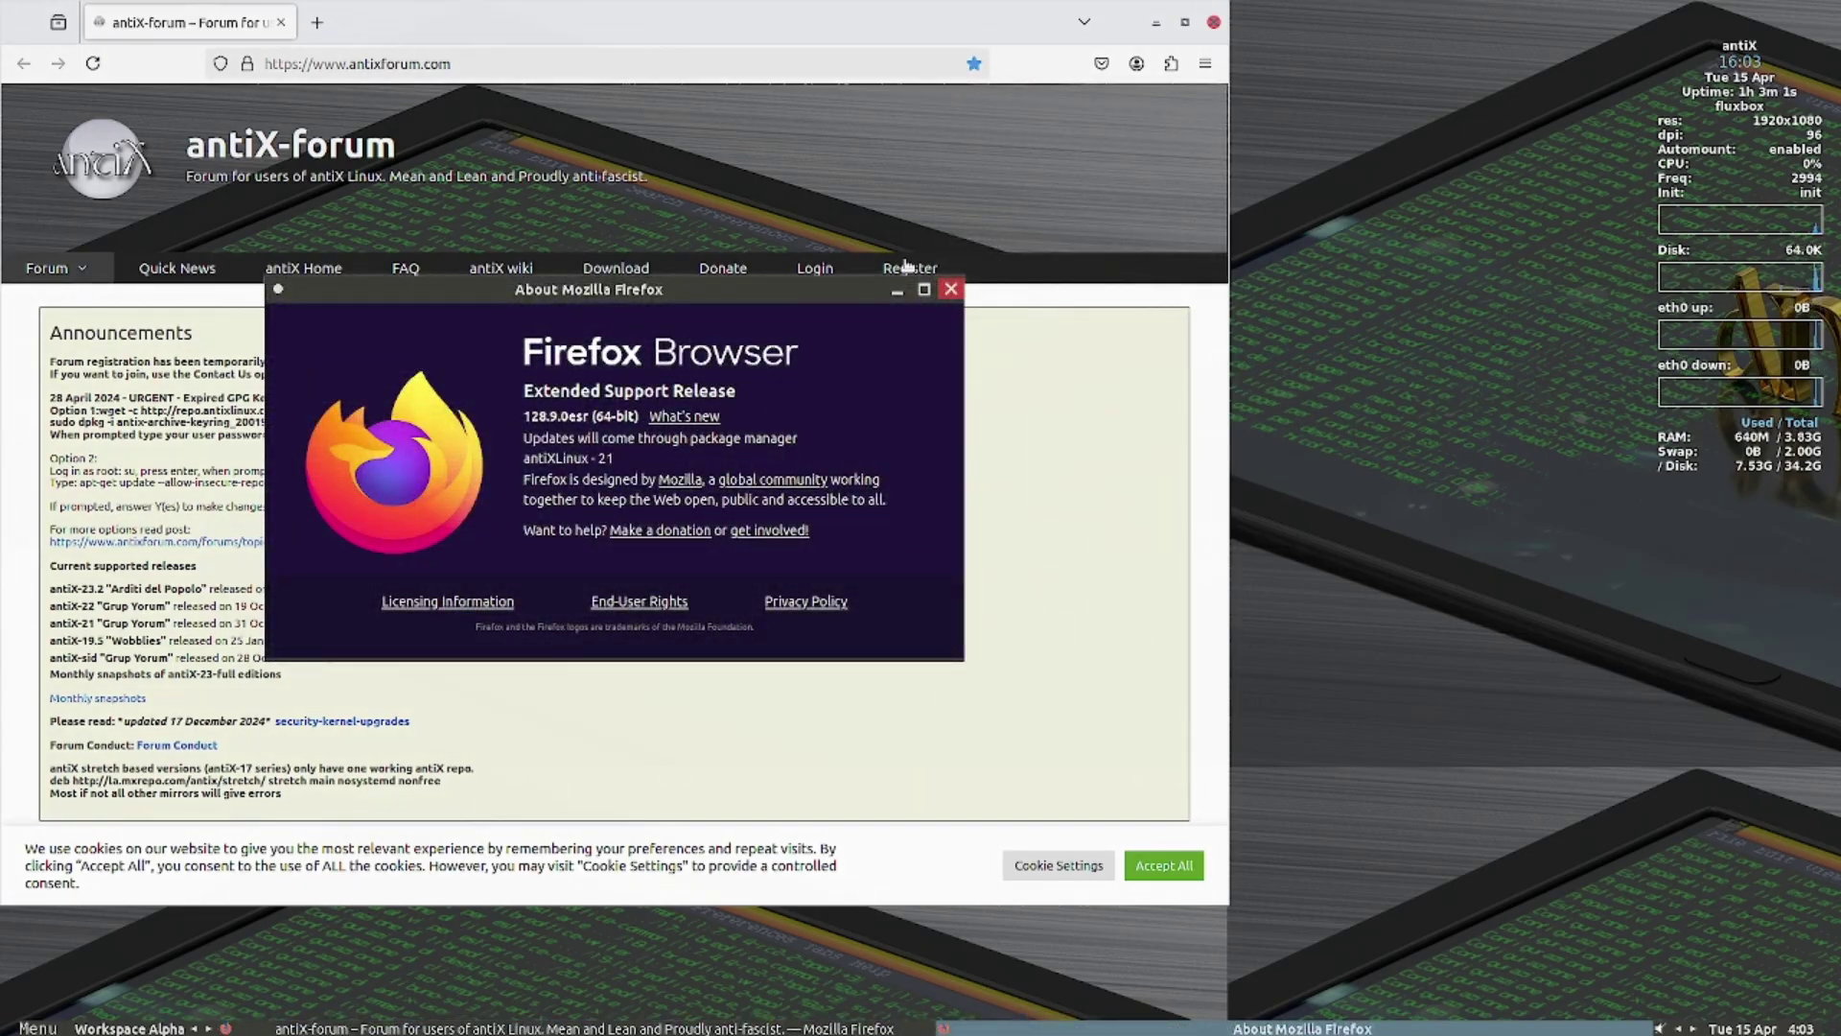
Step: Close the About Mozilla Firefox dialog and the browser window
left_click(950, 289)
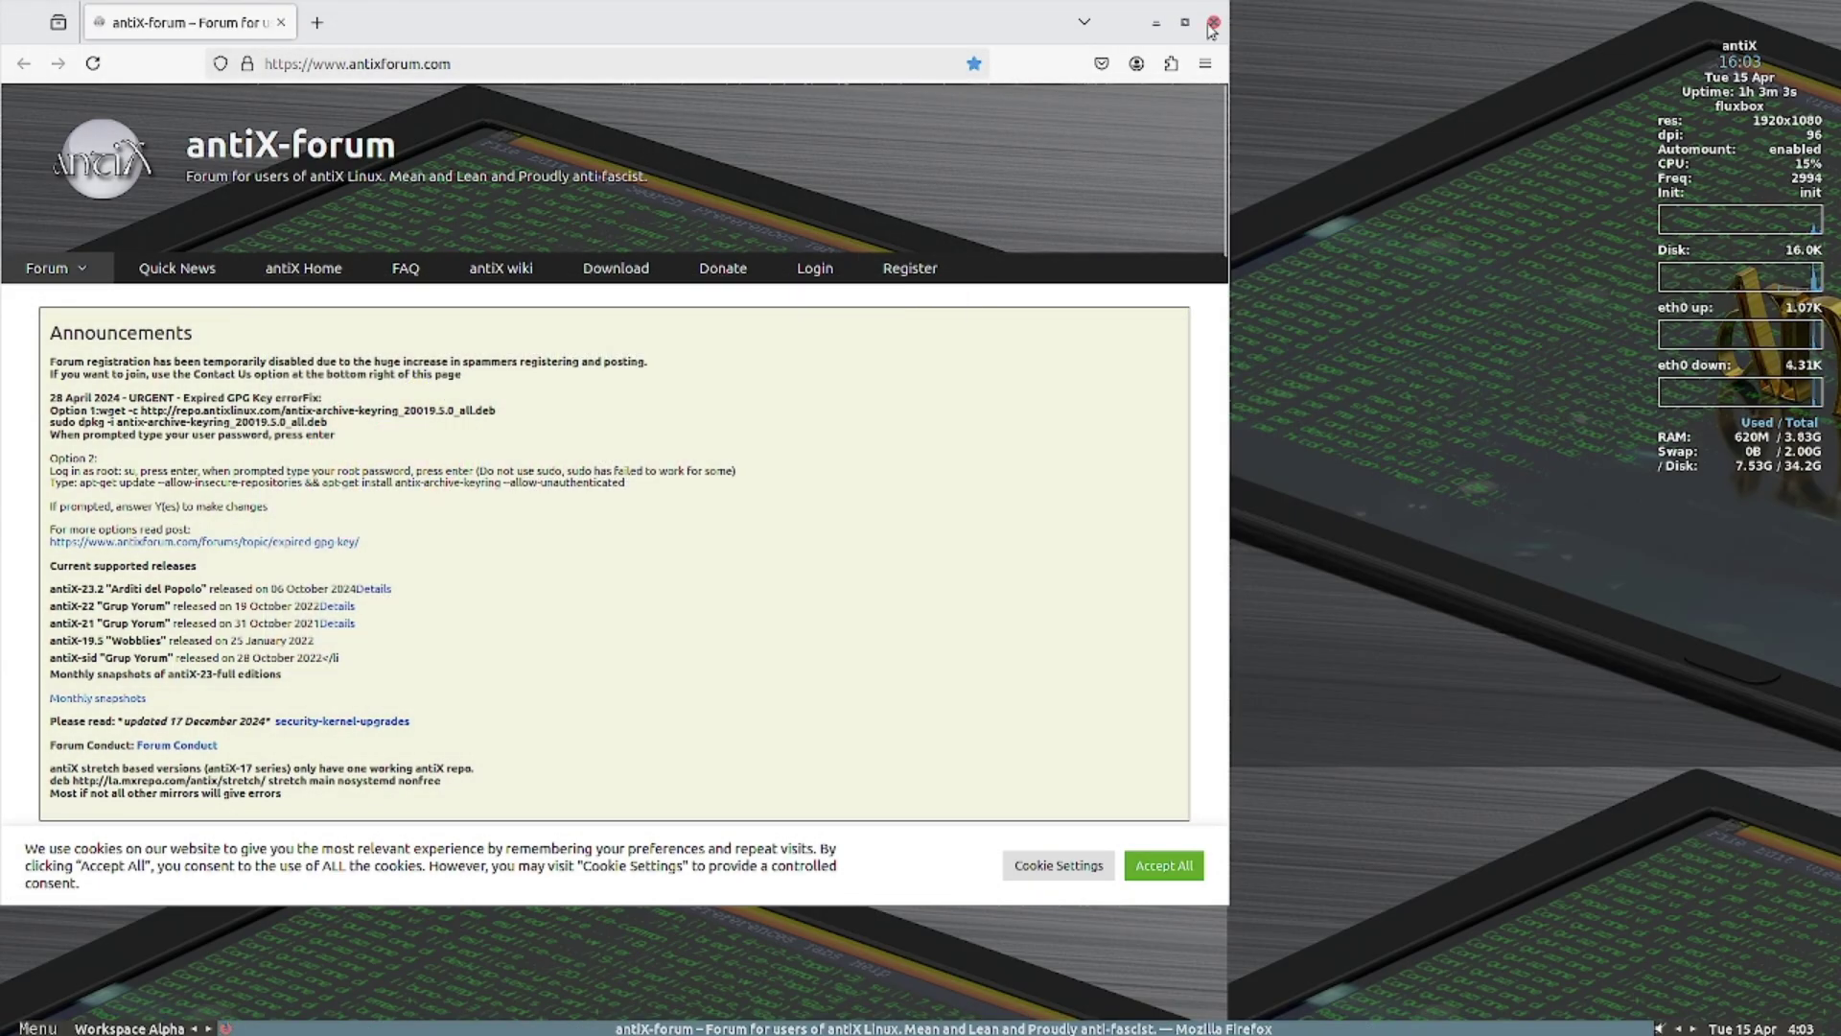
left_click(1213, 22)
Step: Open the default text editor, view the About Geany dialog for its version, and close both windows
left_click(34, 1025)
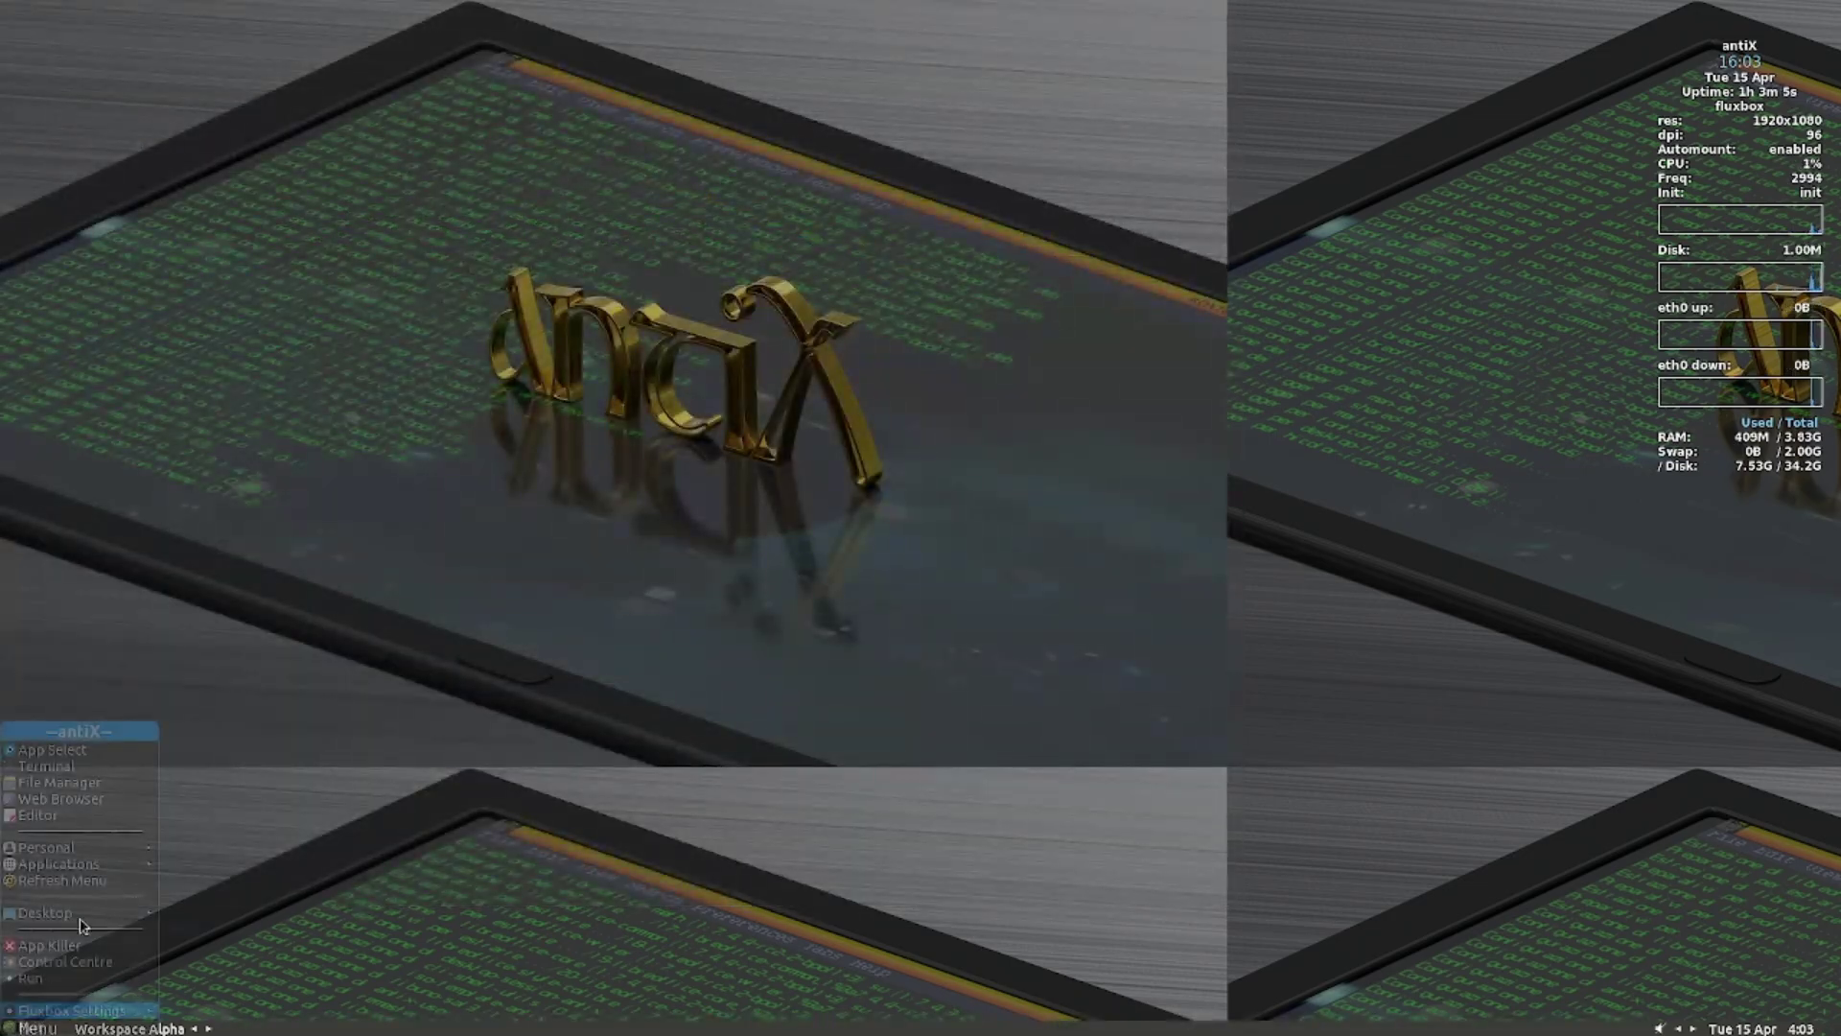
left_click(106, 823)
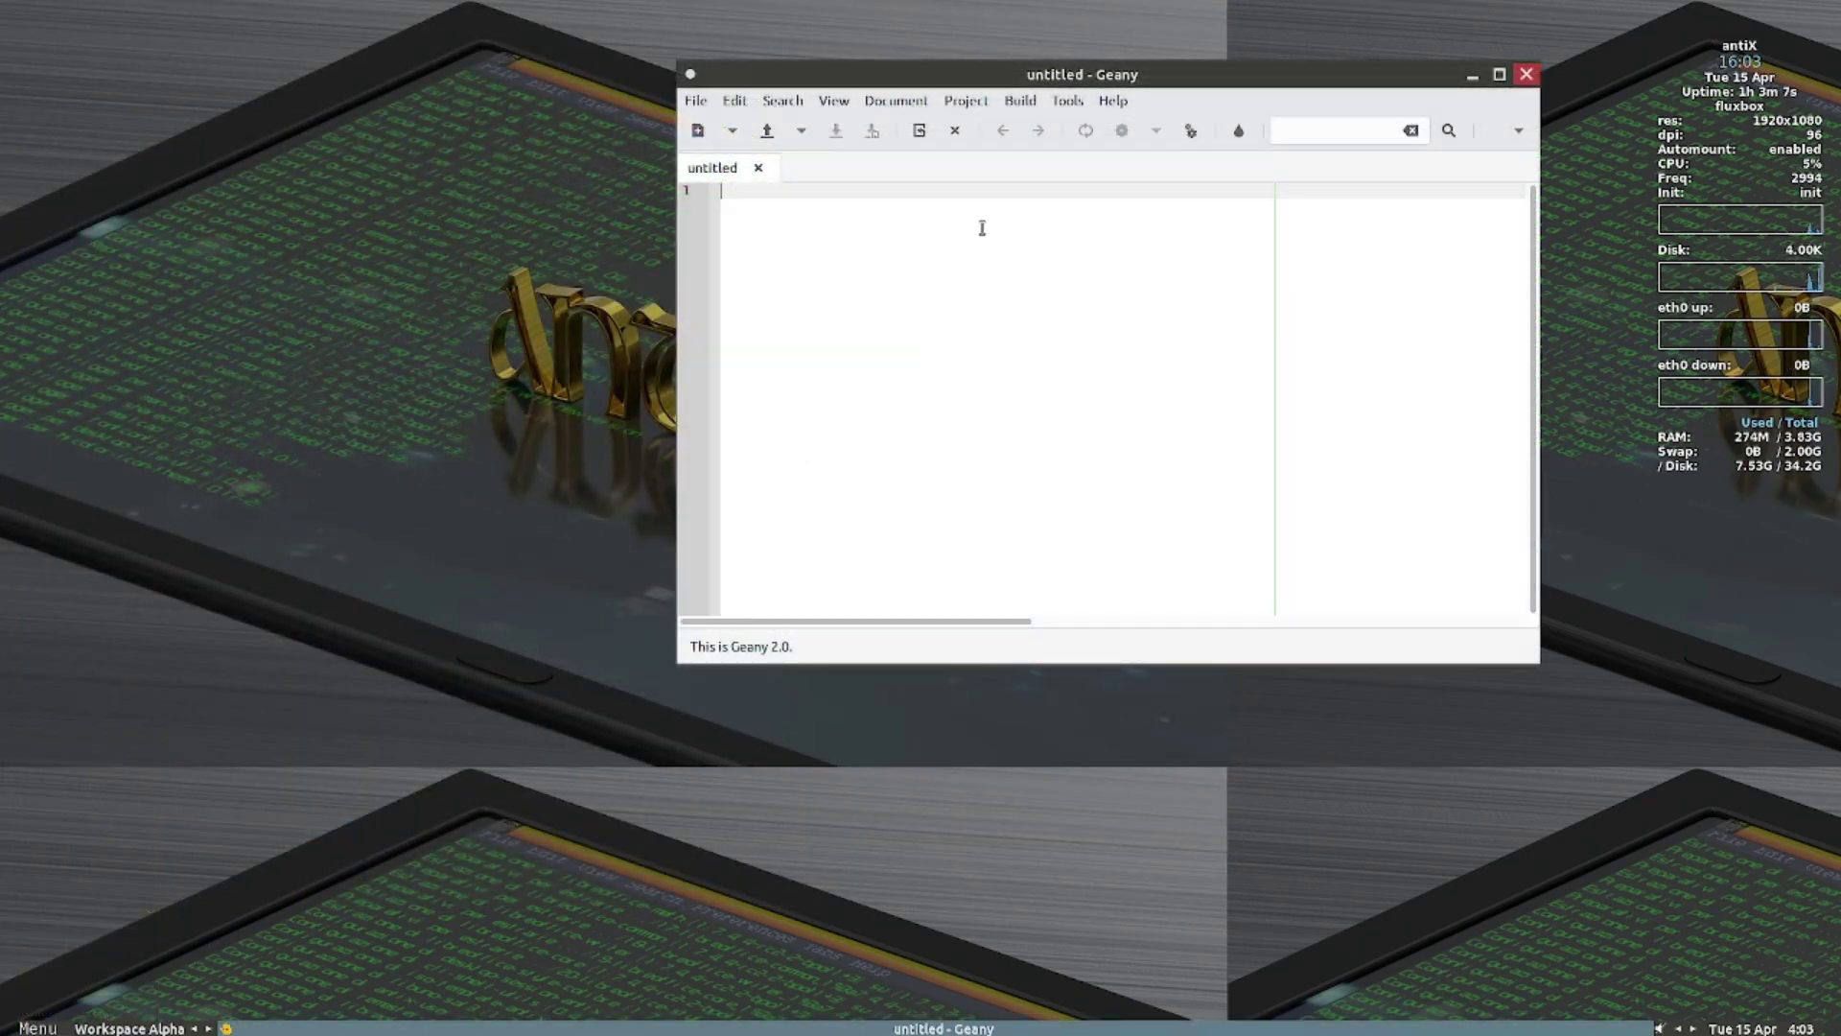
left_click(1114, 102)
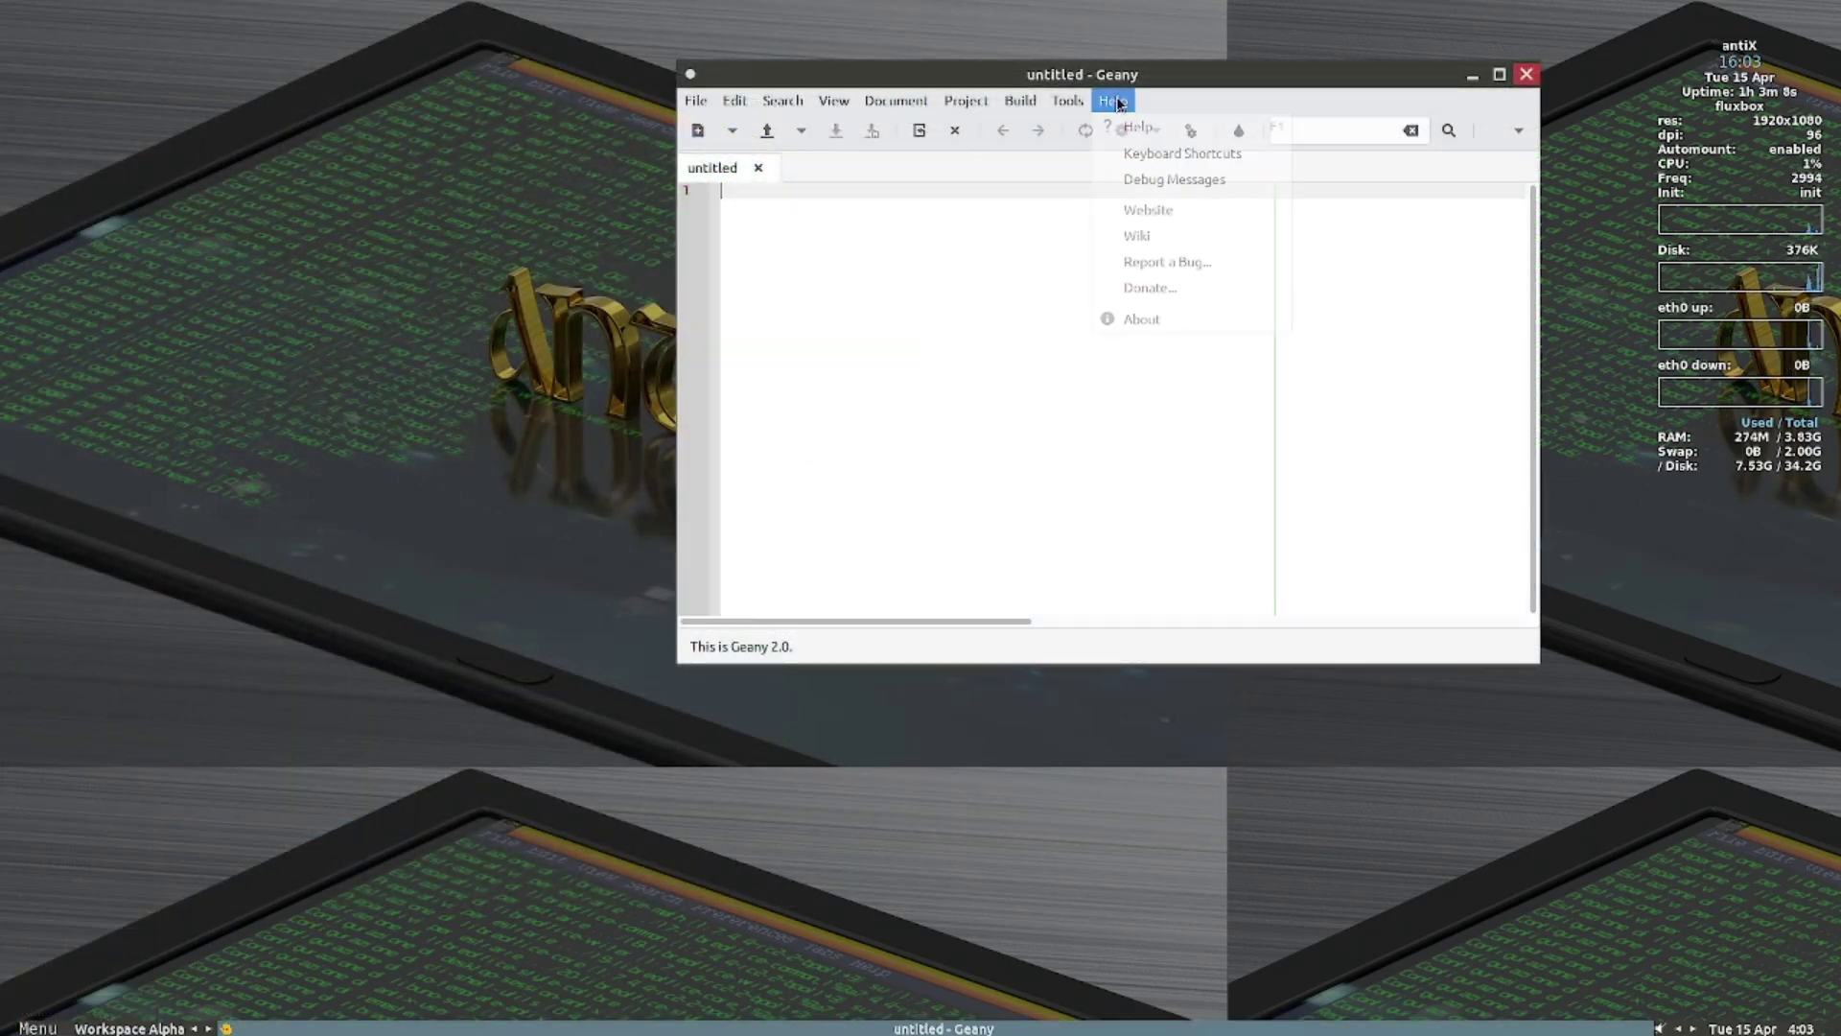
left_click(1138, 319)
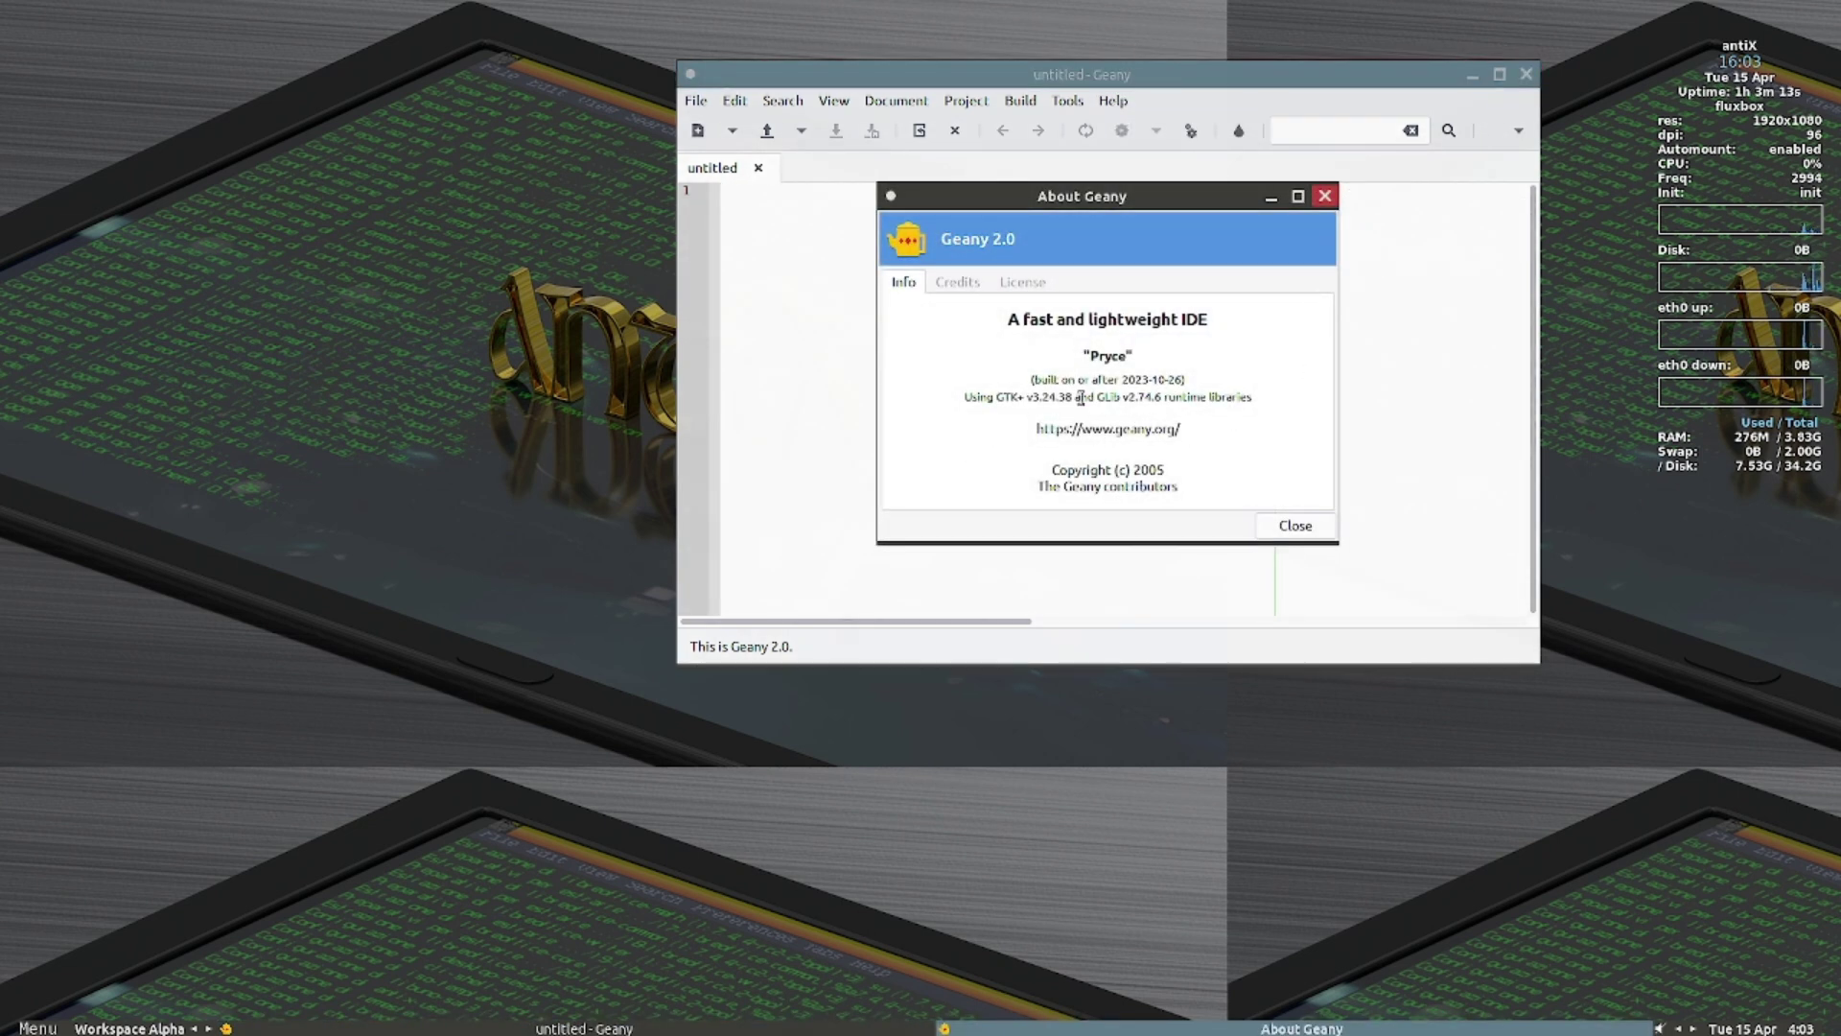
left_click(1325, 196)
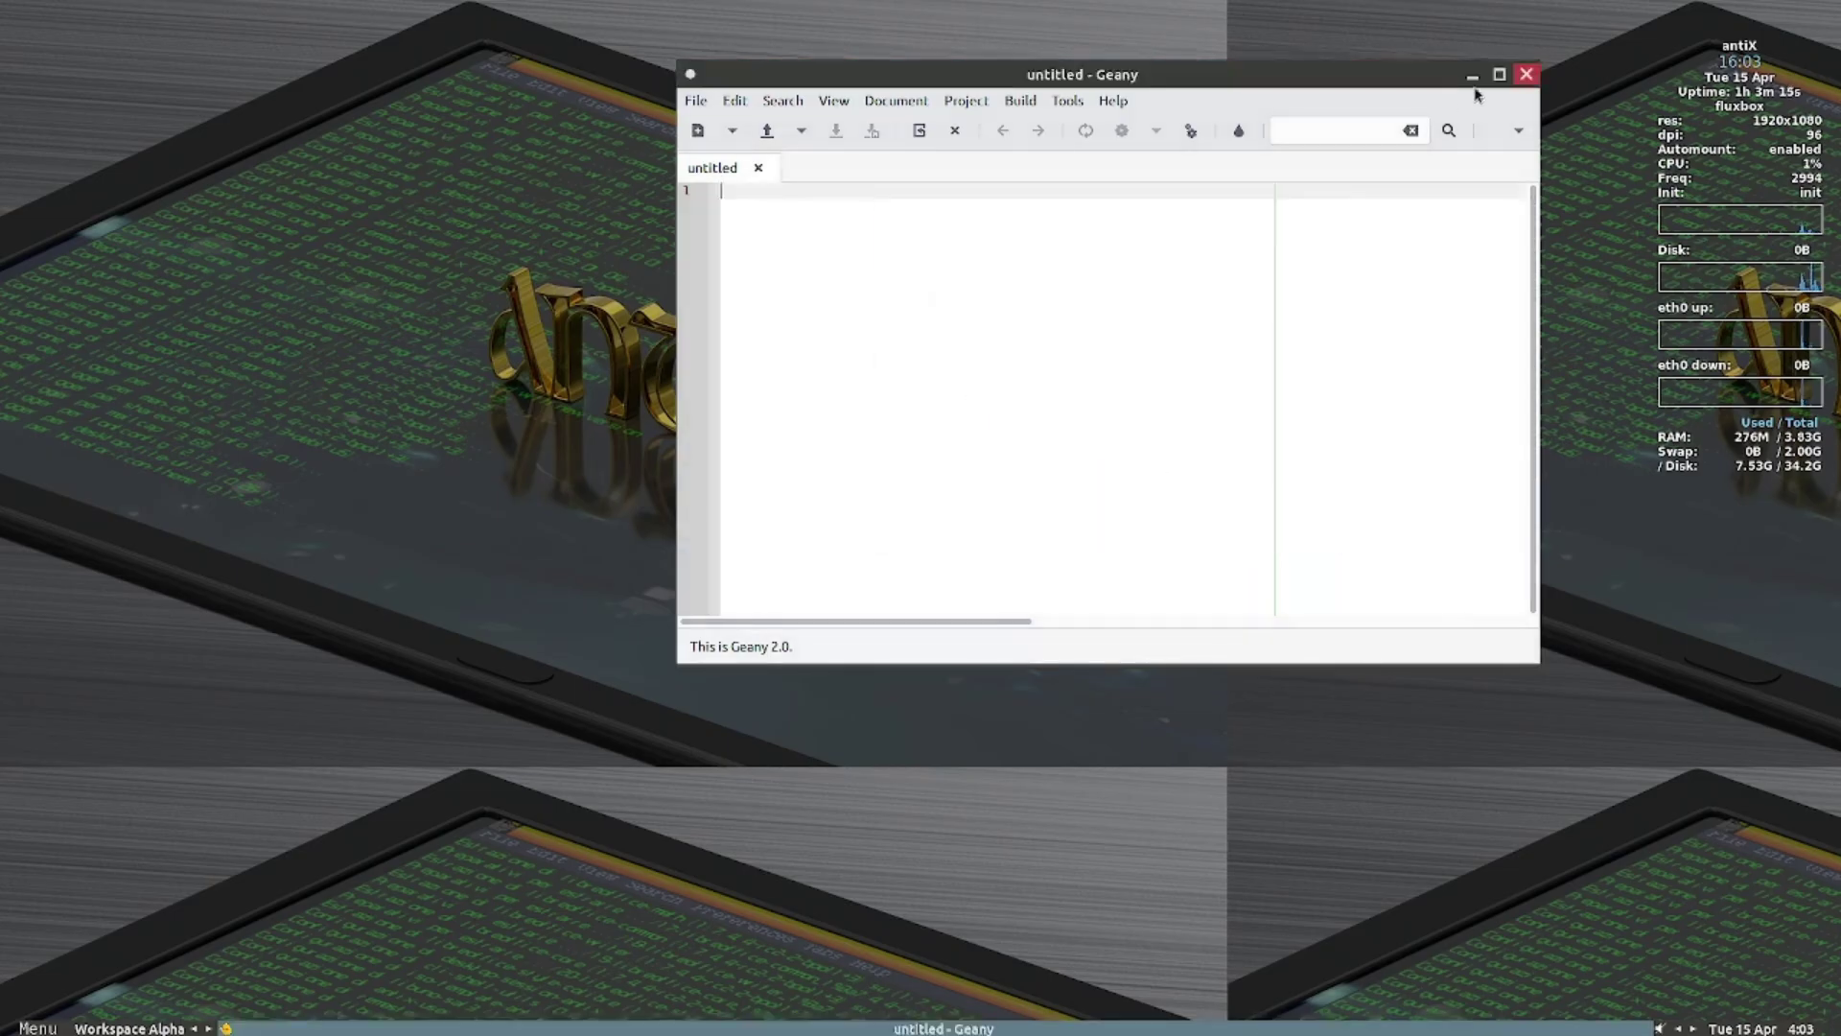
left_click(1527, 74)
Step: Launch the Personal Menu help video from the Personal entries of the antiX menu
left_click(37, 1027)
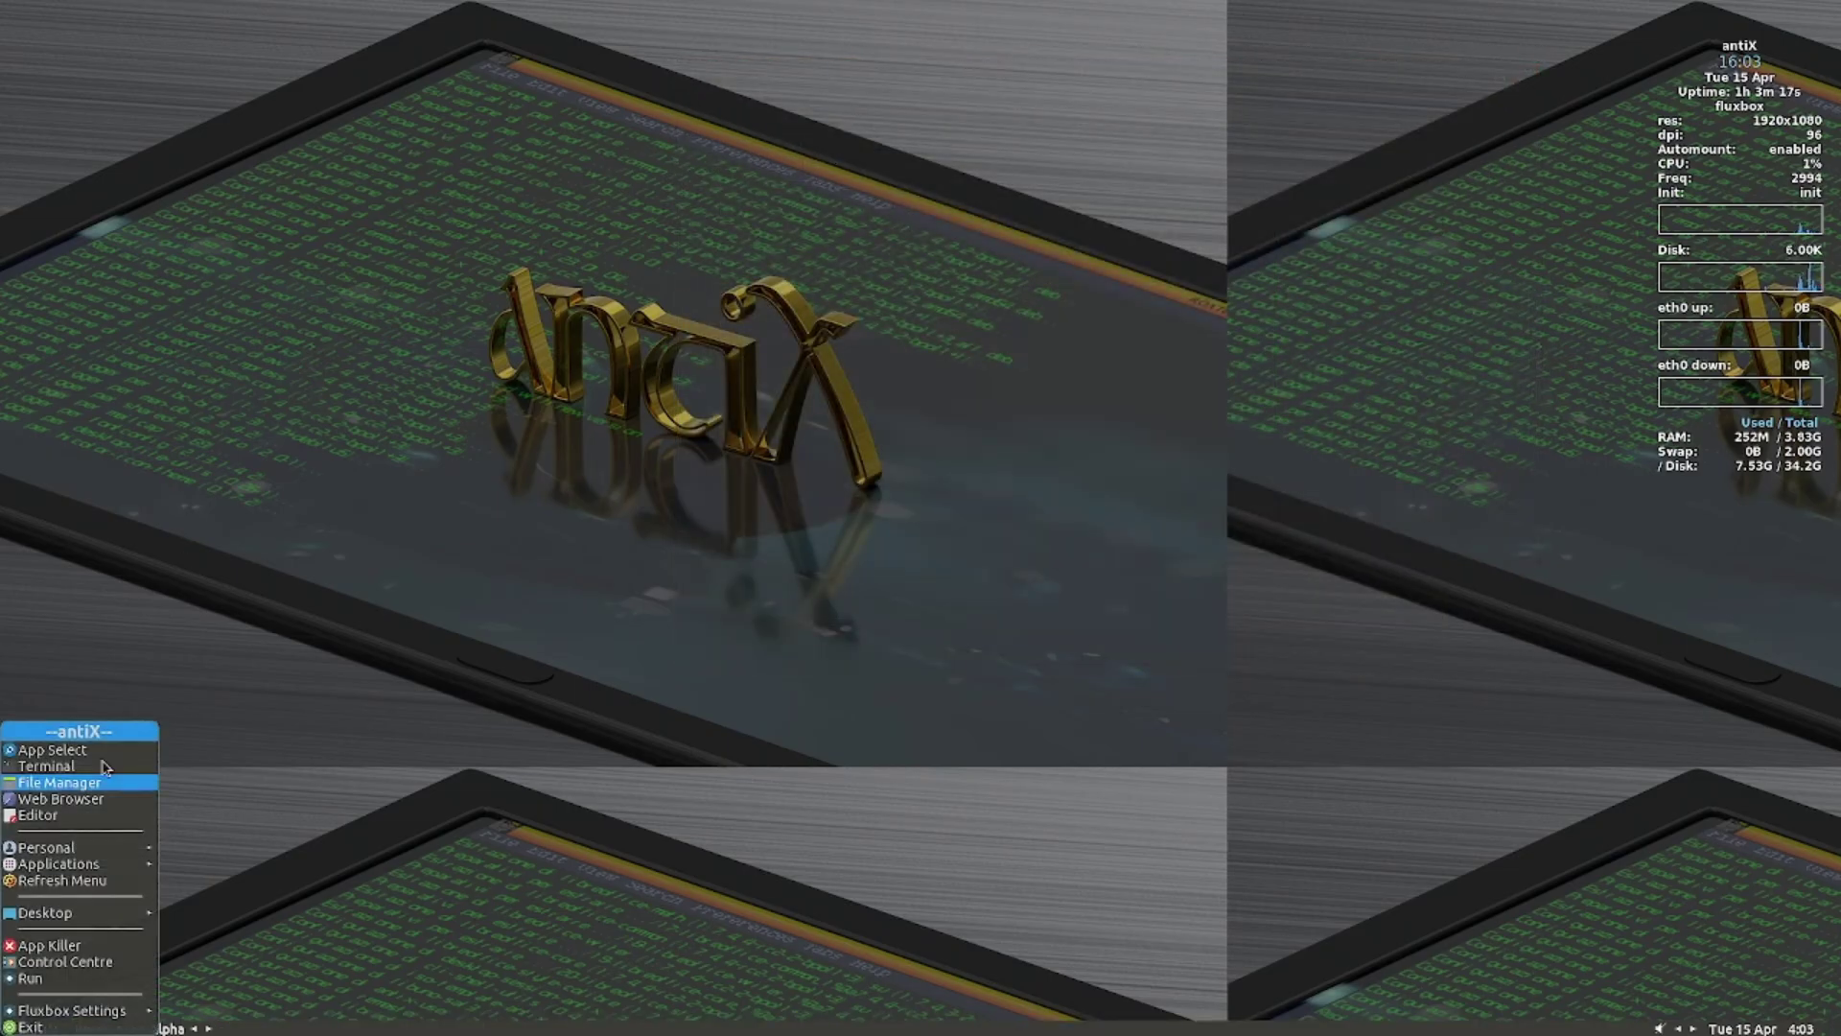
mouse_move(115, 848)
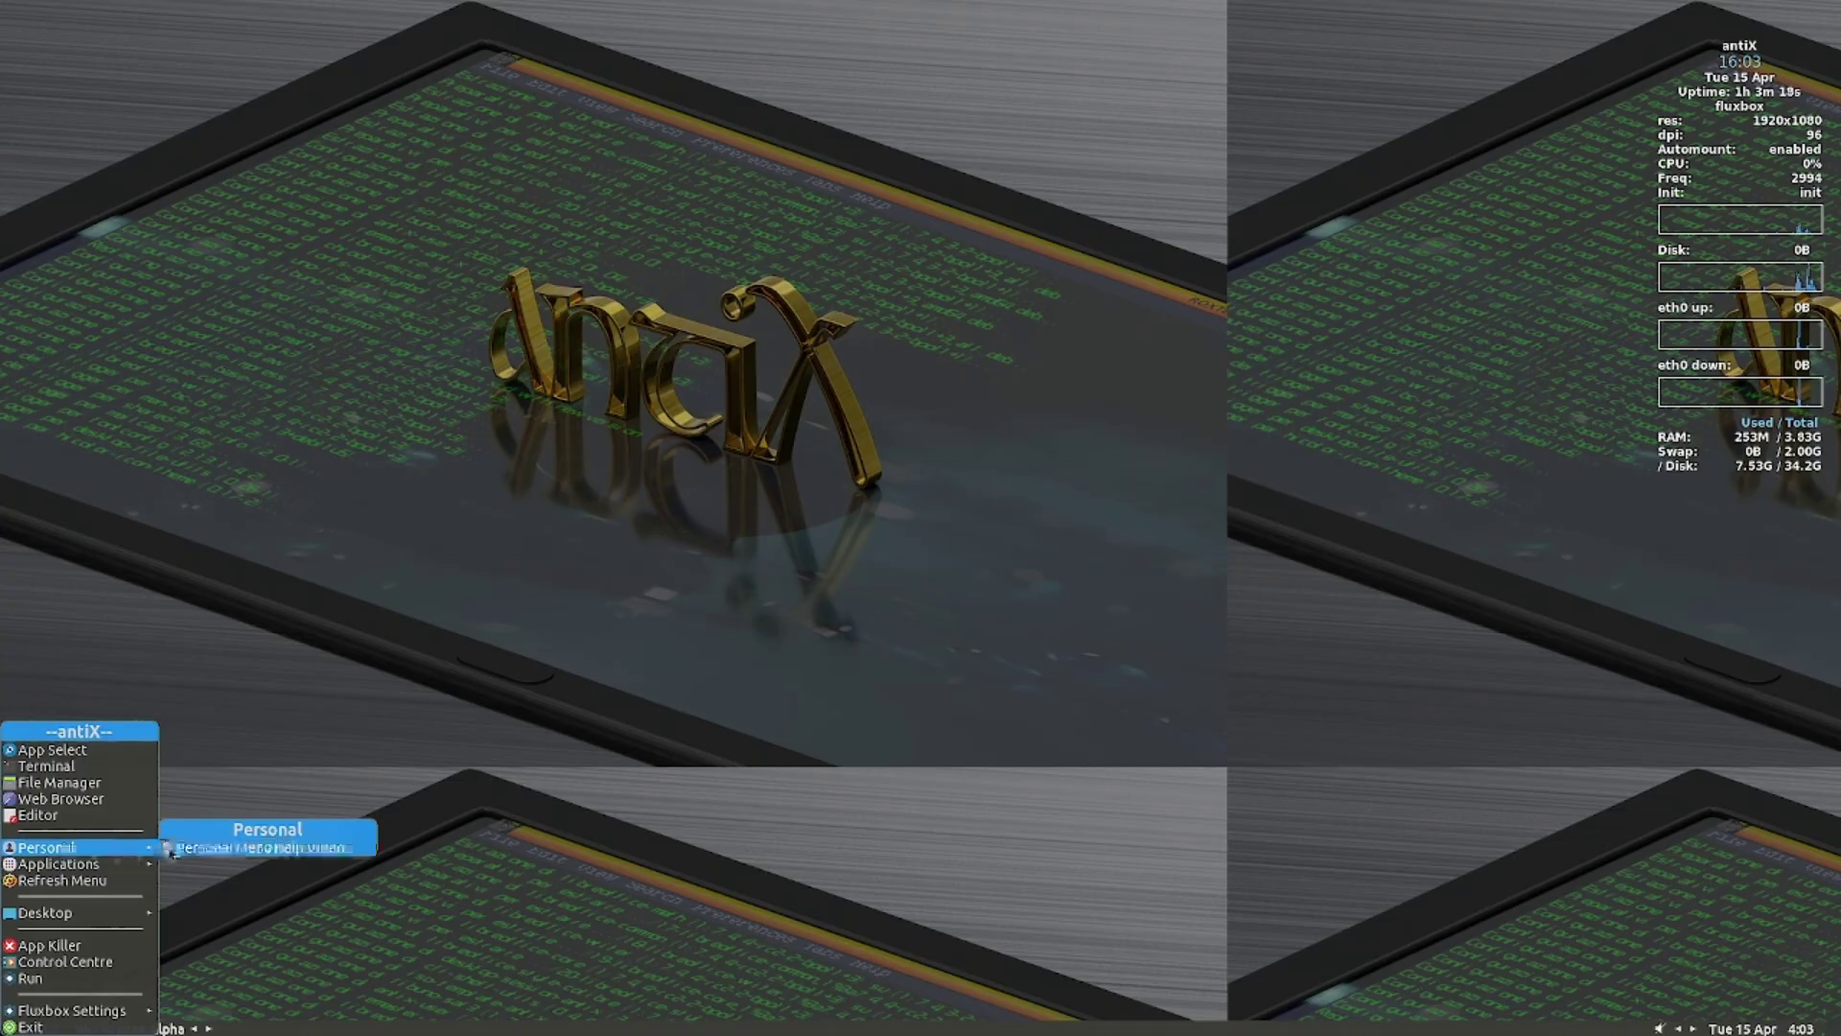
left_click(204, 850)
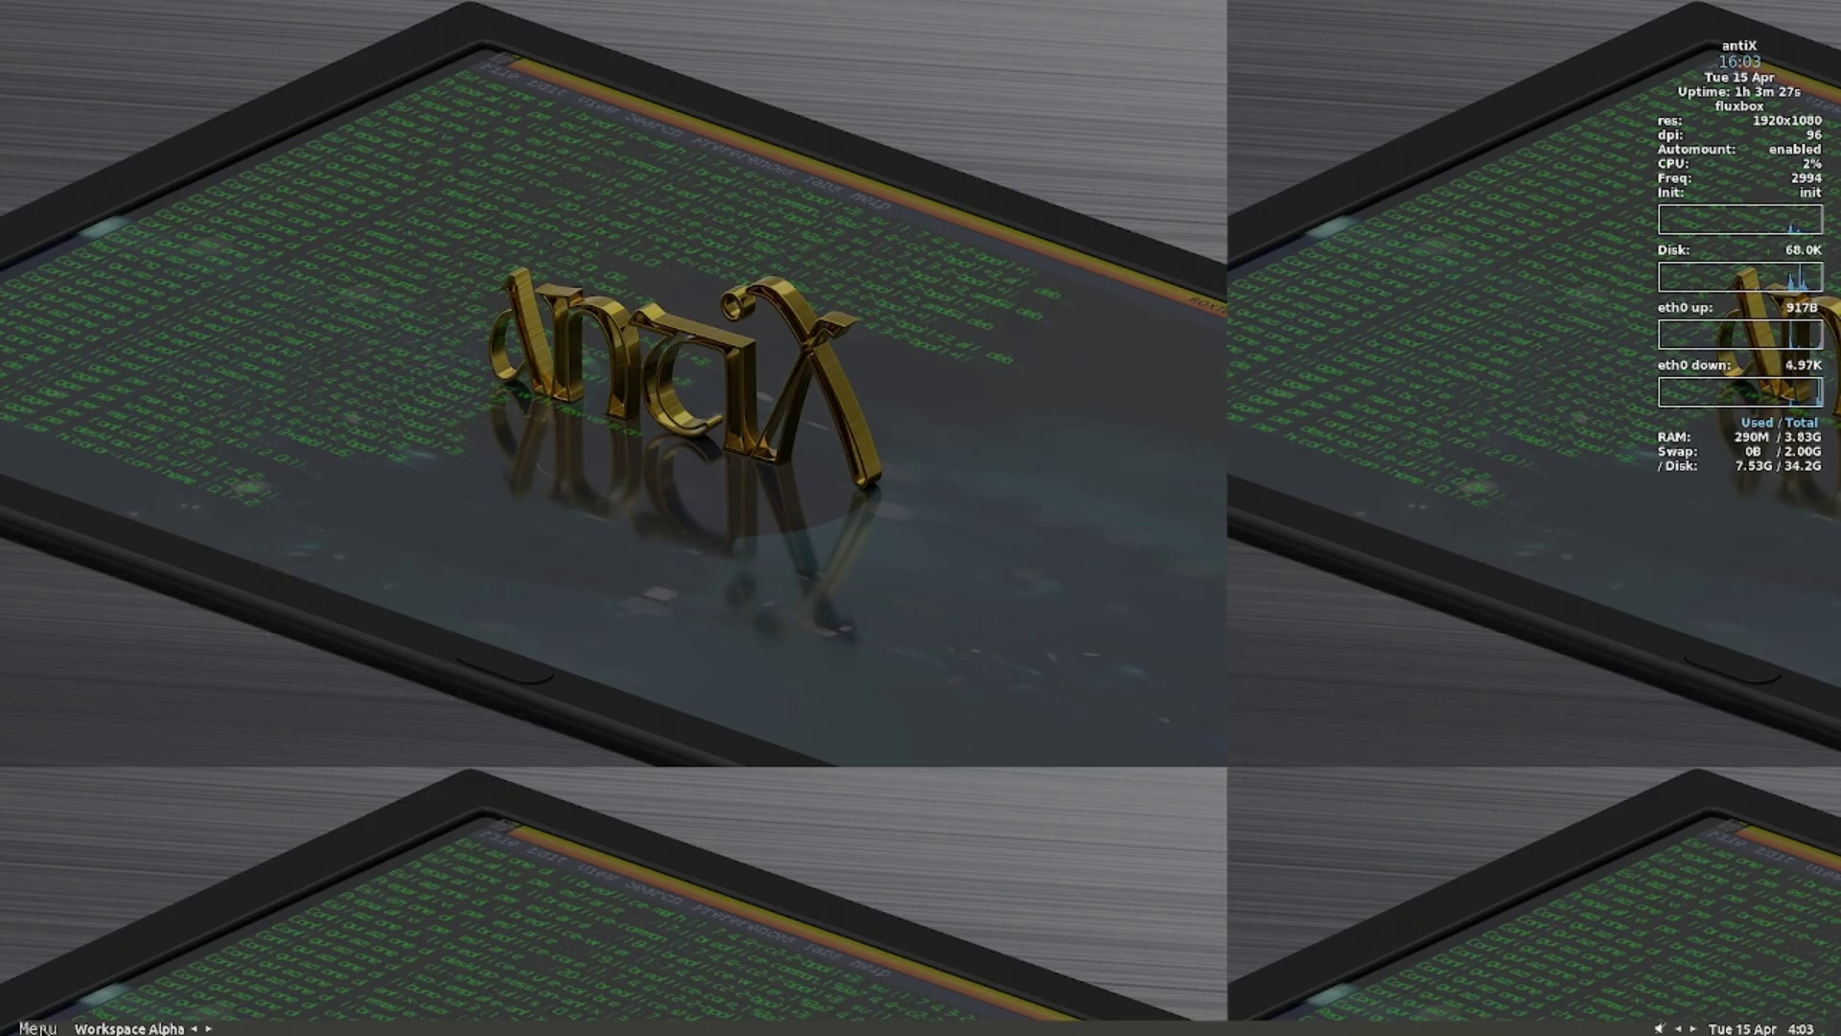
Step: Look over the antiX category of the installed applications and dismiss the menu
left_click(36, 1028)
mouse_move(77, 866)
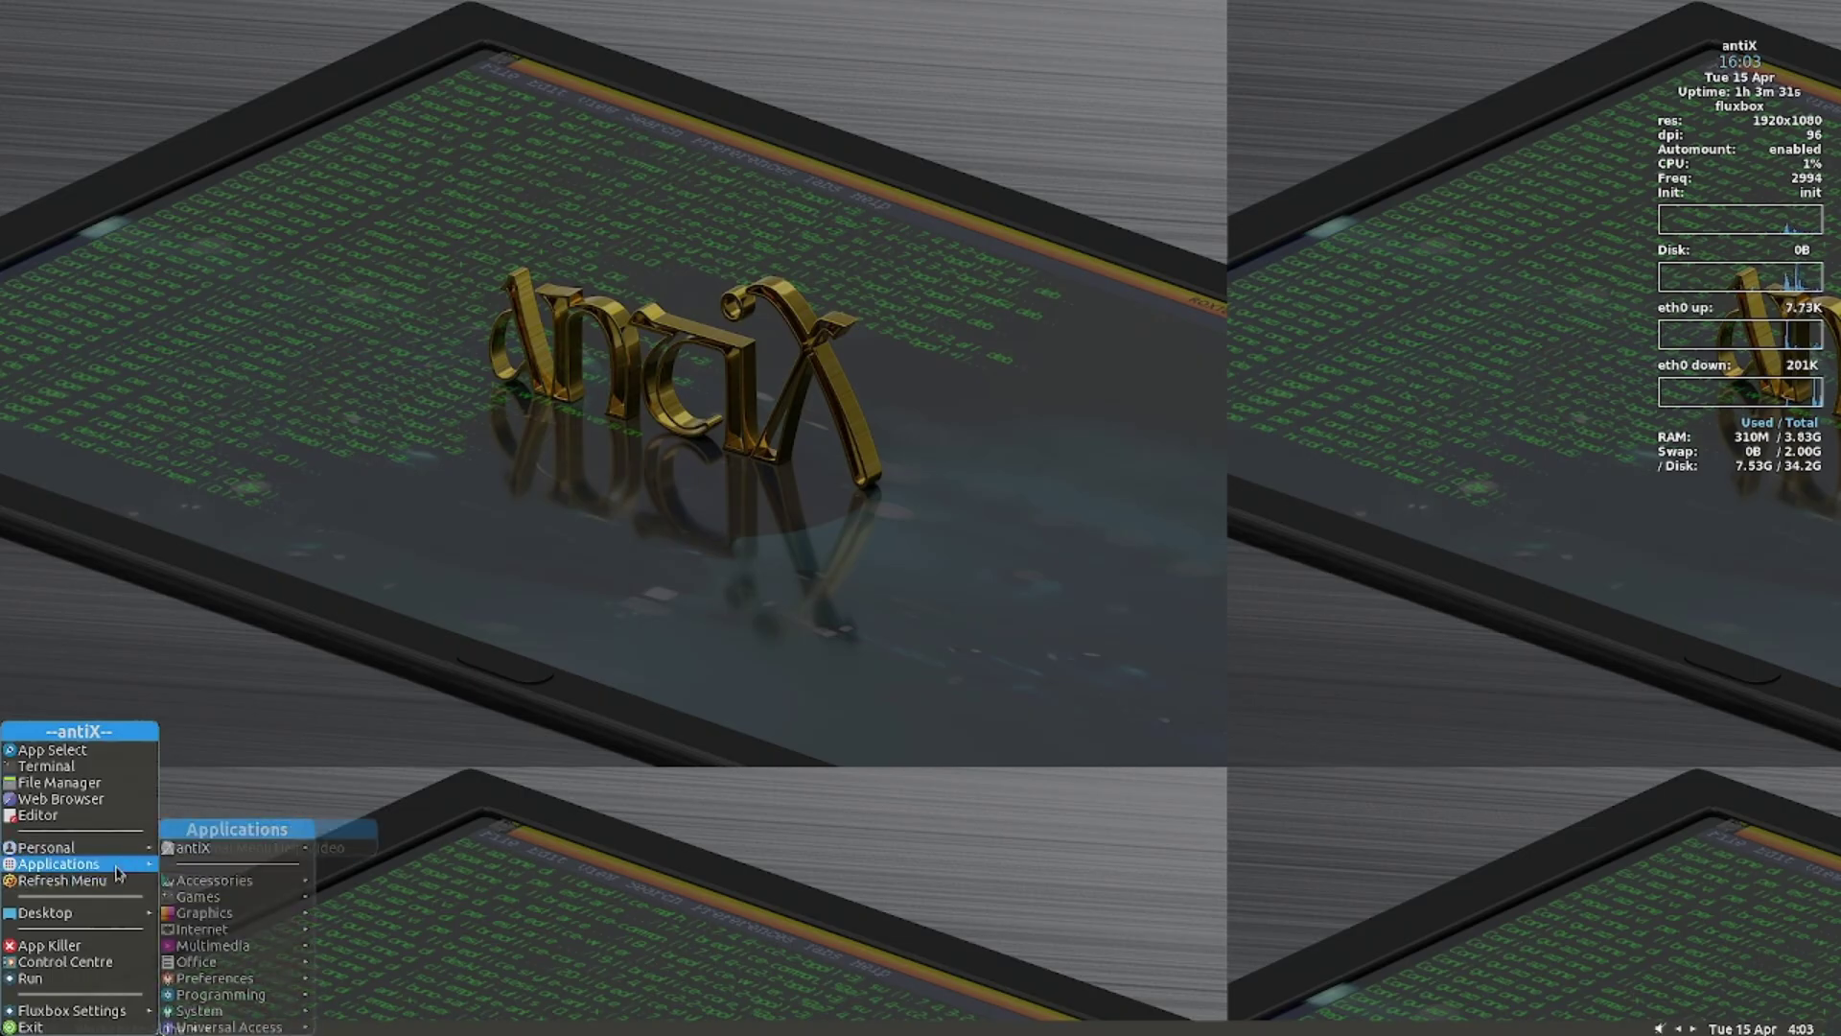
mouse_move(261, 850)
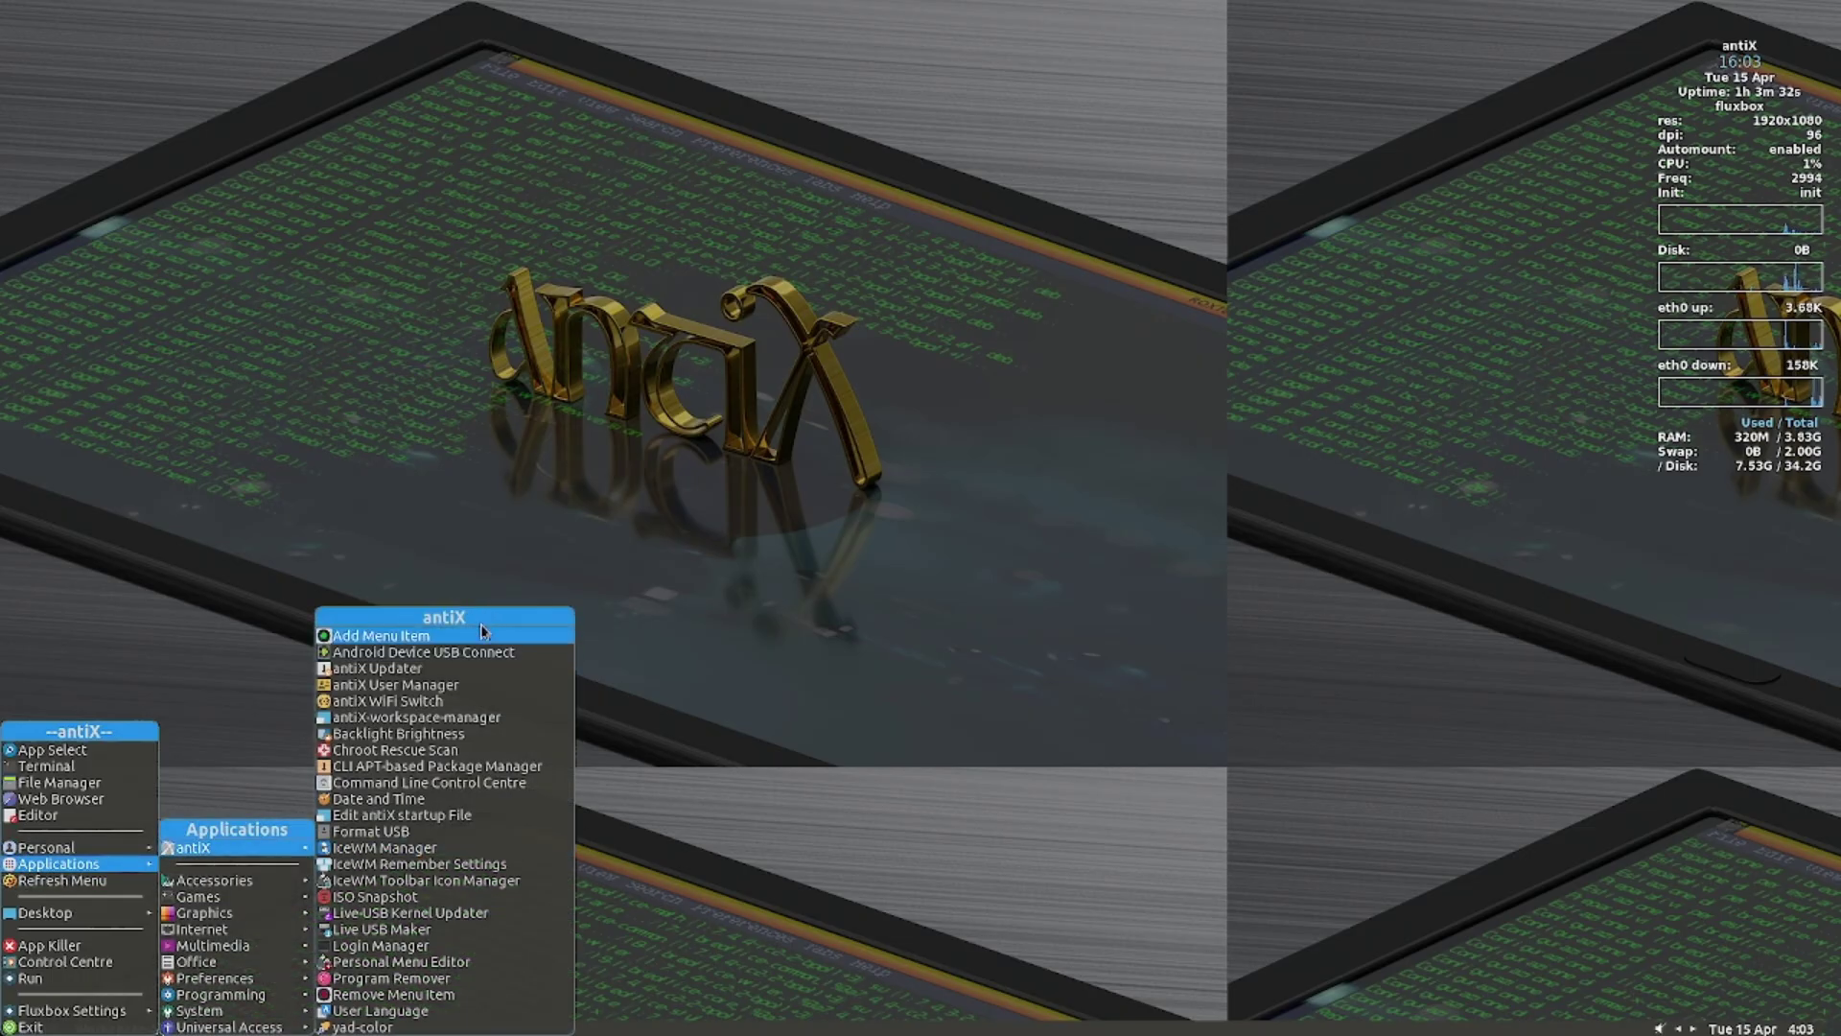
left_click(971, 310)
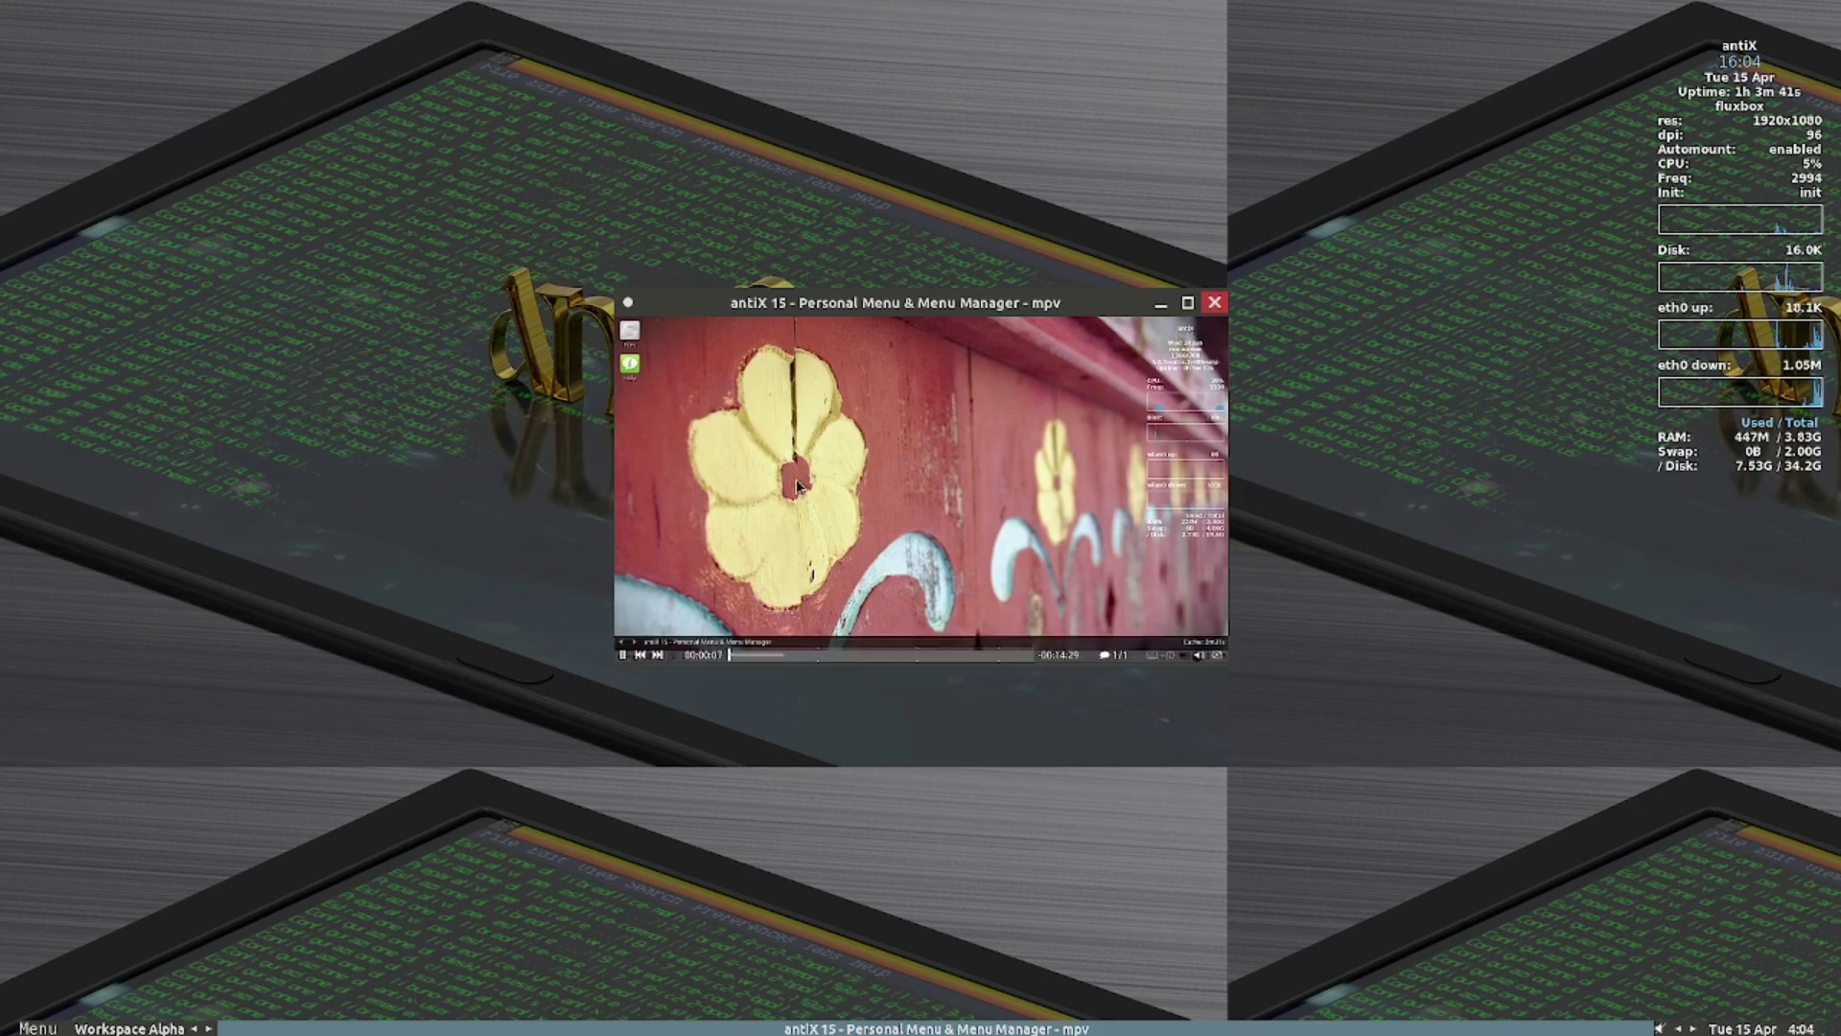
Step: View the help video in full screen and return it to its window
double_click(823, 468)
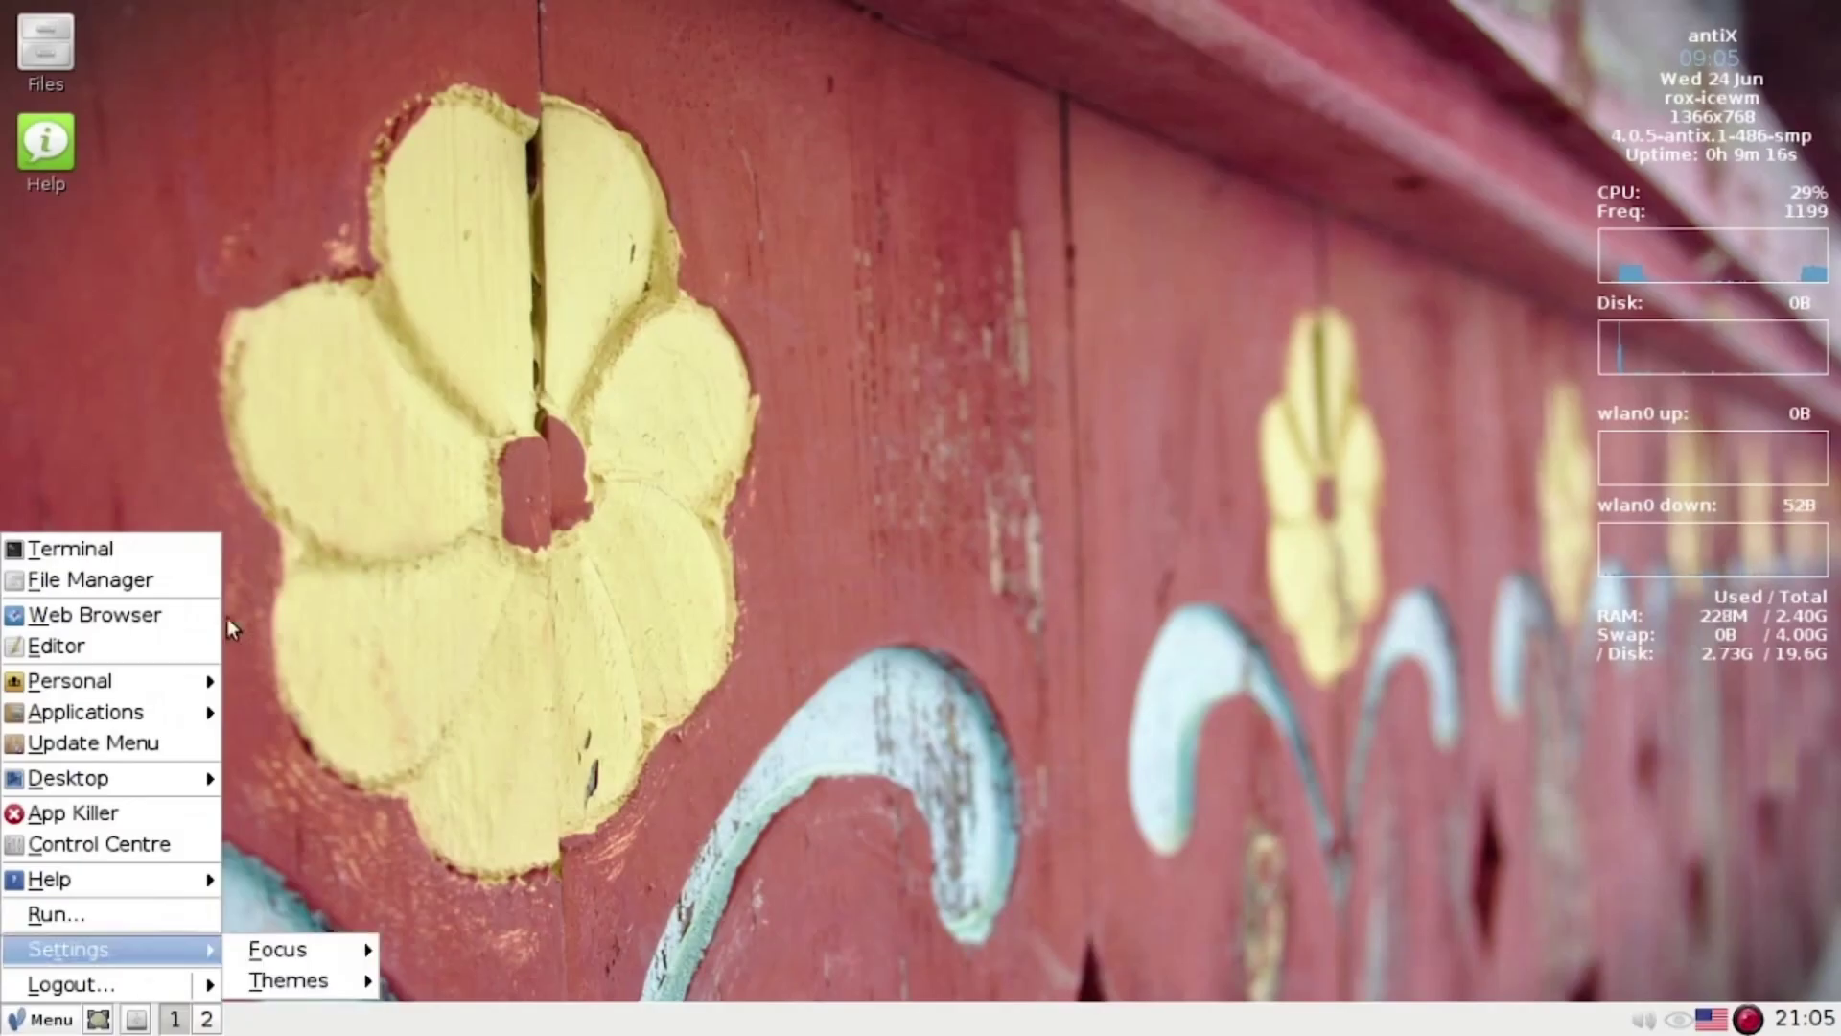
double_click(850, 459)
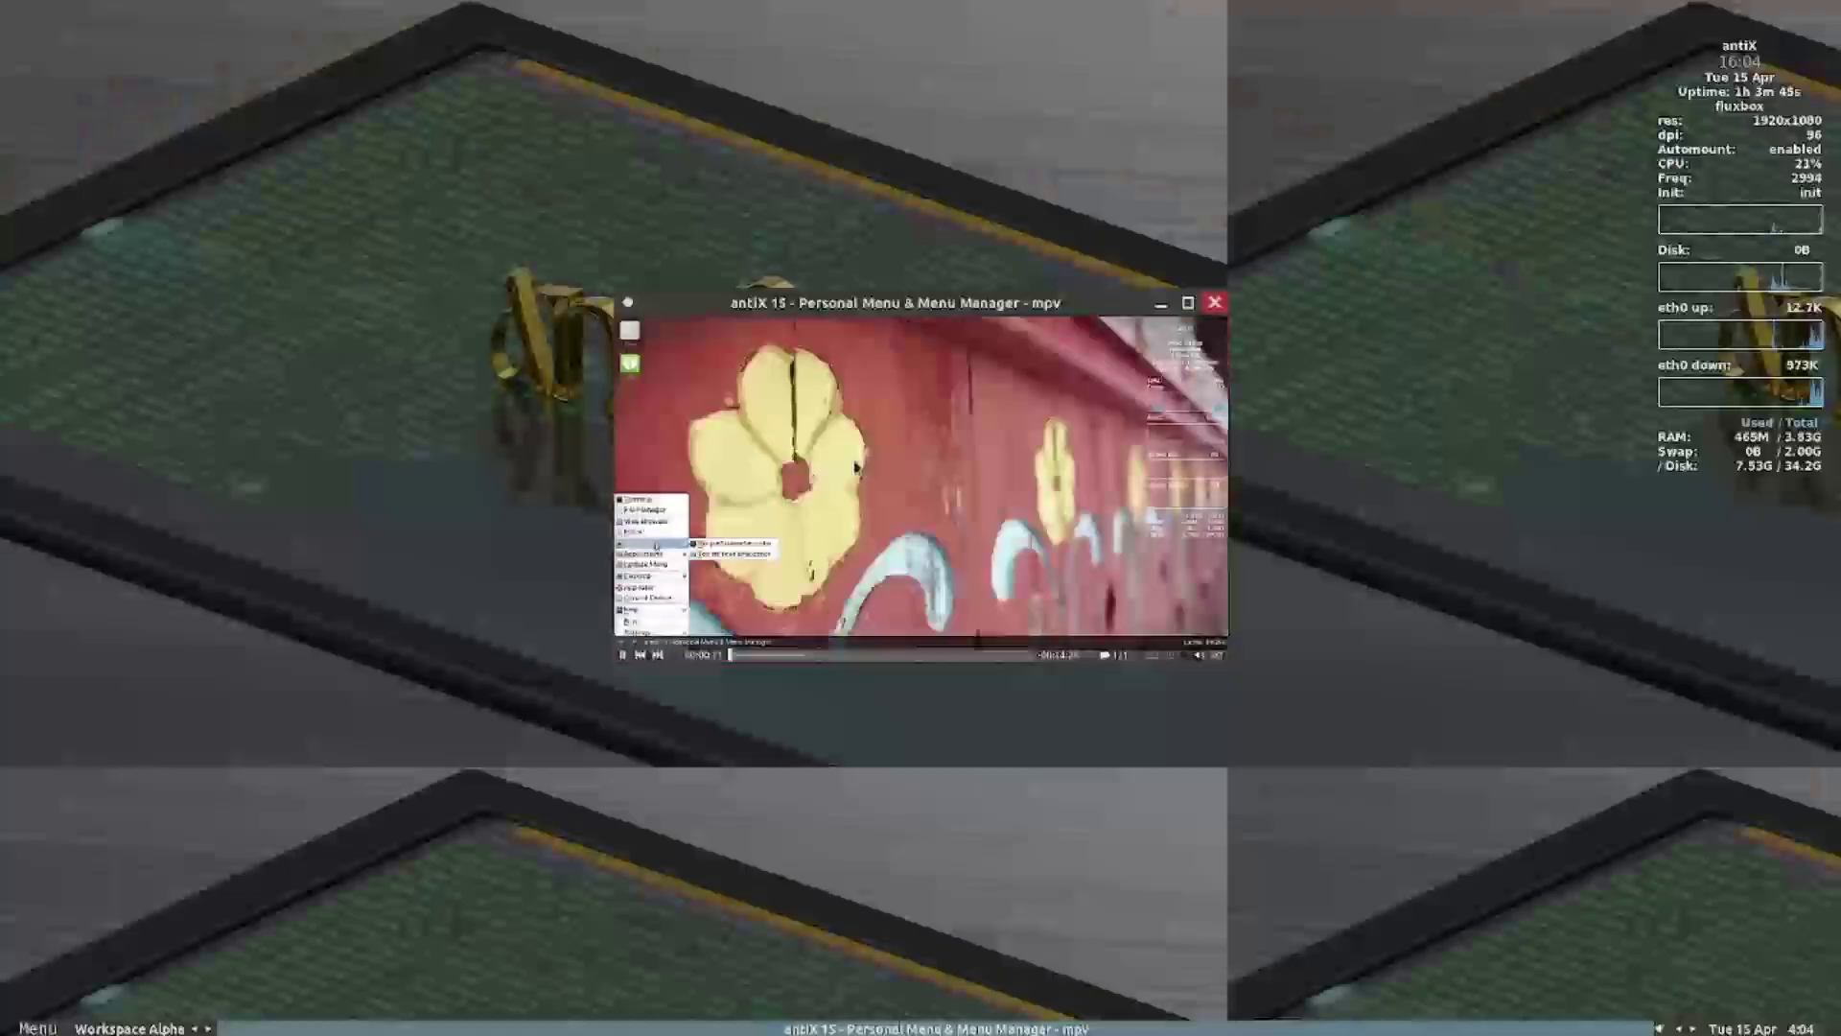
Step: Raise the system volume and close the help video player
left_click(1660, 1027)
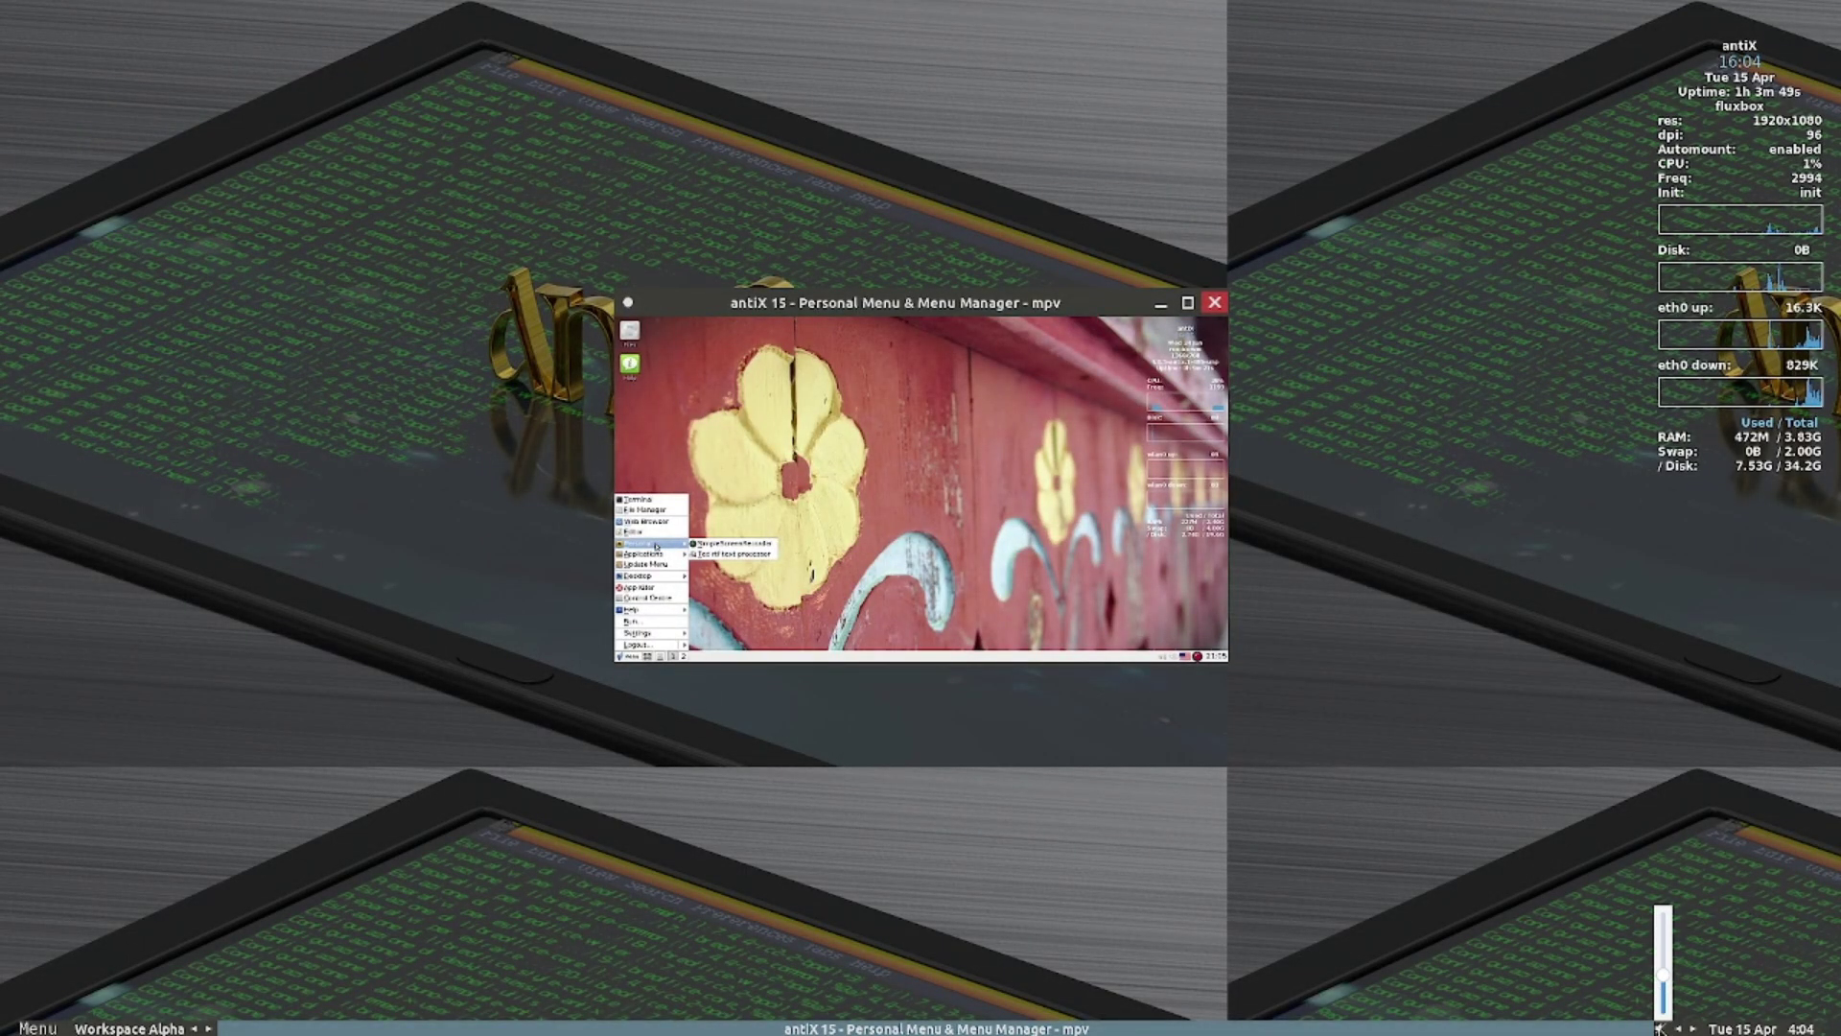
scroll(1662, 1012, "up", 6)
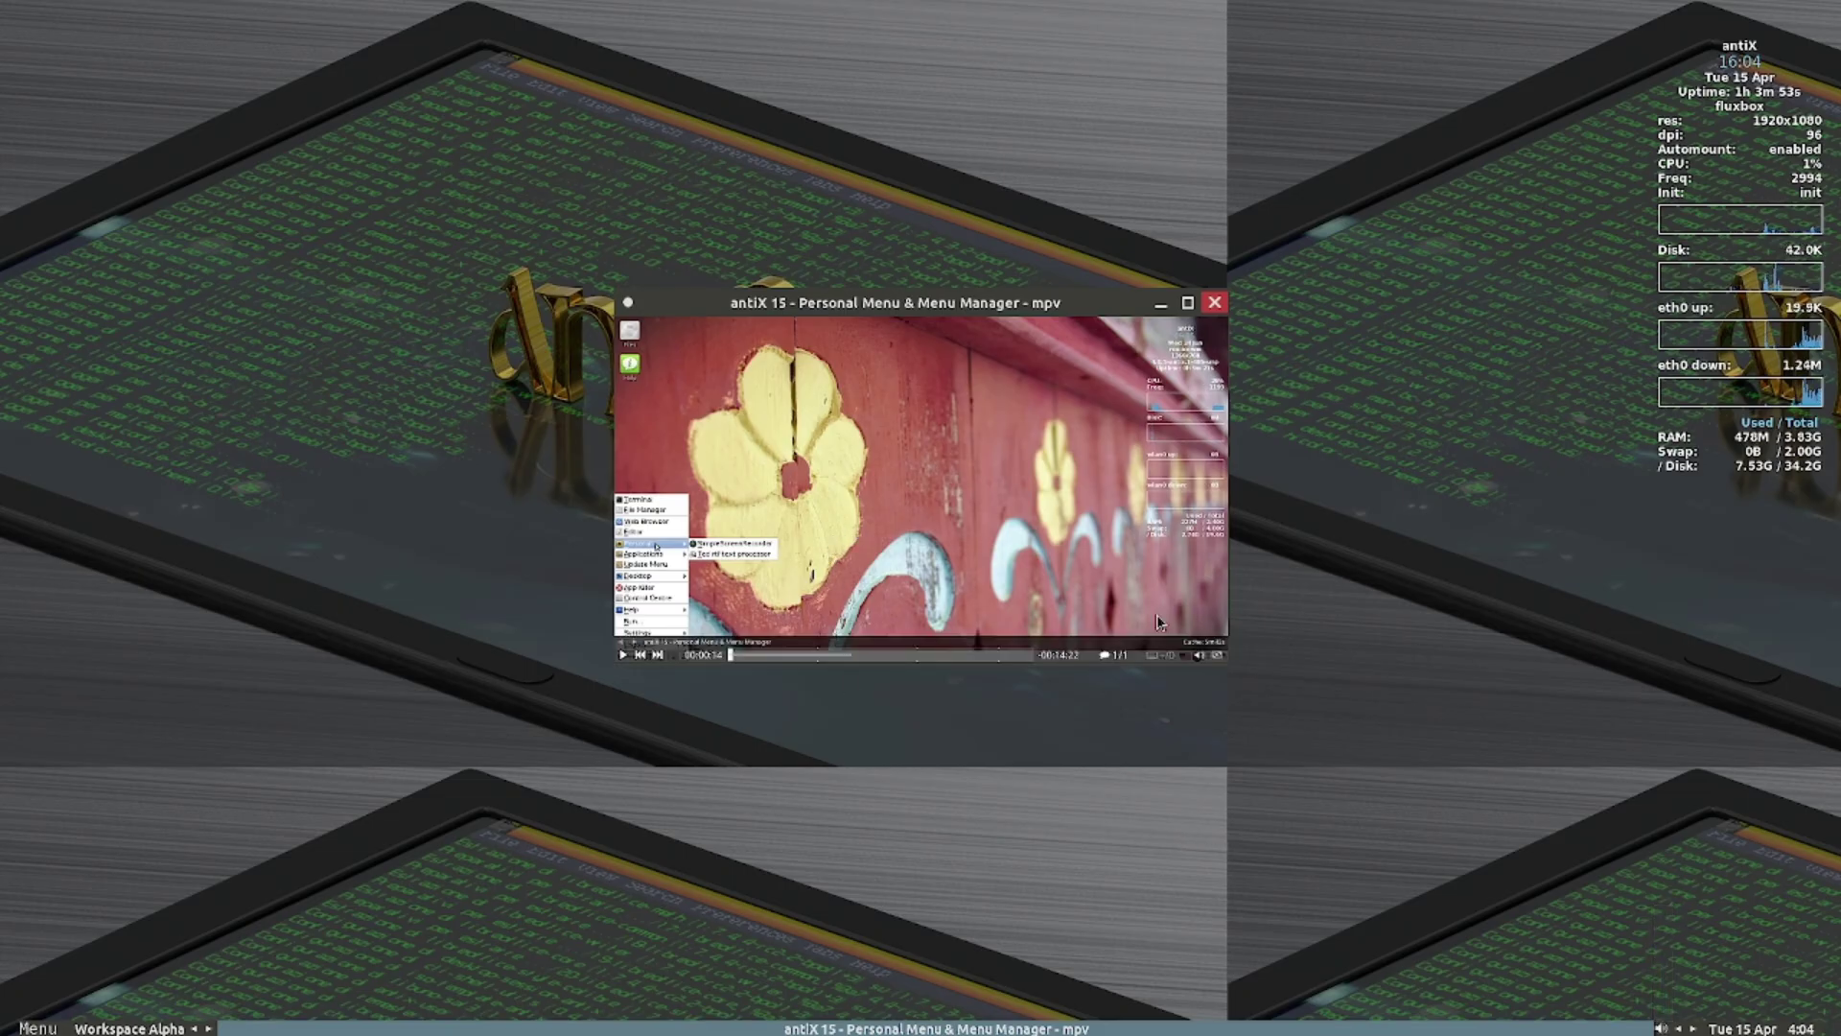
mouse_move(1203, 654)
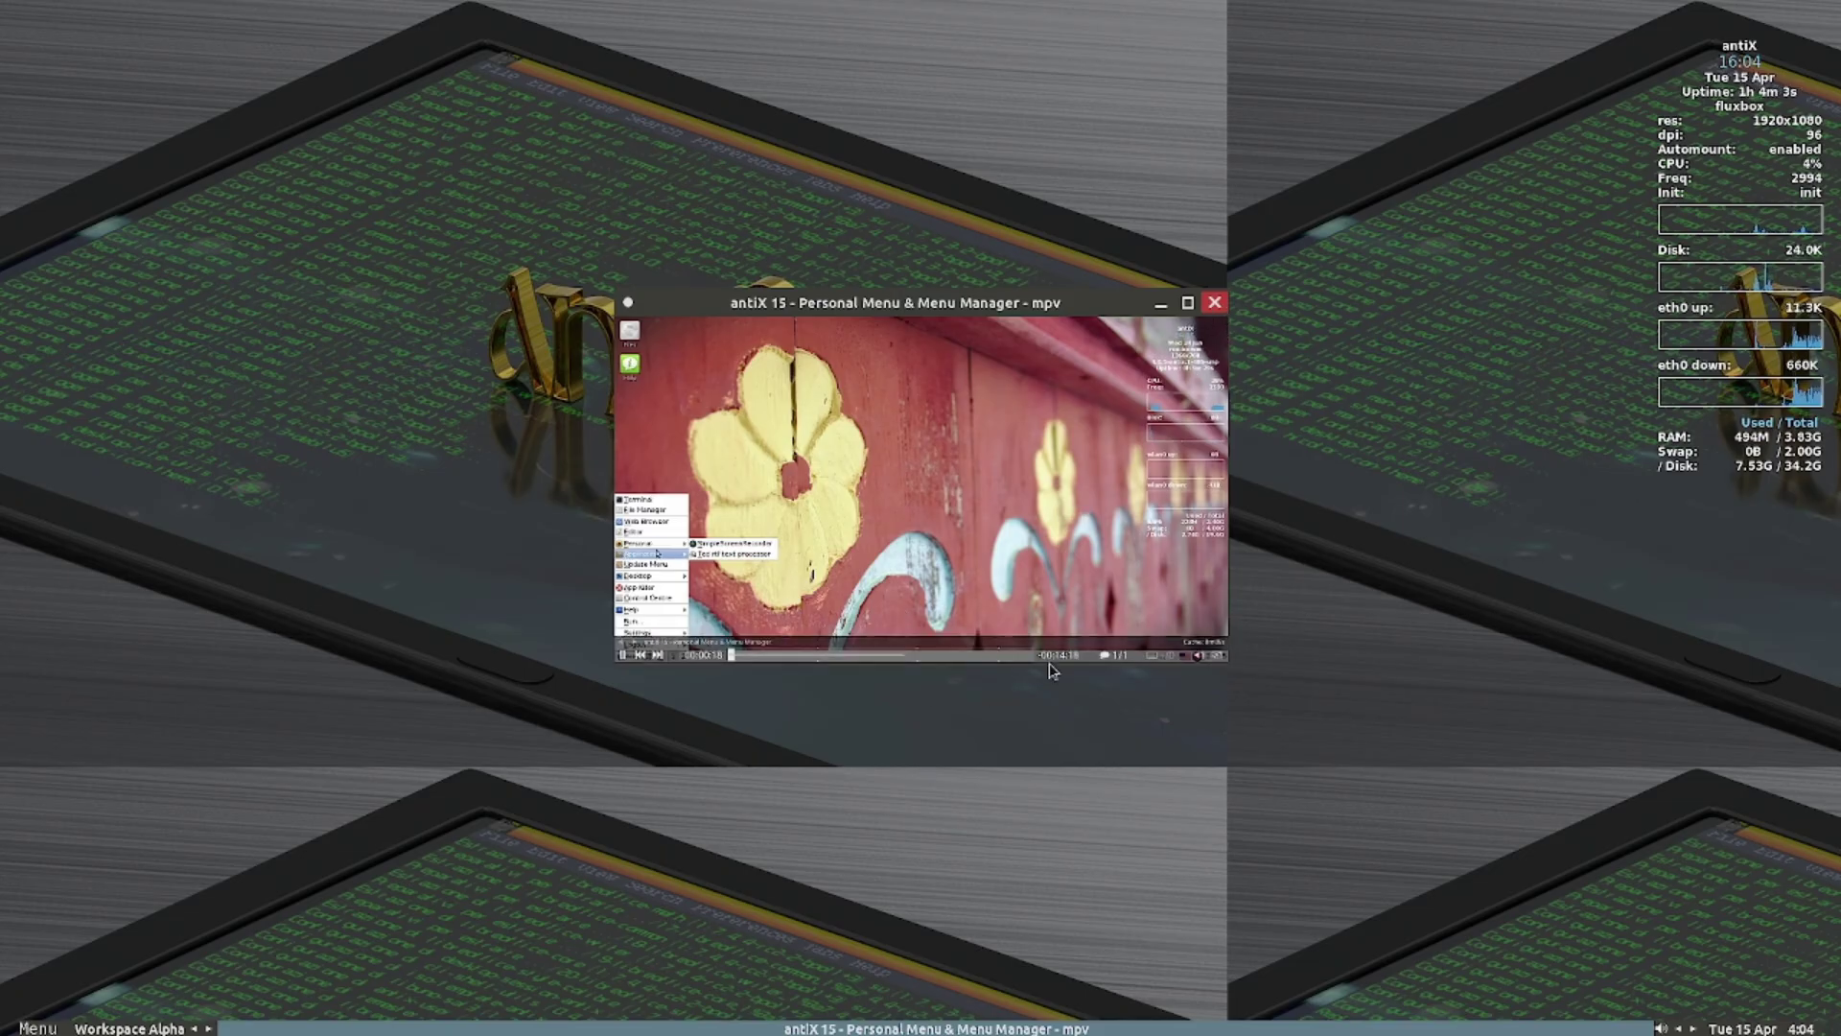
left_click(1215, 303)
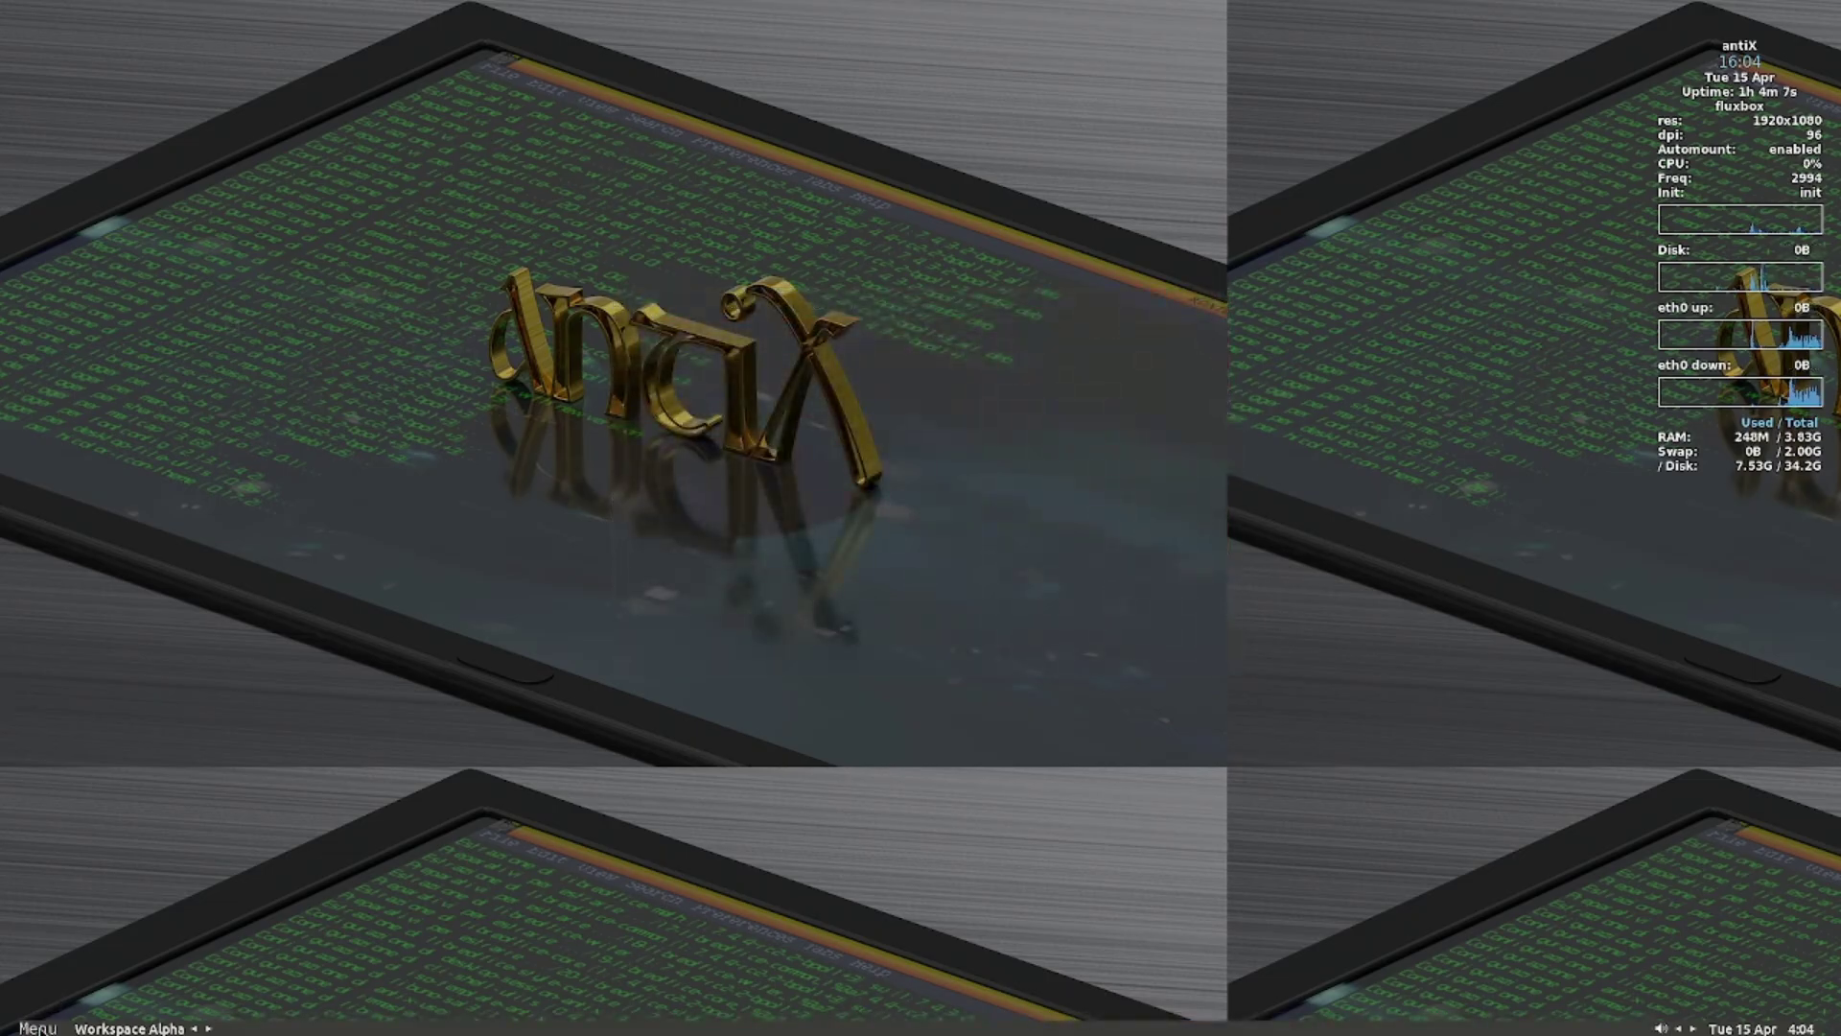
Step: Review the installed applications by category, including antiX, Multimedia, Office, Preferences and Programming
left_click(38, 1027)
mouse_move(73, 866)
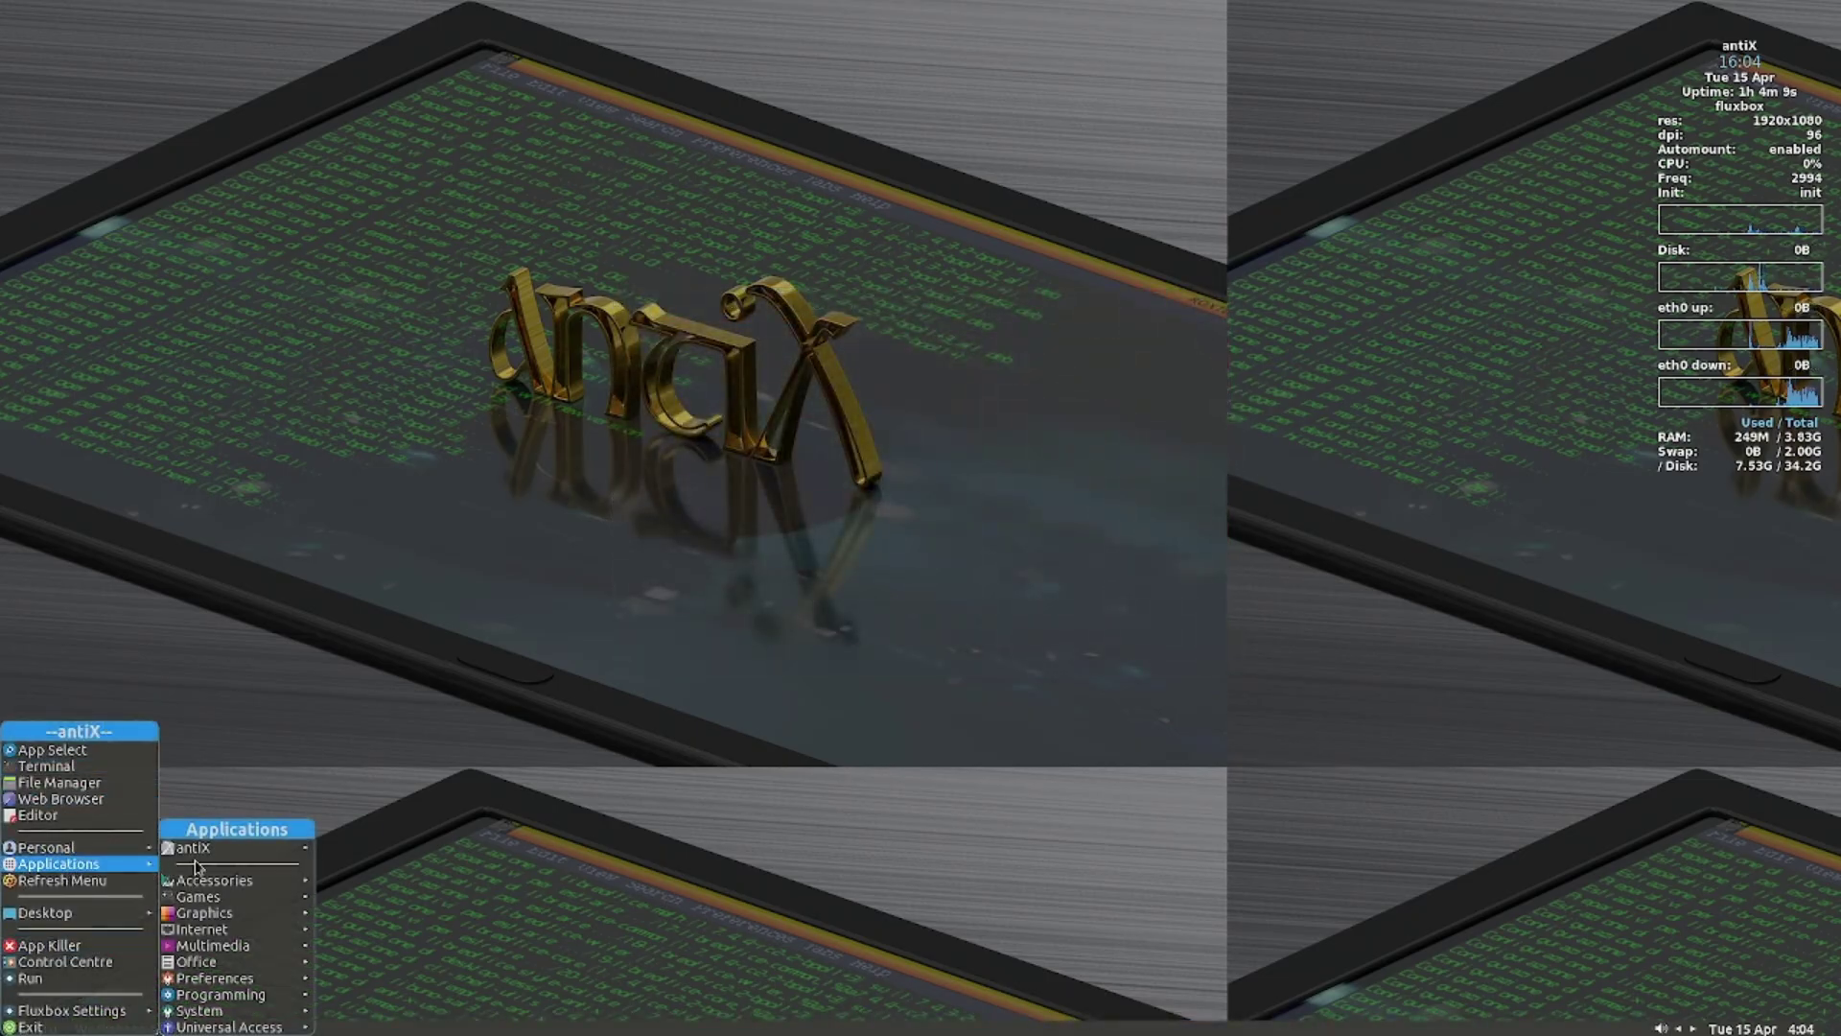
mouse_move(199, 862)
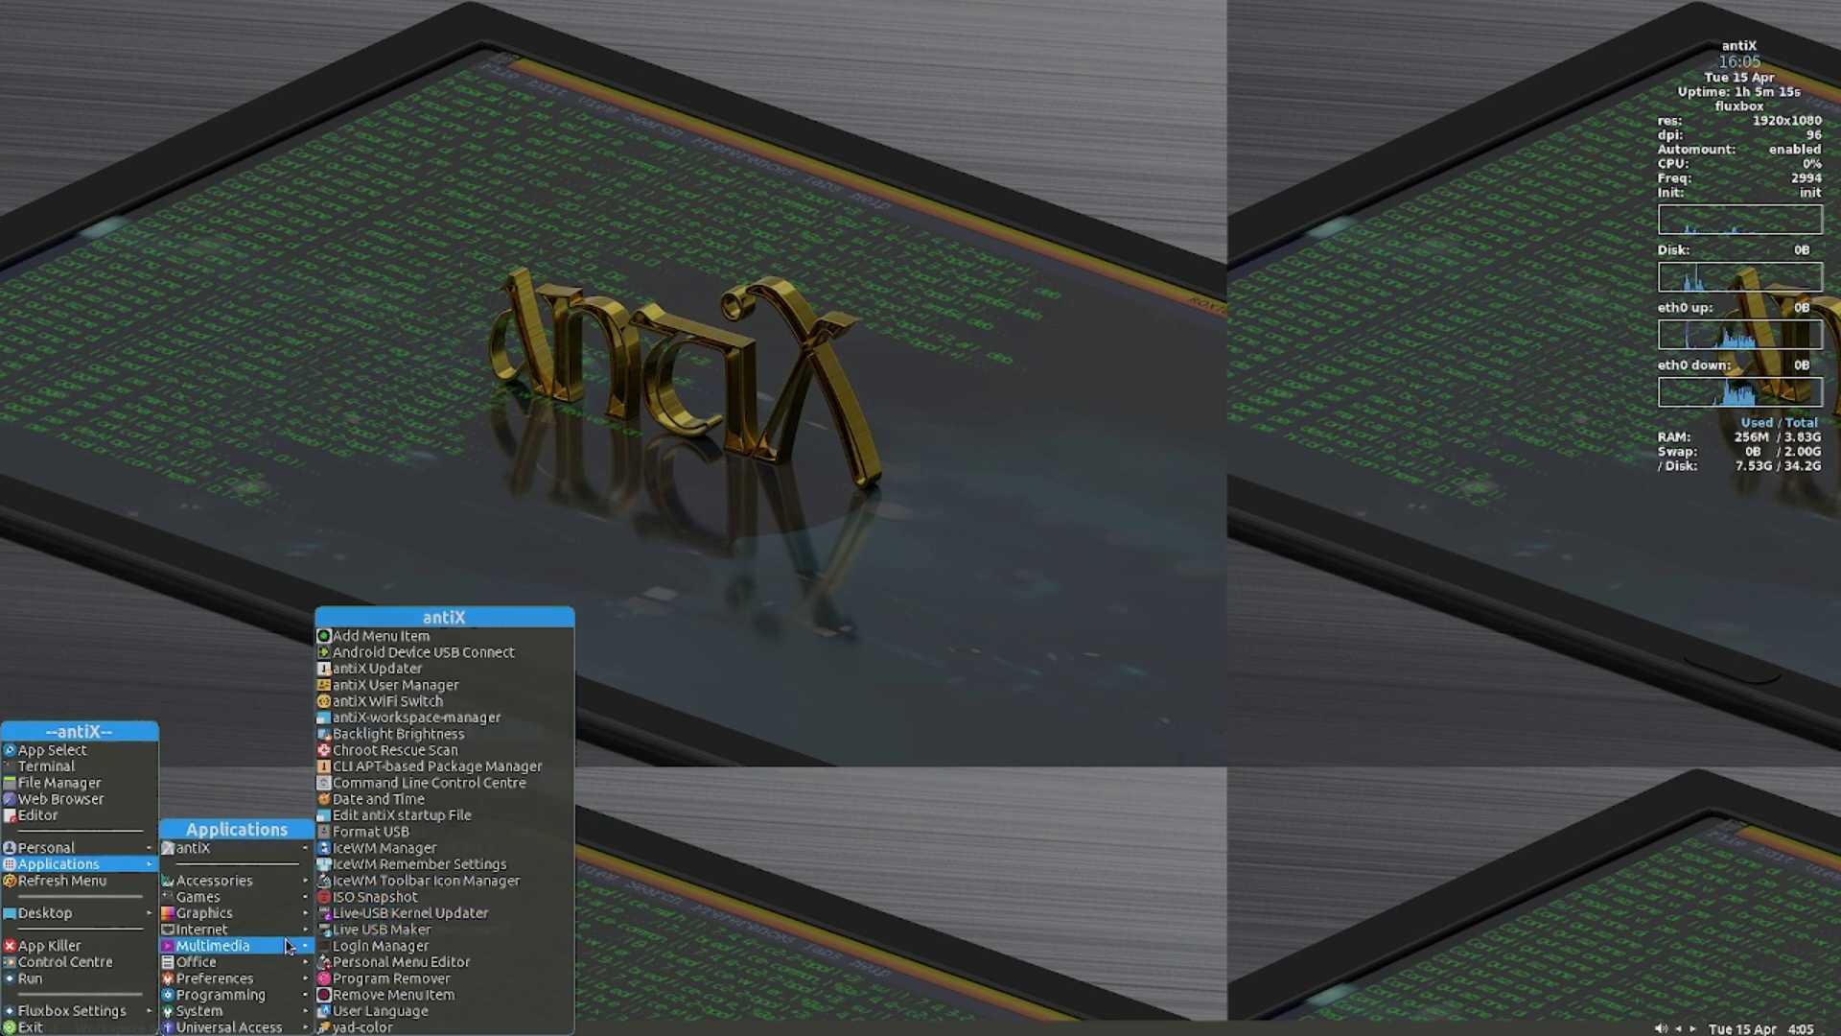
mouse_move(278, 946)
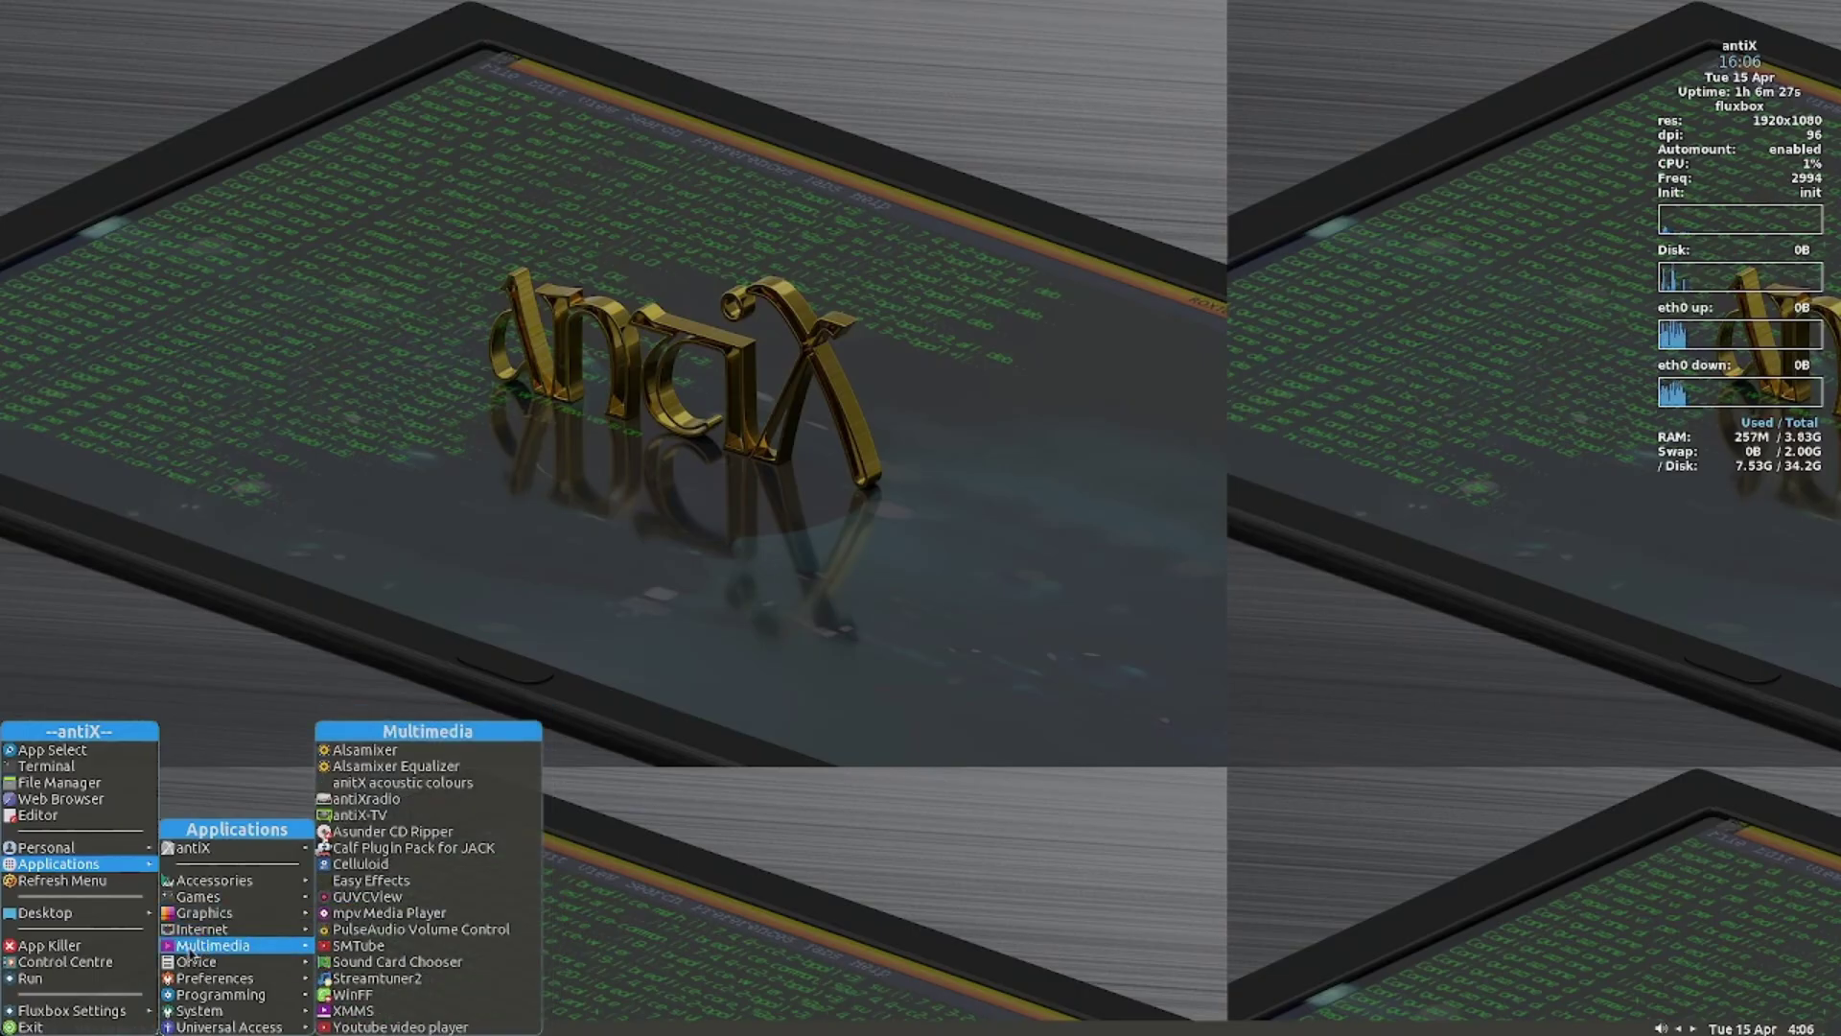
mouse_move(224, 963)
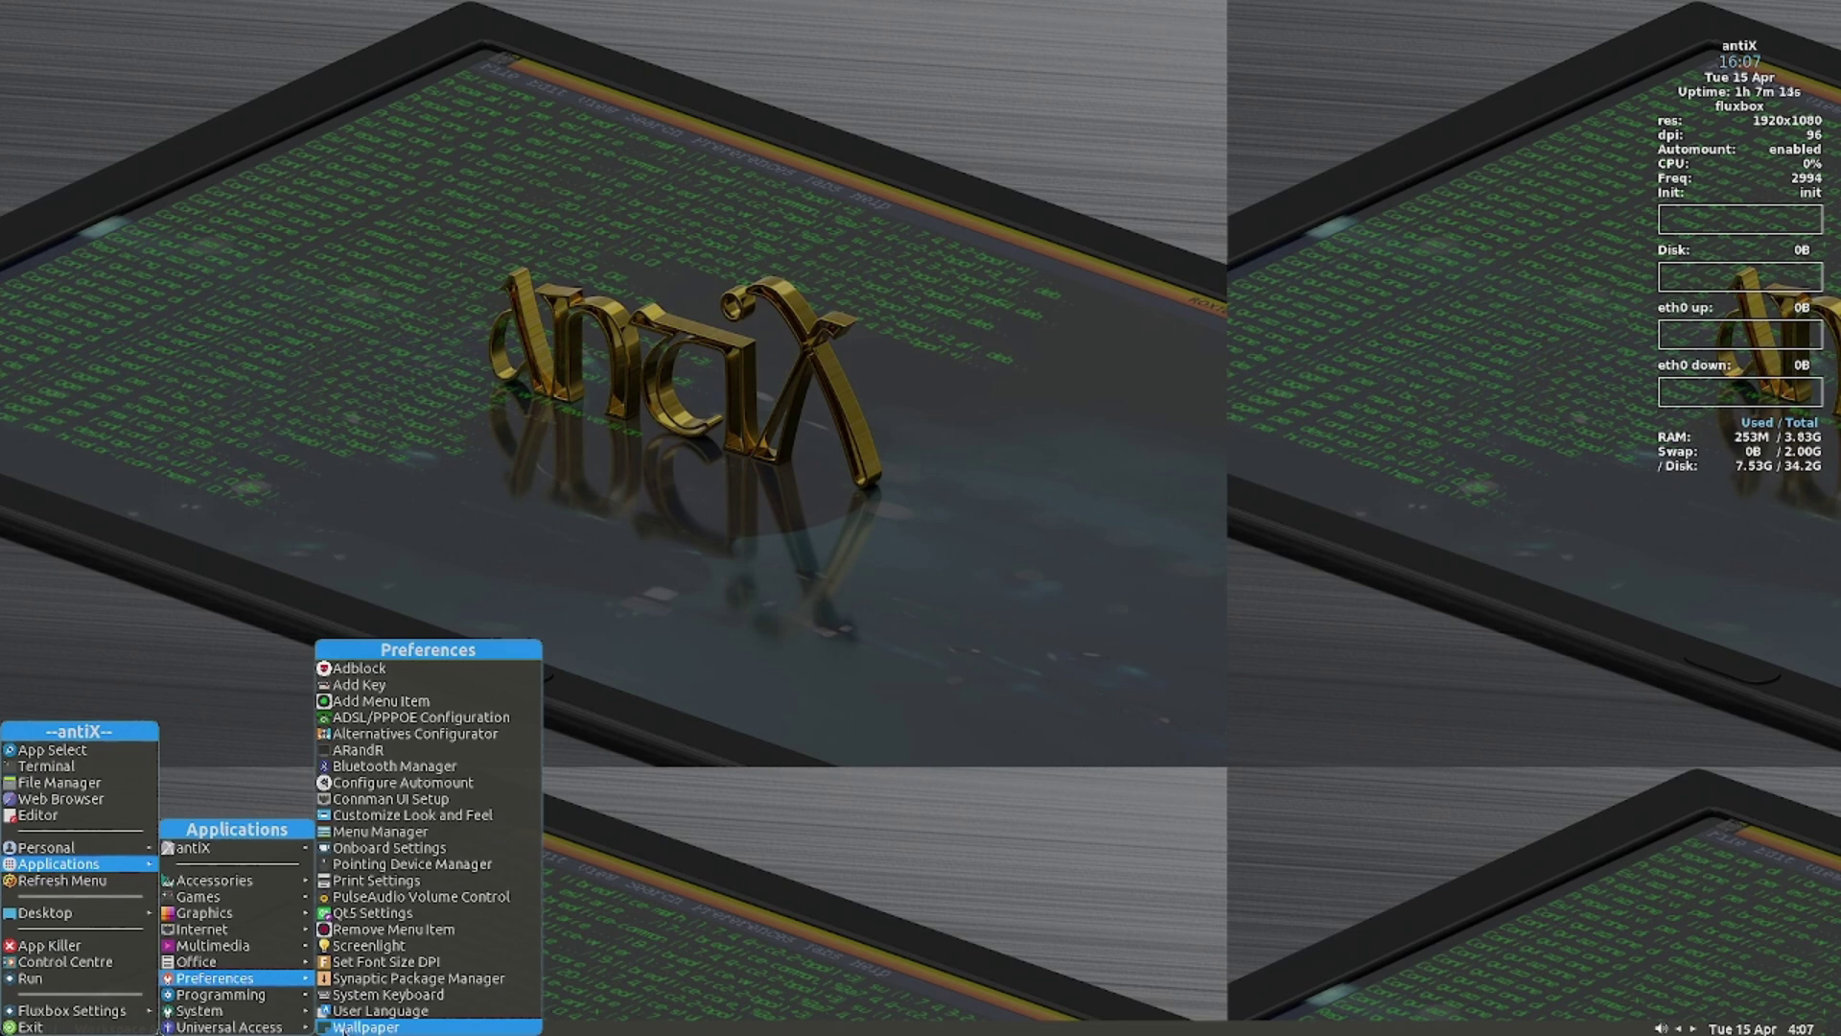
mouse_move(305, 995)
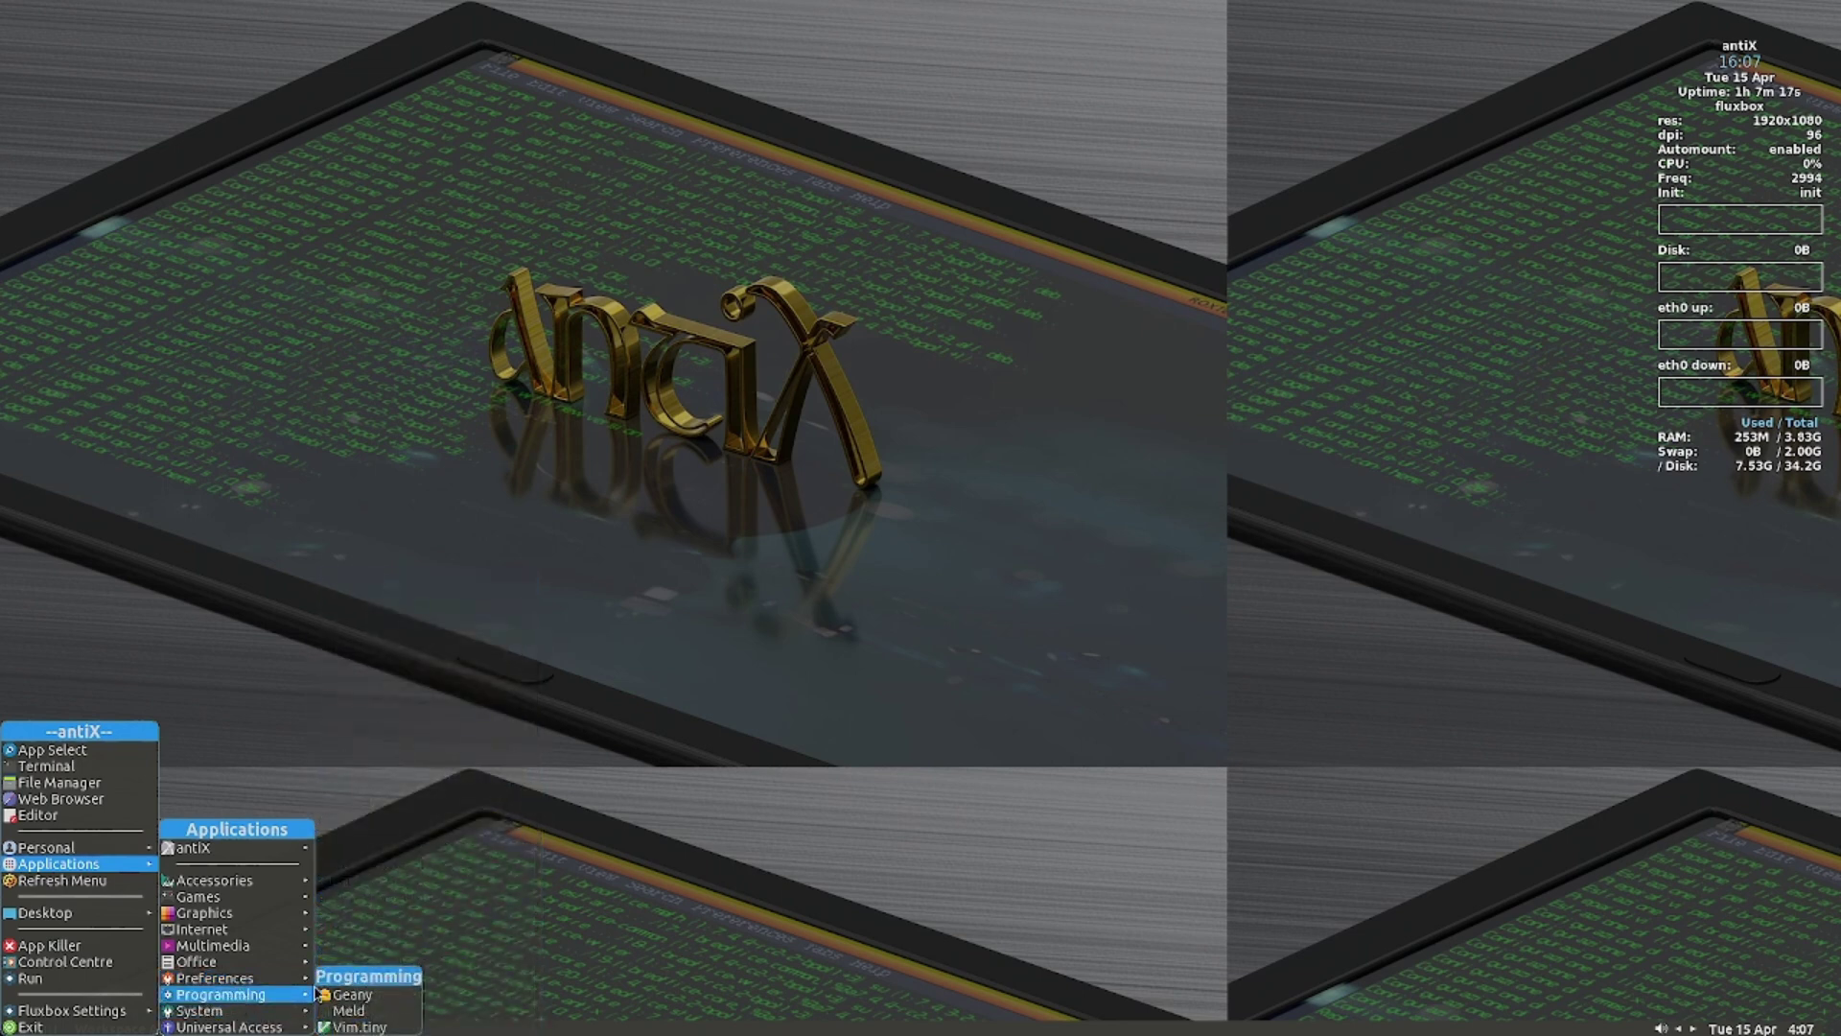
Step: Open Htop and Task Manager from the System applications to view running processes, and close both windows
mouse_move(227, 1019)
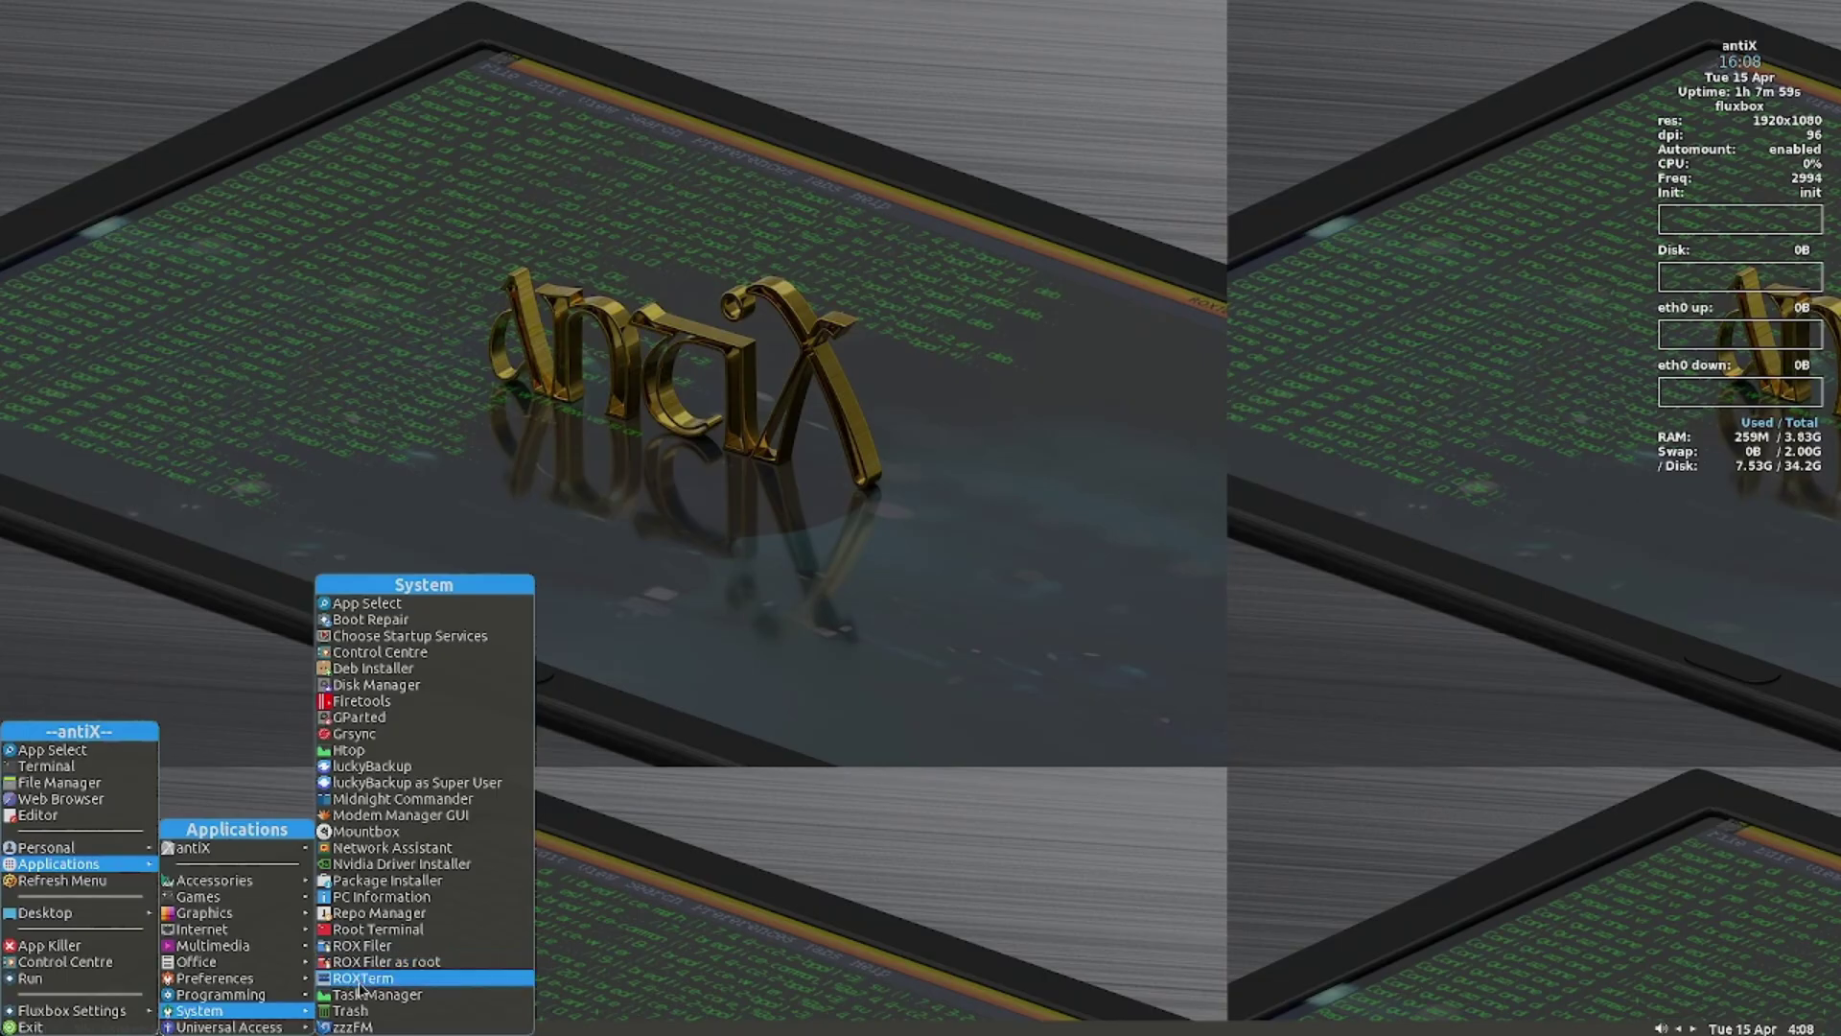
left_click(383, 753)
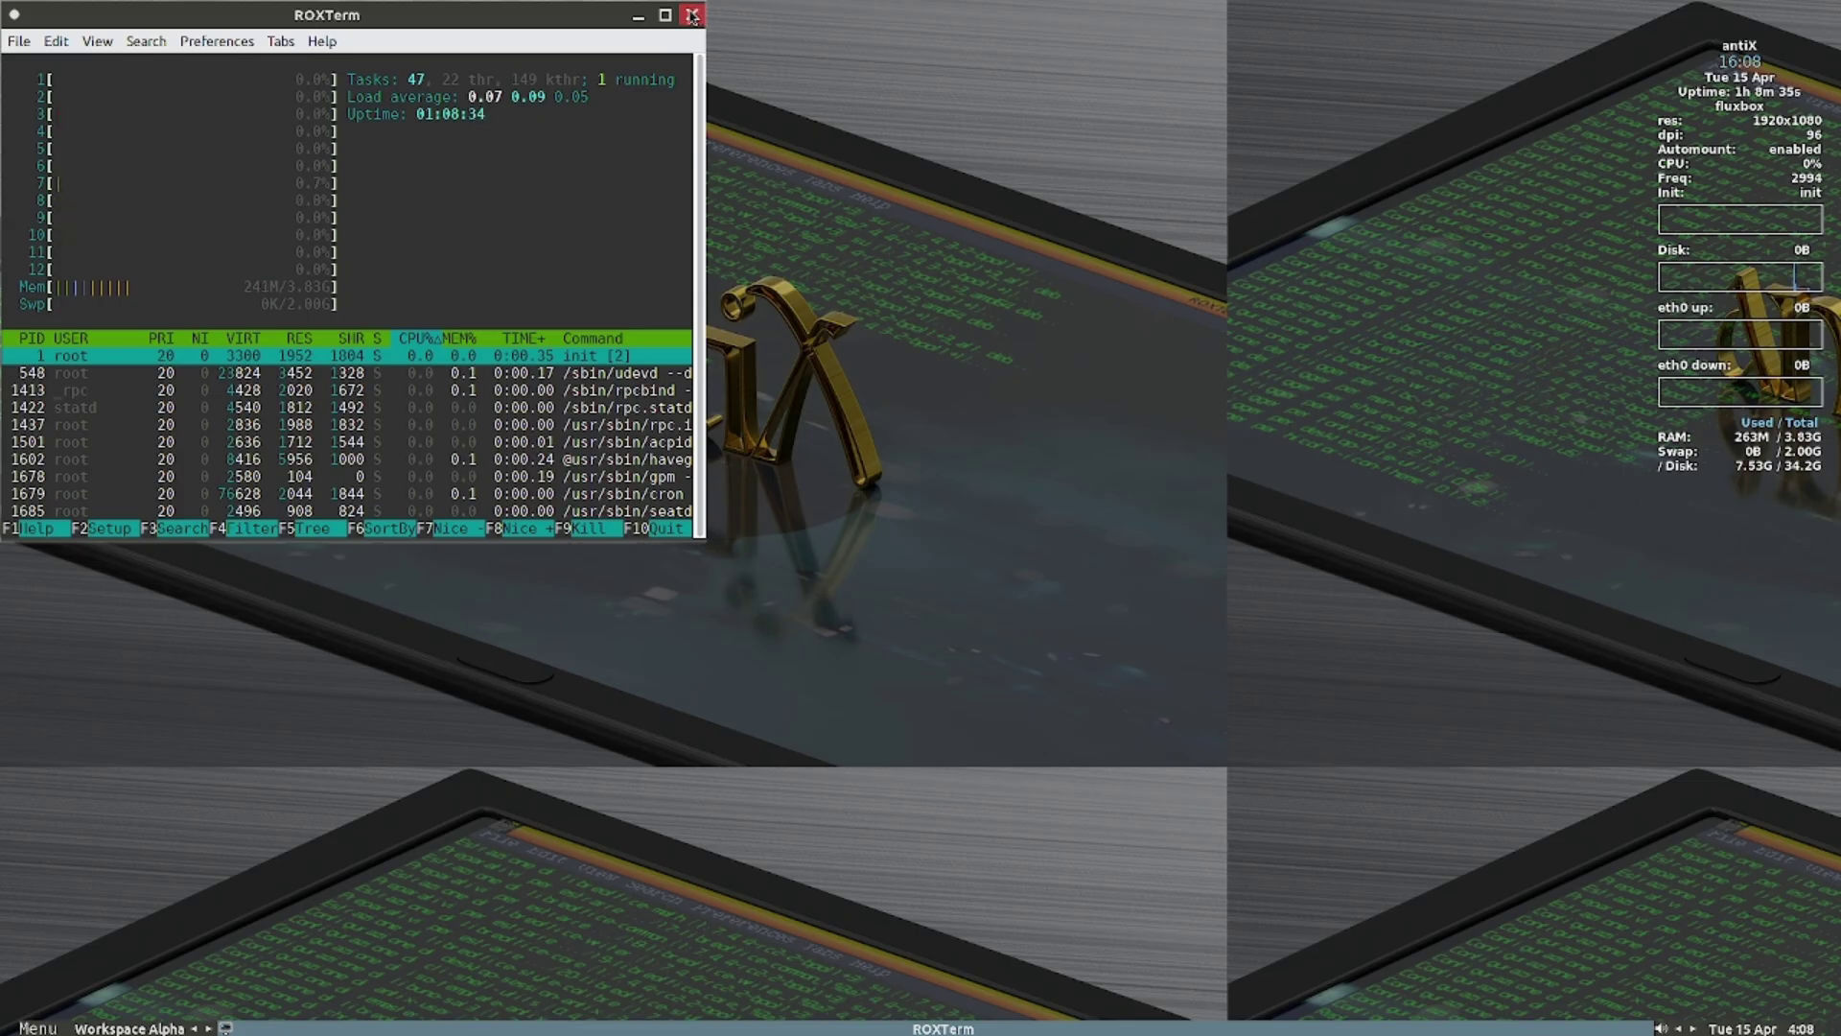
left_click(37, 1027)
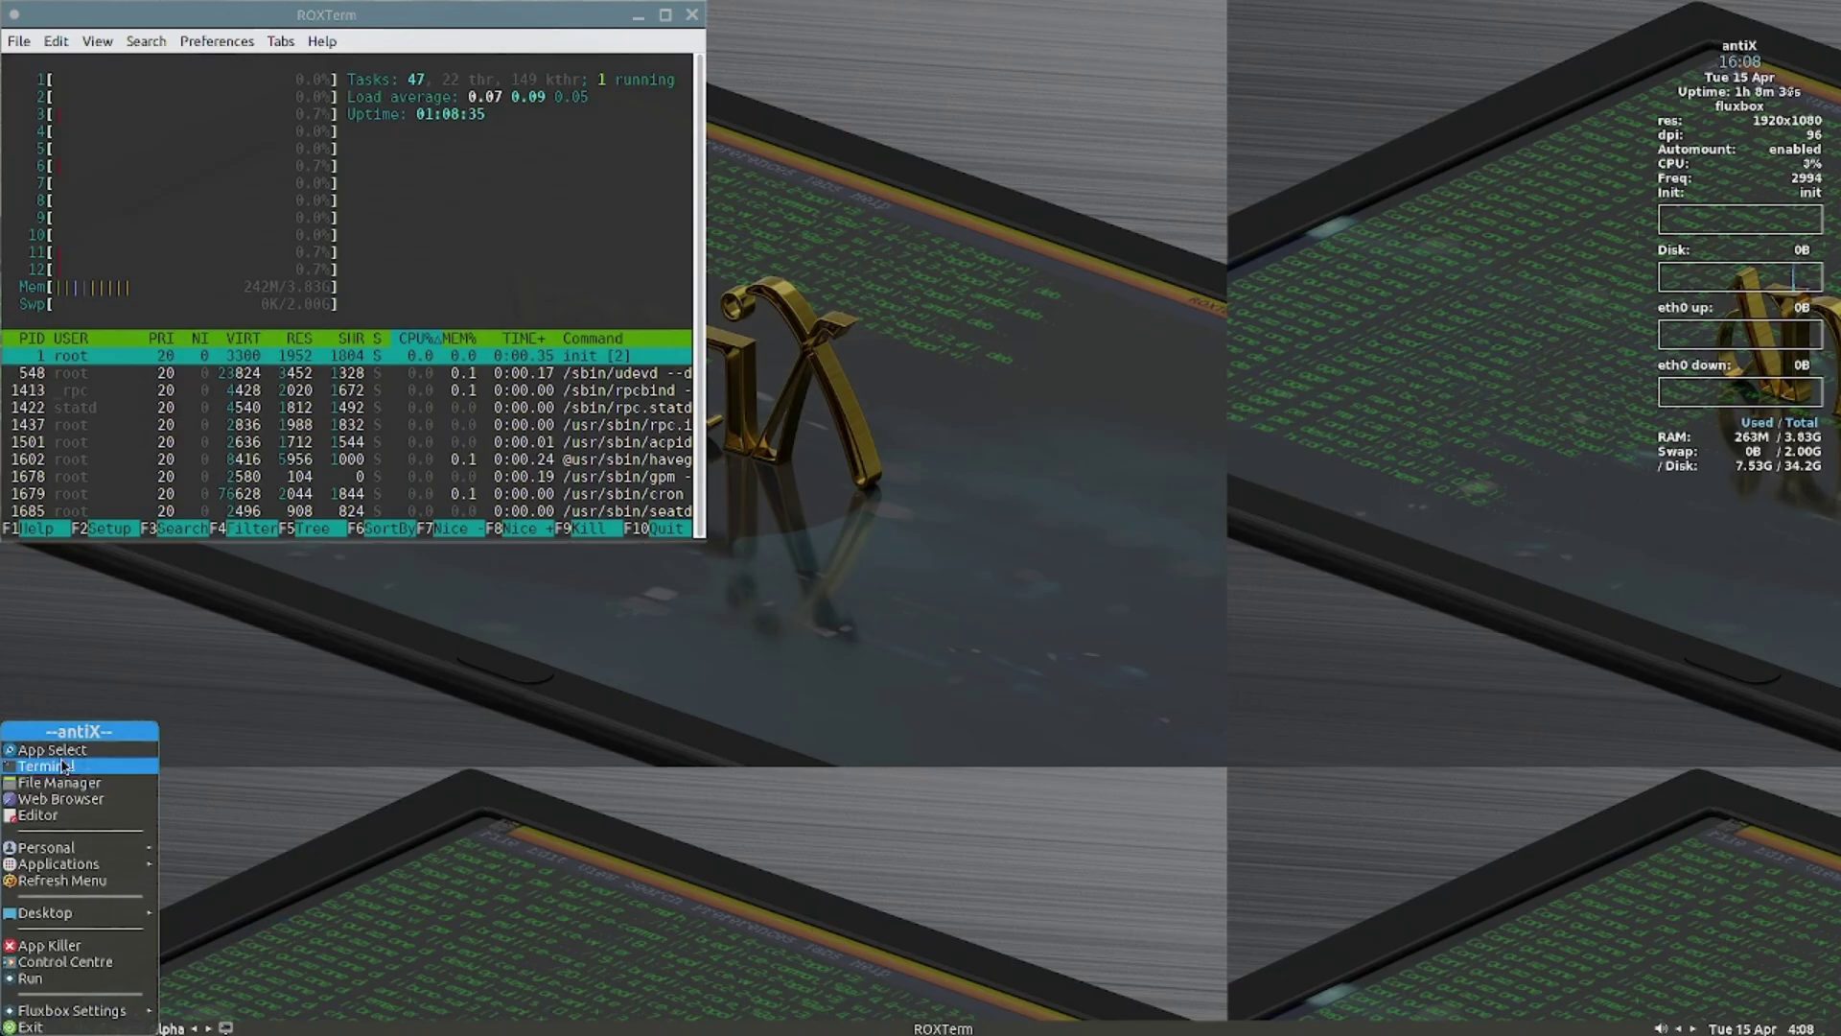
mouse_move(60, 864)
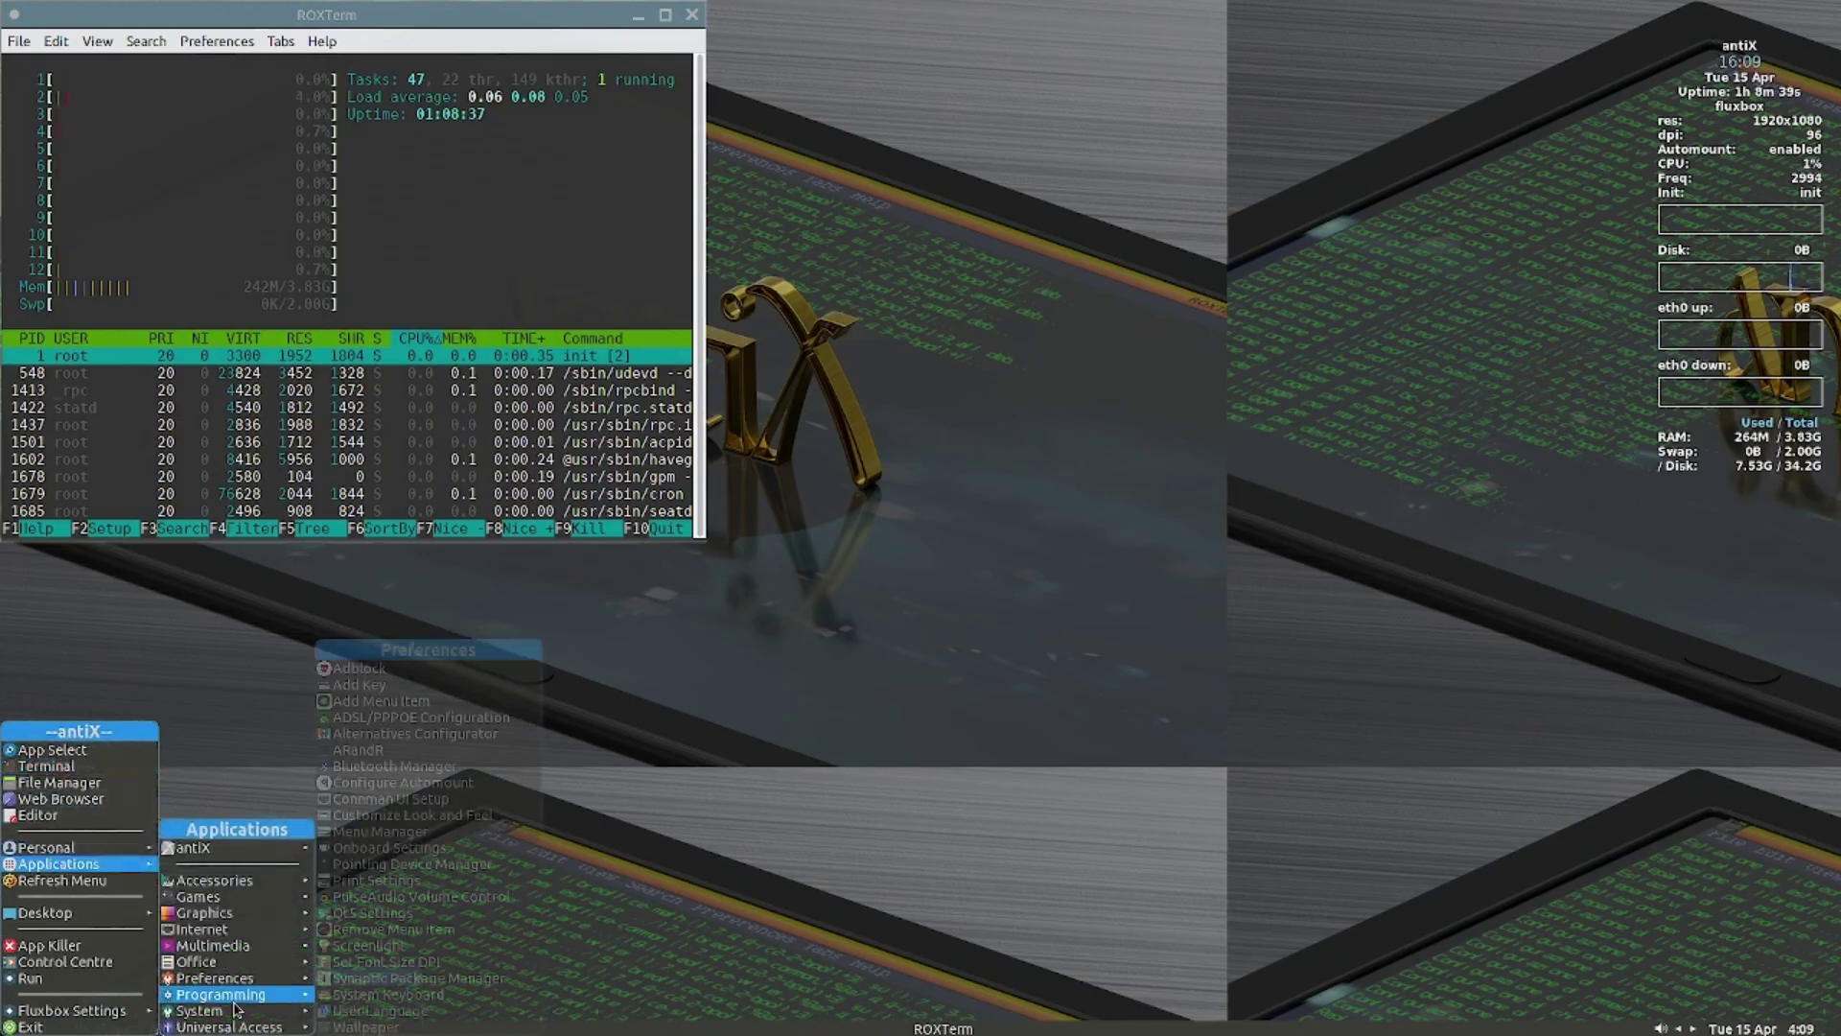
mouse_move(275, 1013)
left_click(377, 995)
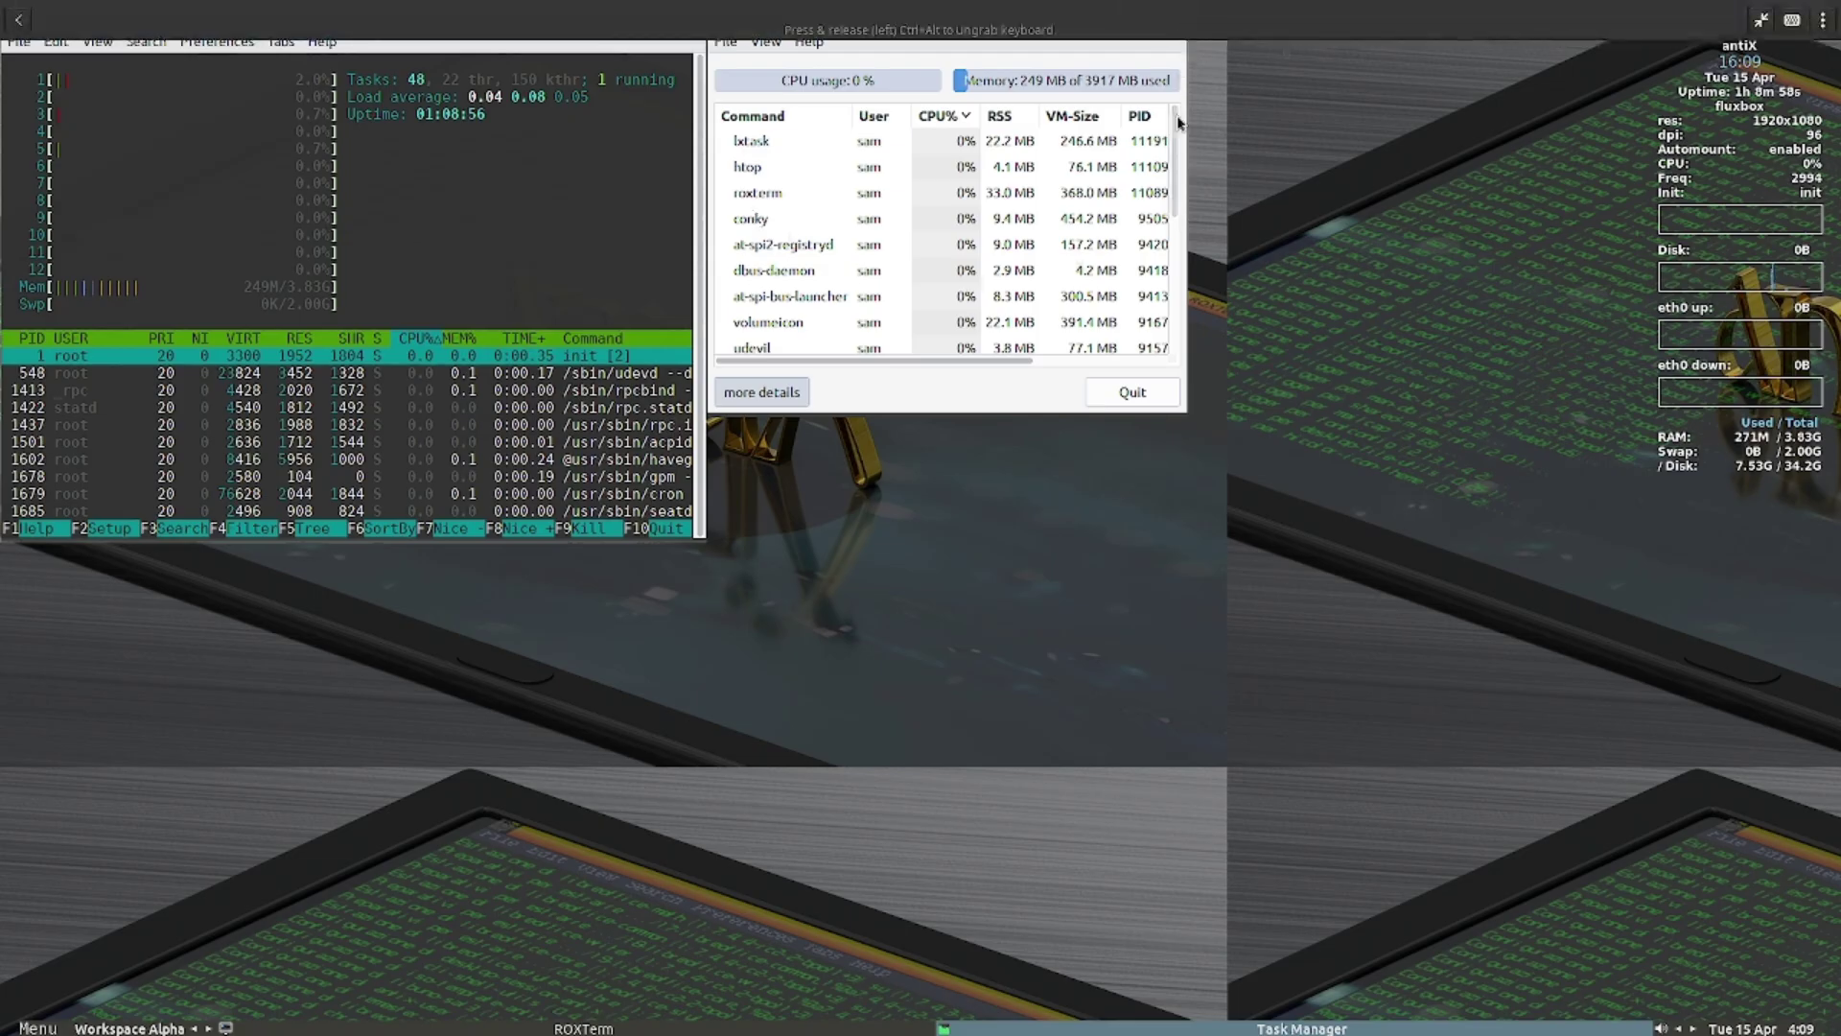
left_click(1179, 15)
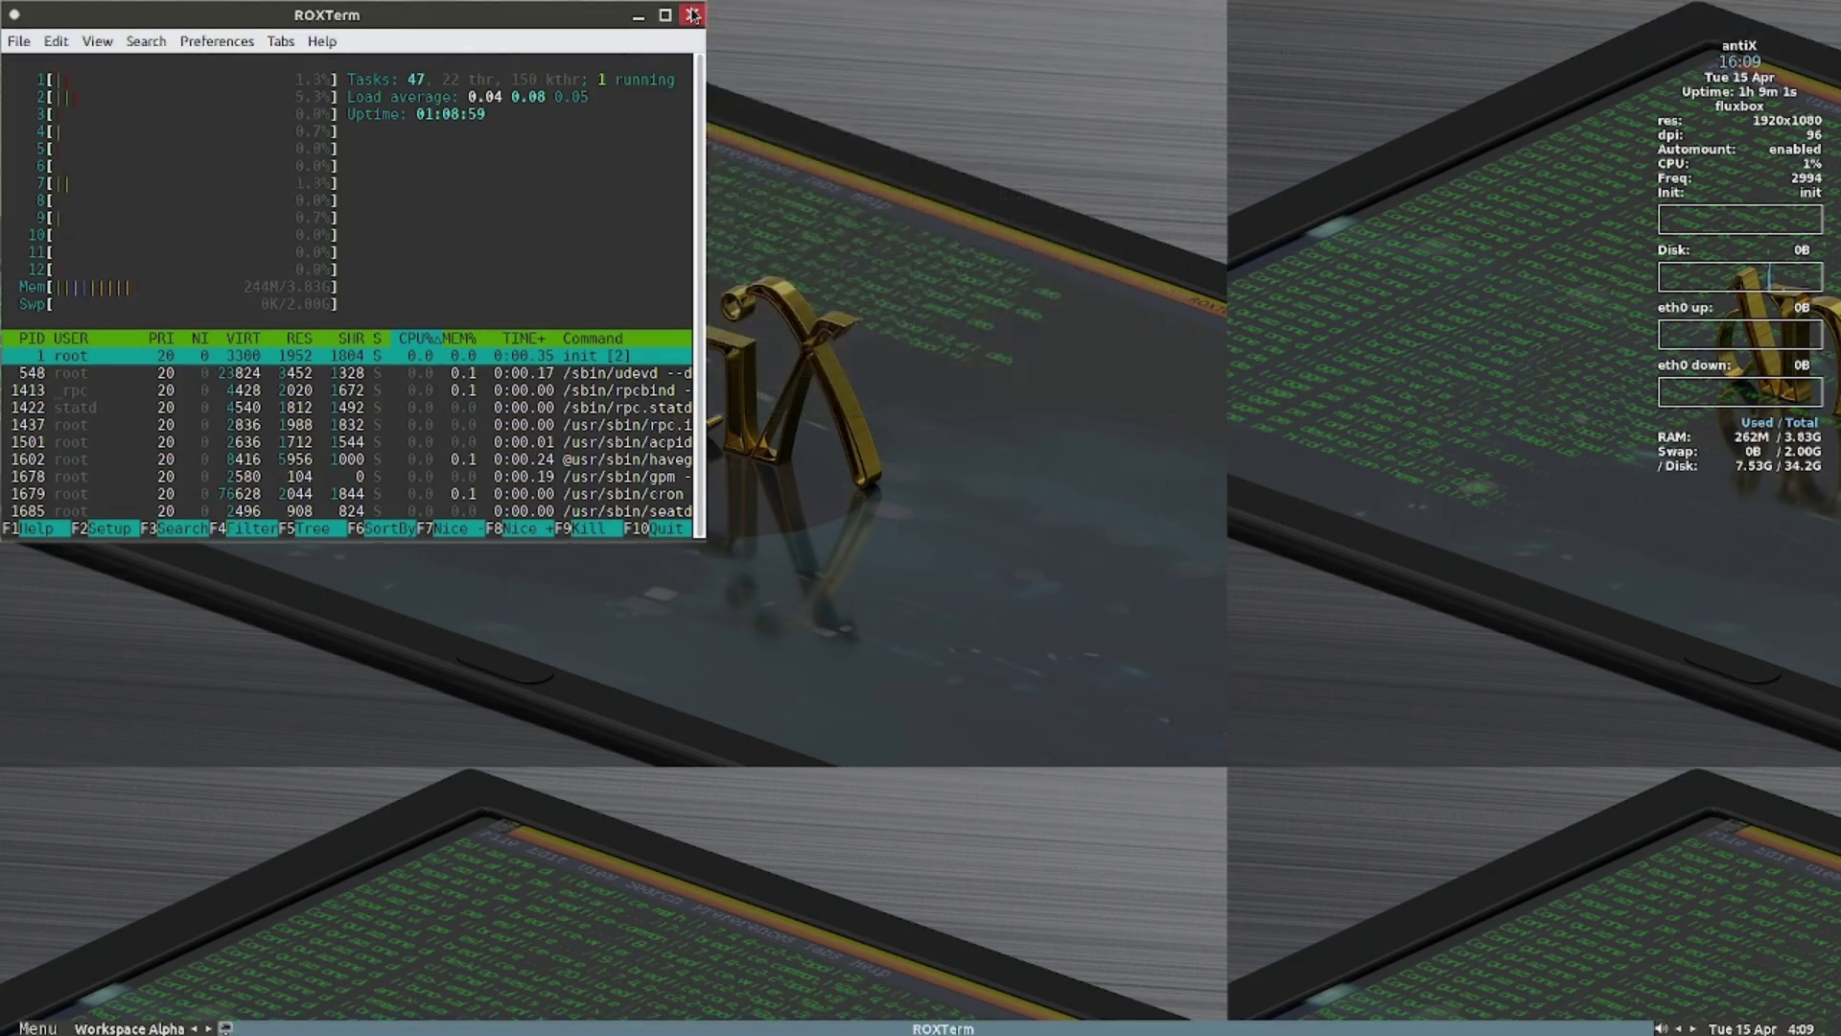
left_click(694, 15)
Step: Look over the remaining application categories, System and Universal Access
left_click(37, 1028)
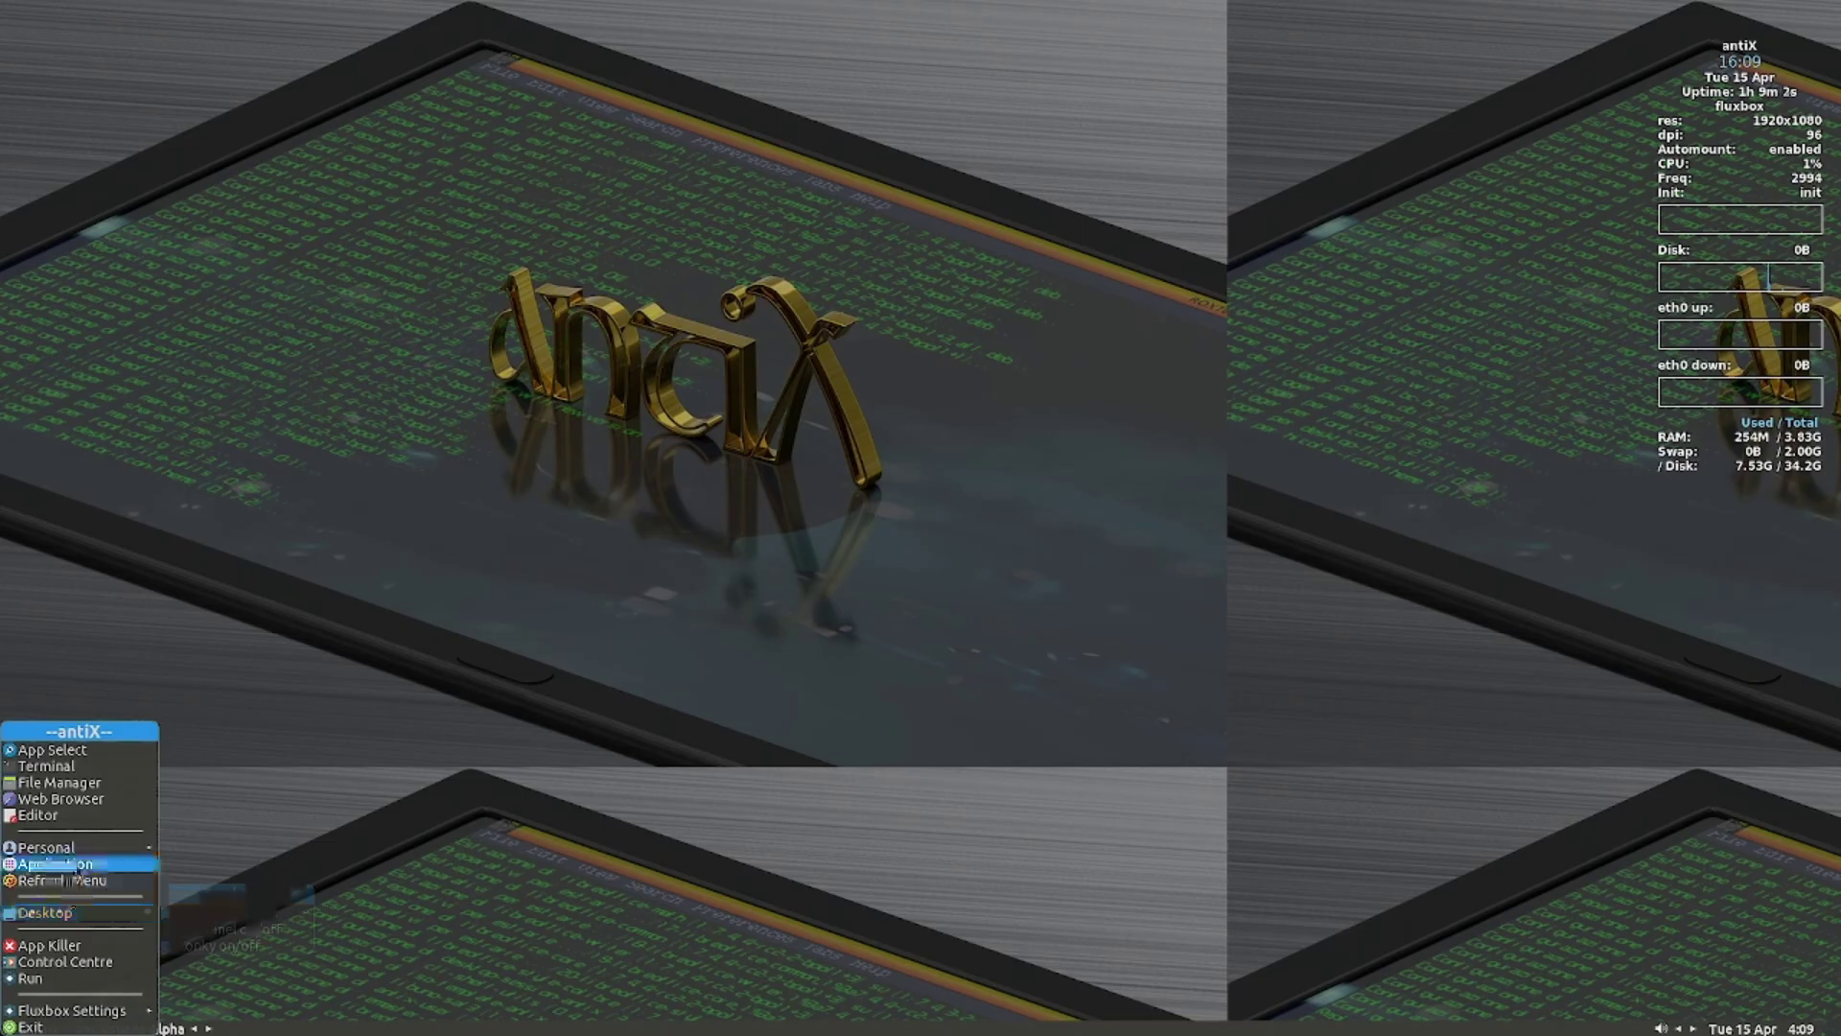
mouse_move(77, 864)
mouse_move(221, 1011)
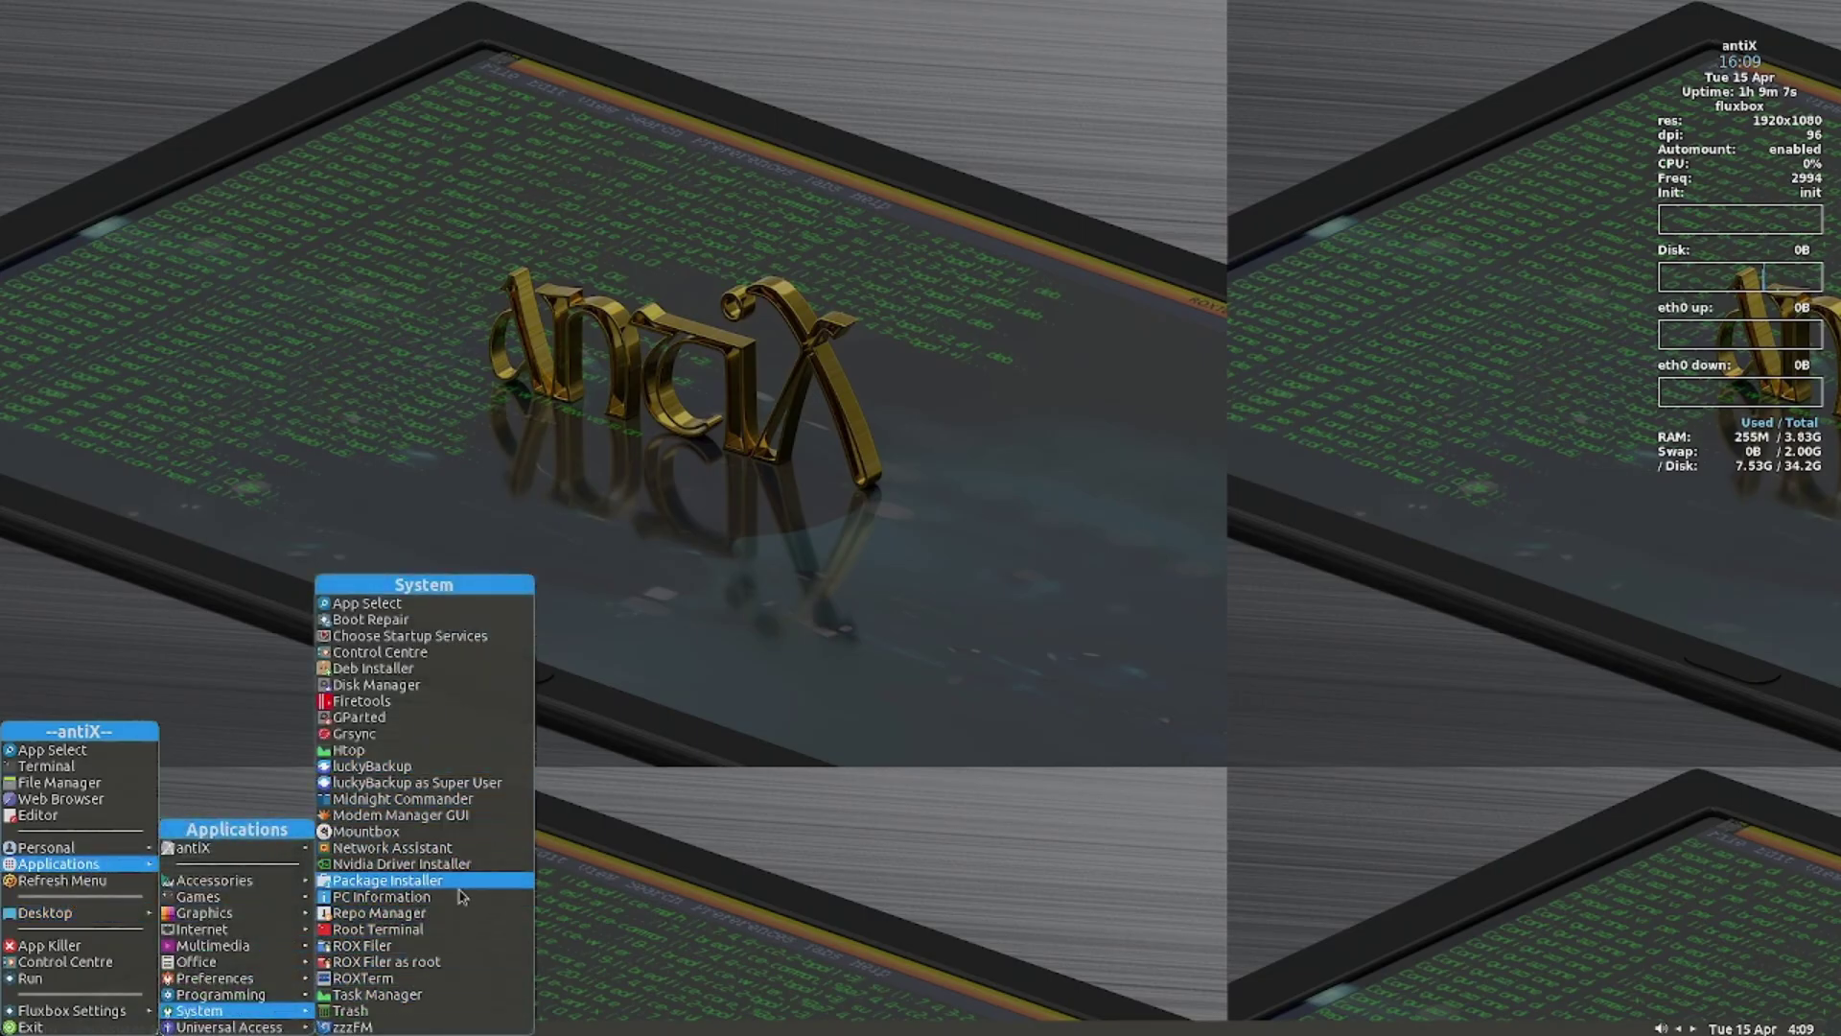
mouse_move(278, 1027)
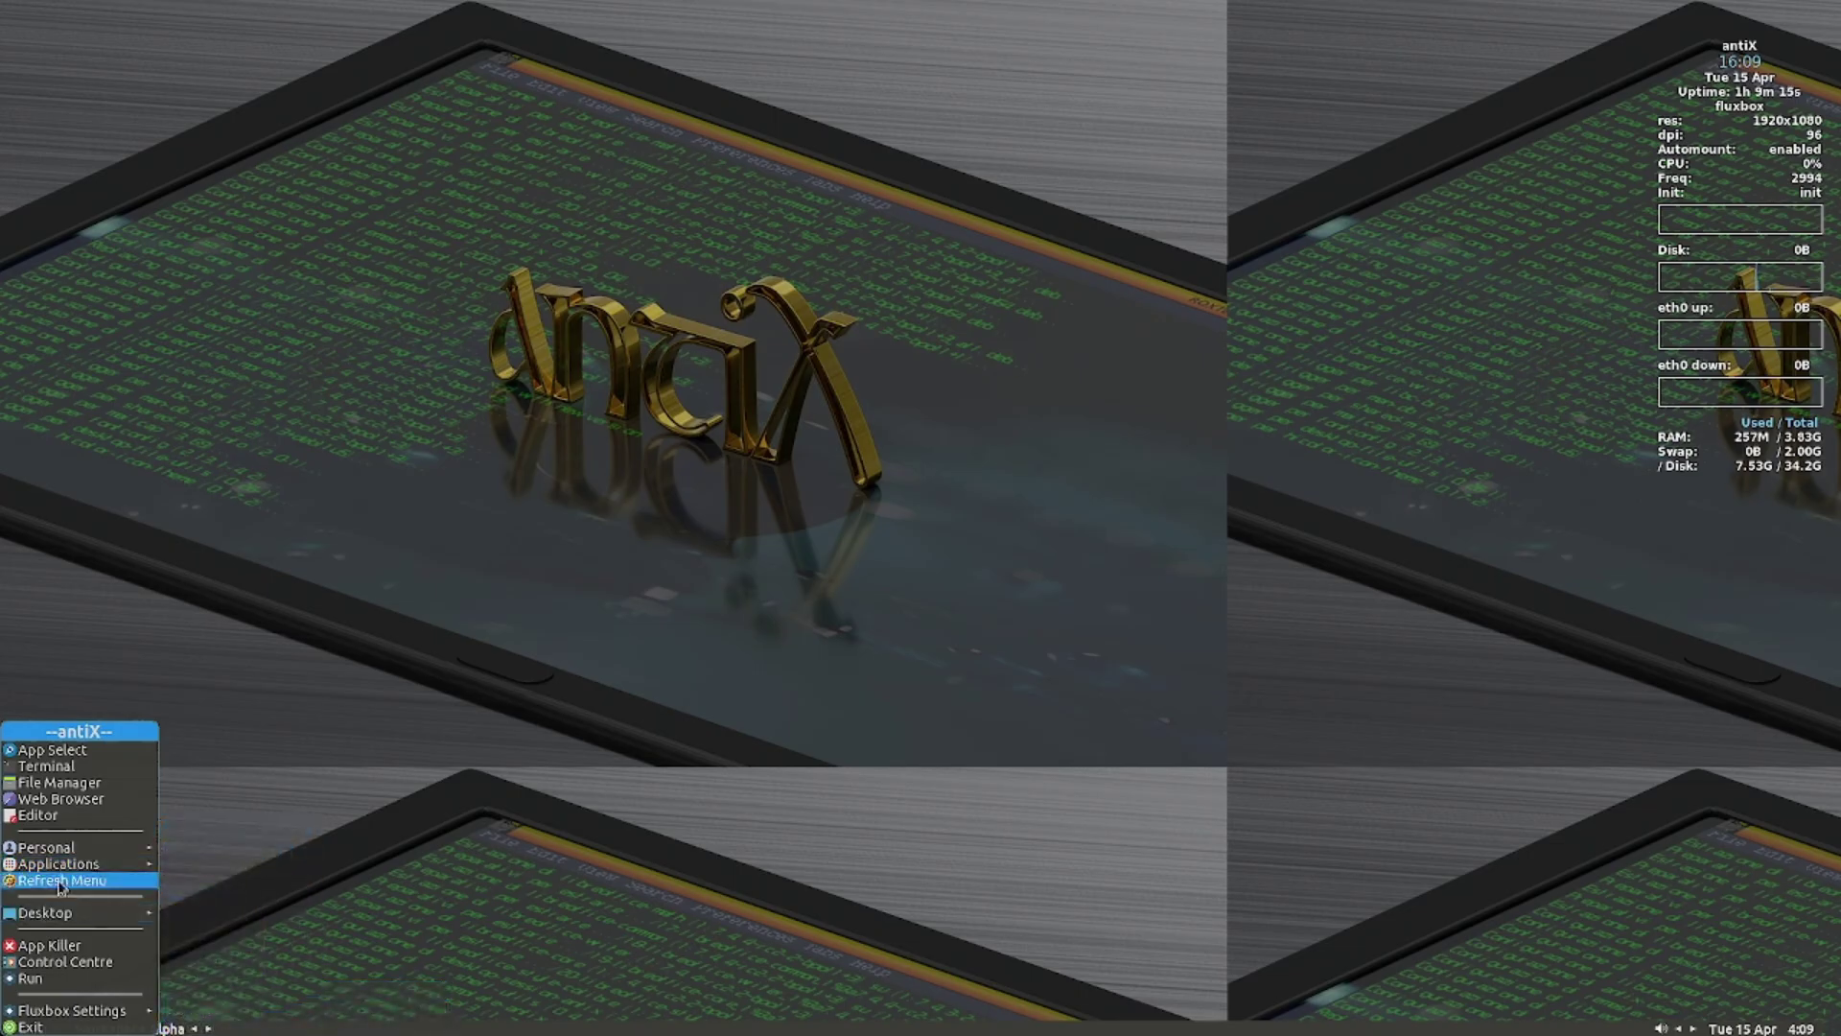
Step: Toggle the RoxPanel on from the Desktop options
mouse_move(48, 916)
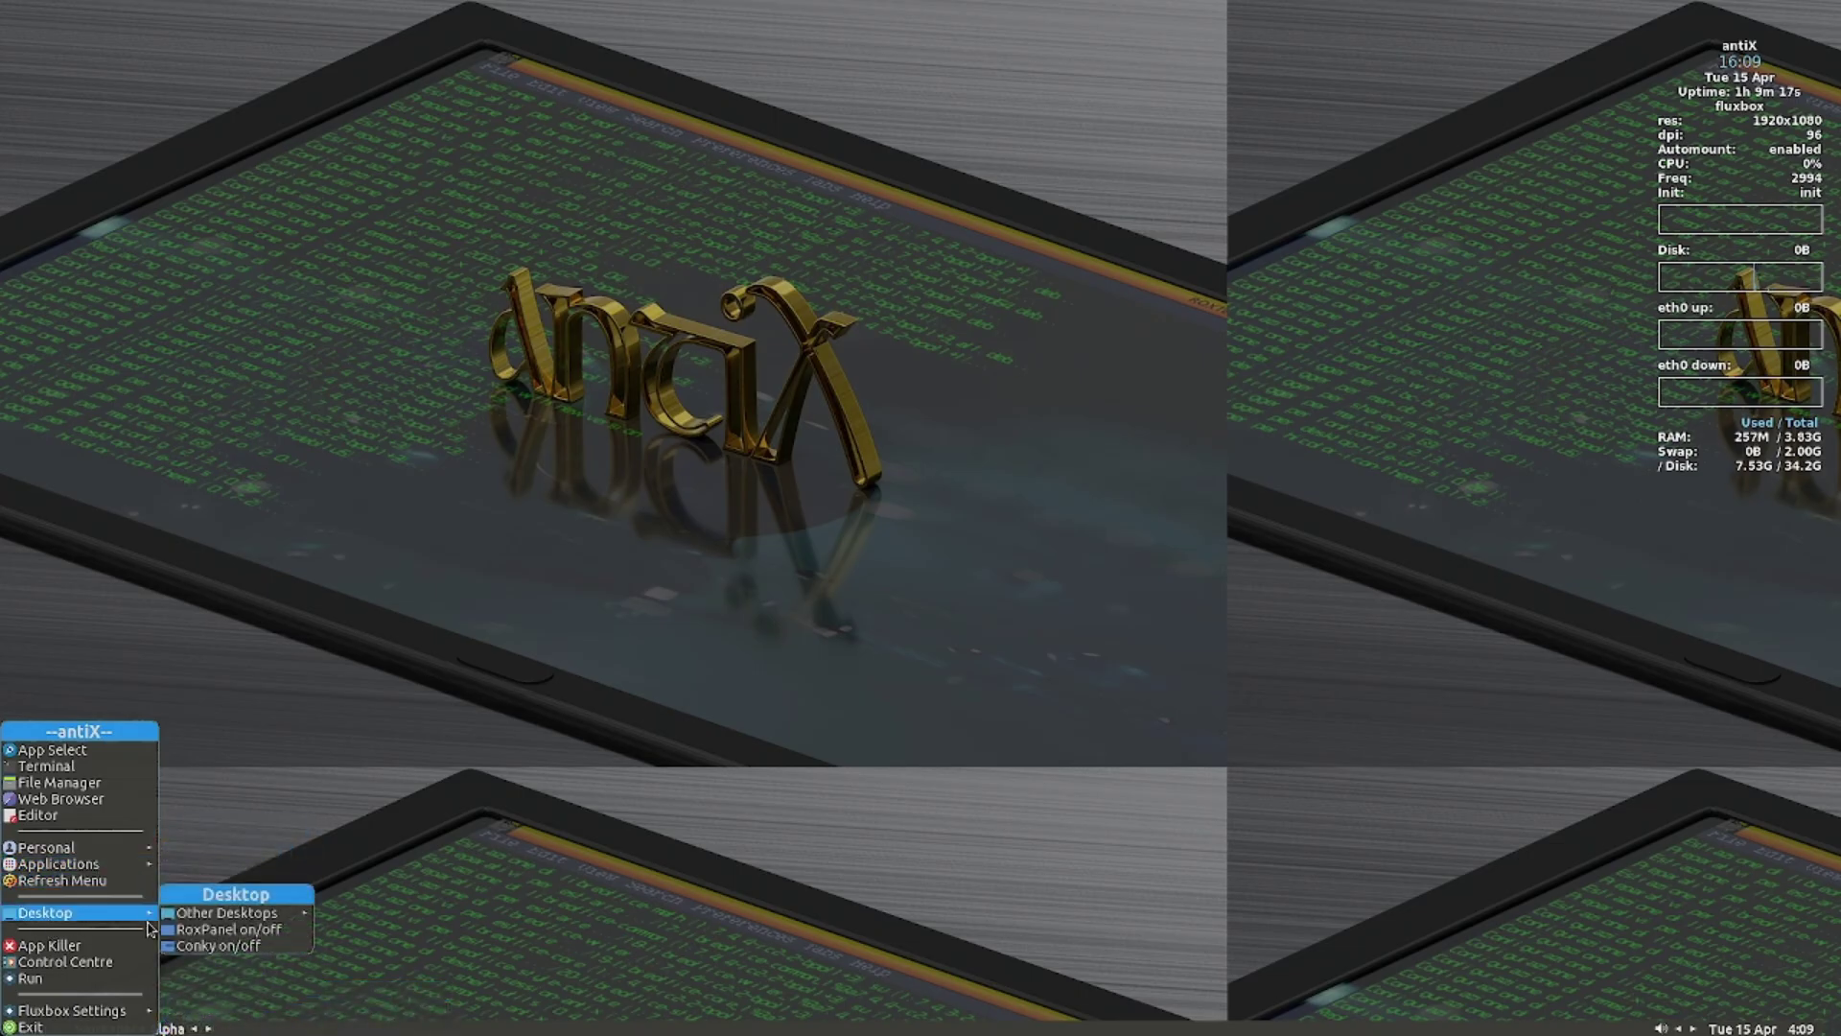
left_click(248, 929)
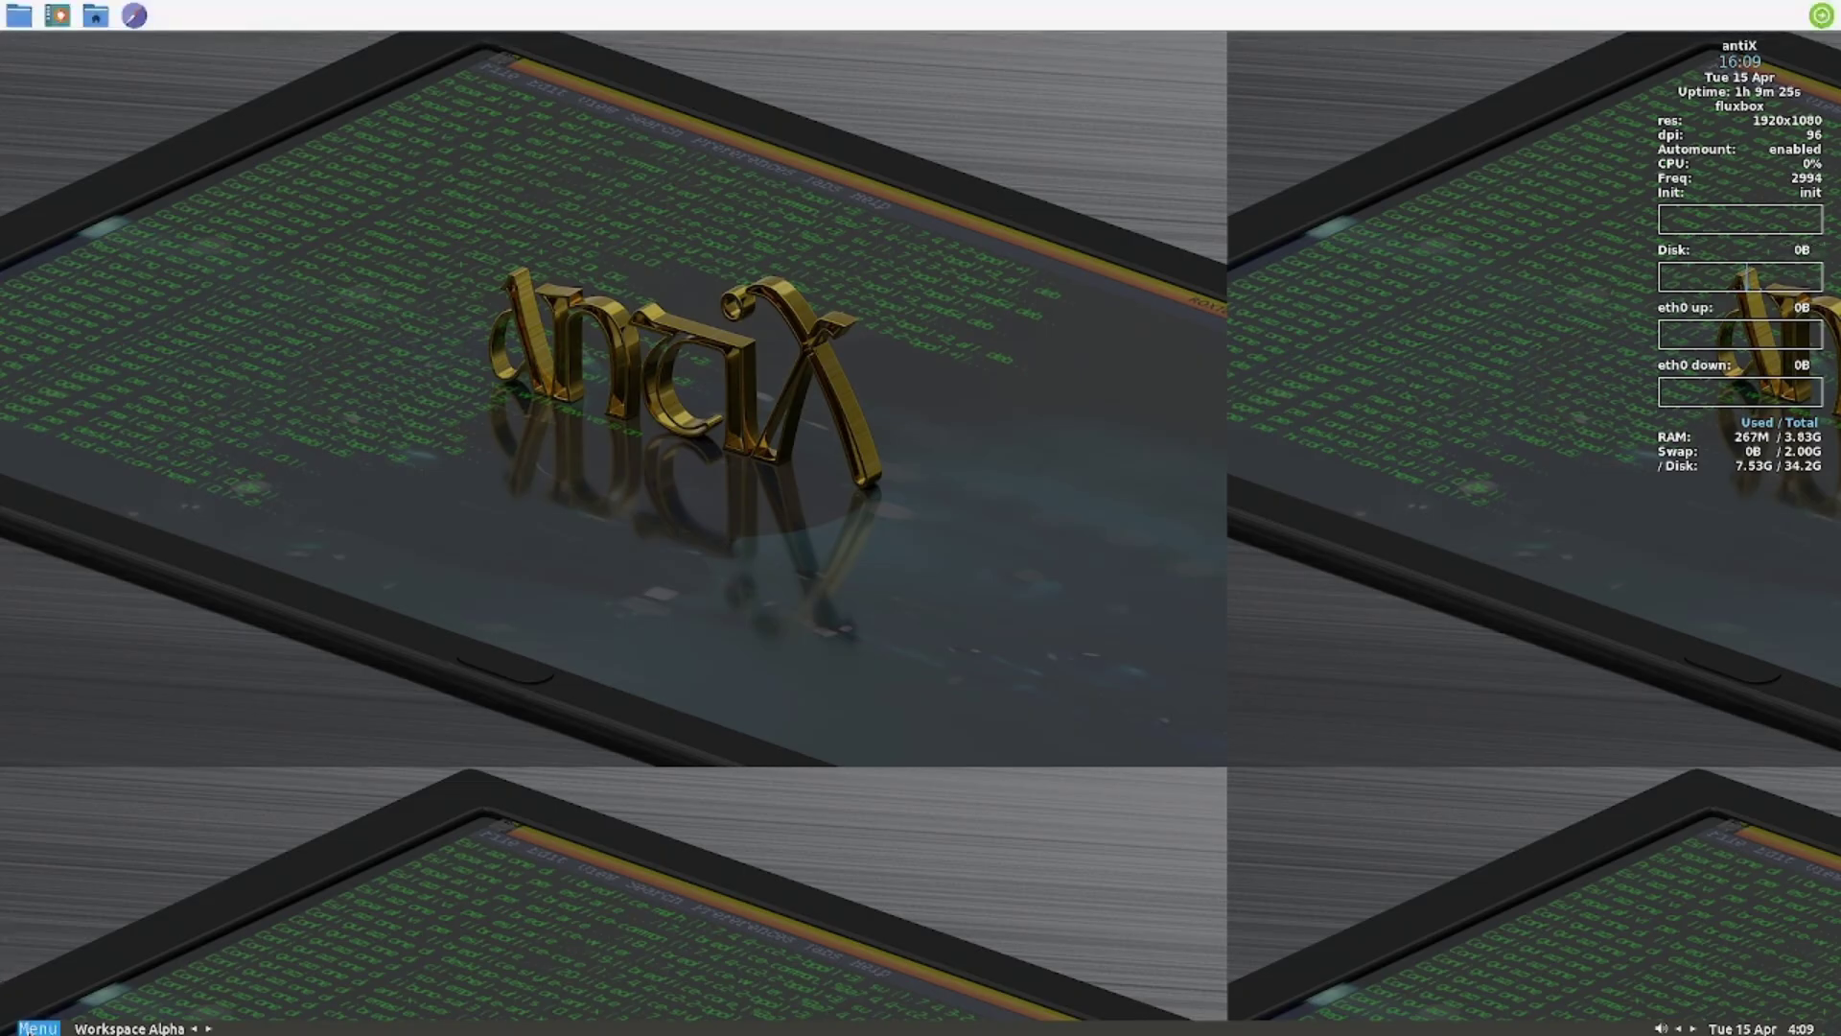
Step: Toggle the RoxPanel off from the Desktop options
left_click(38, 1028)
mouse_move(77, 912)
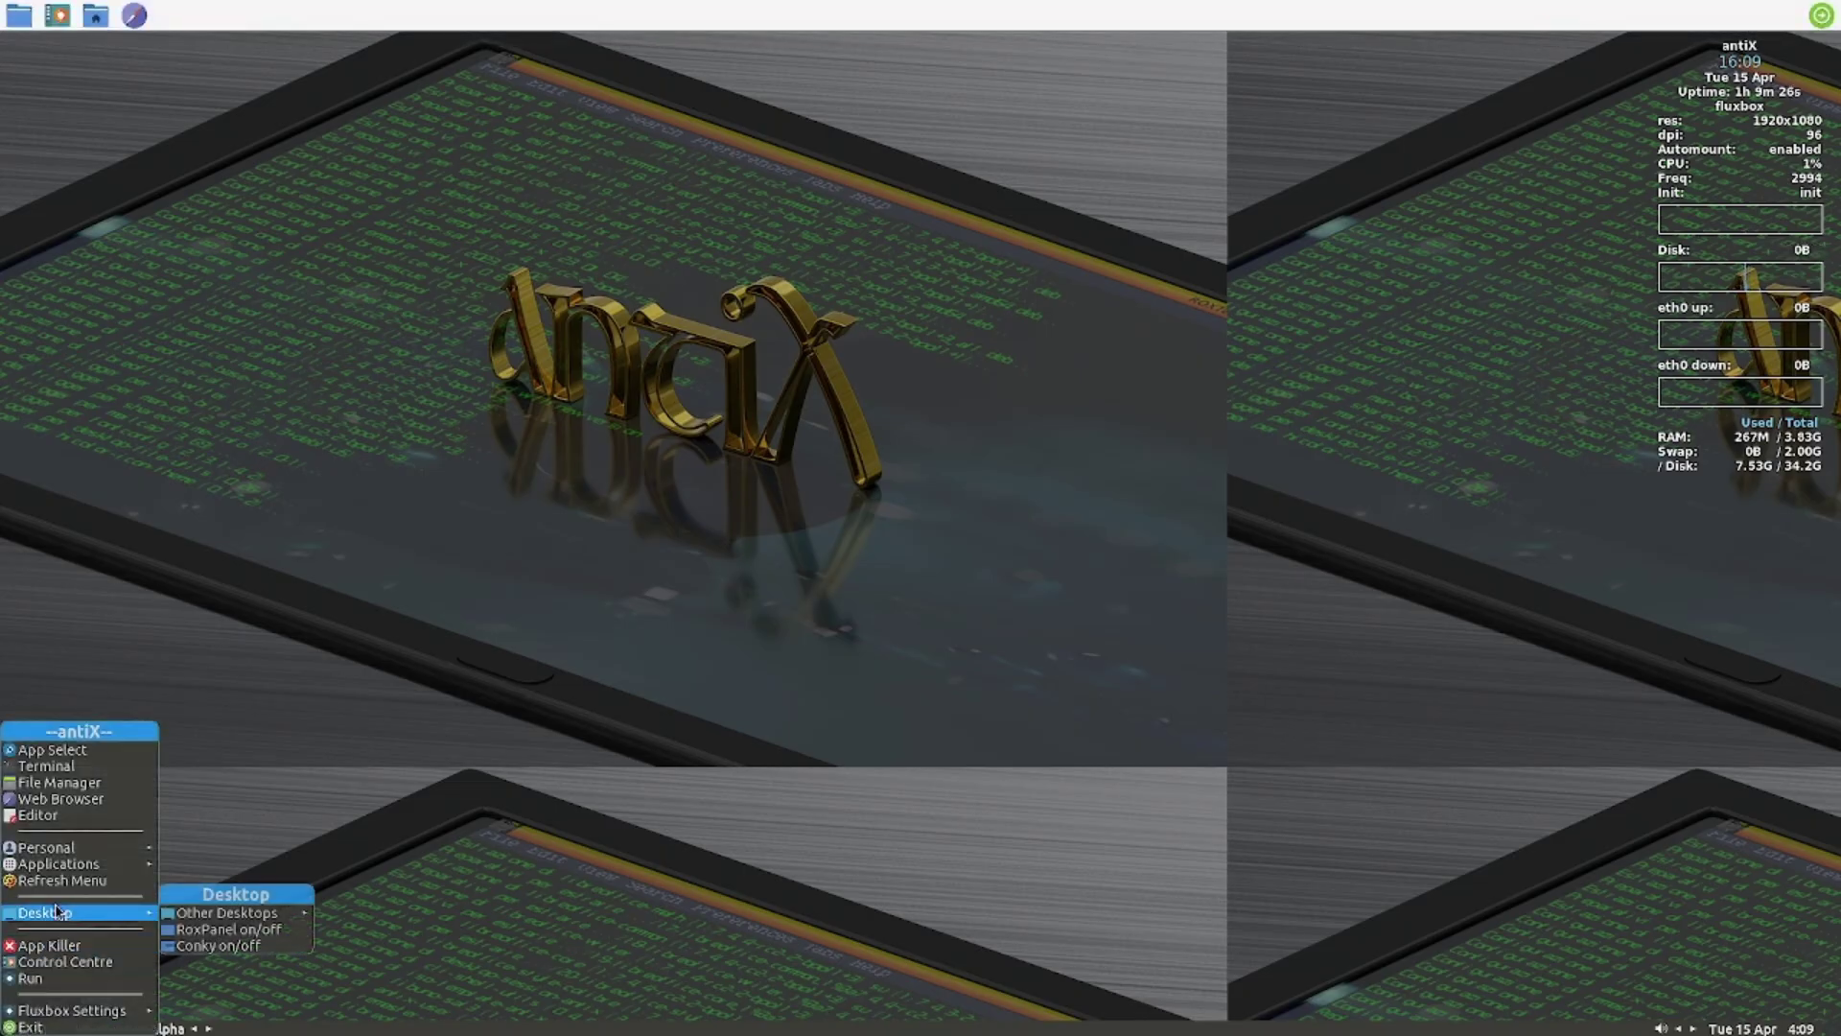
left_click(259, 929)
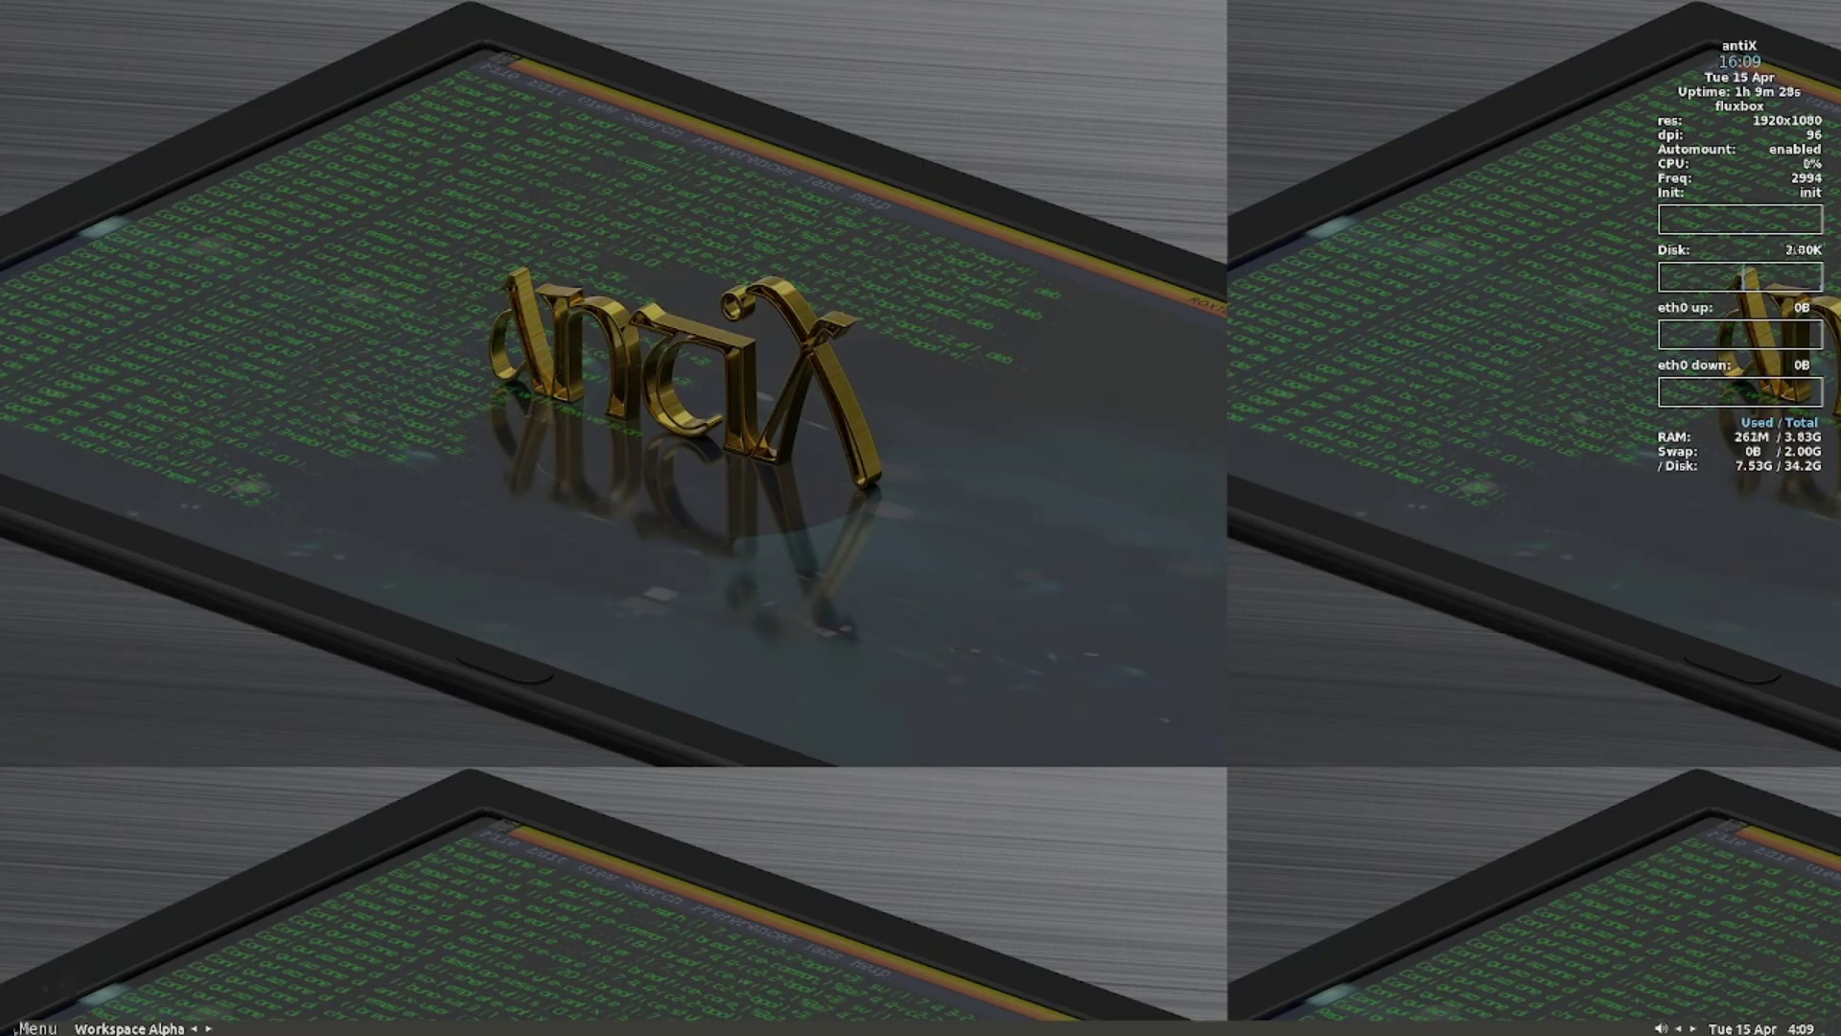
Step: Use App Killer to close the Conky system monitor on the desktop
left_click(39, 1028)
mouse_move(76, 912)
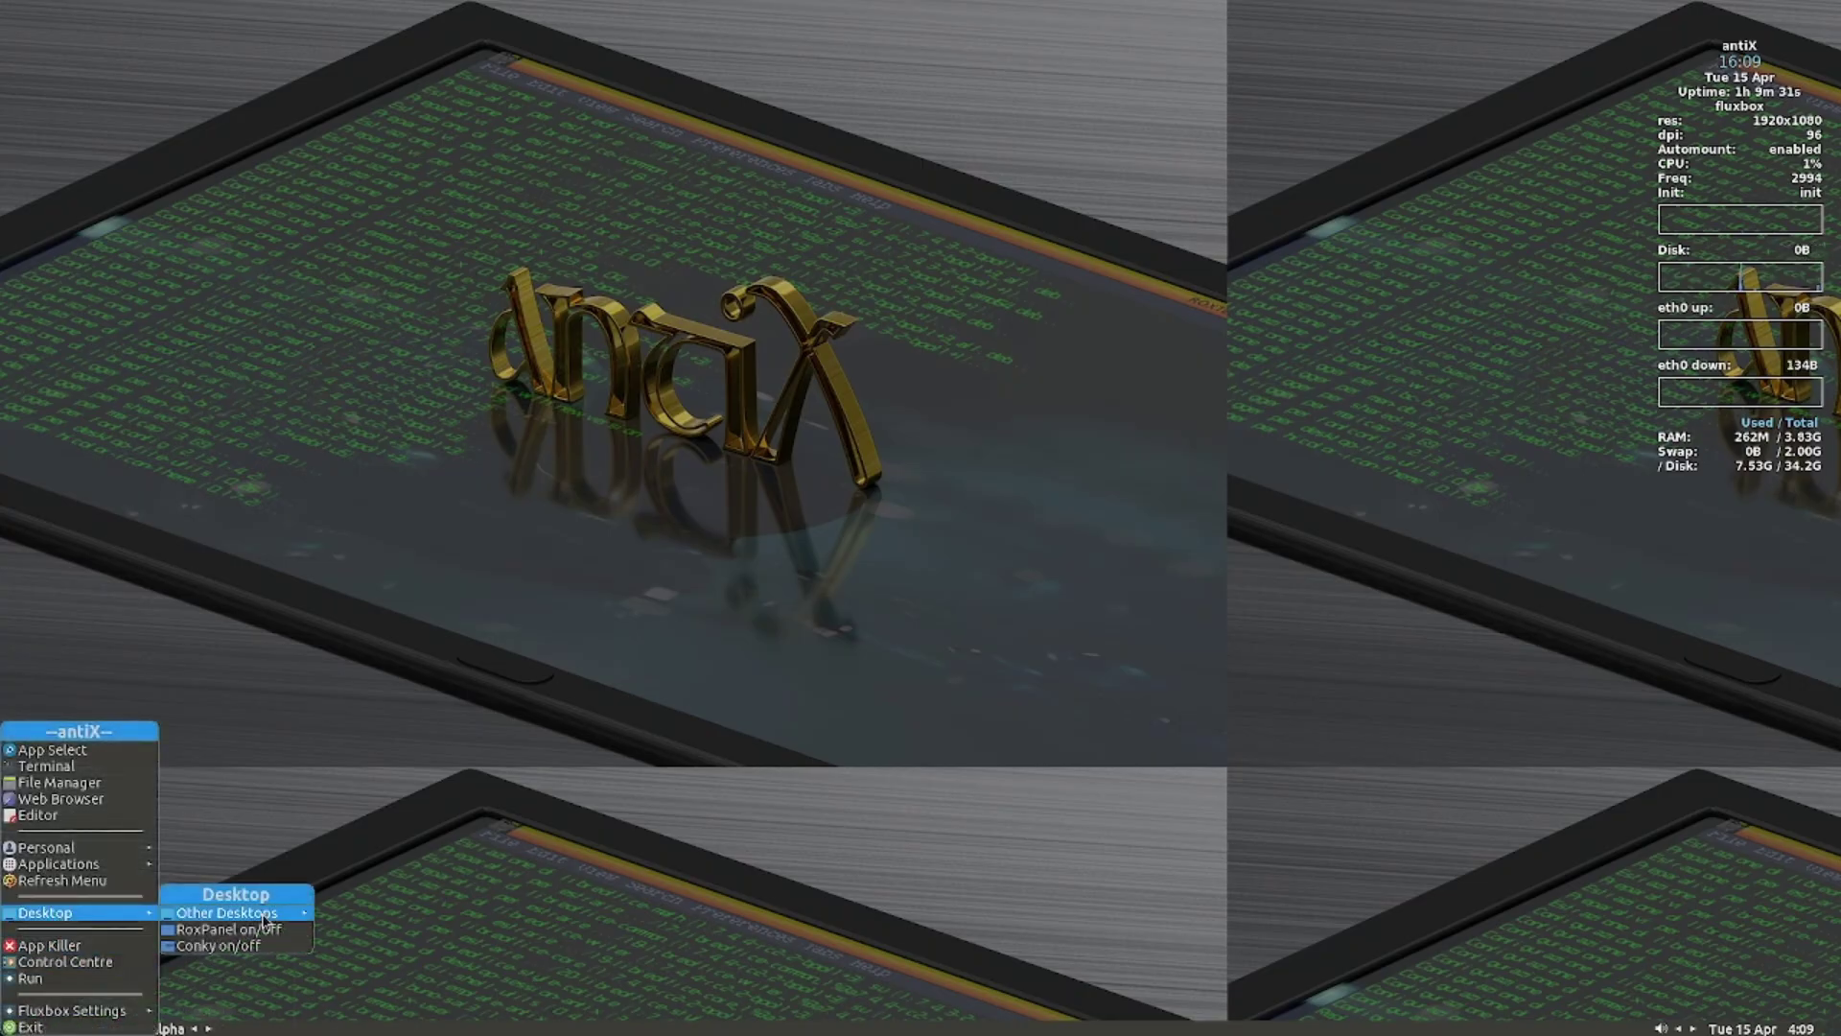
mouse_move(264, 919)
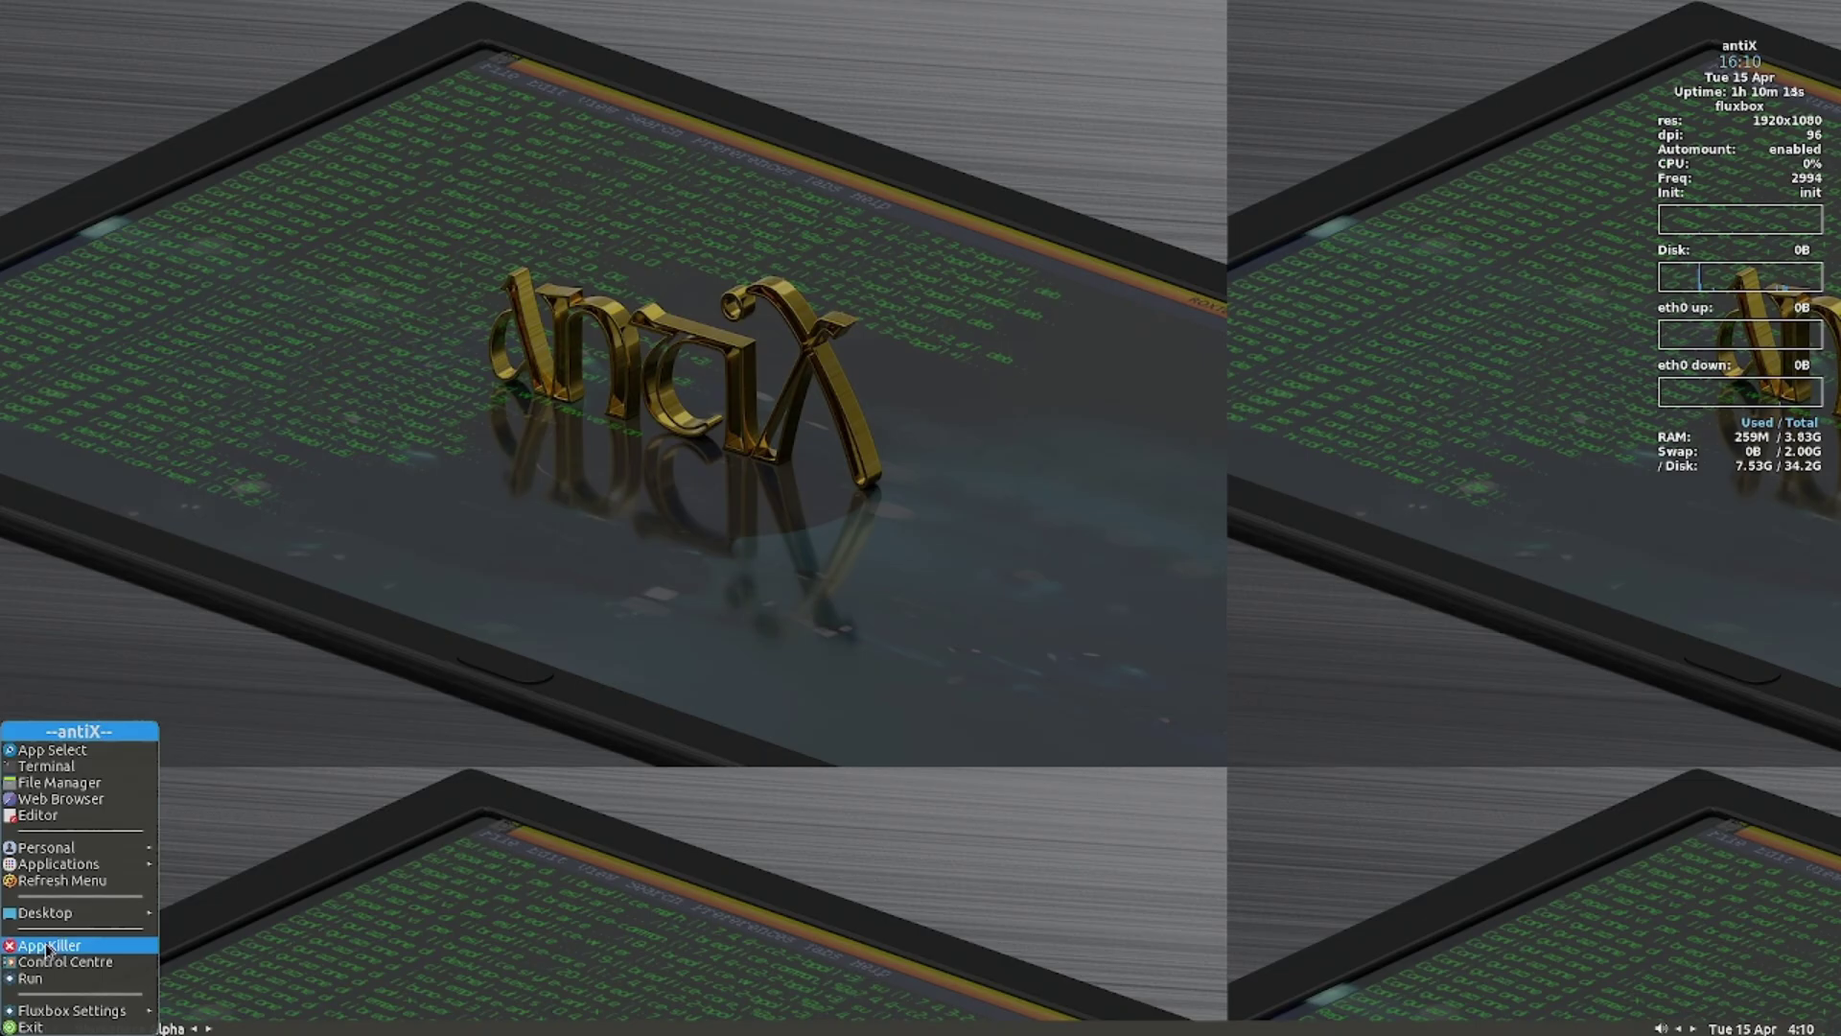
left_click(48, 948)
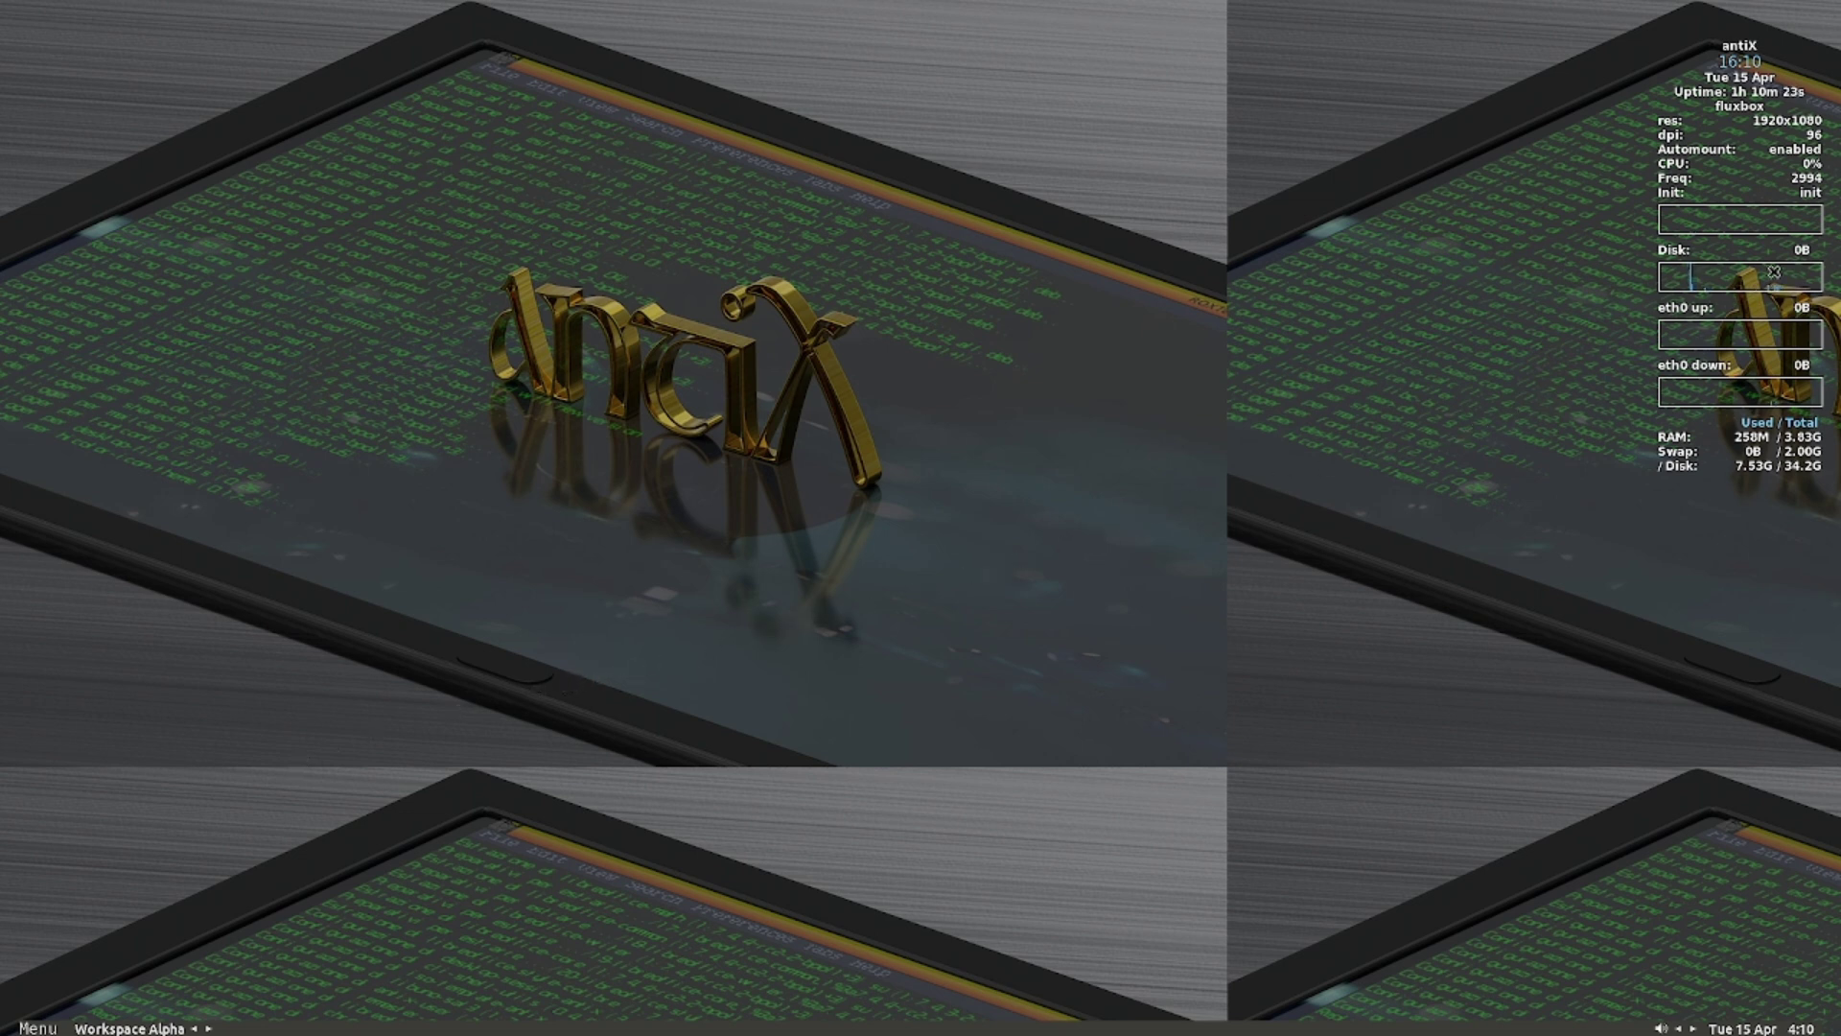
left_click(1765, 203)
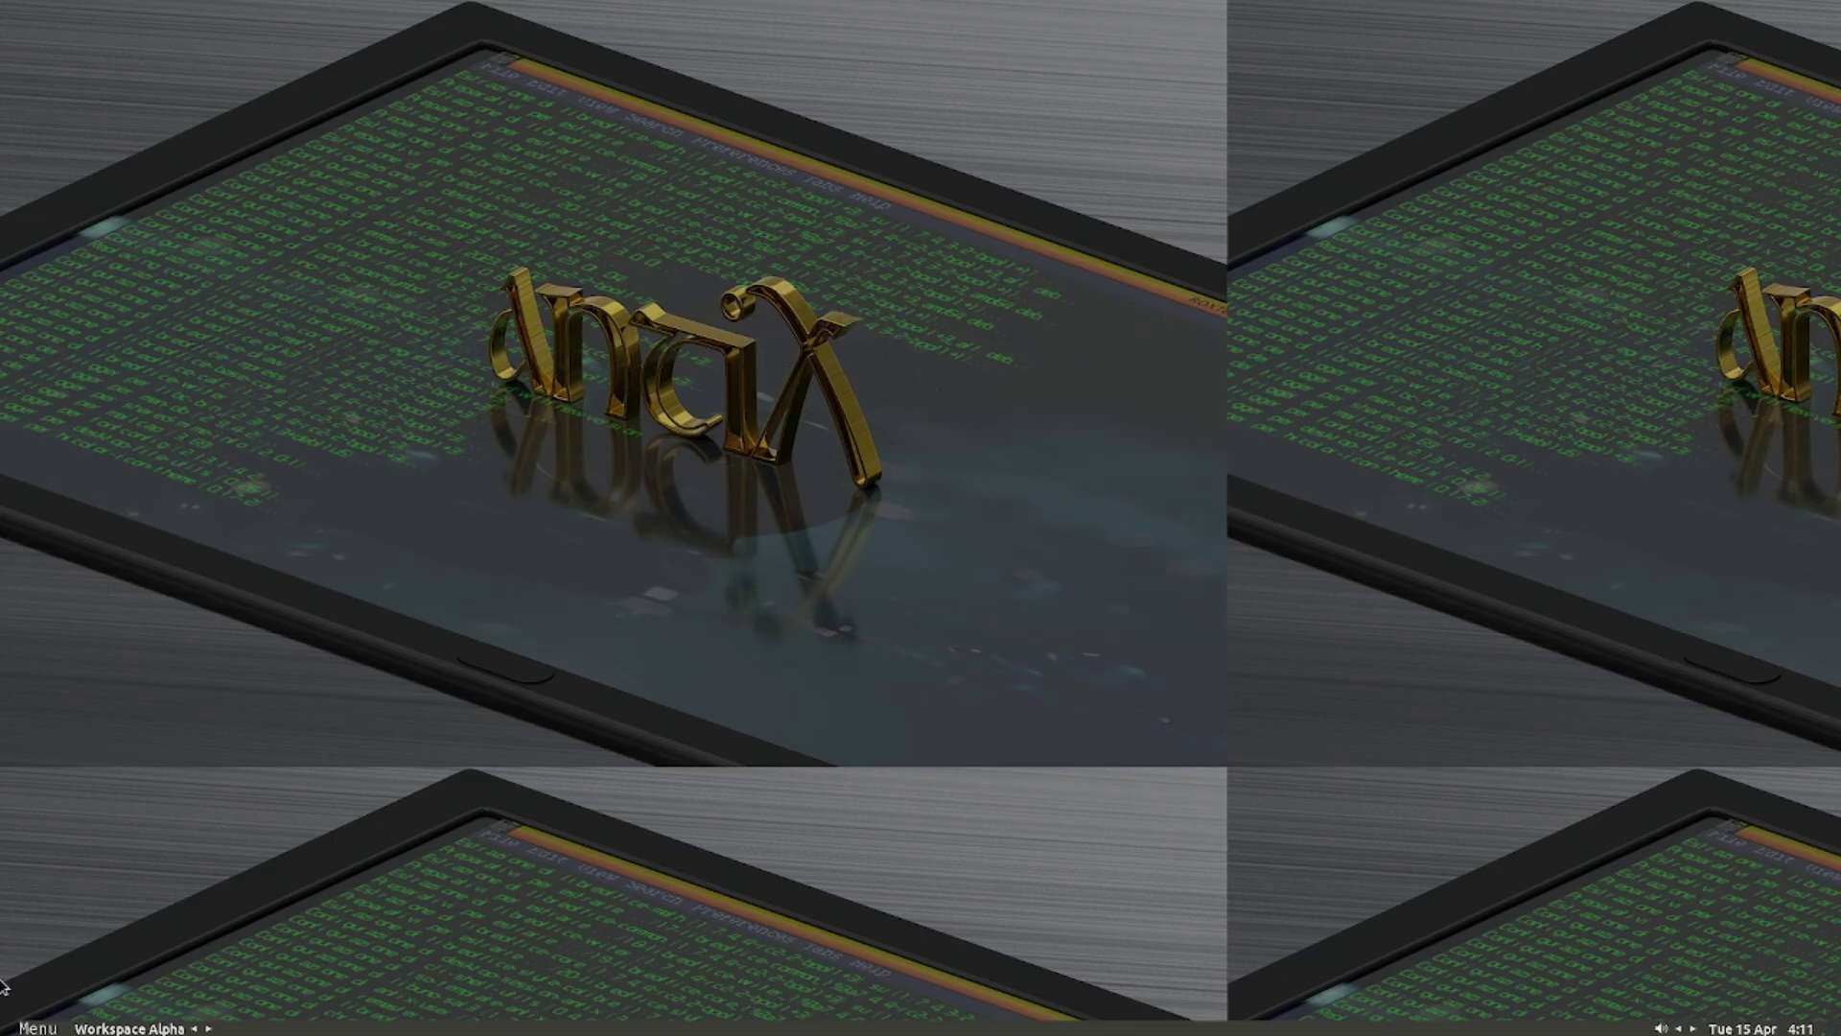
Step: Look through the Fluxbox configuration options and set the window tab placement to Top Center
left_click(29, 1028)
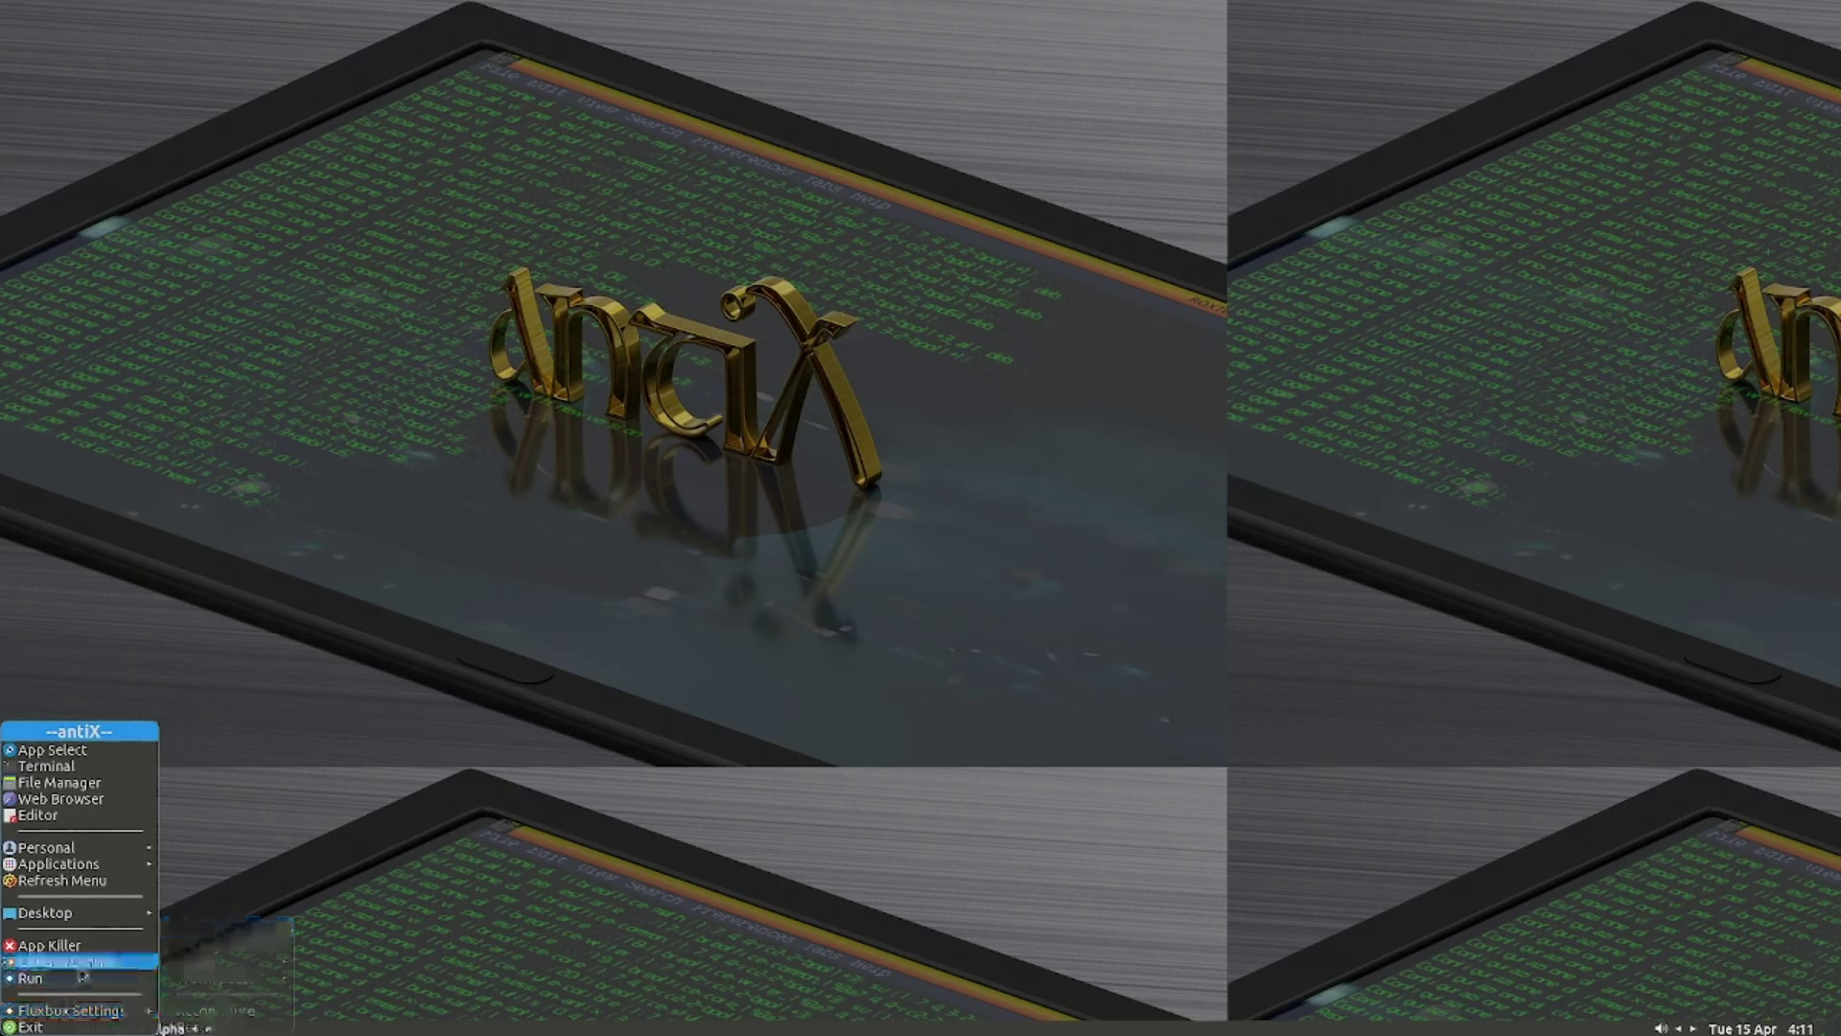
mouse_move(69, 1011)
mouse_move(230, 948)
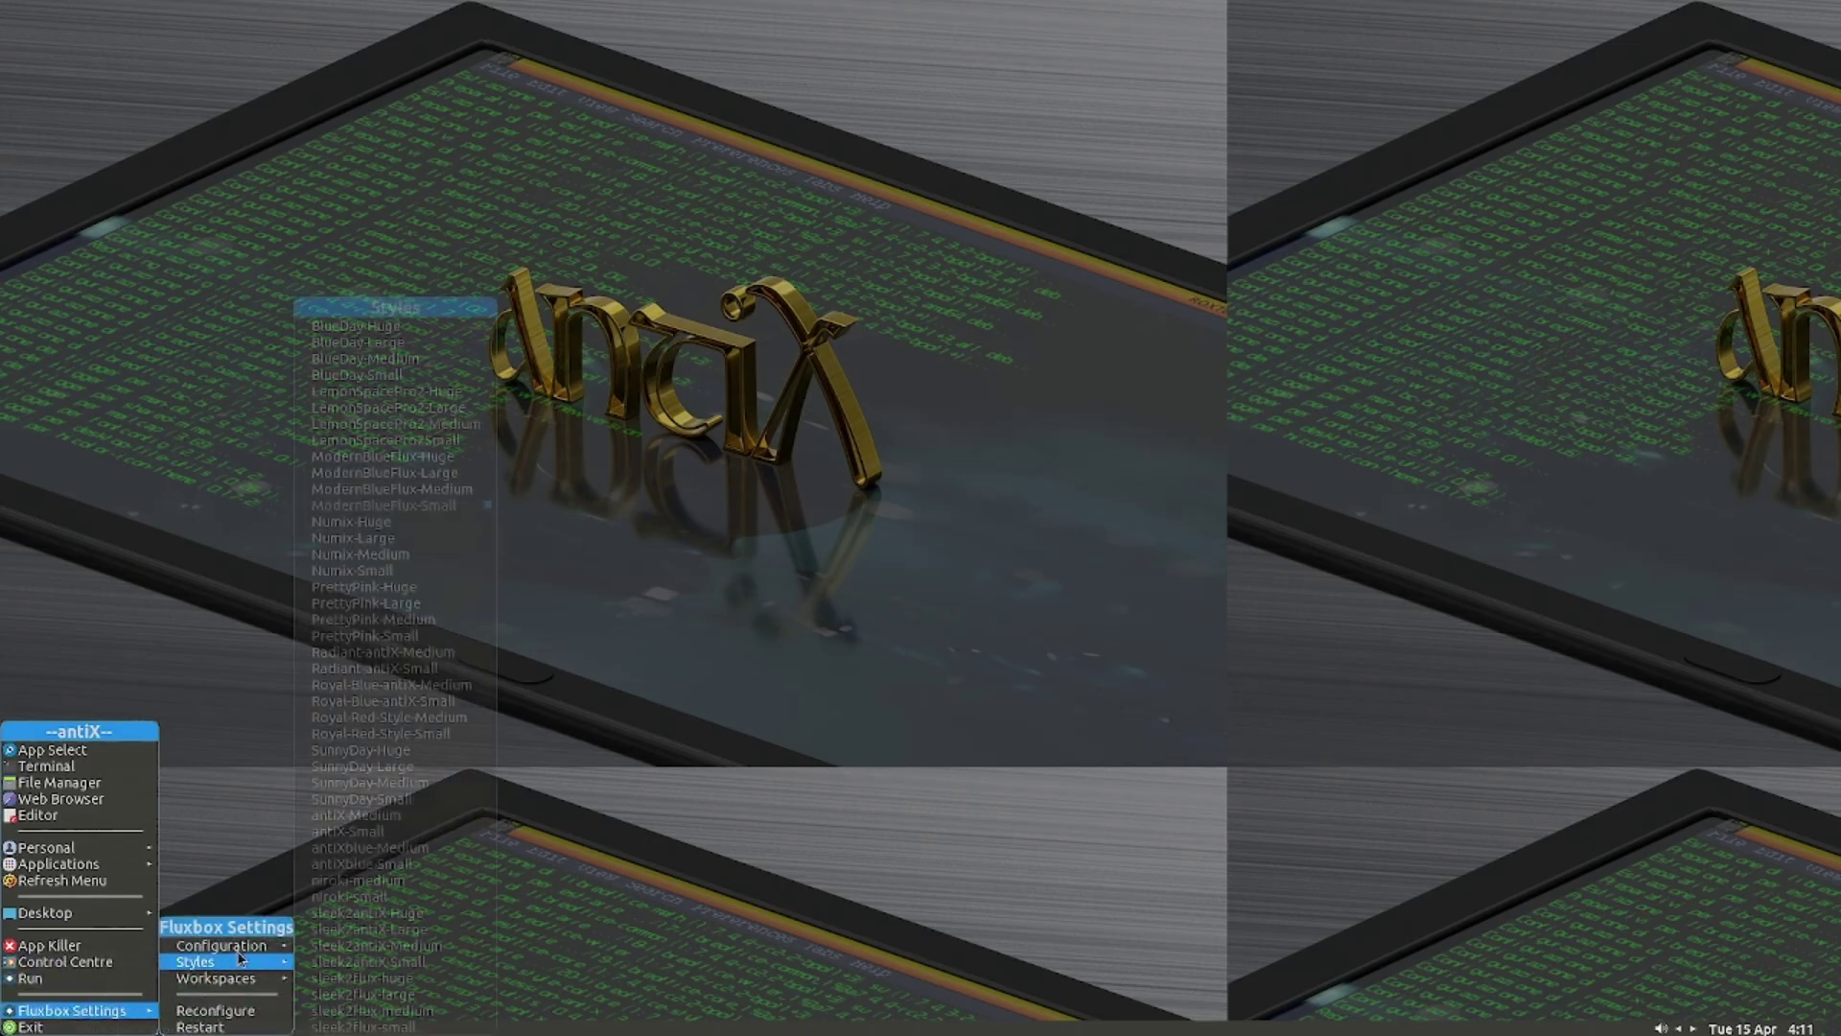
mouse_move(365, 944)
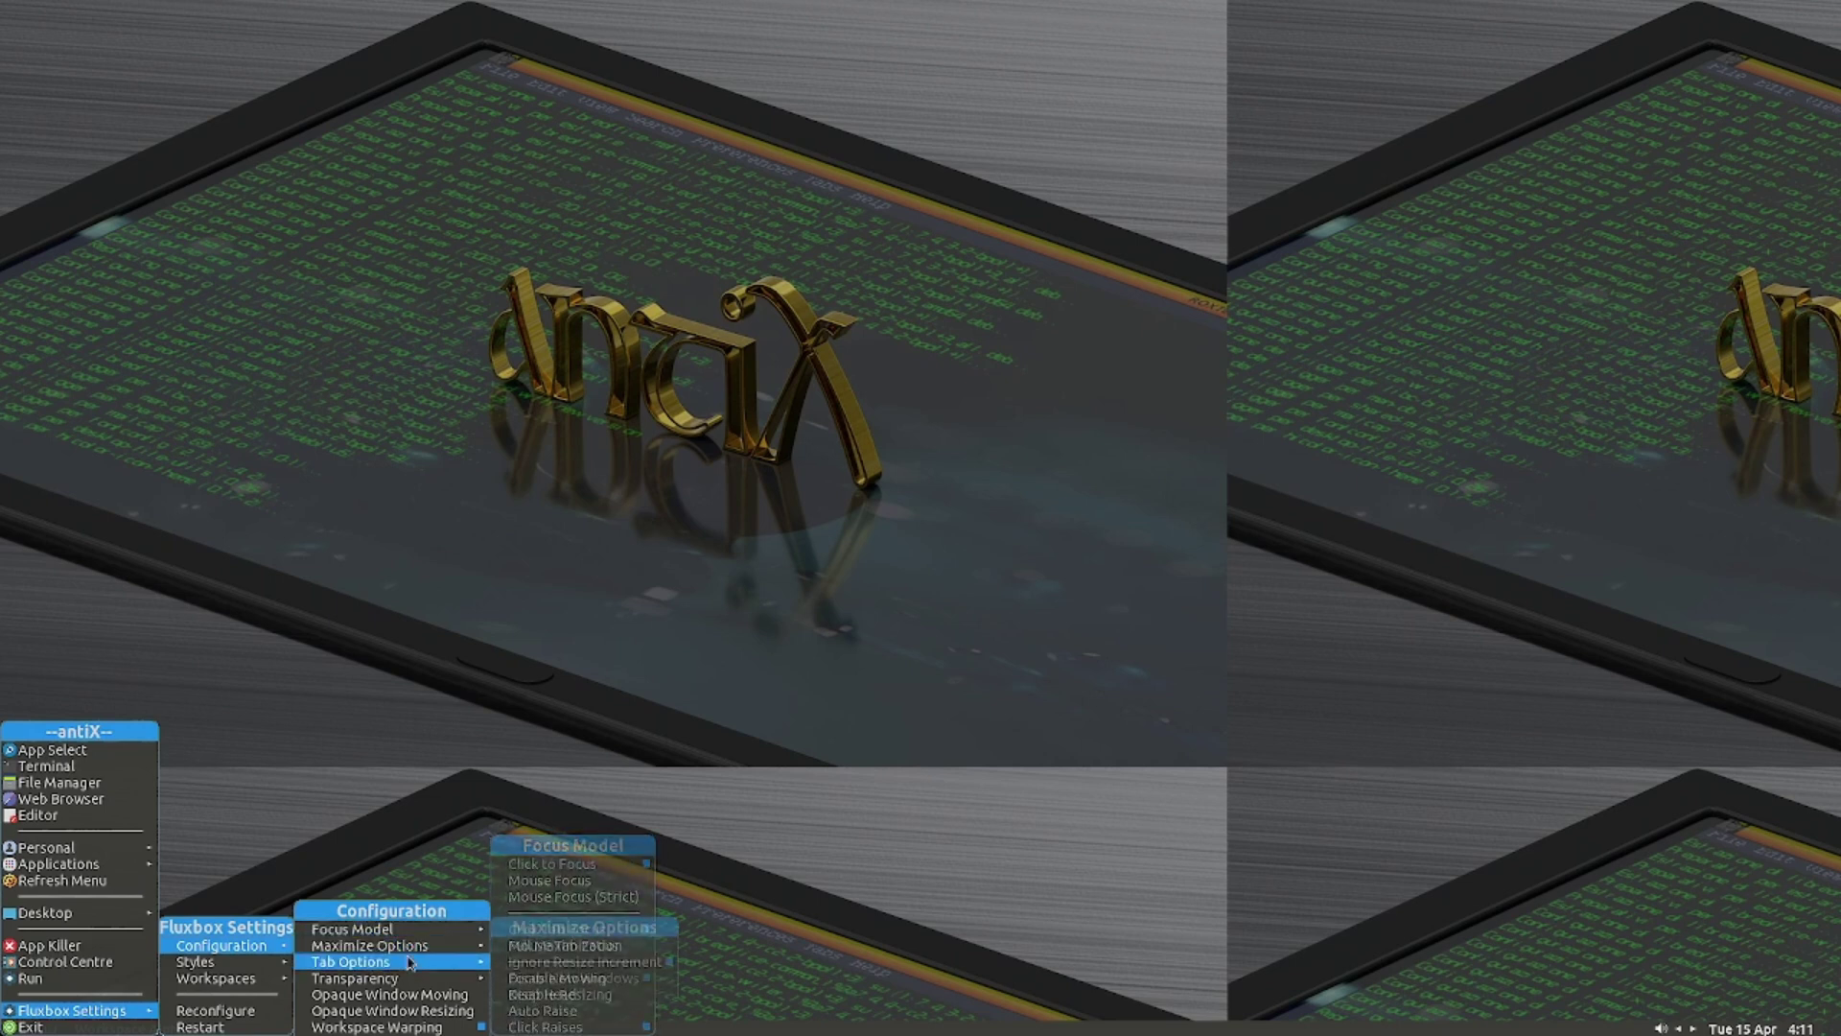
mouse_move(412, 946)
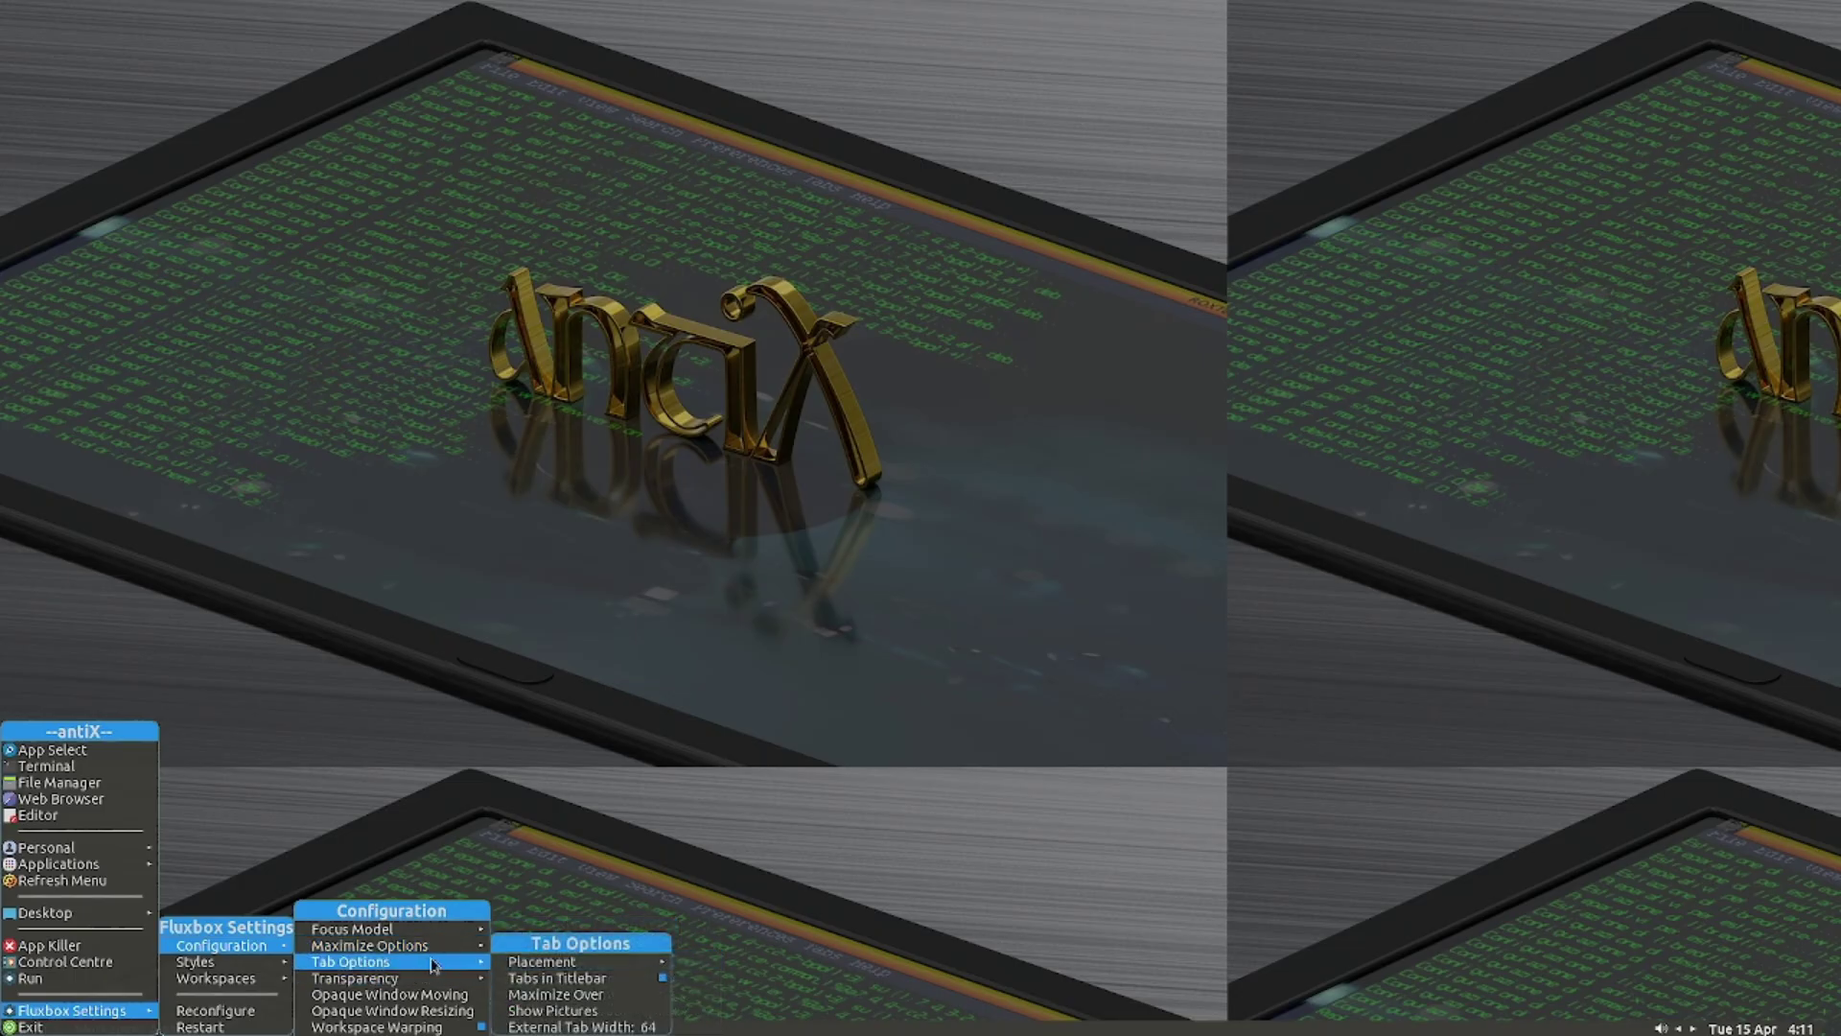
mouse_move(545, 967)
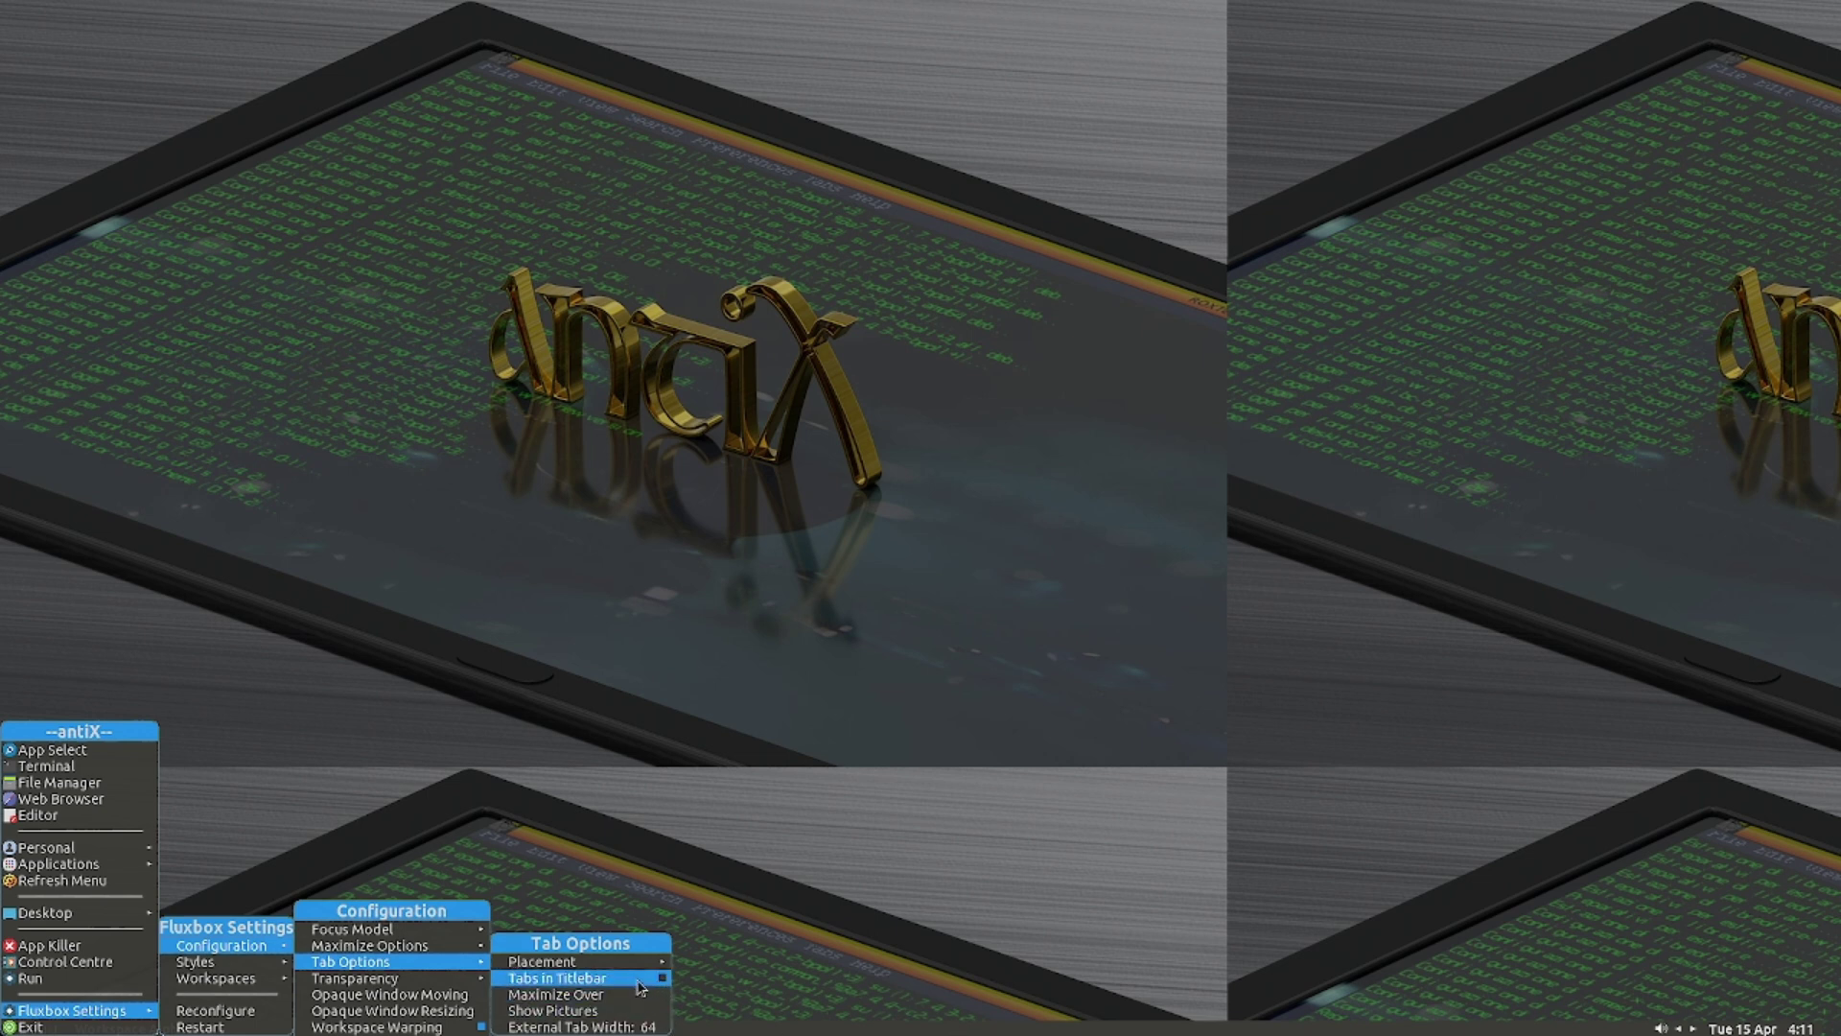
mouse_move(619, 962)
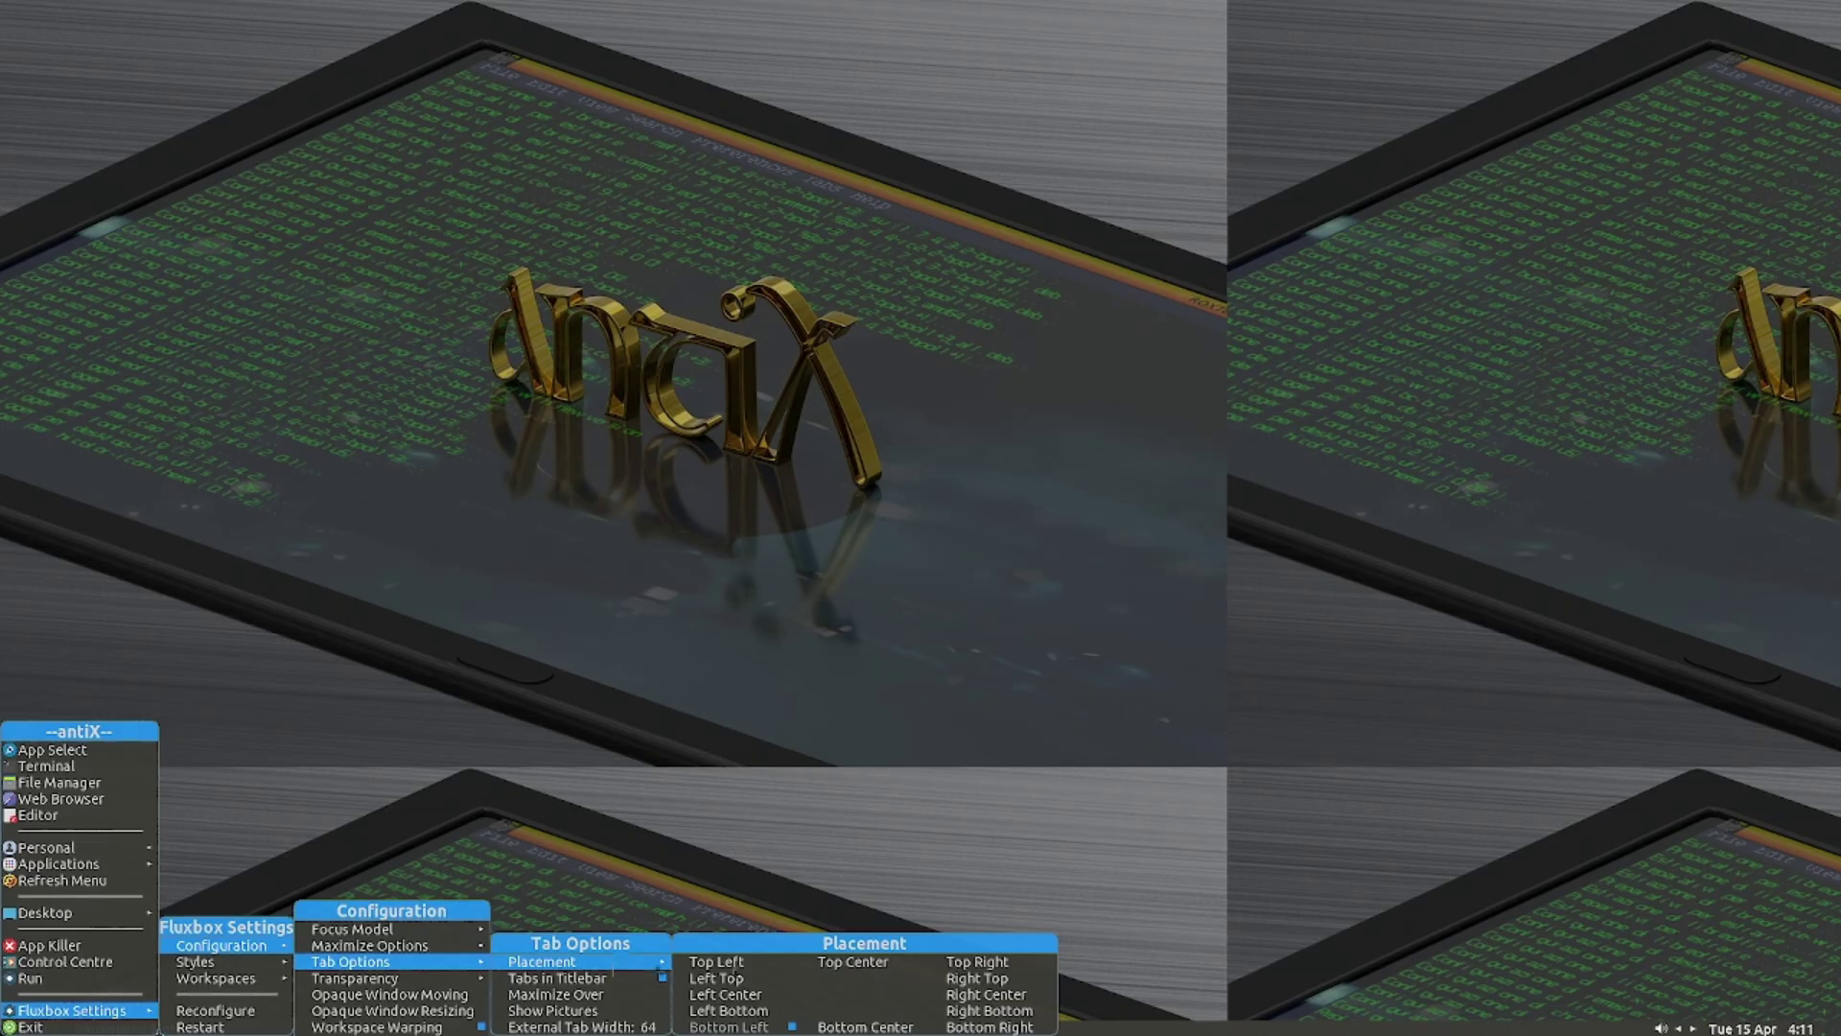
left_click(862, 963)
left_click(1477, 773)
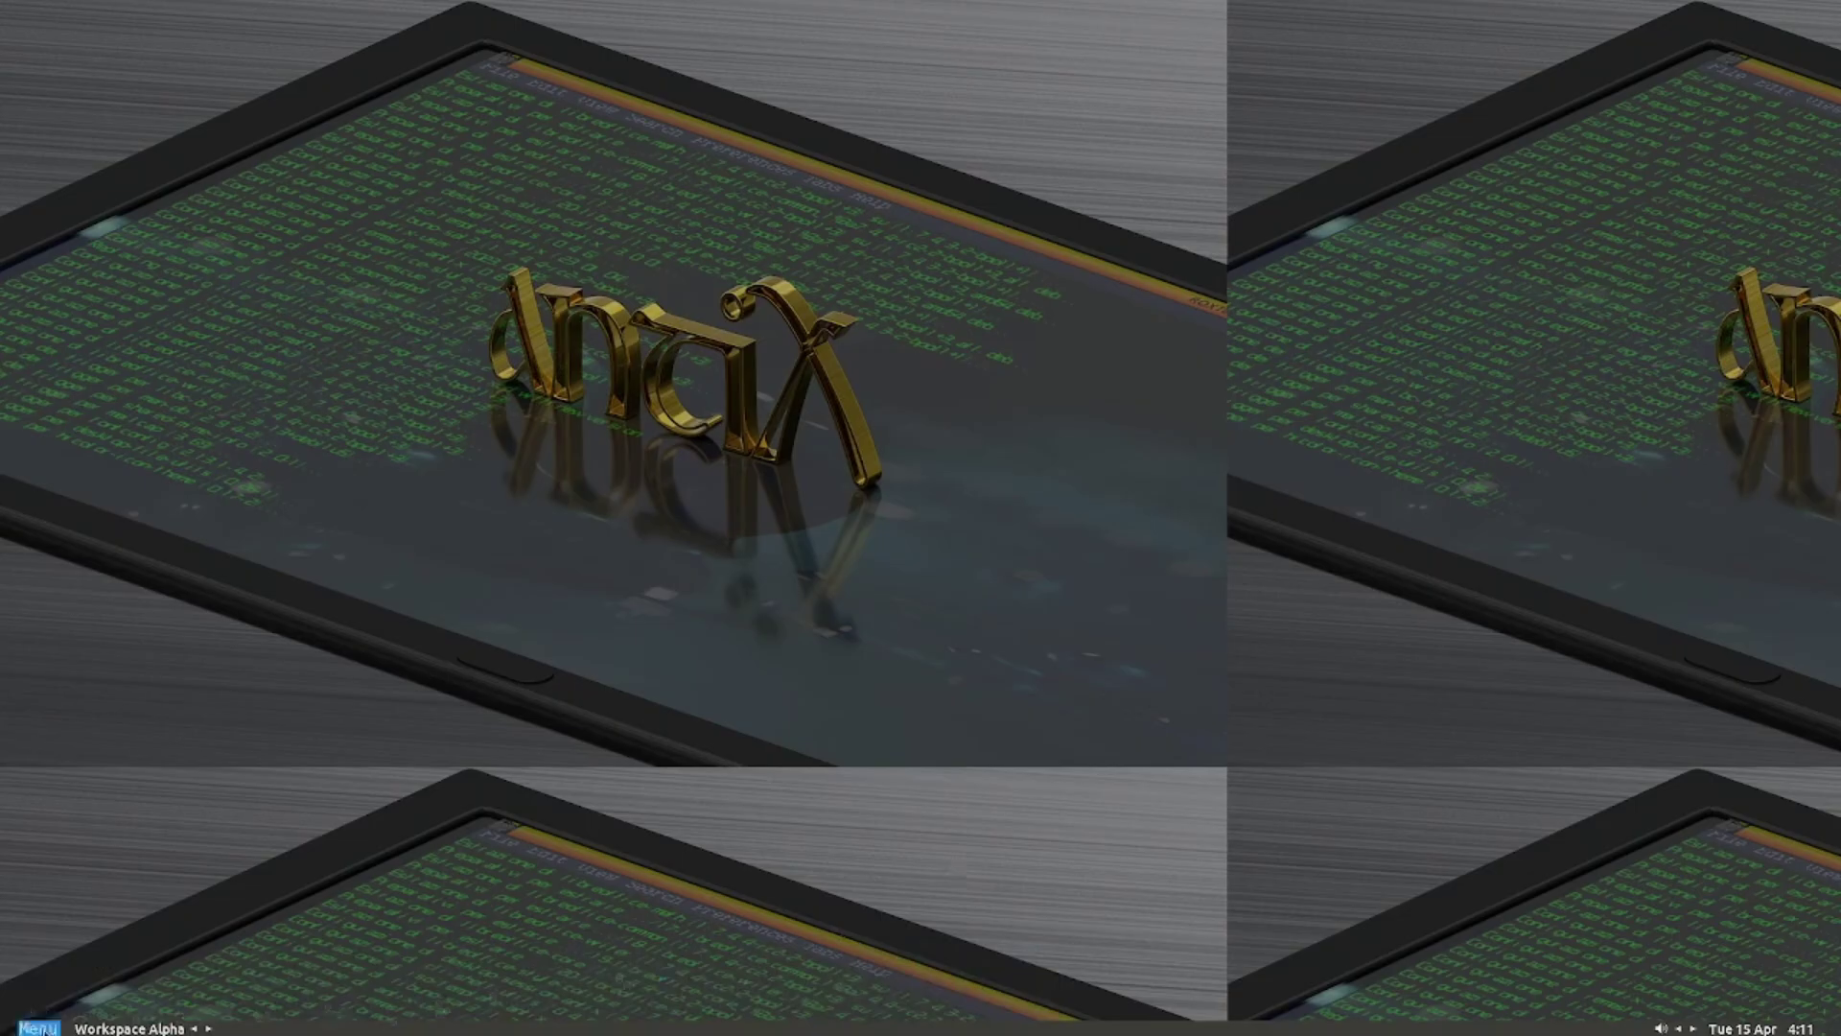
Step: Set the window tab placement to Bottom Center in the Fluxbox configuration
left_click(38, 1028)
mouse_move(96, 1010)
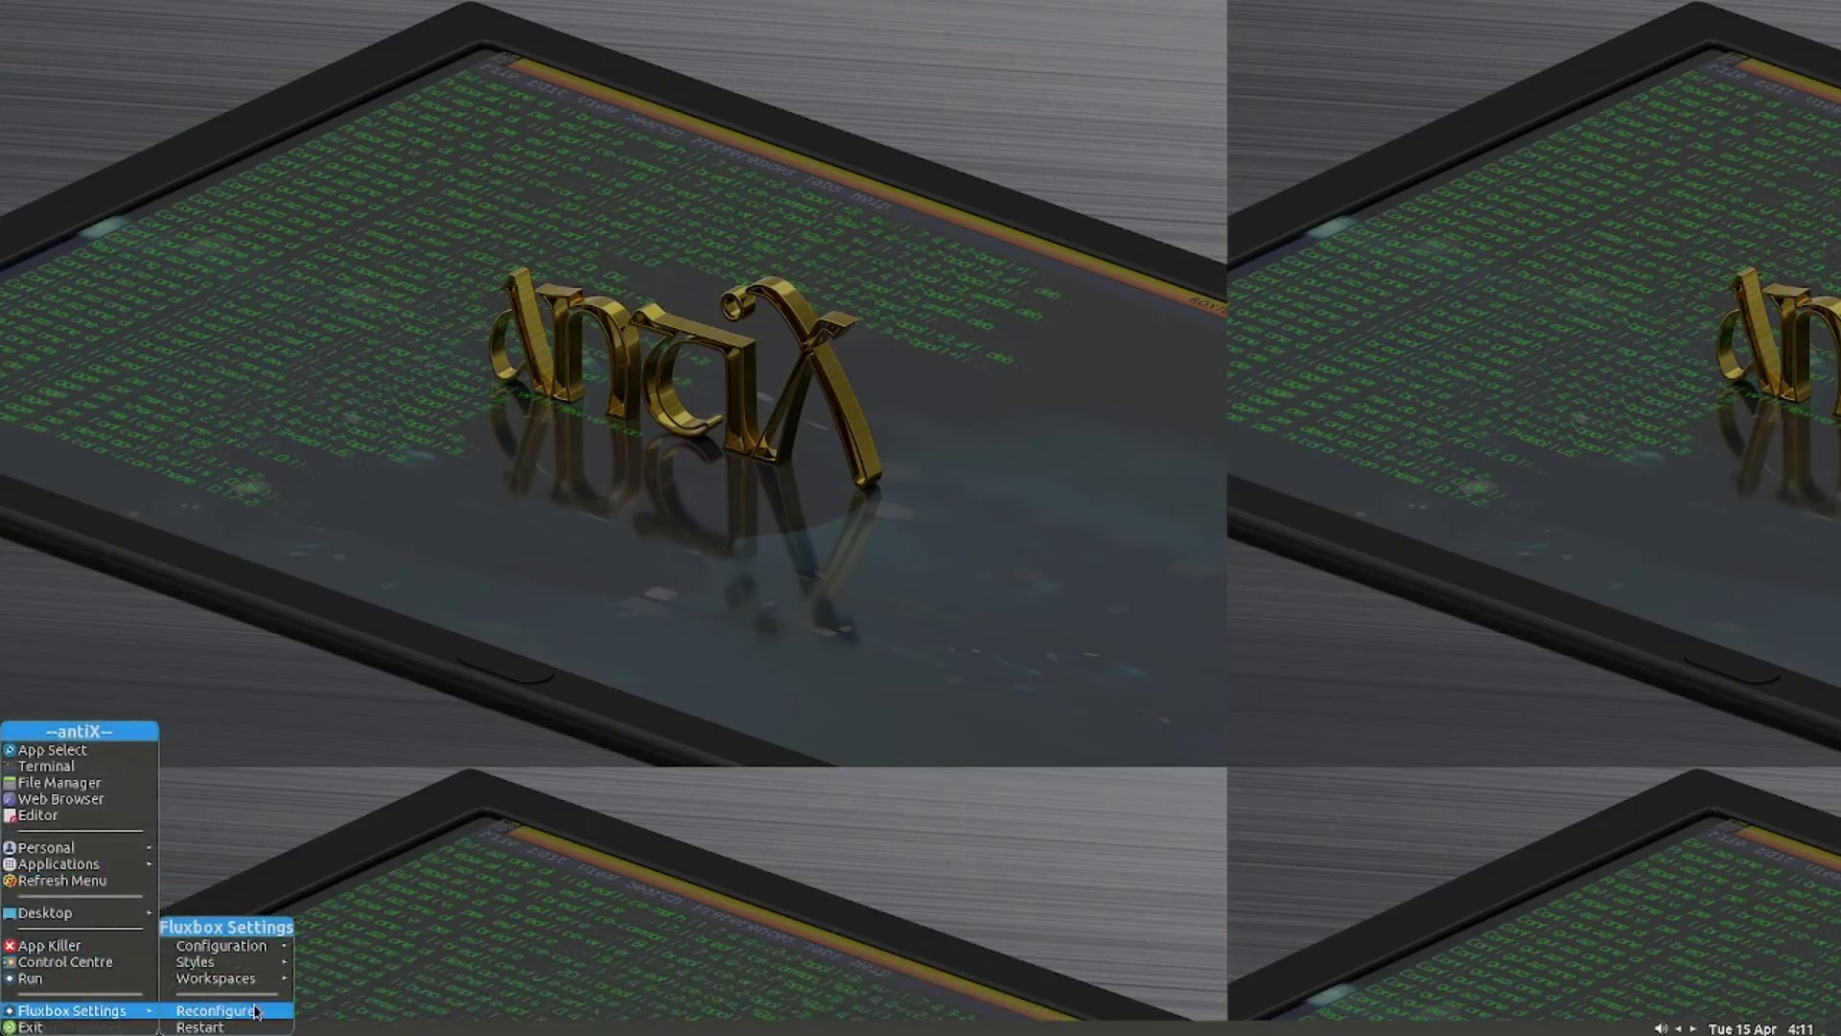
mouse_move(220, 945)
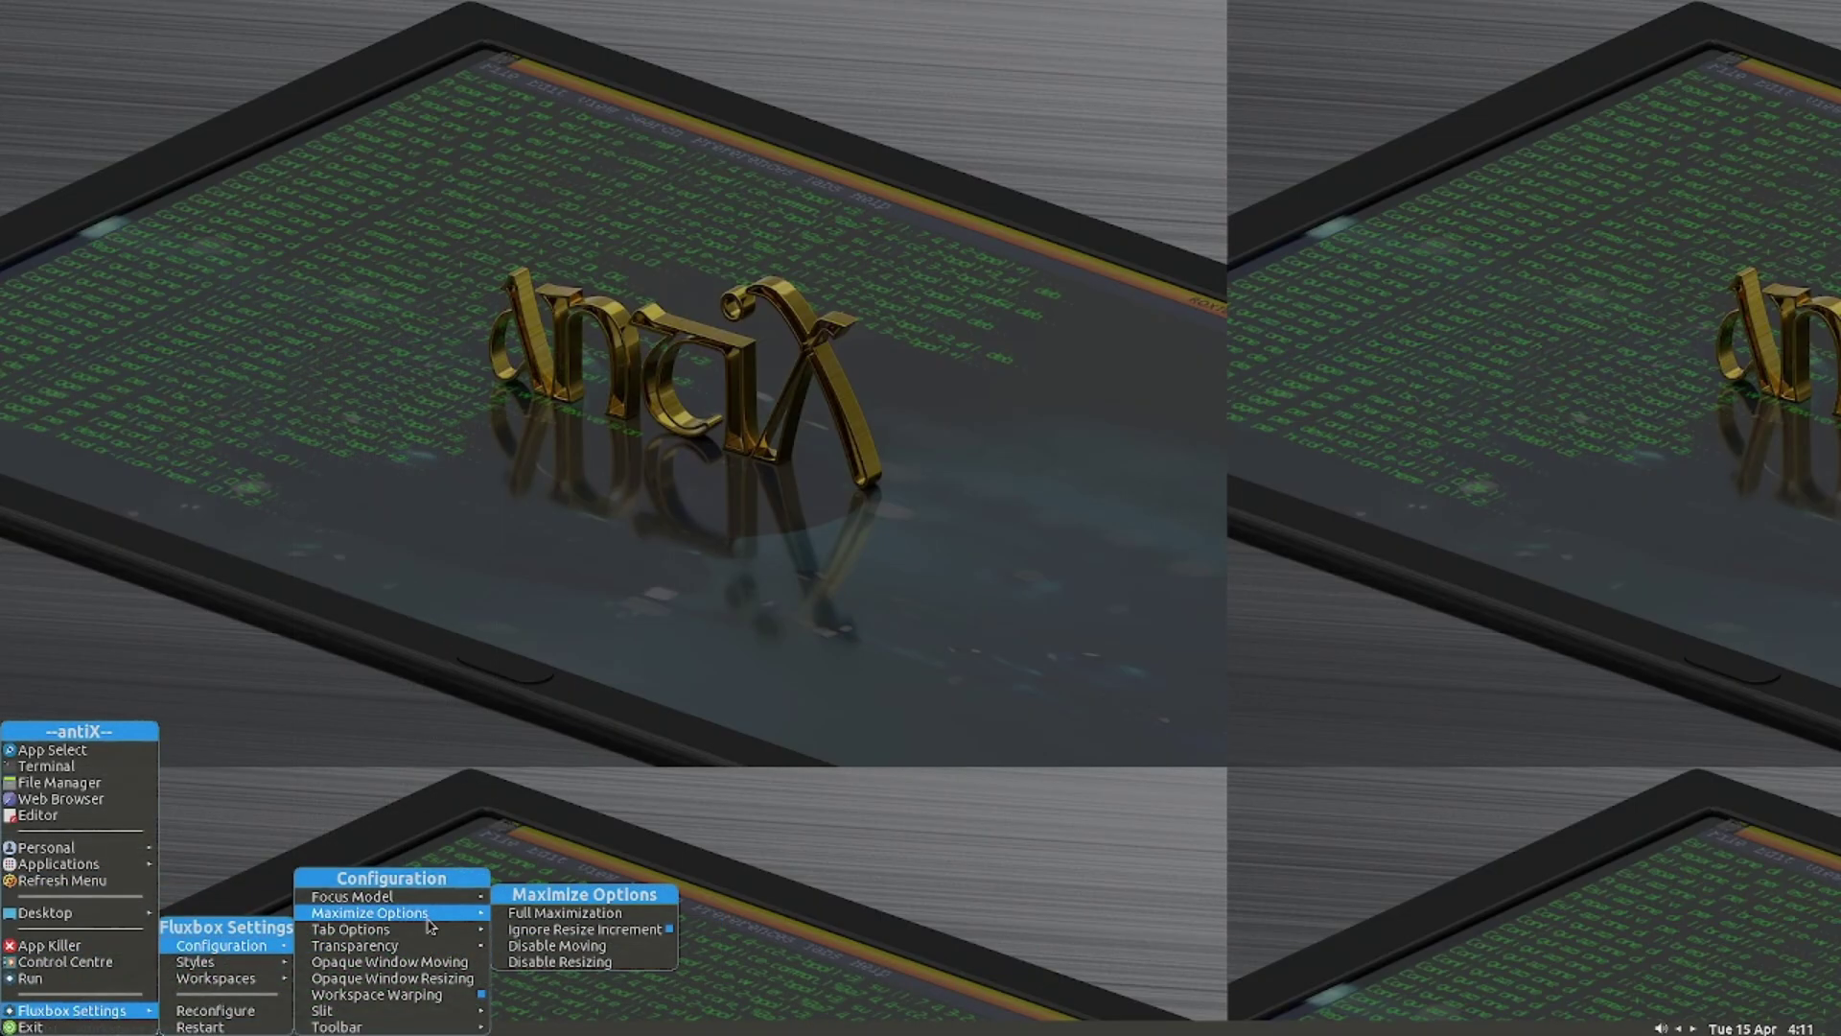
mouse_move(576, 929)
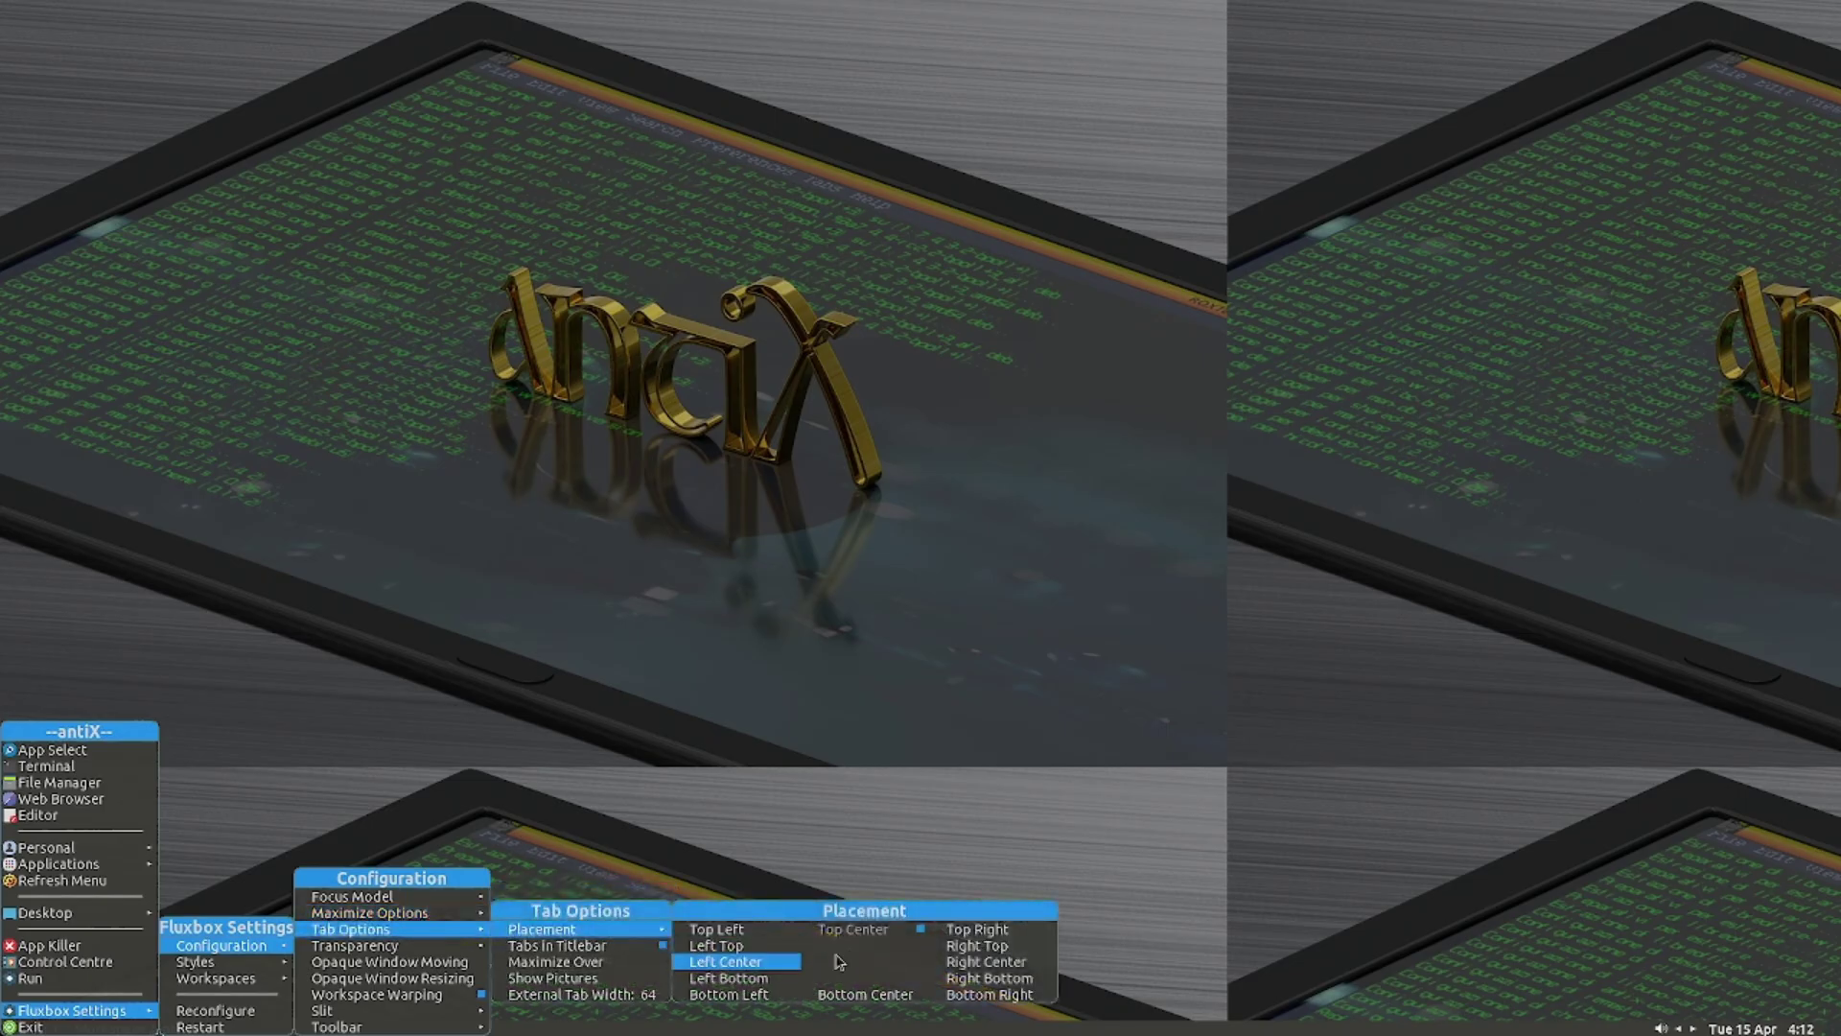
left_click(862, 993)
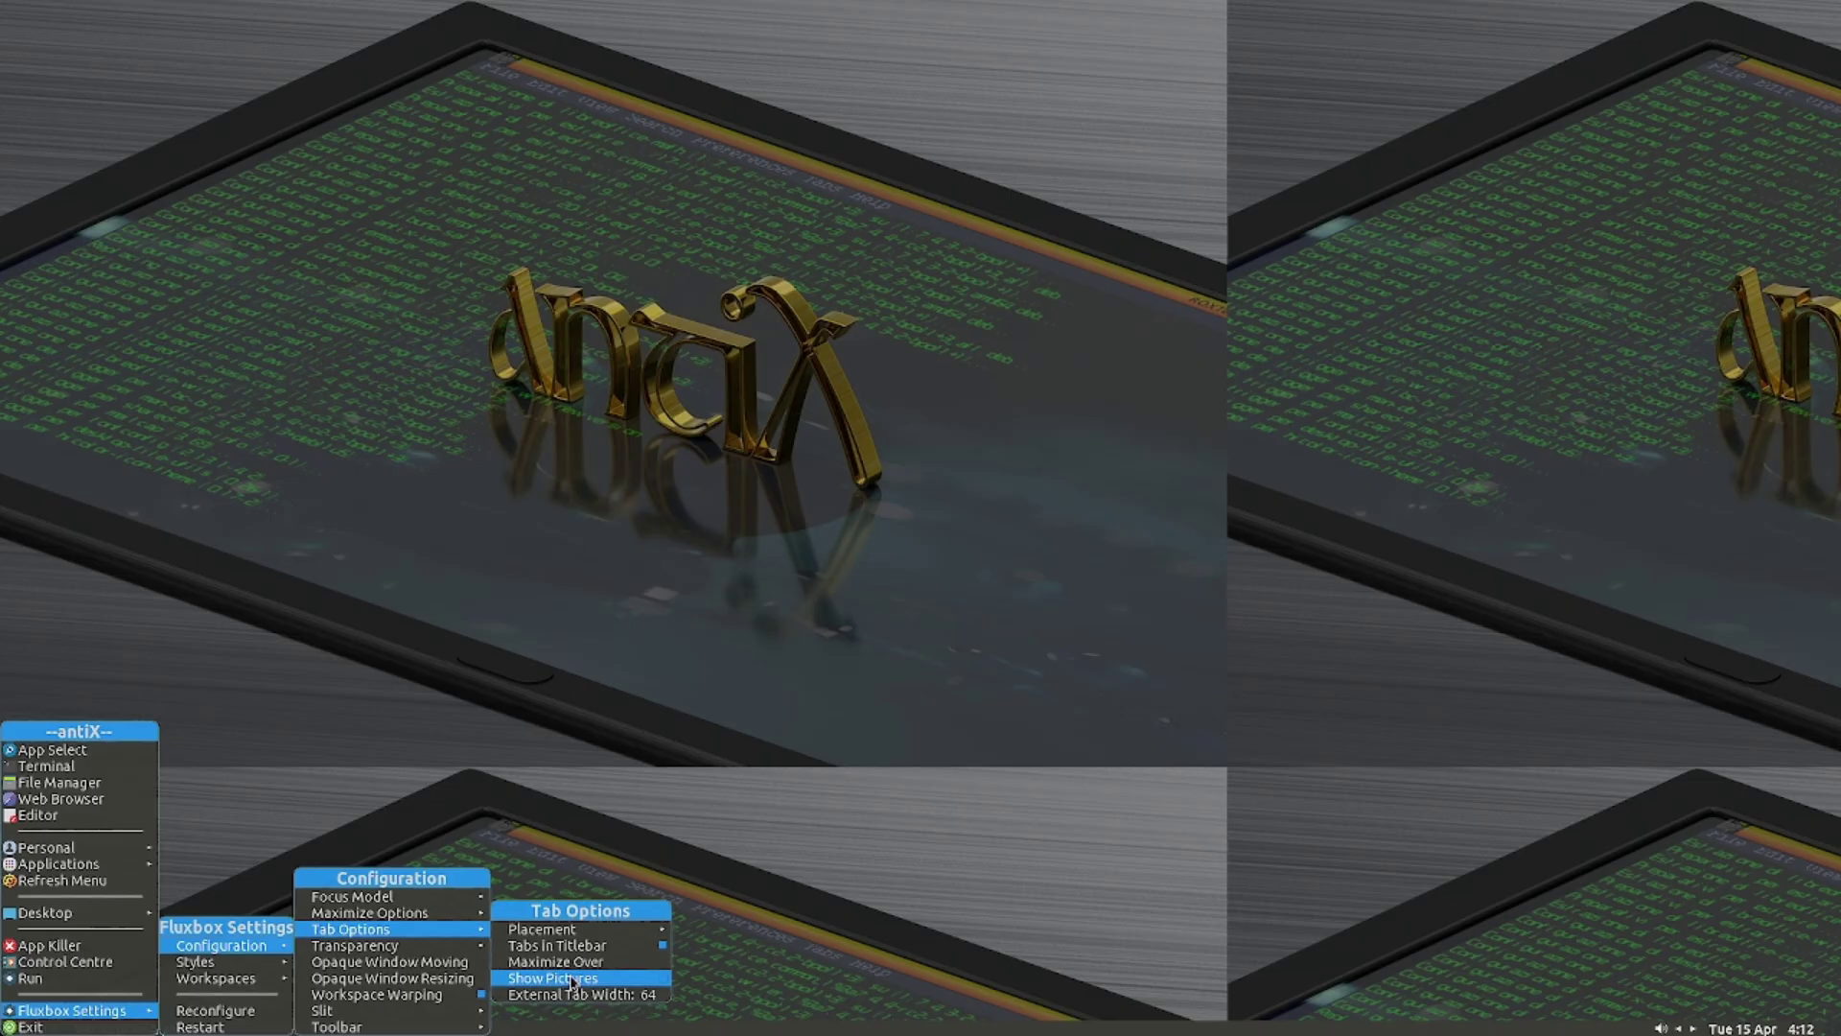
Step: Try the Fluxbox toolbar in the Top Center, Left Center, Right Center and Bottom Right placements
mouse_move(393, 948)
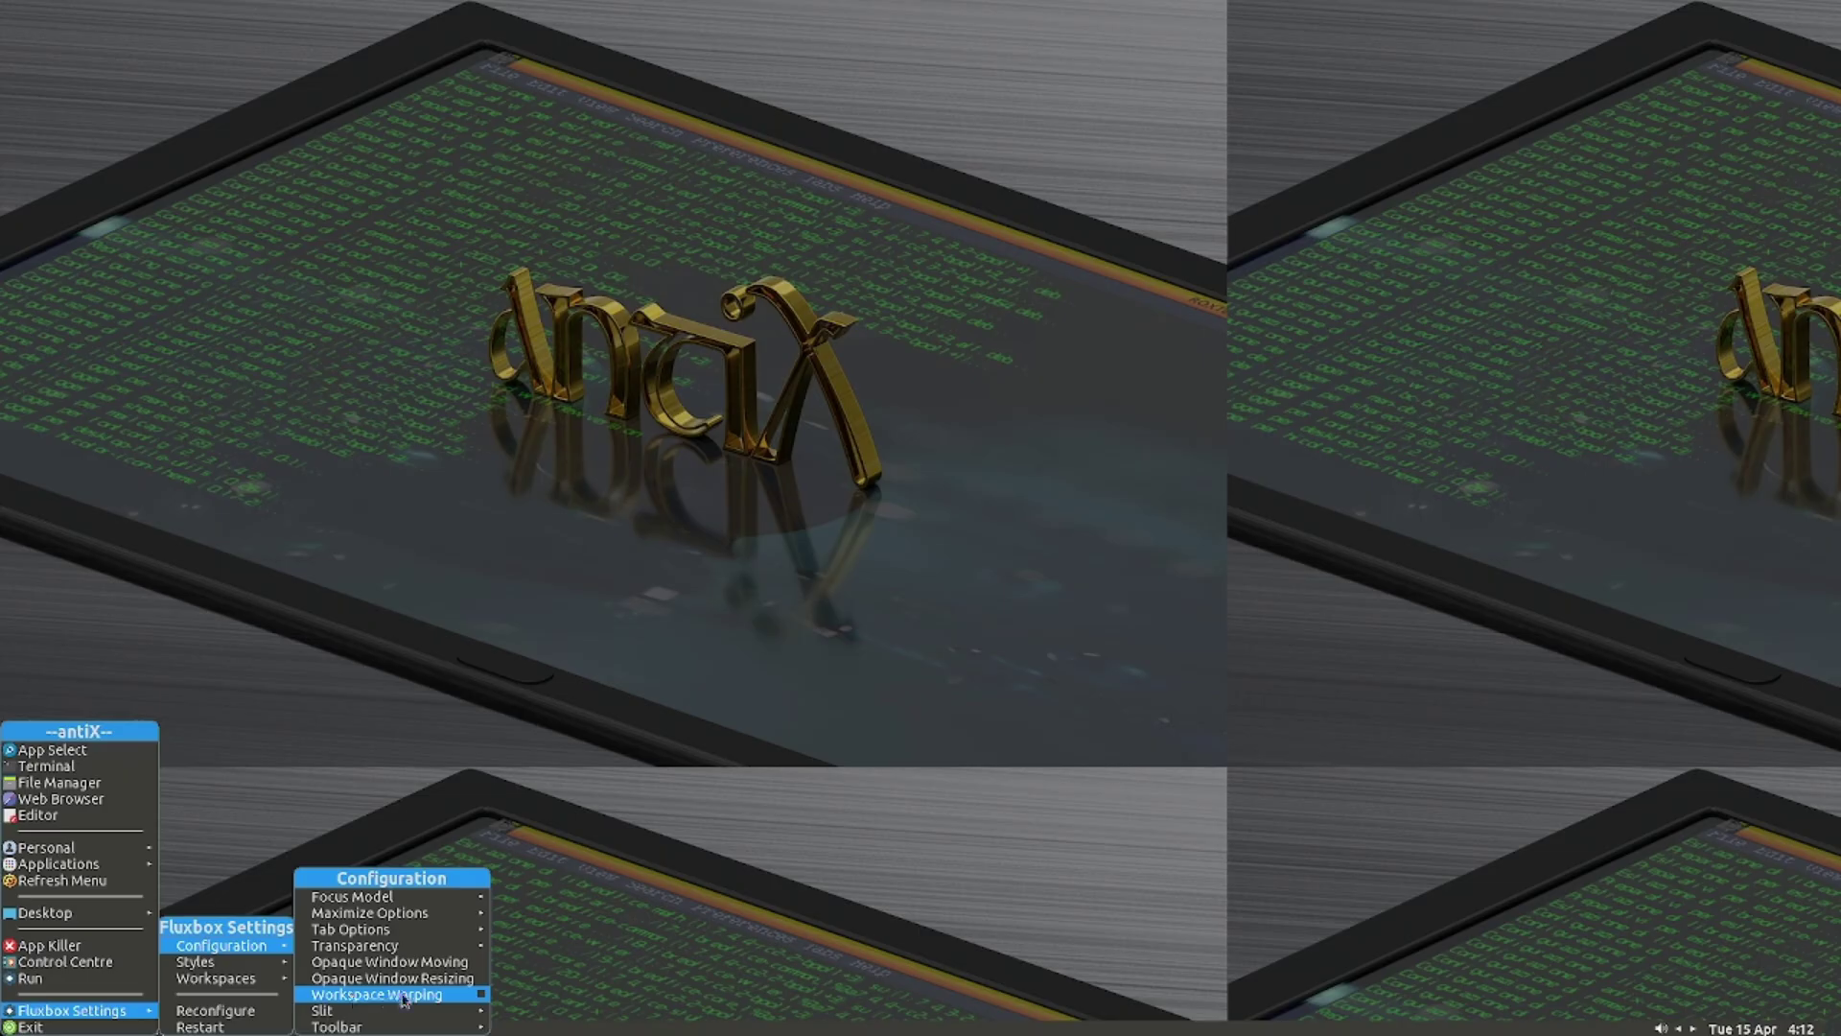
mouse_move(368, 1015)
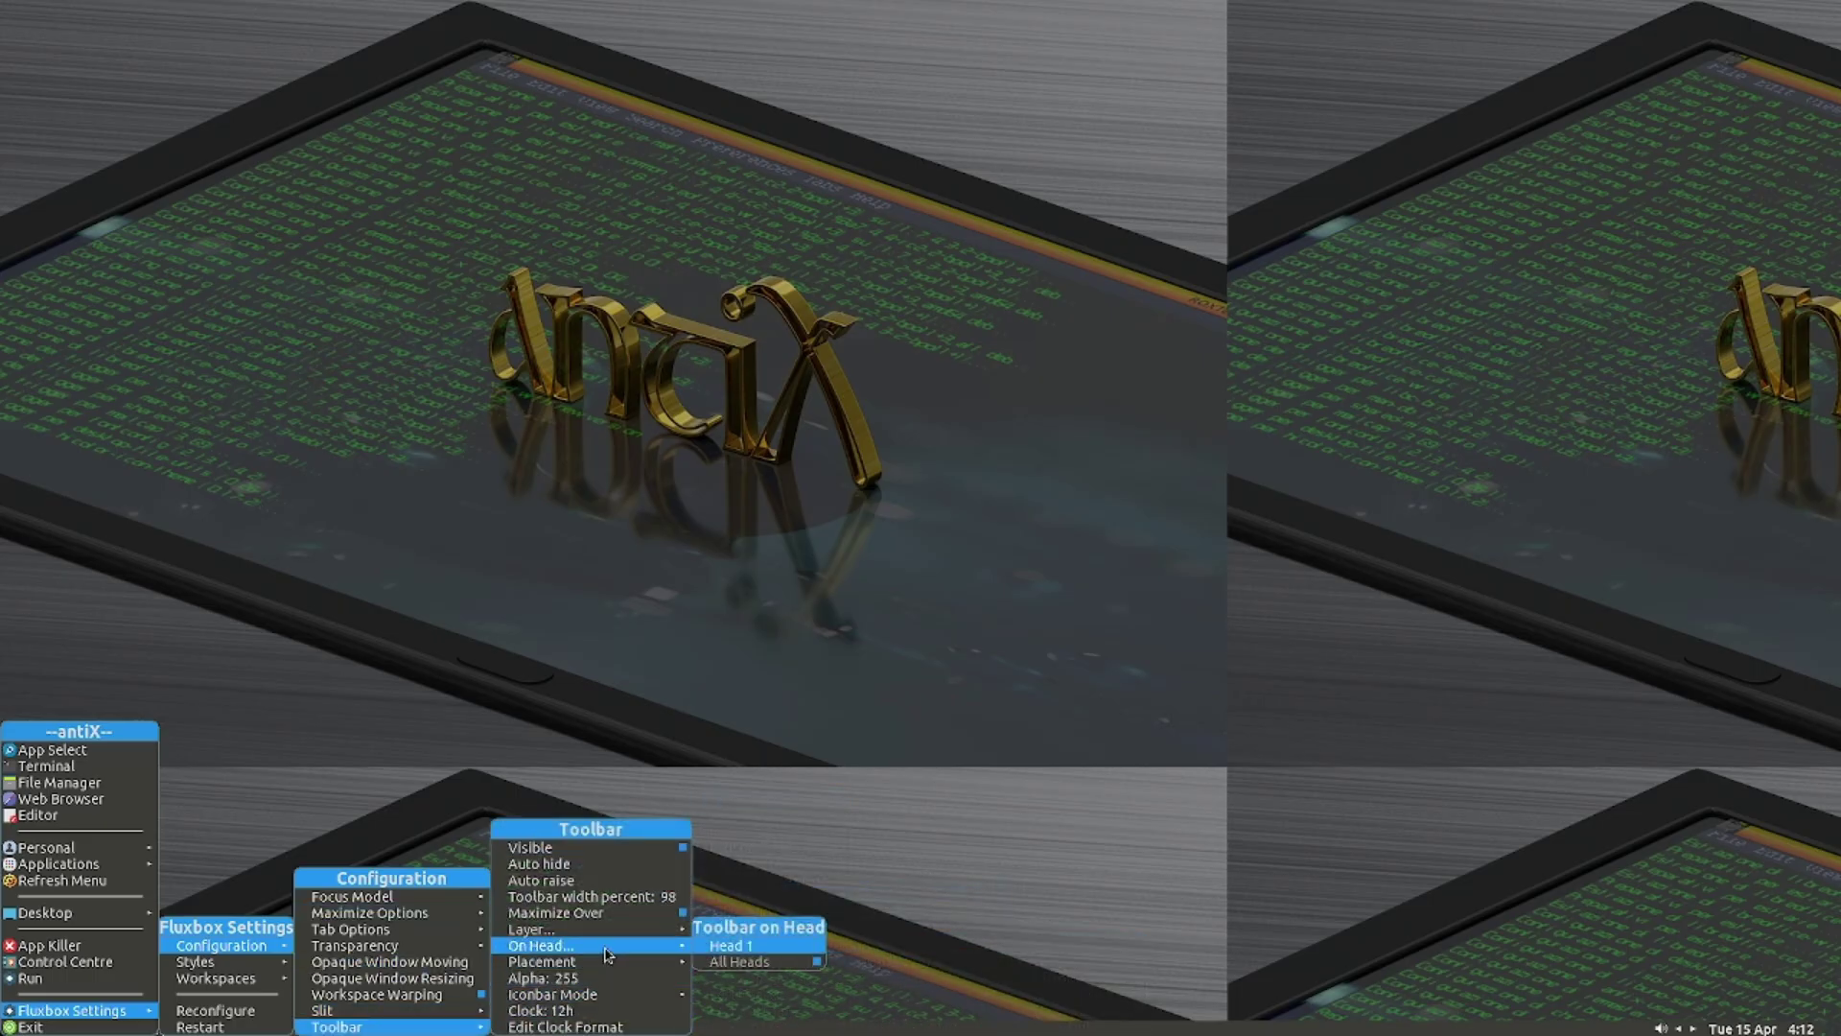
mouse_move(606, 937)
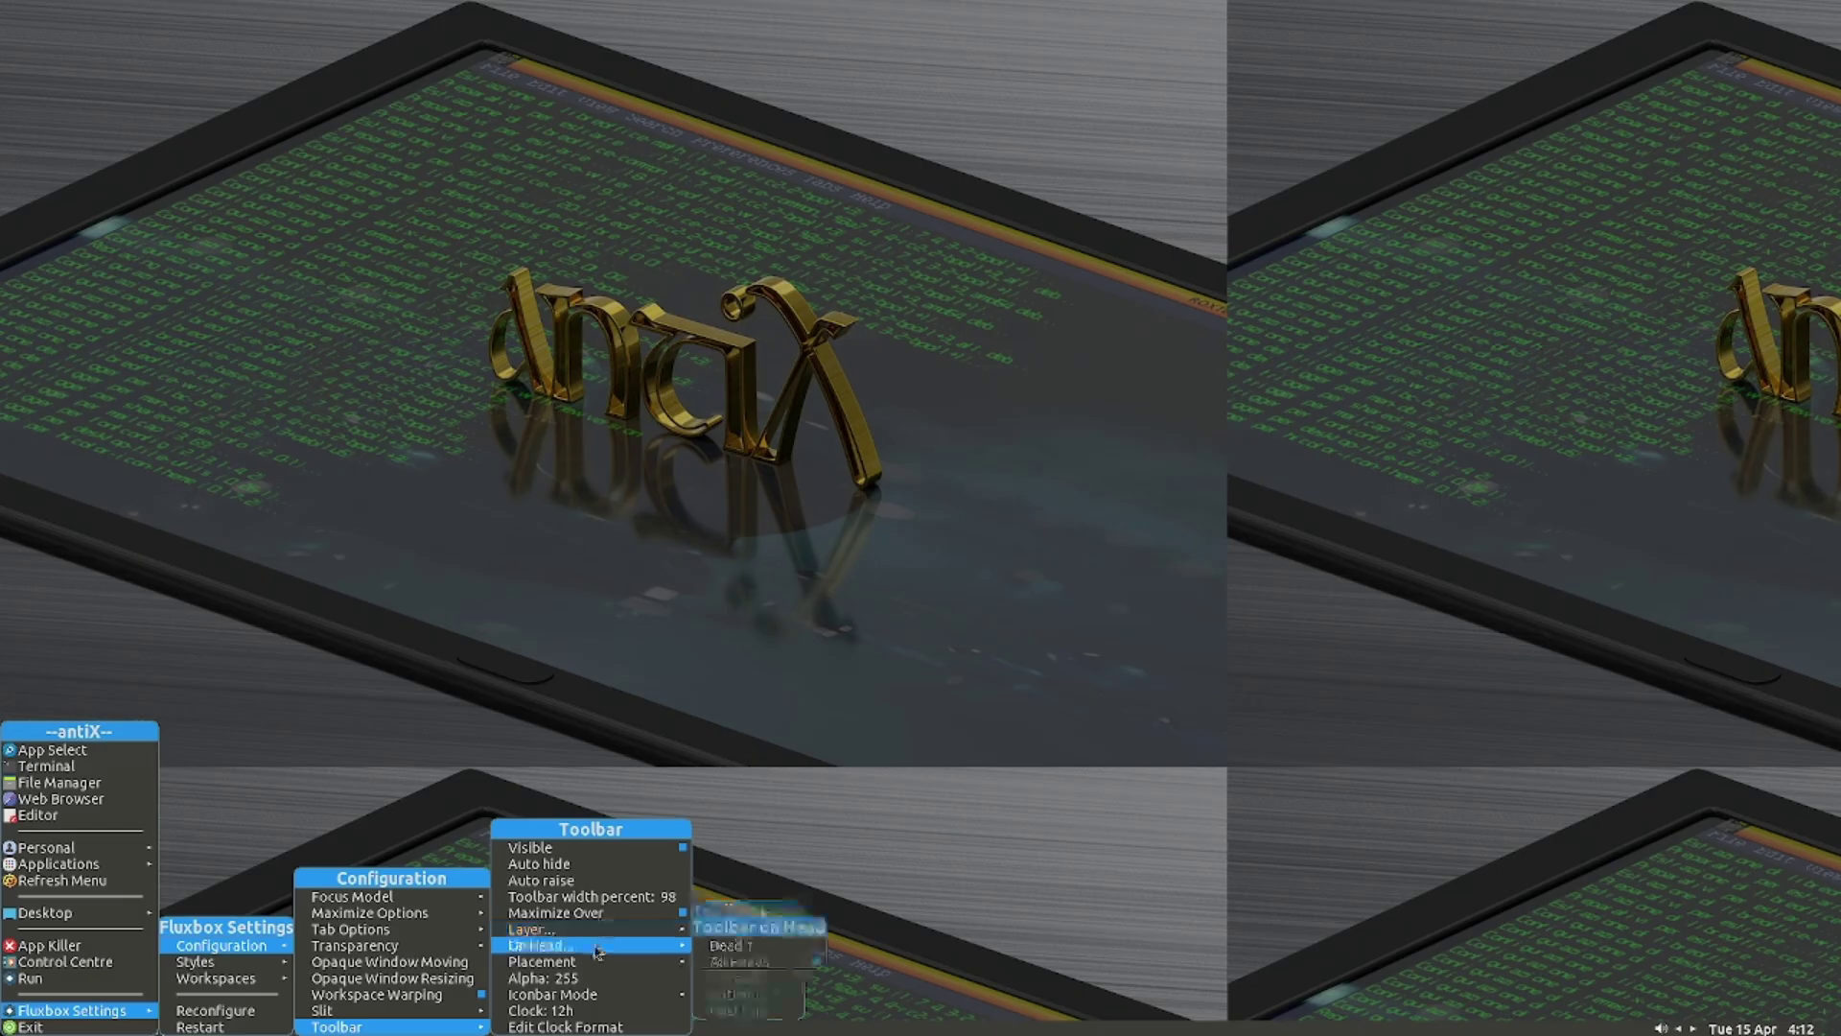
mouse_move(581, 967)
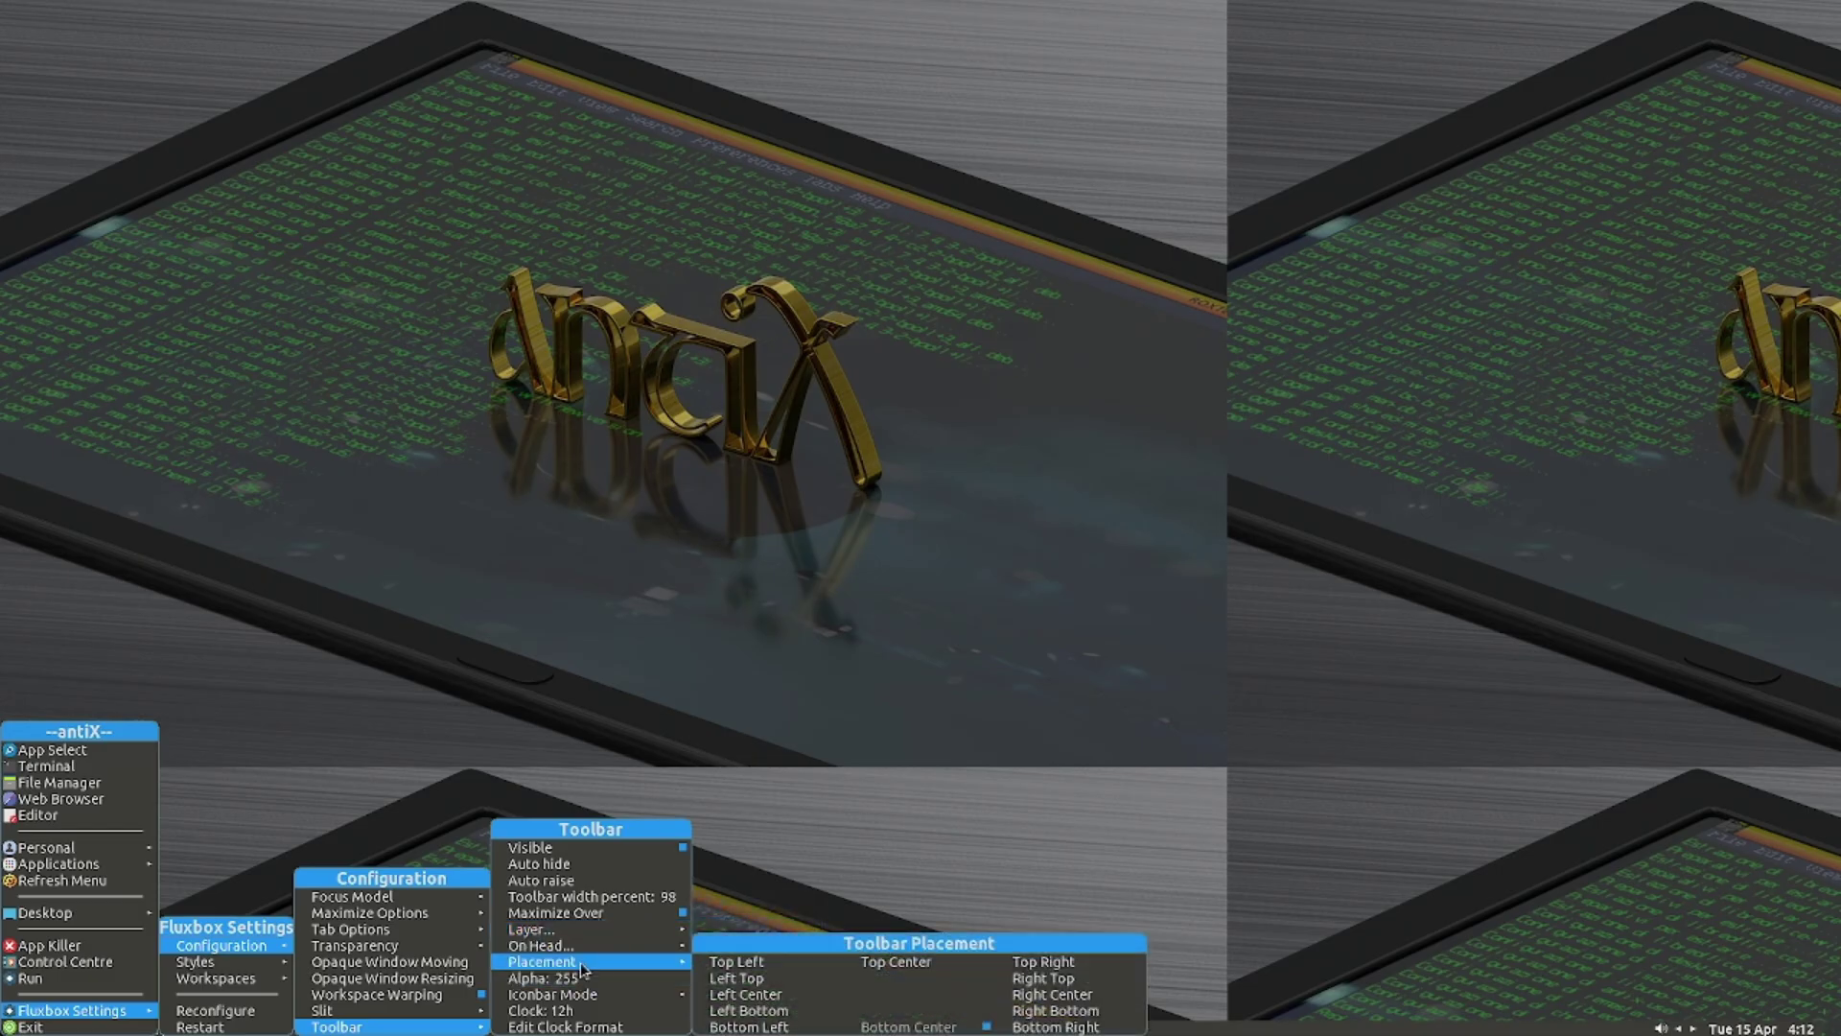
left_click(890, 963)
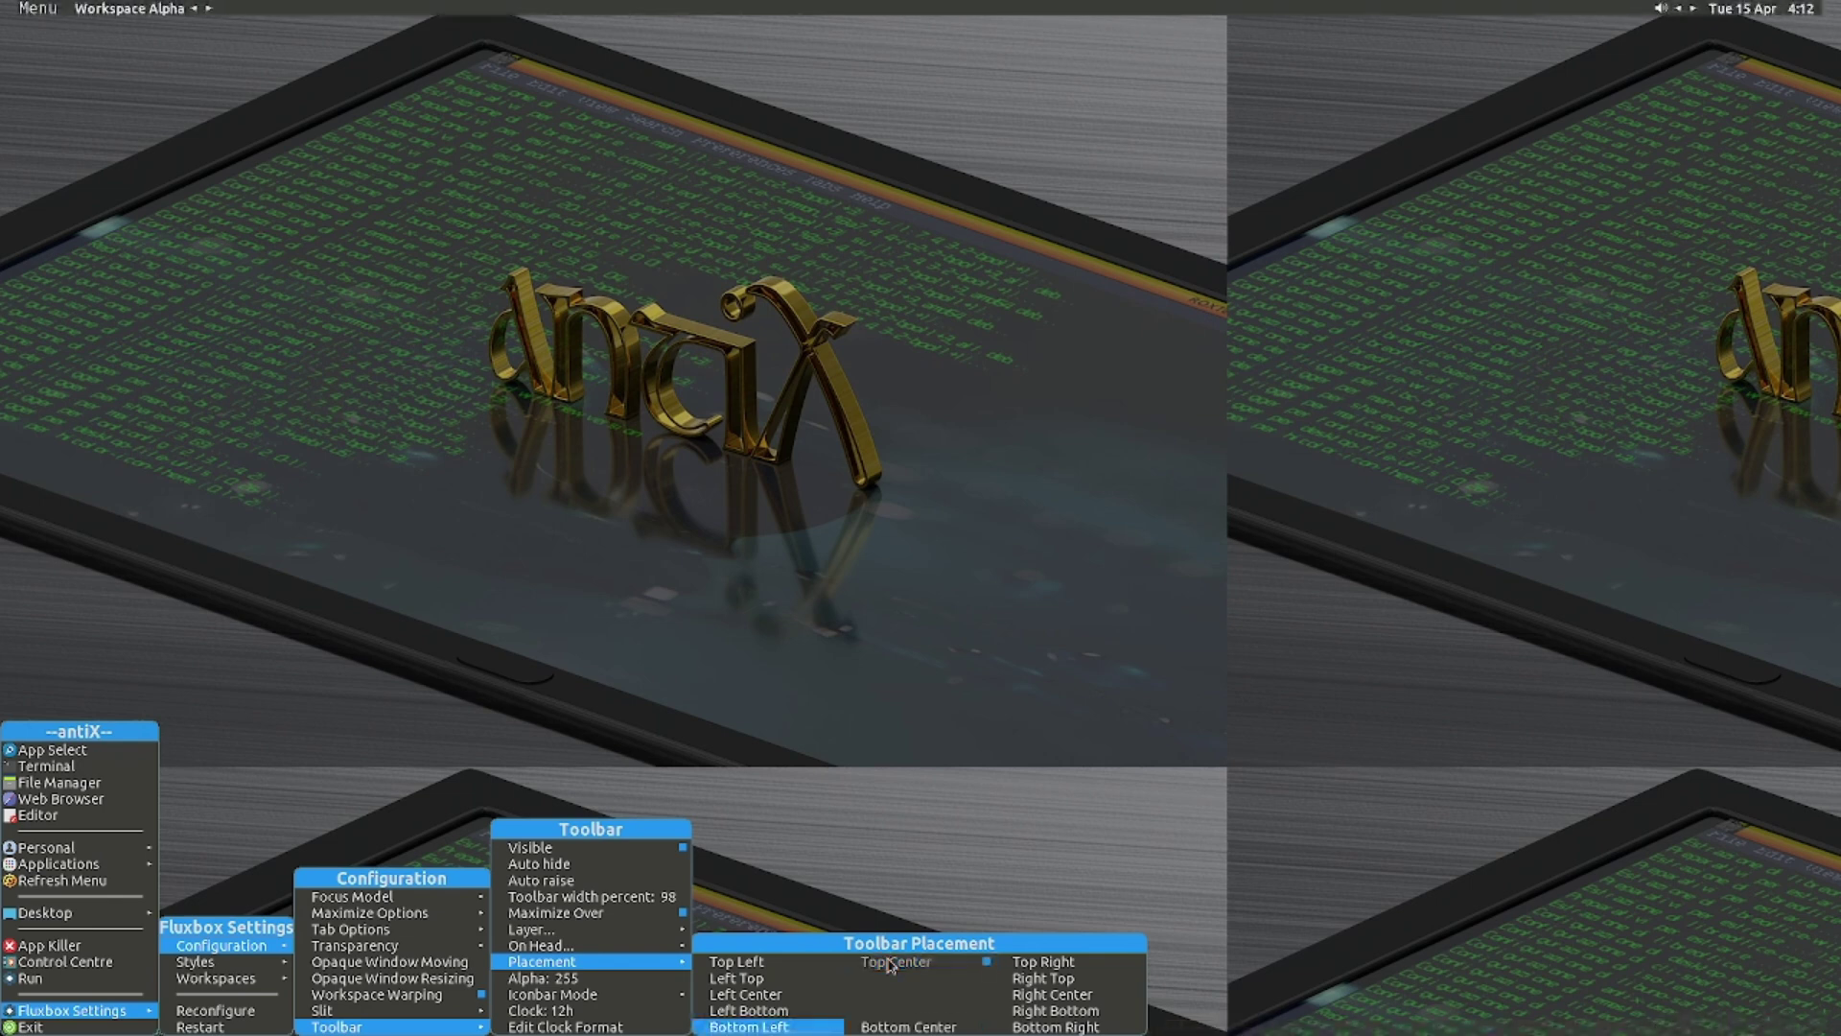
left_click(783, 997)
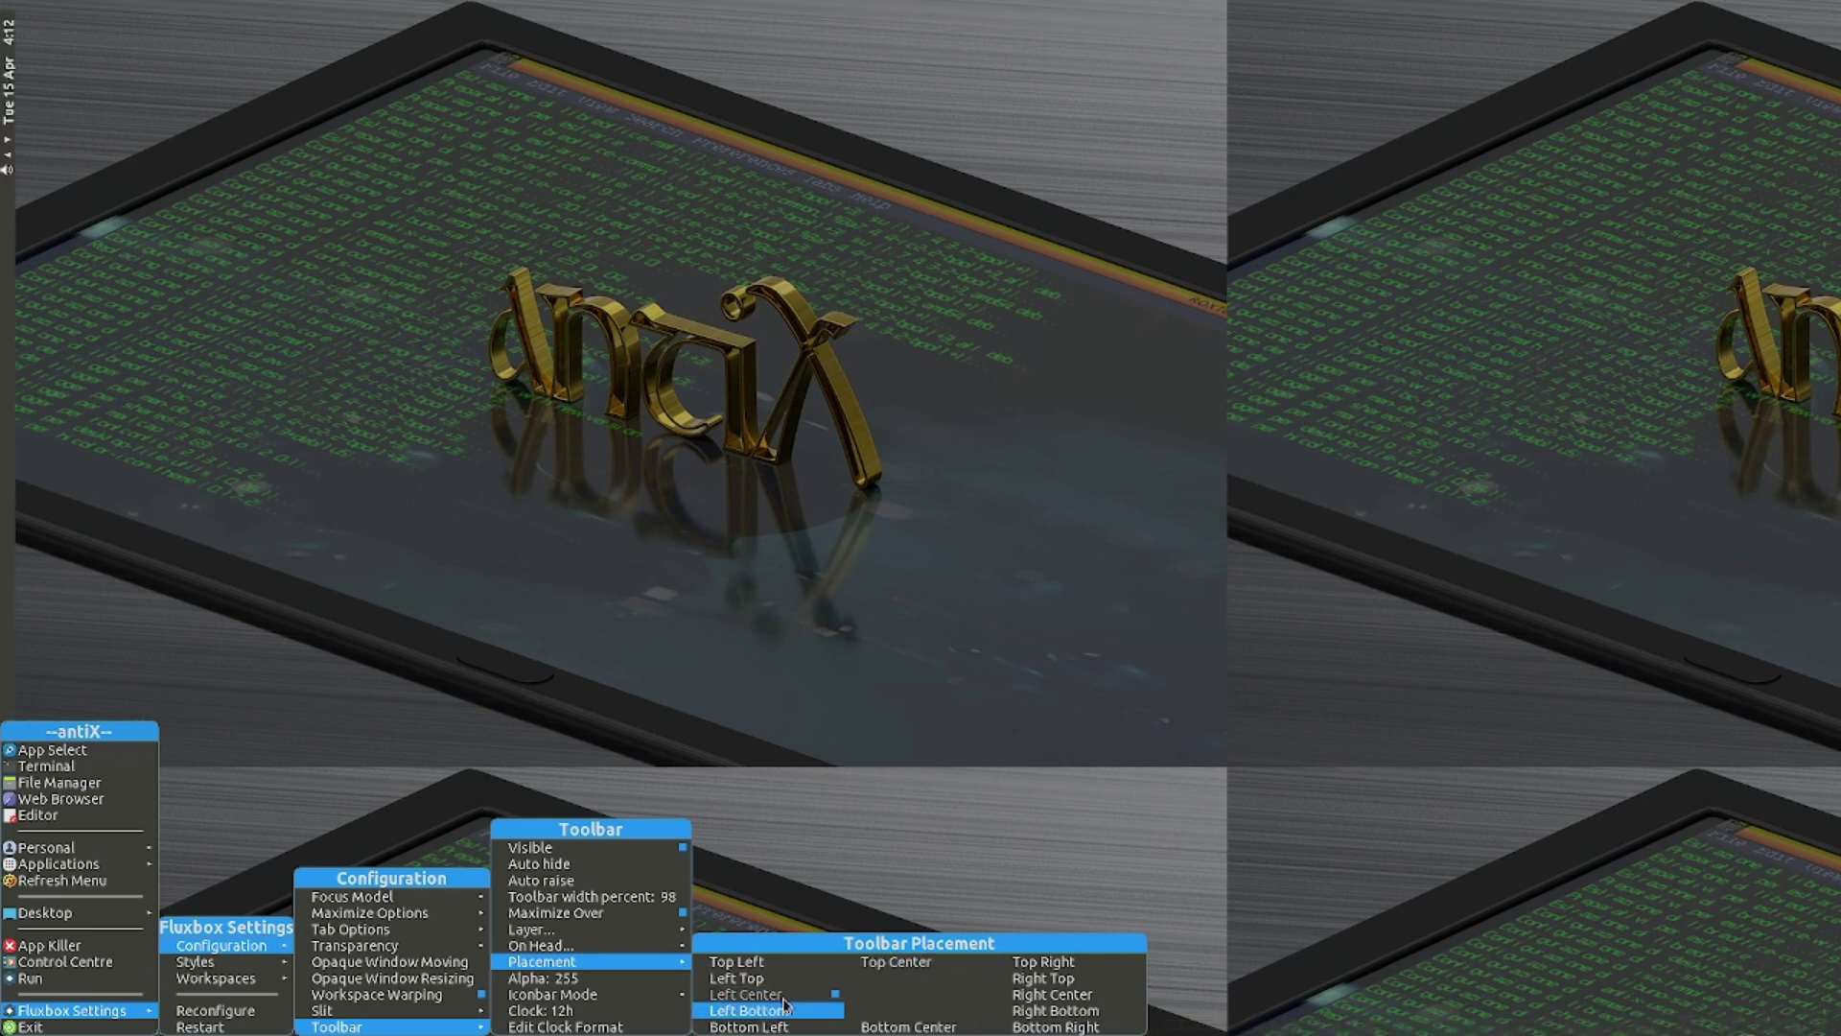
left_click(1135, 998)
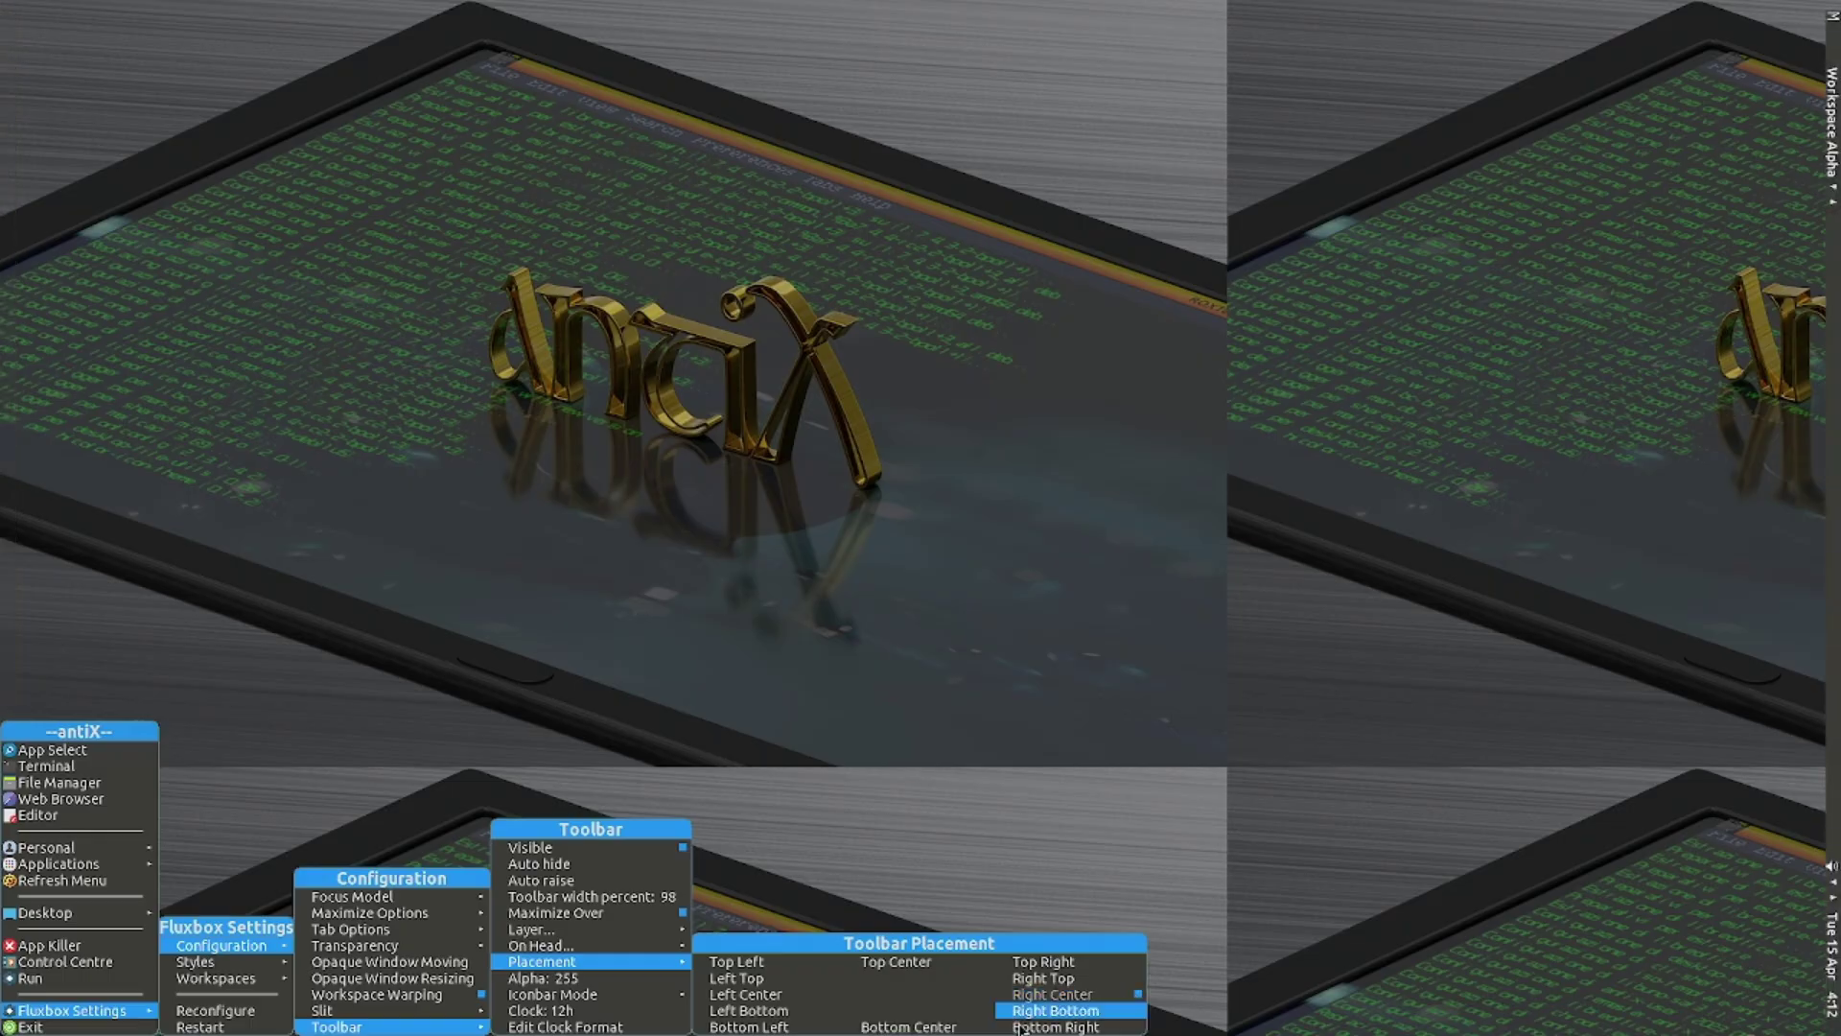
left_click(1053, 1027)
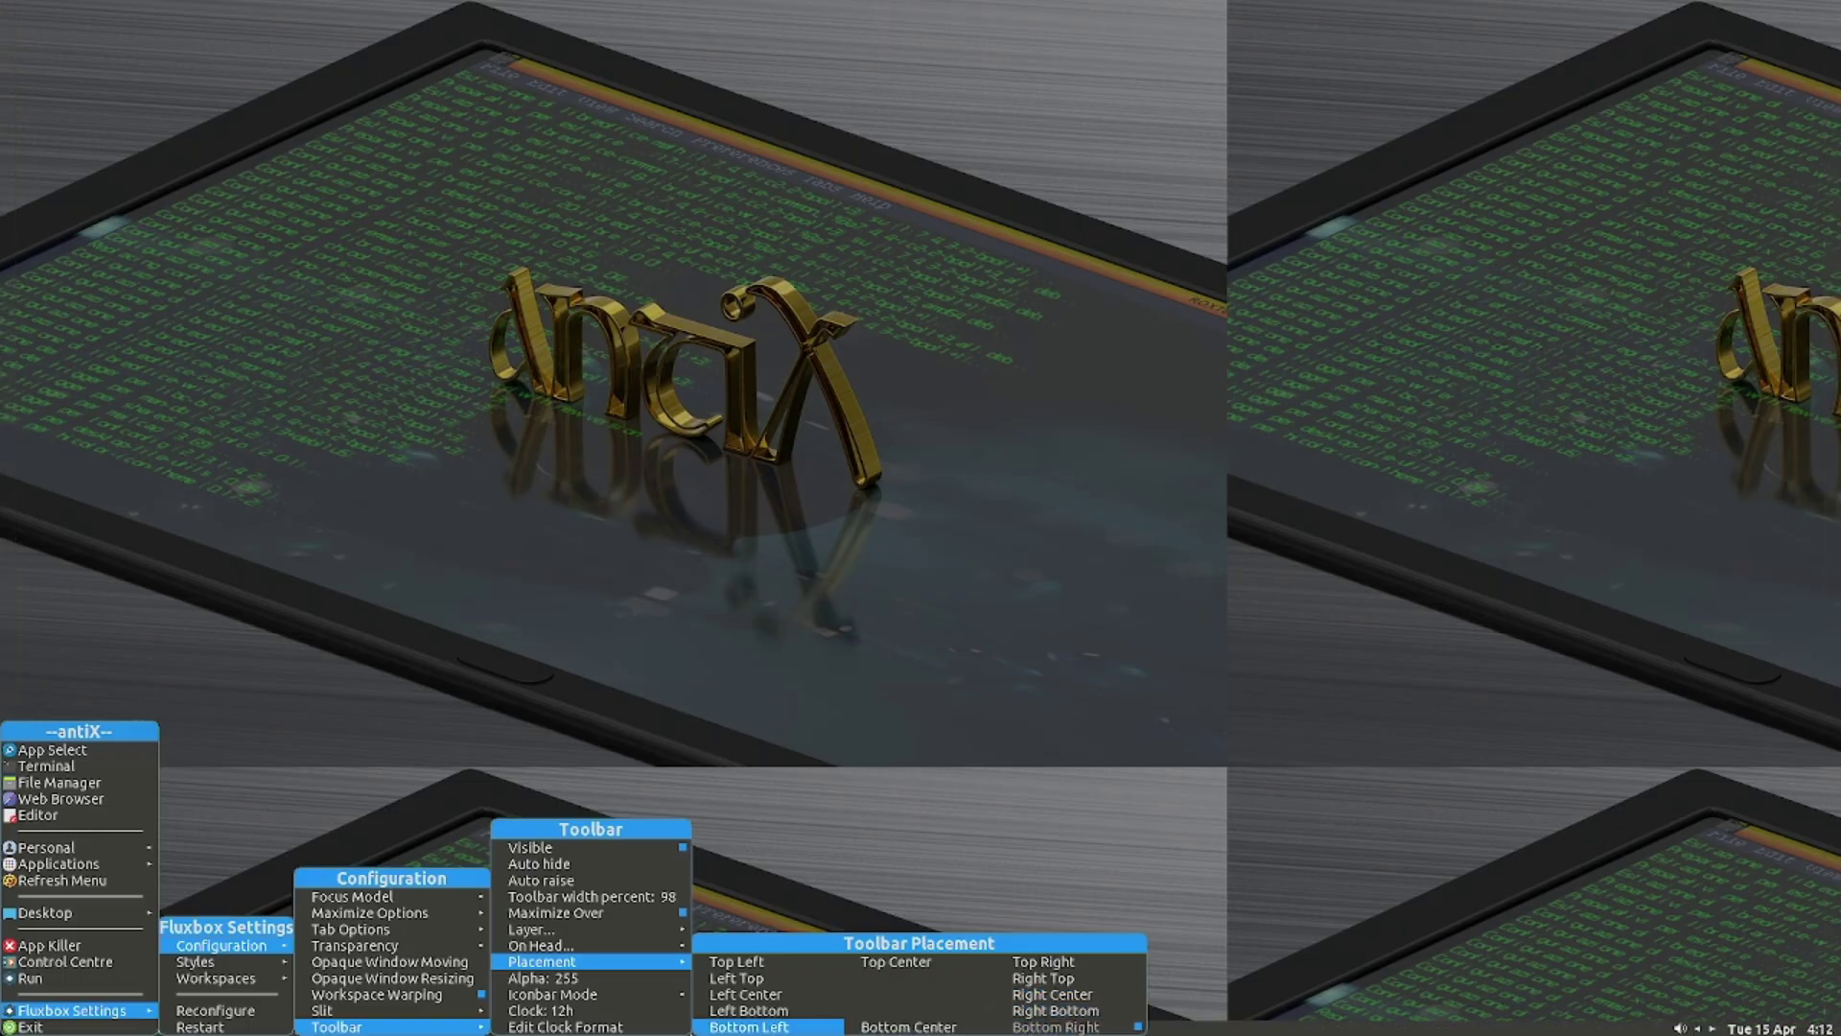
left_click(1248, 611)
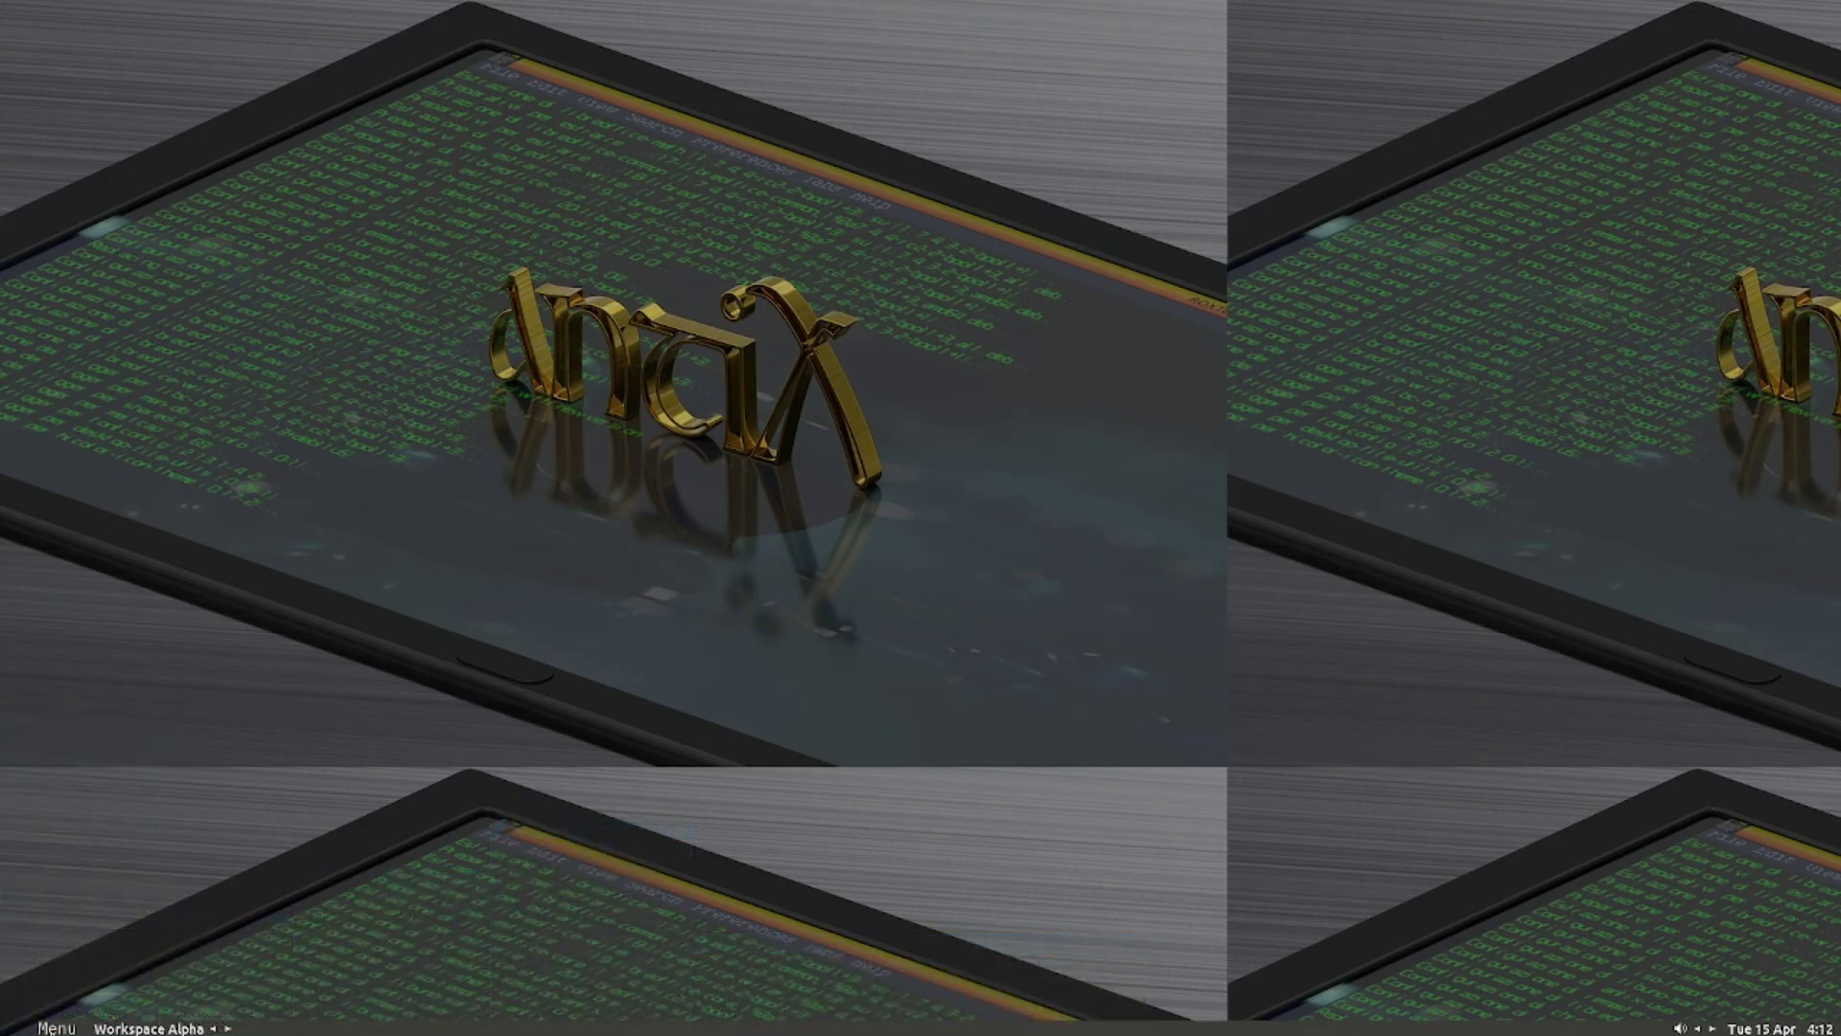
Step: Set the Fluxbox toolbar placement to Bottom Left
left_click(54, 1028)
mouse_move(77, 1010)
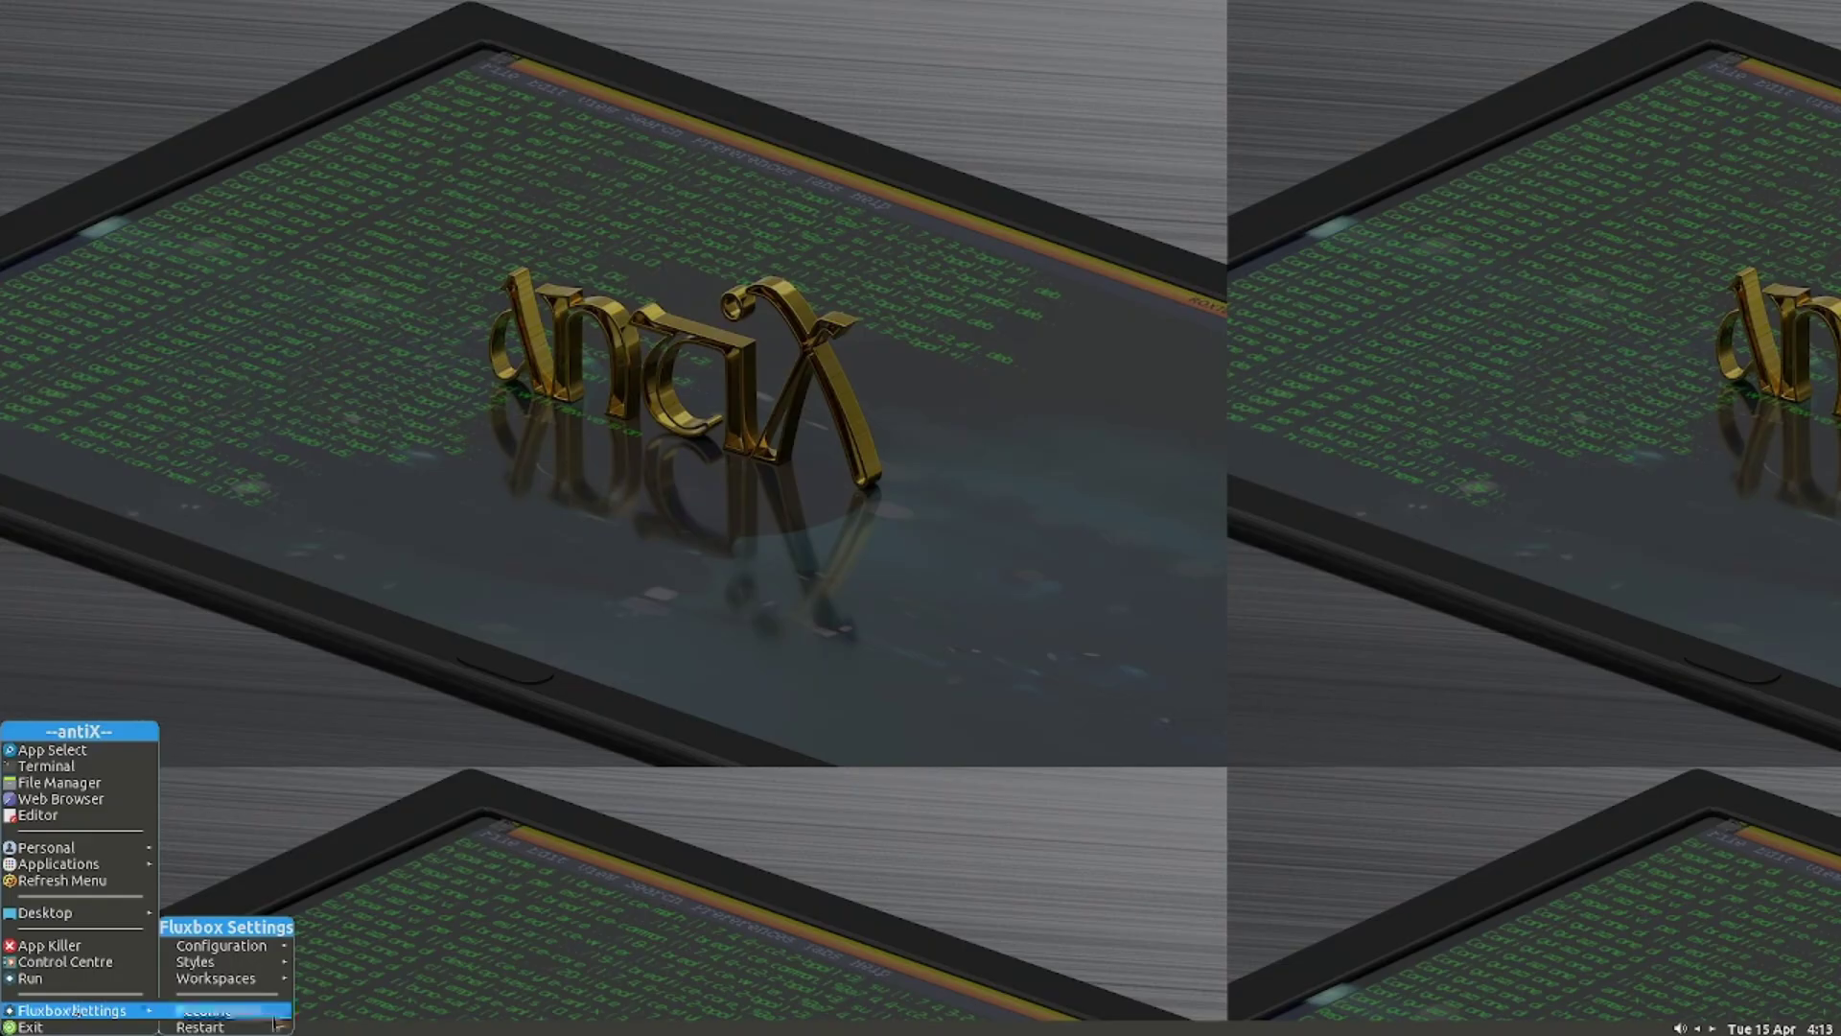
mouse_move(263, 984)
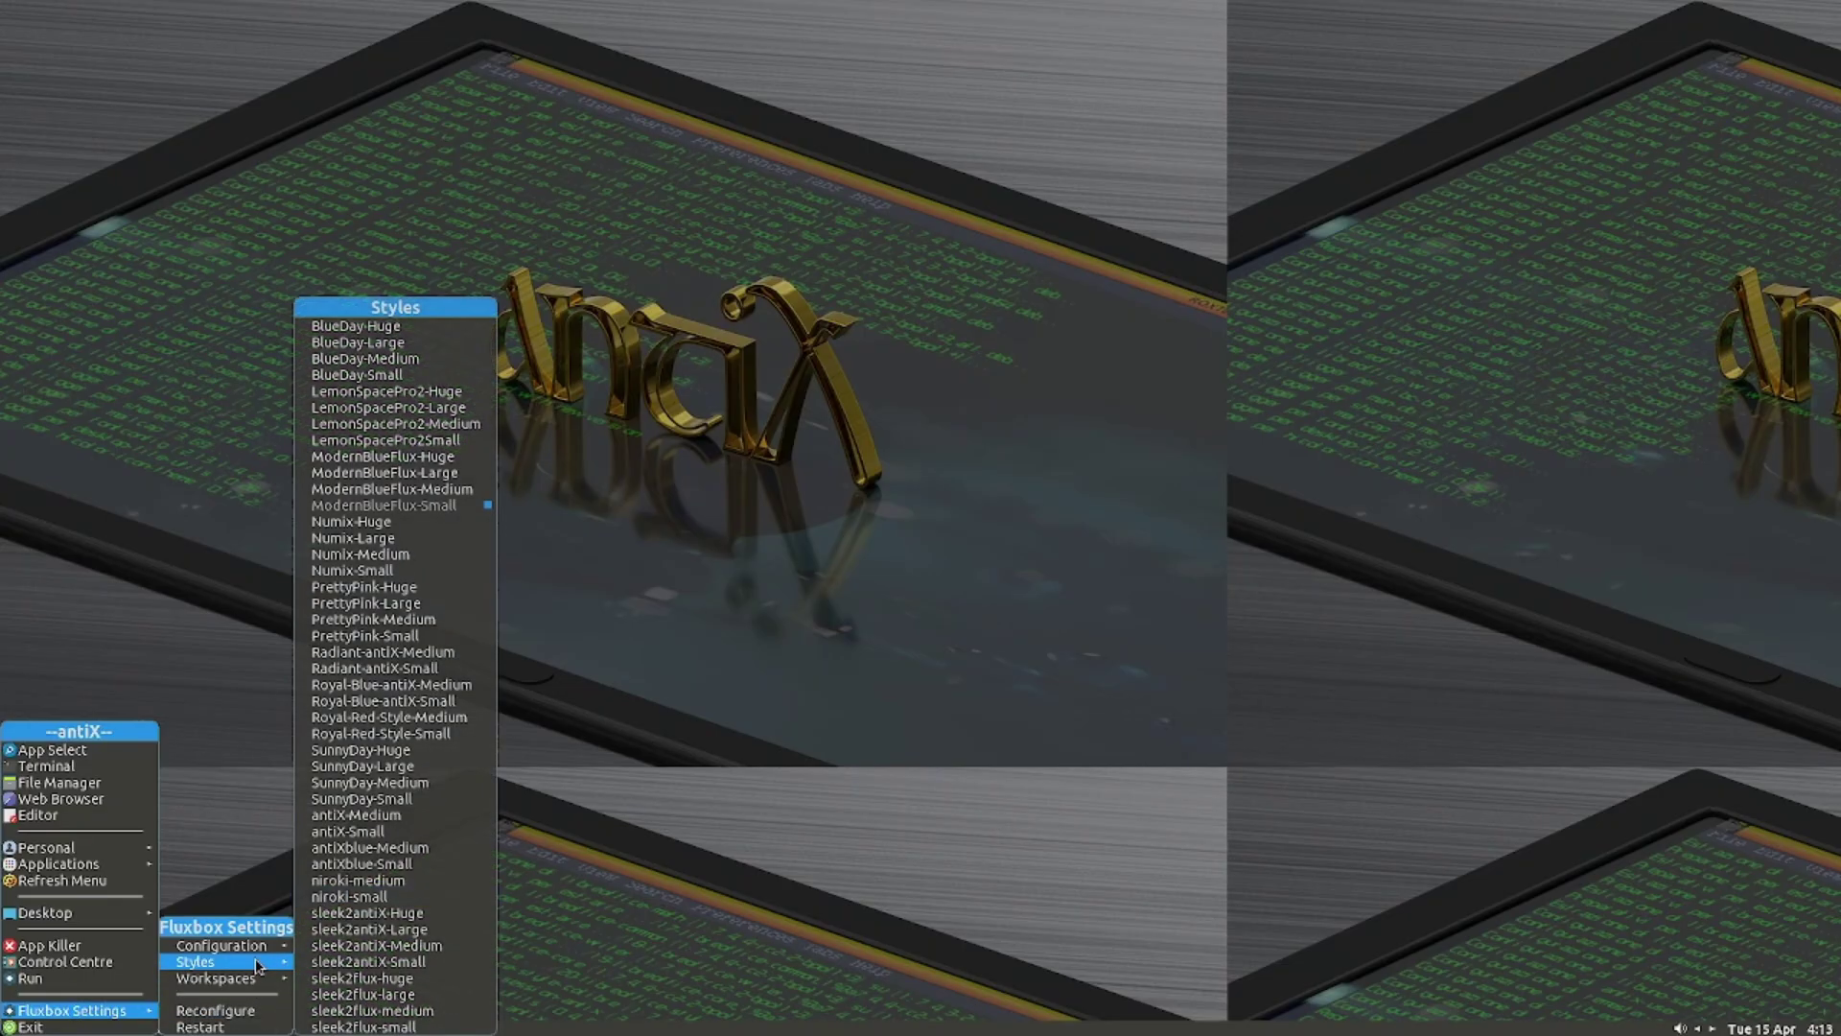
mouse_move(223, 946)
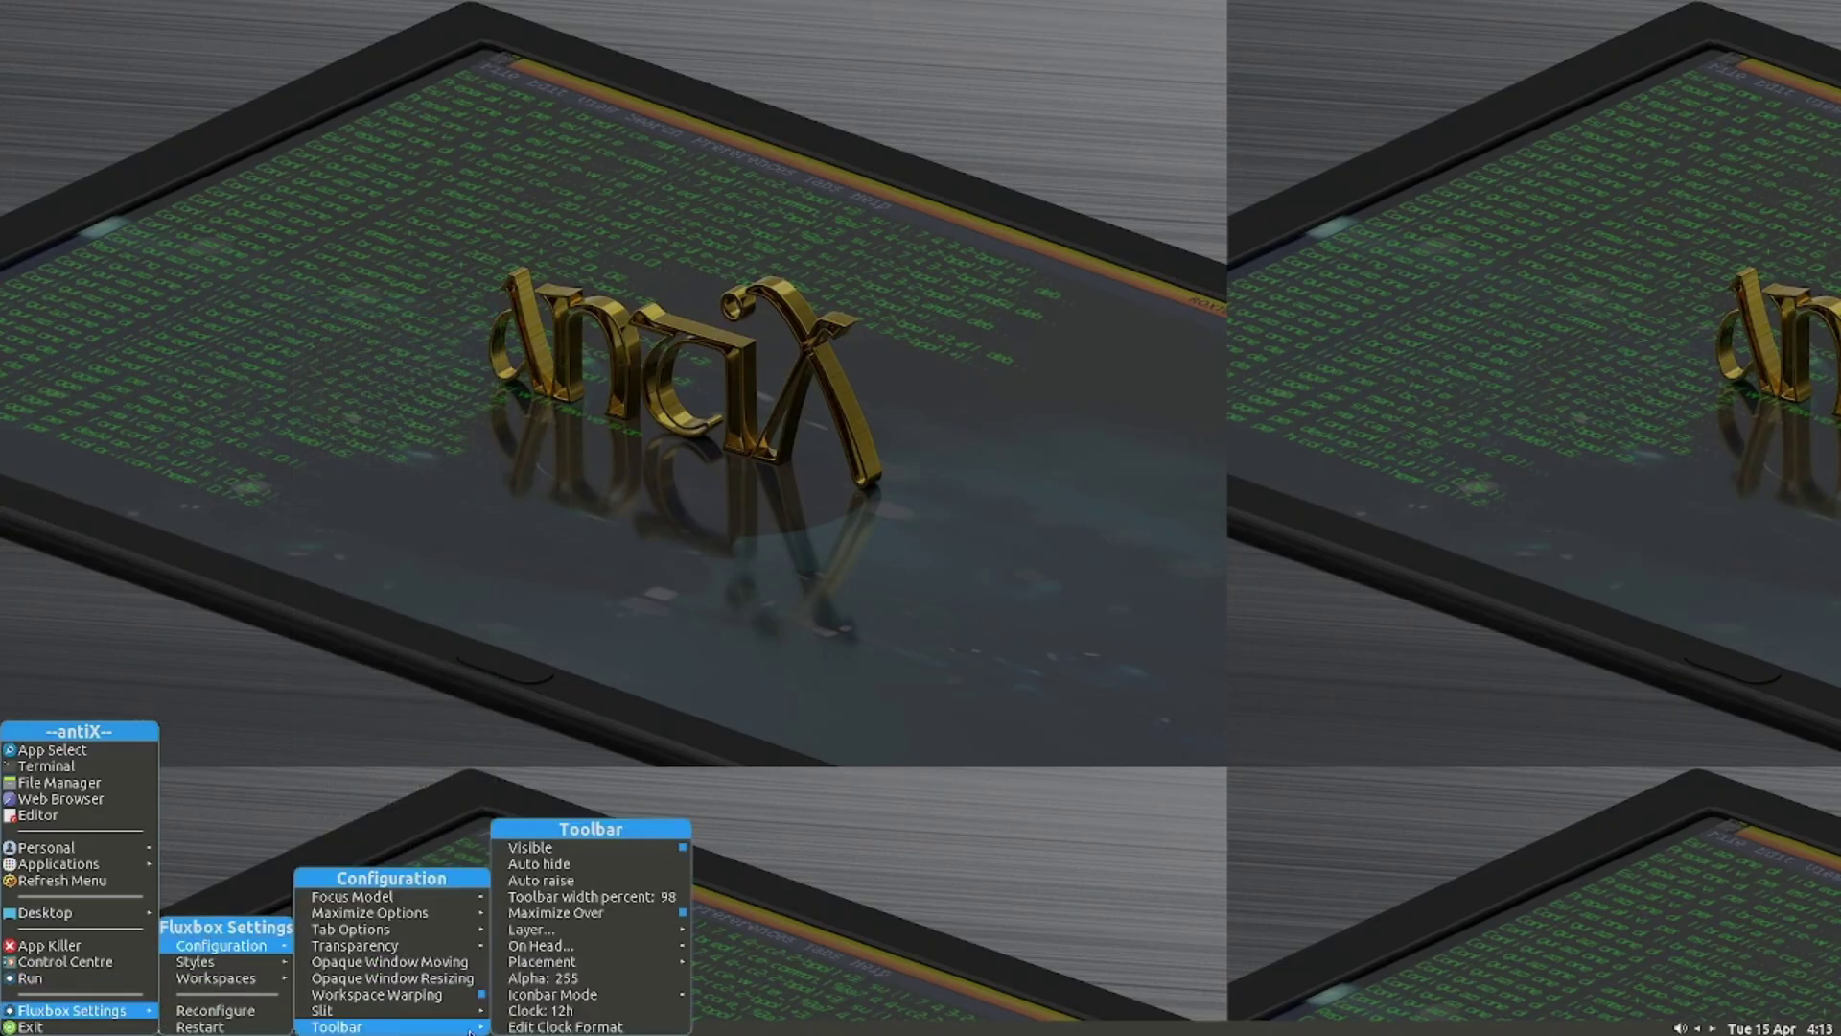
mouse_move(581, 963)
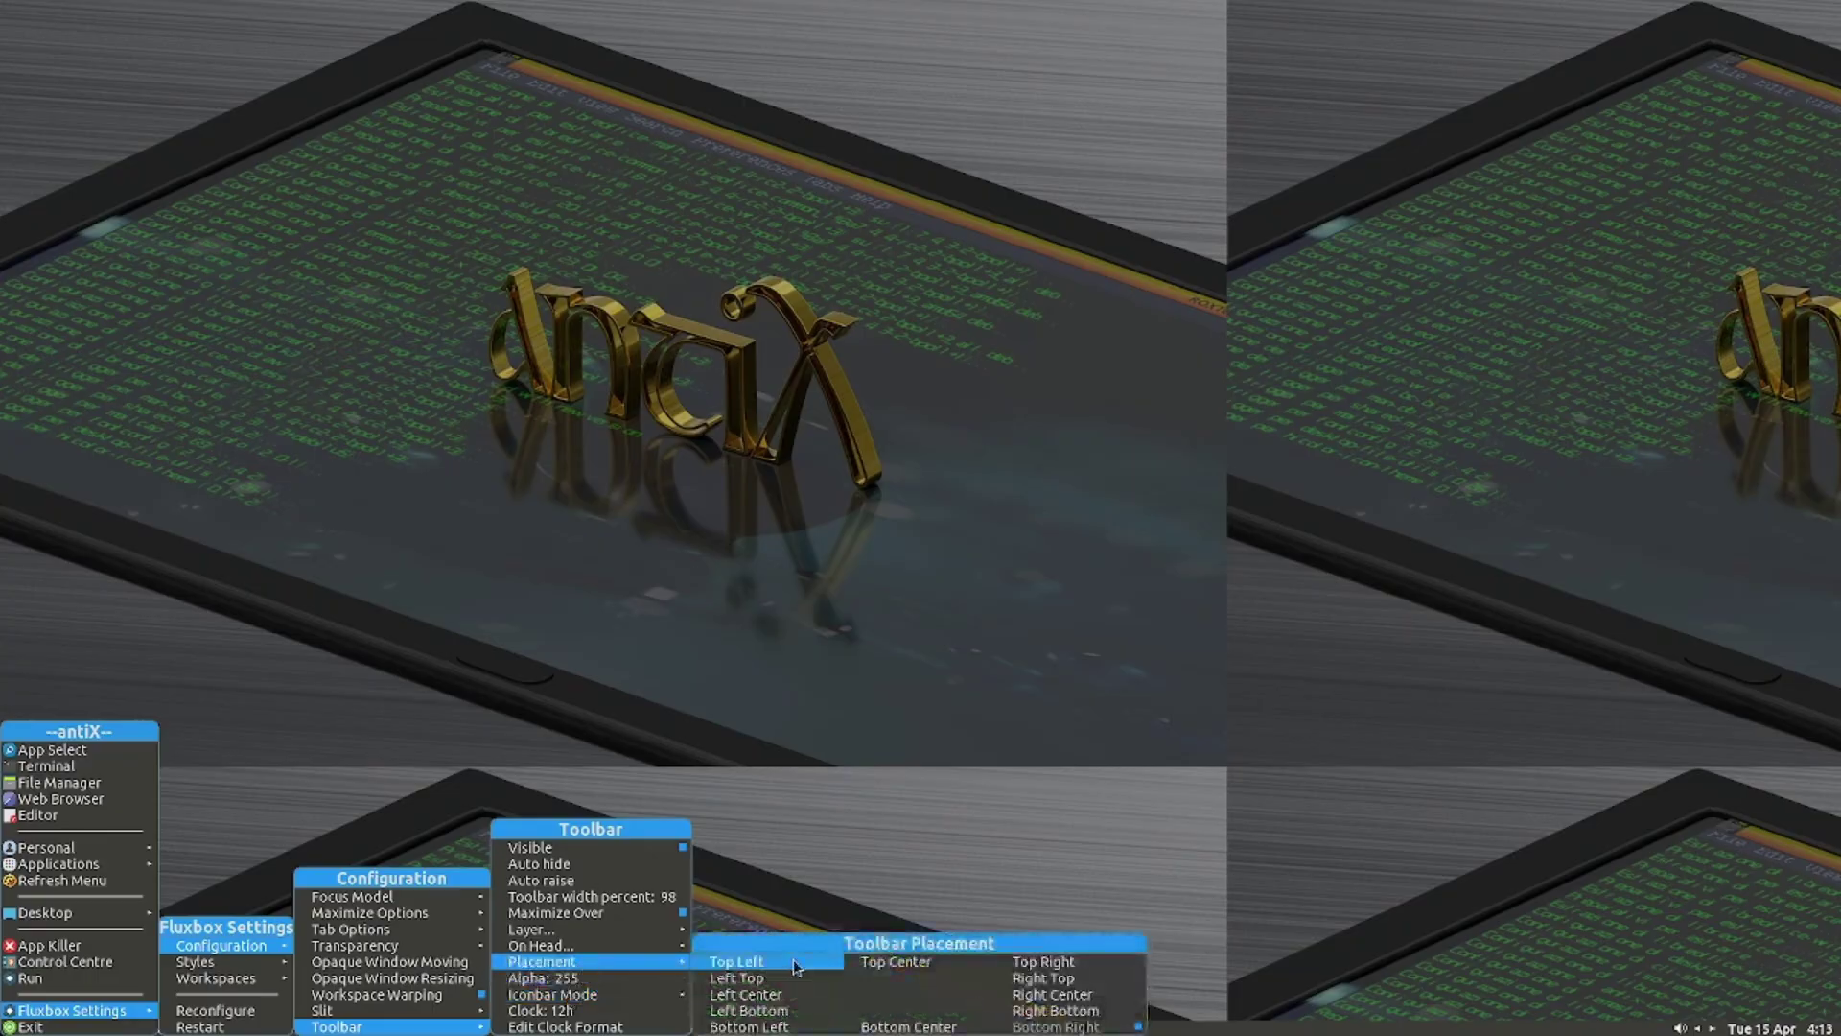
left_click(748, 1027)
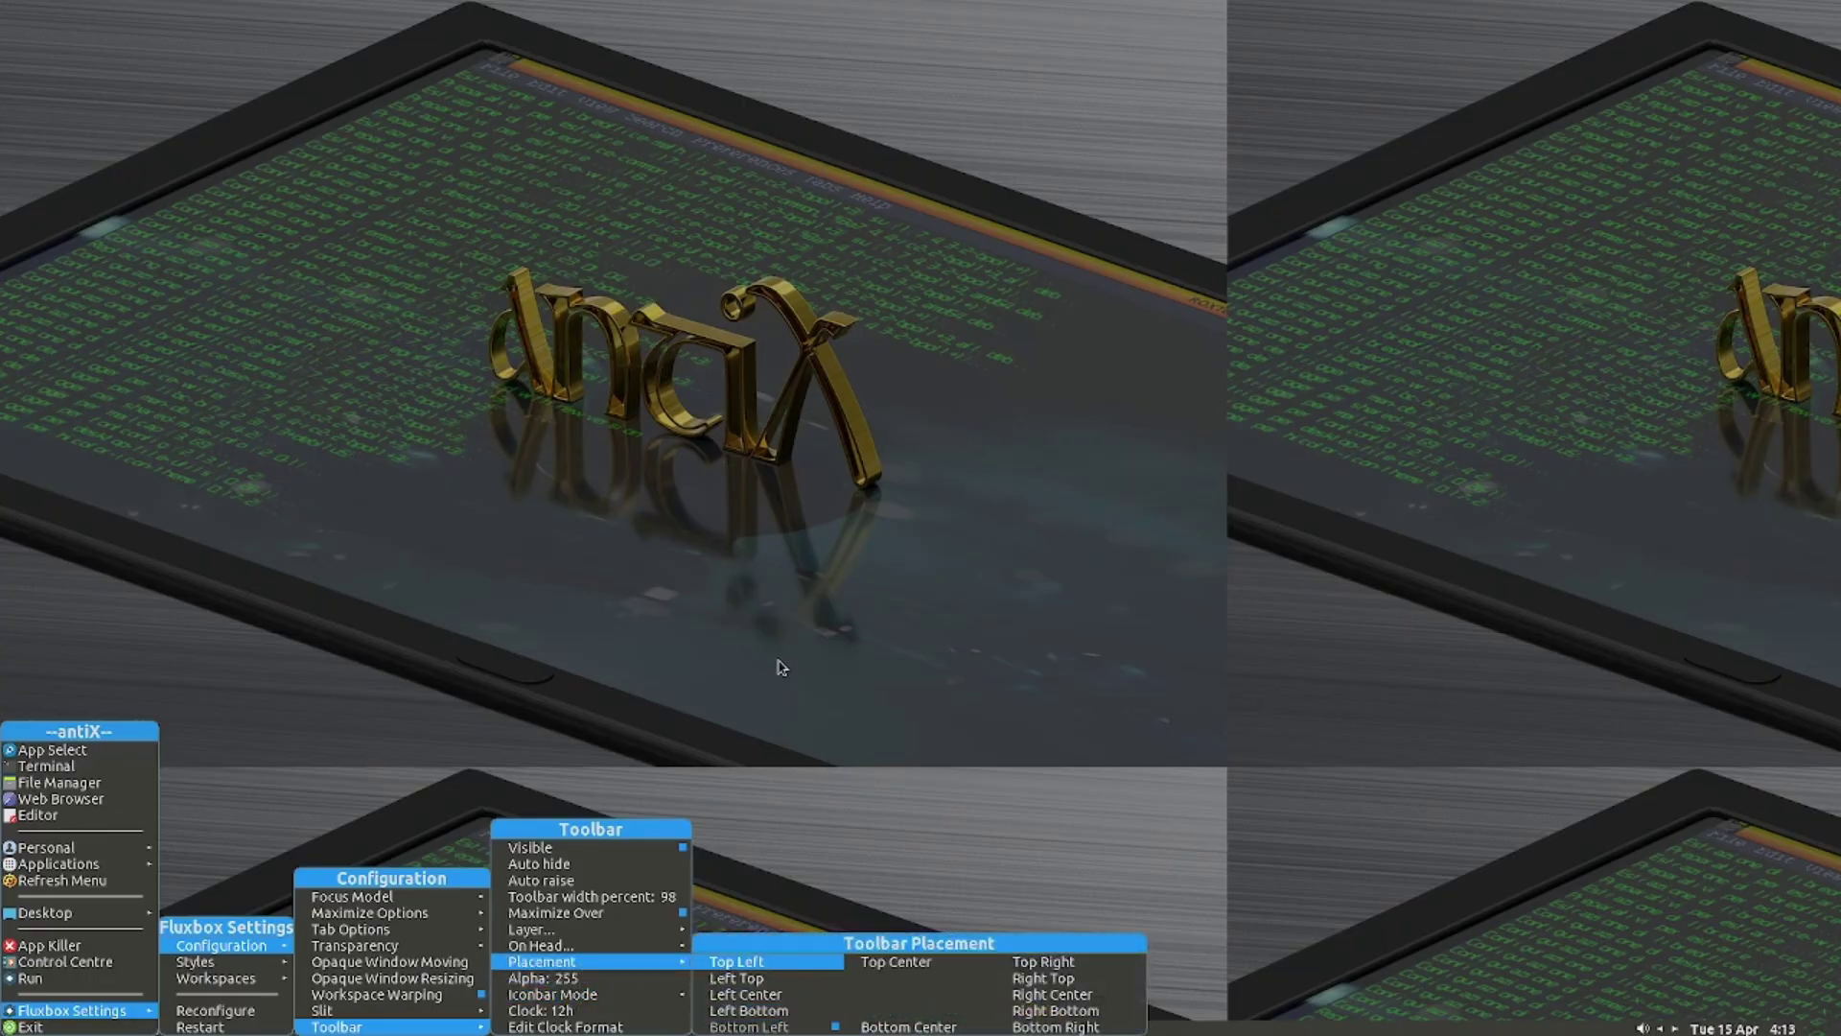
left_click(788, 633)
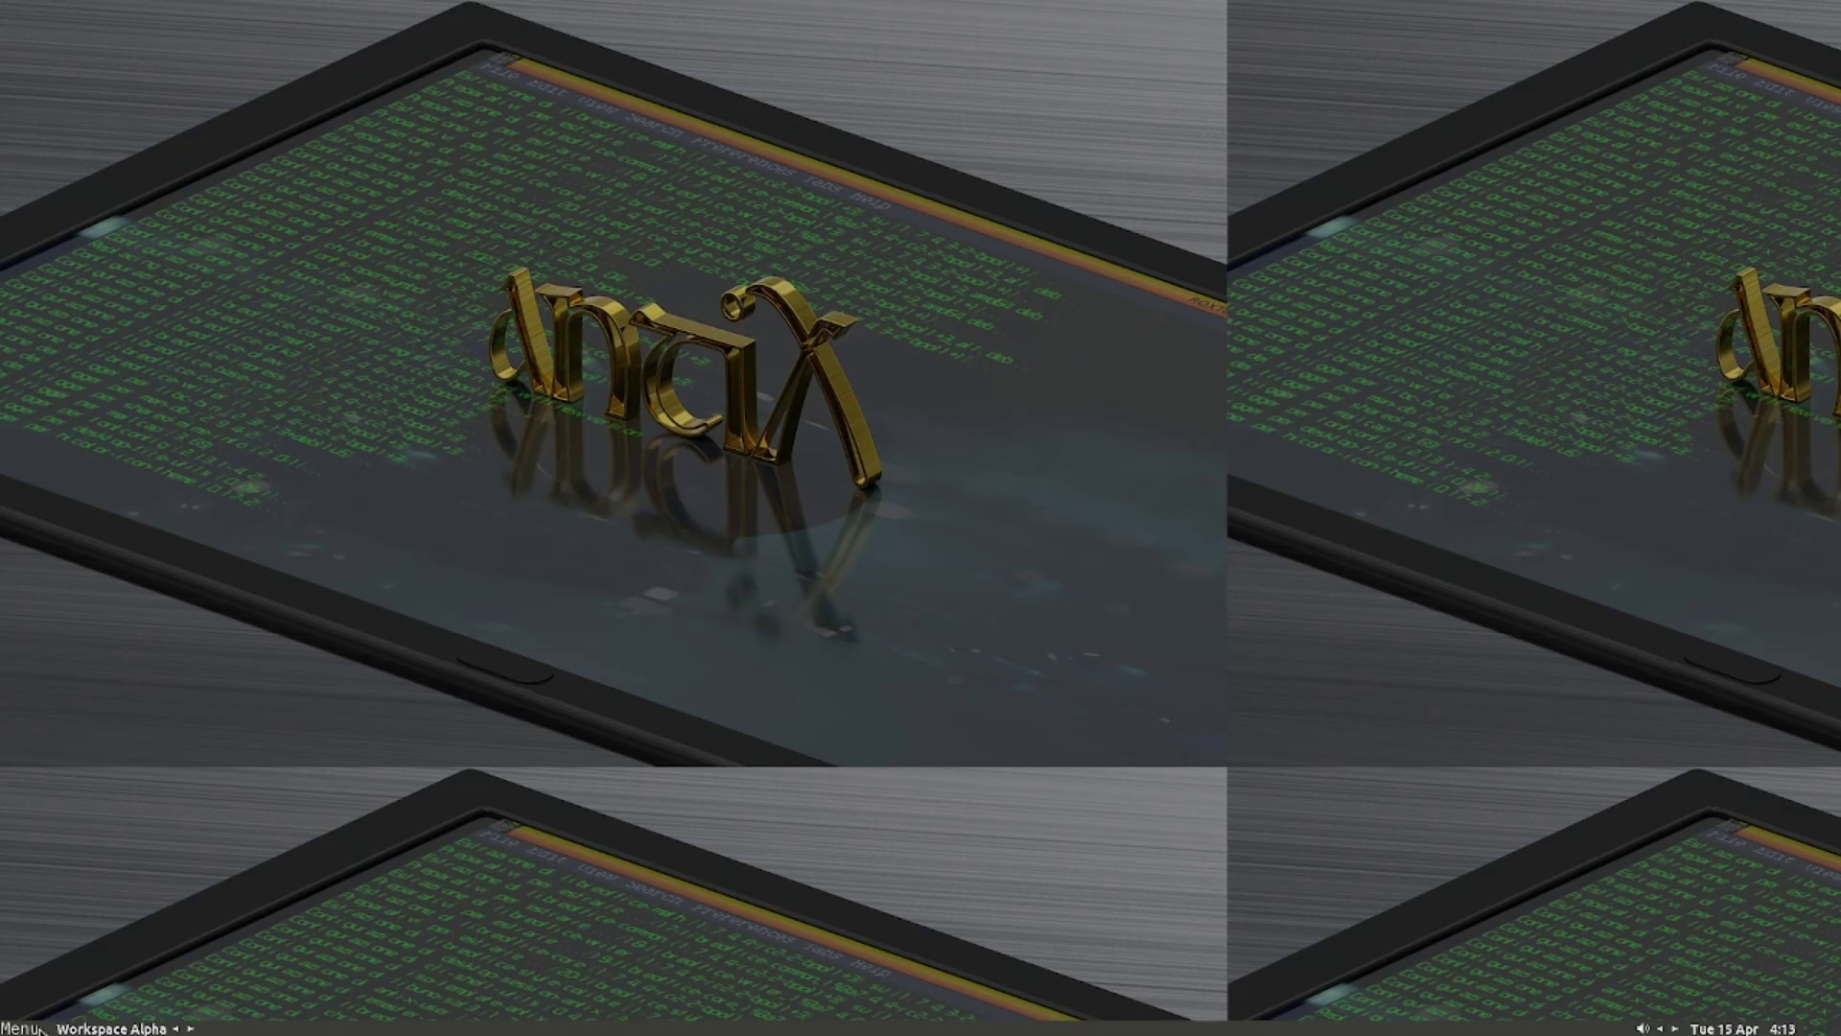
Step: Set the Fluxbox toolbar placement to Bottom Center and look at the Iconbar Mode options
left_click(40, 1028)
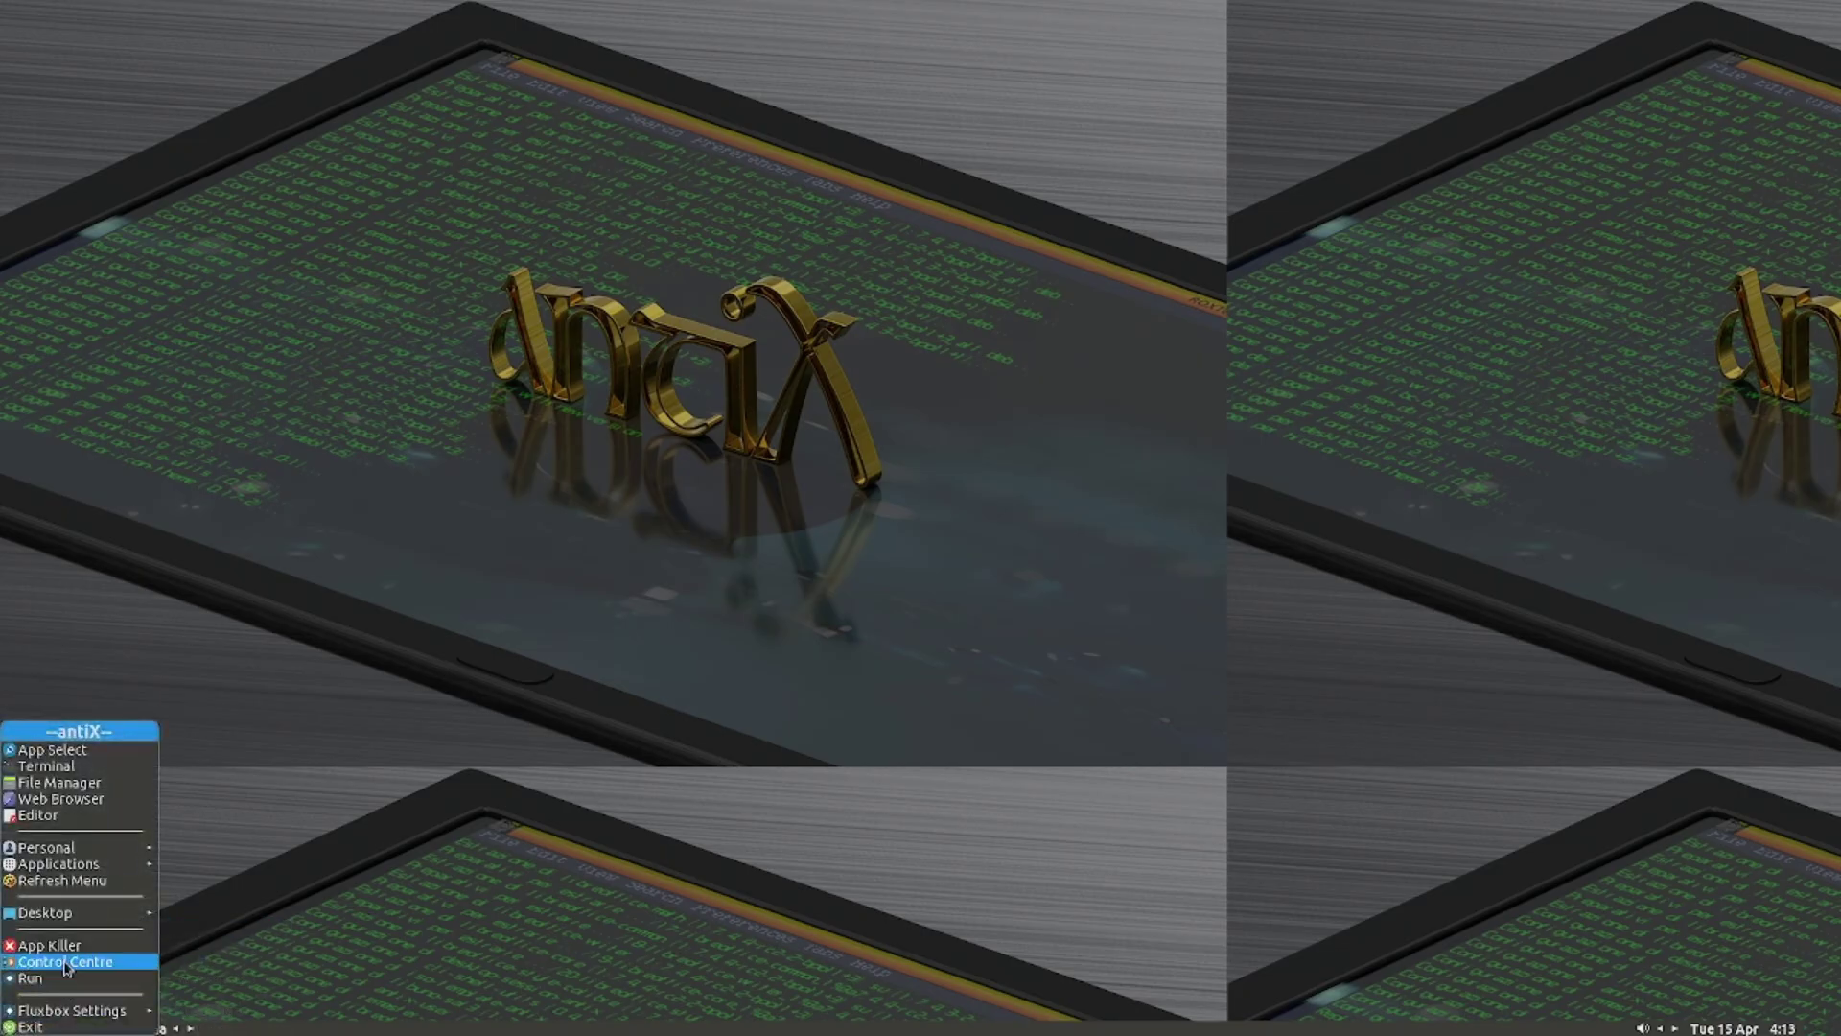
mouse_move(72, 1010)
mouse_move(211, 964)
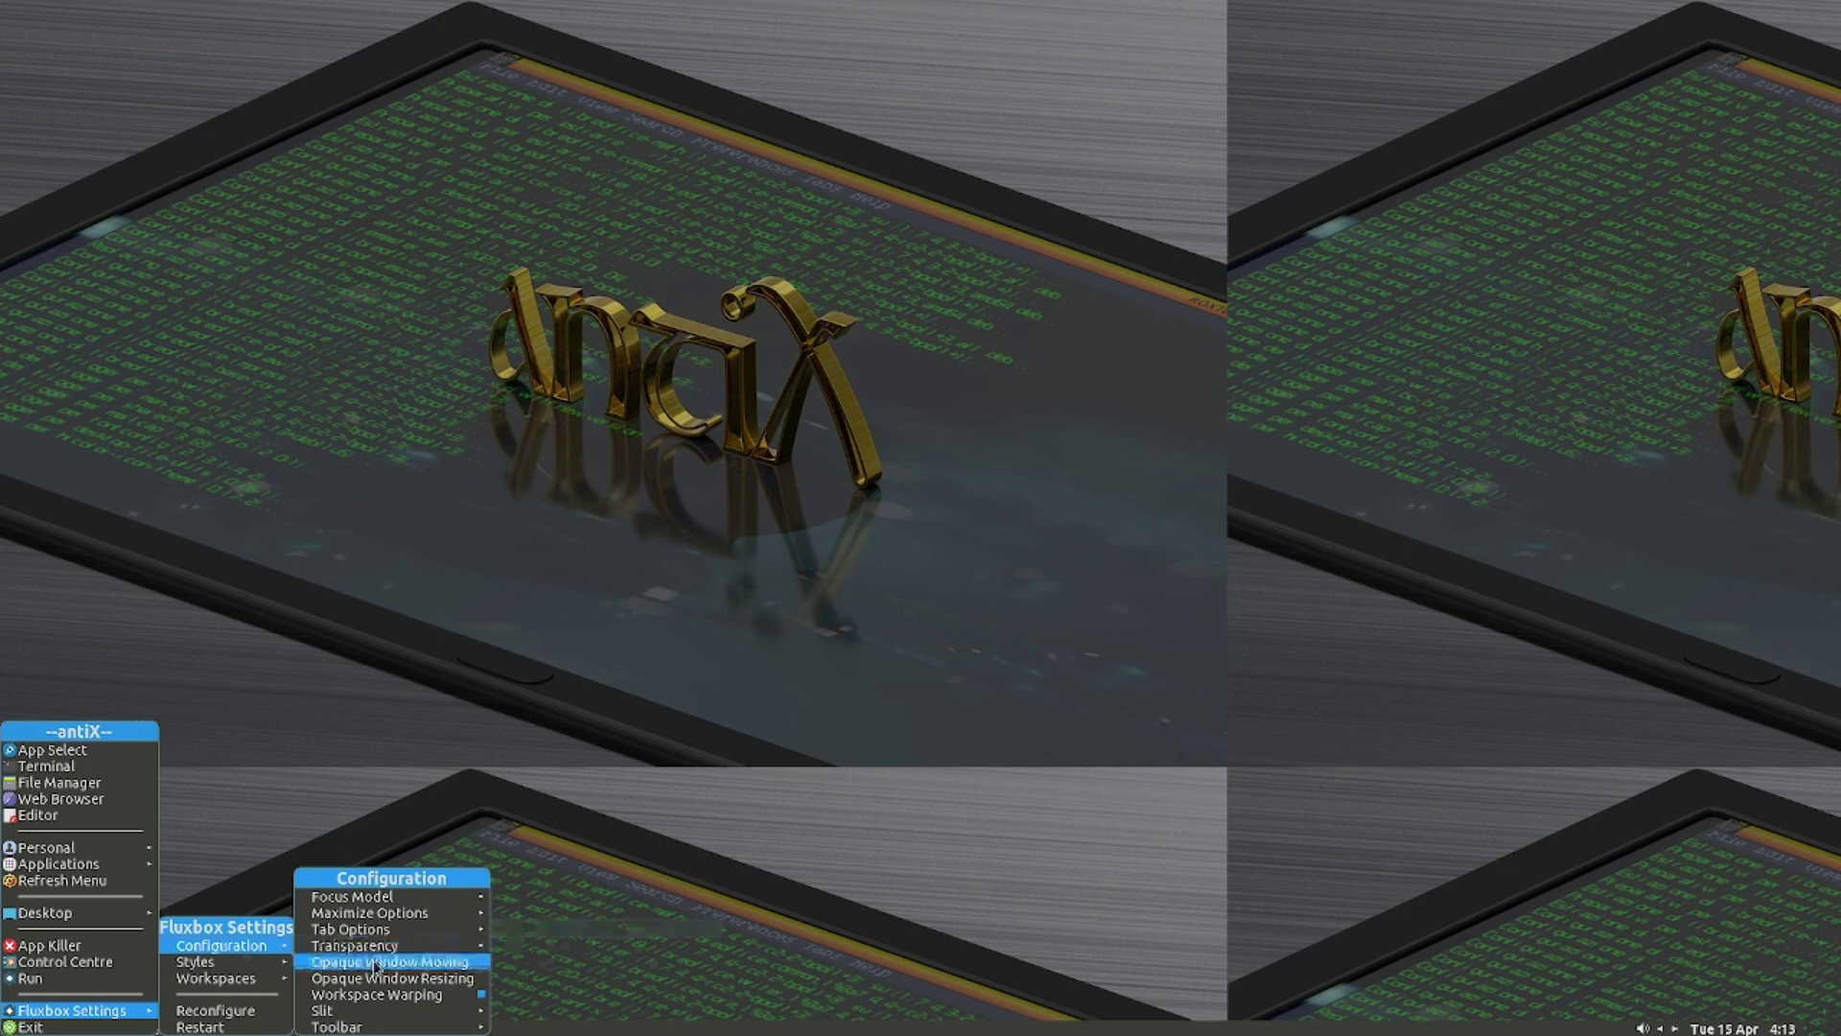
mouse_move(383, 1026)
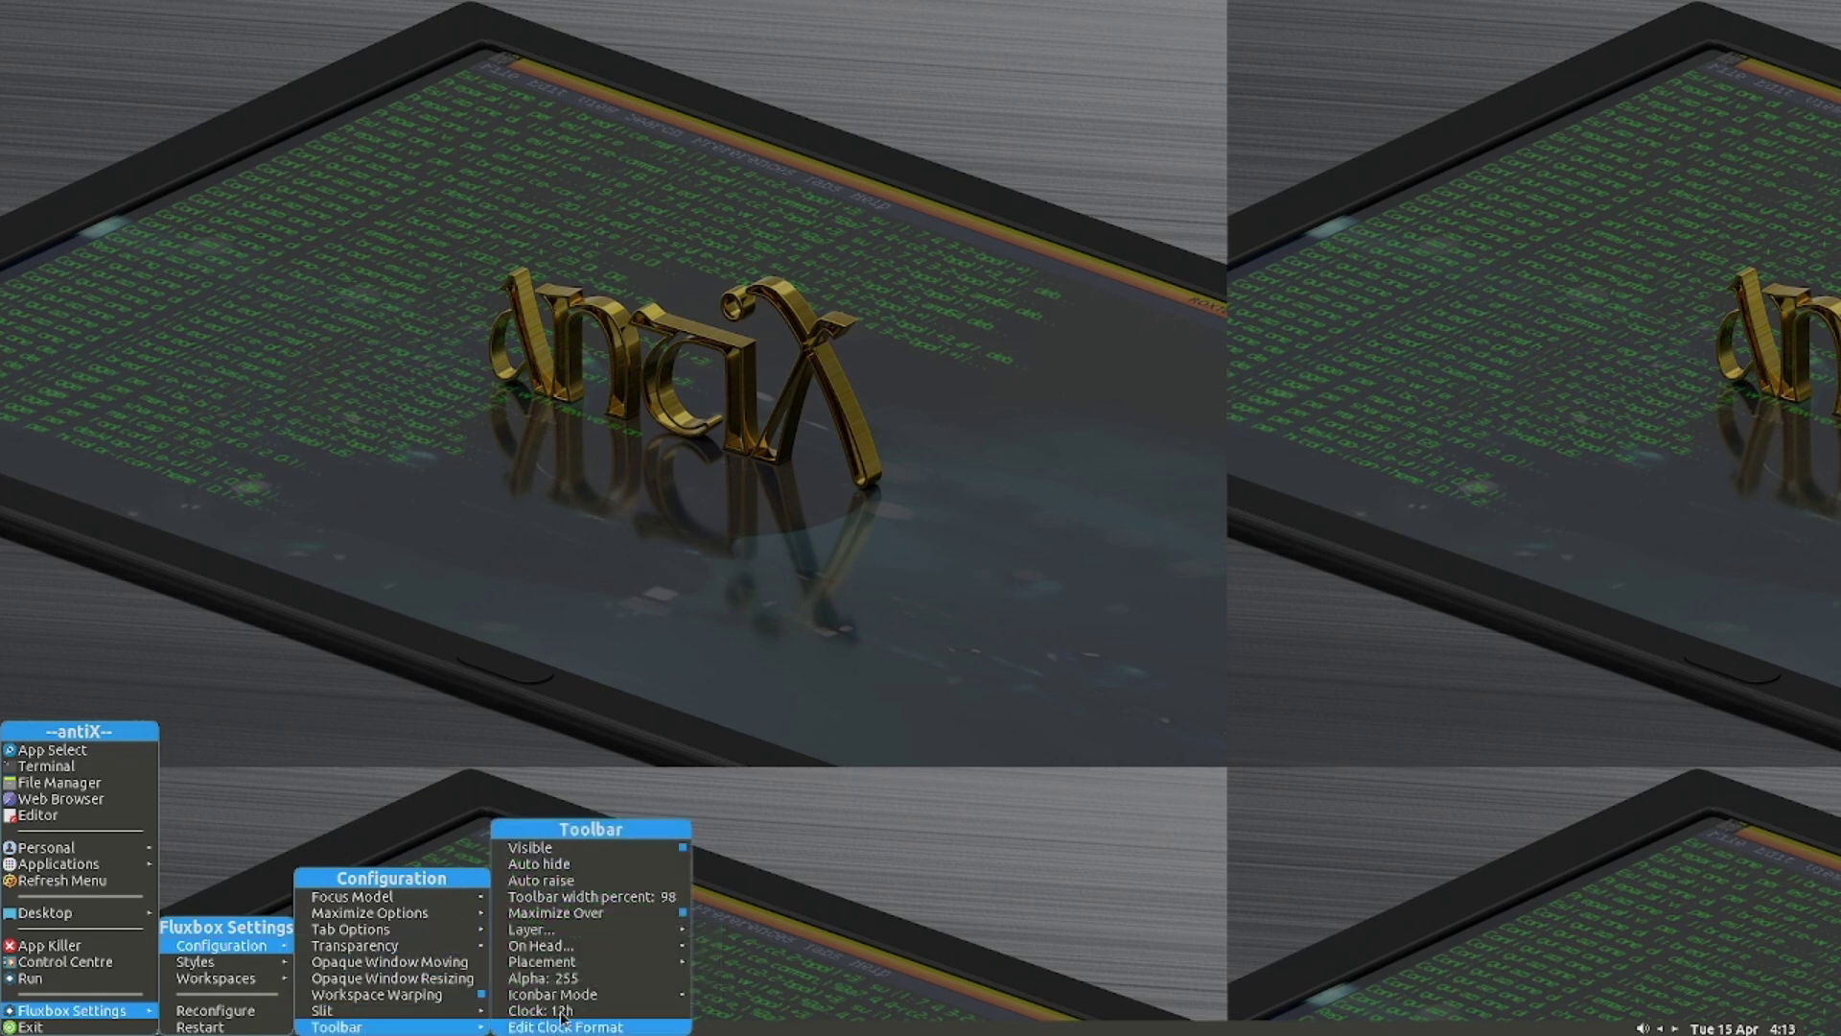
mouse_move(575, 962)
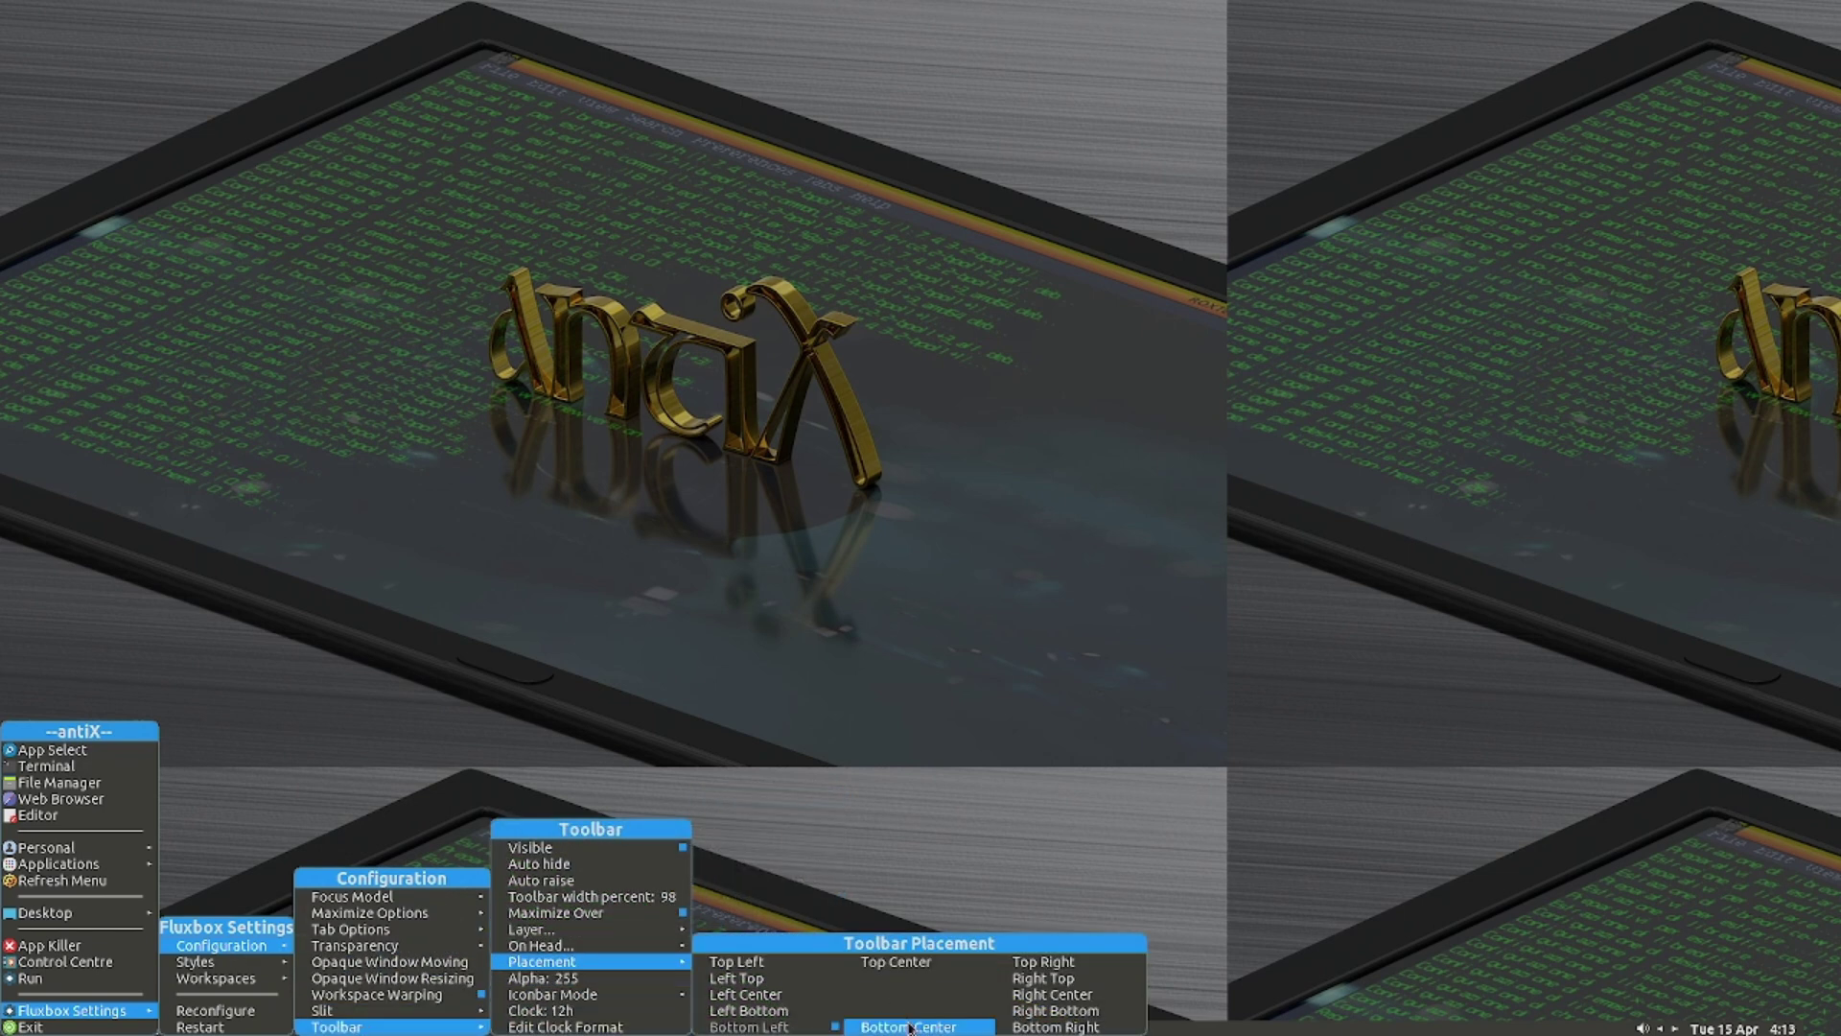
mouse_move(577, 997)
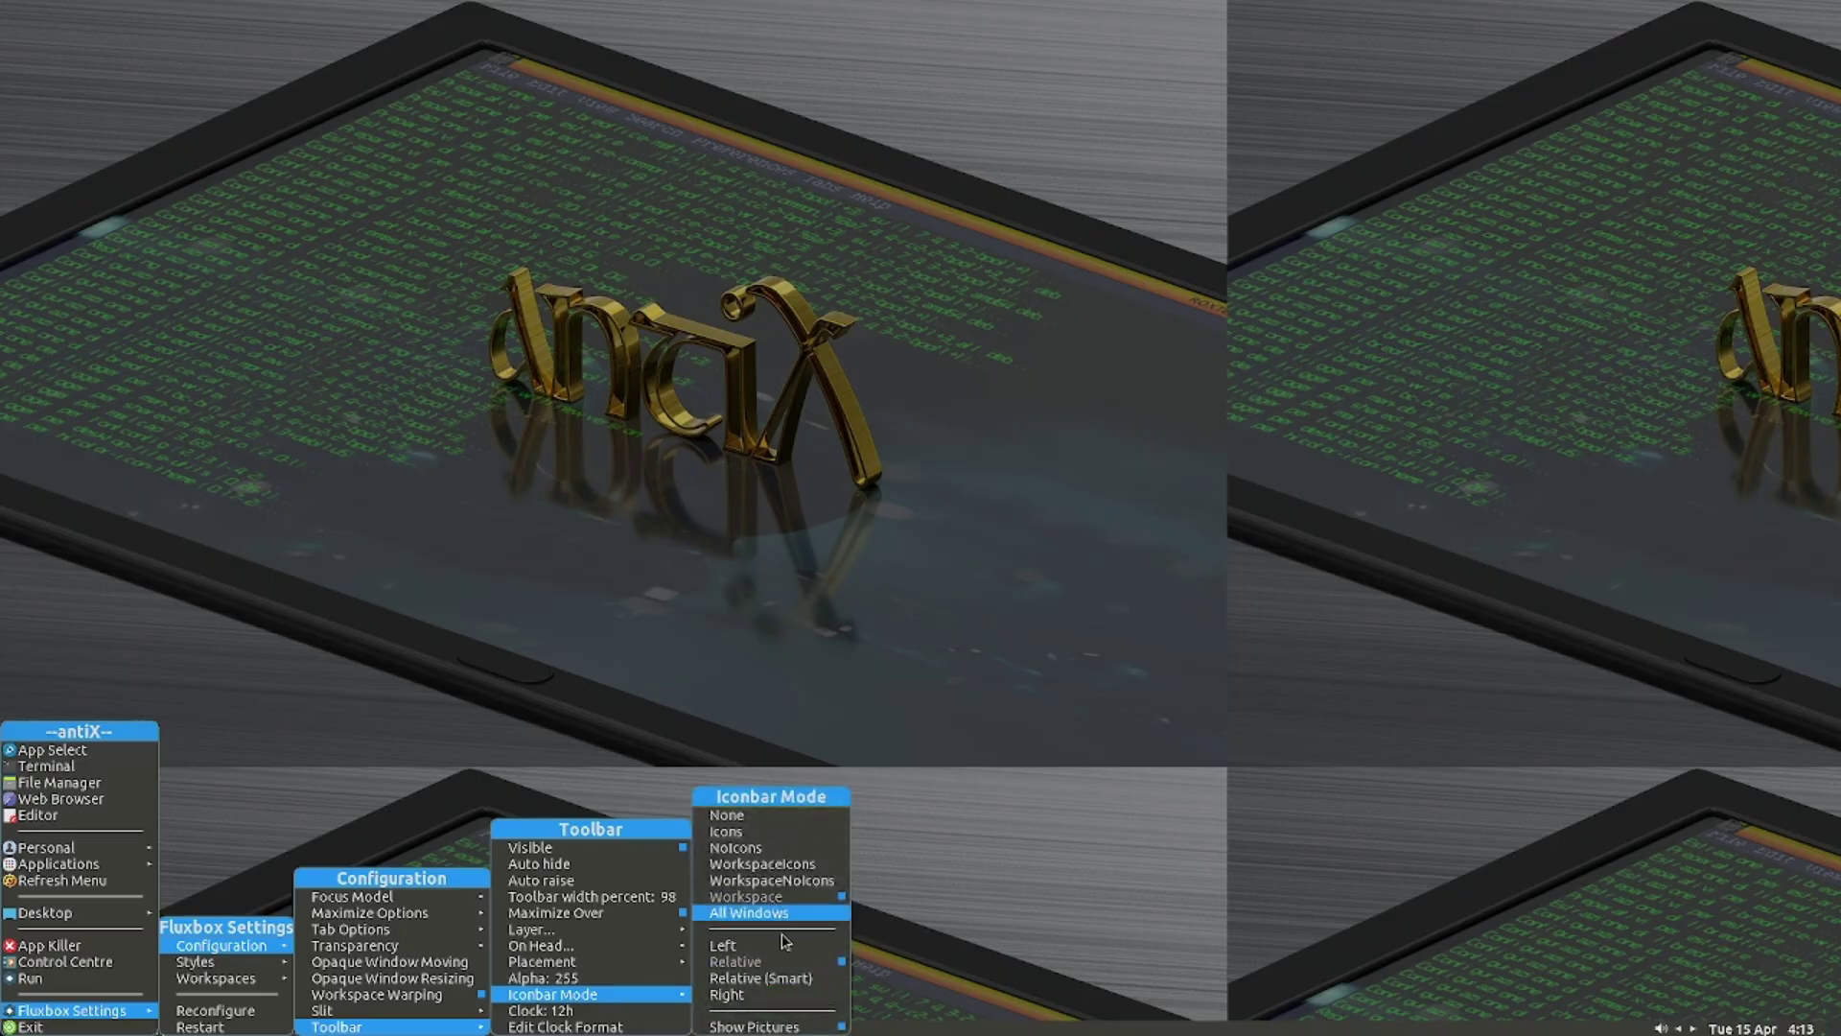
left_click(779, 871)
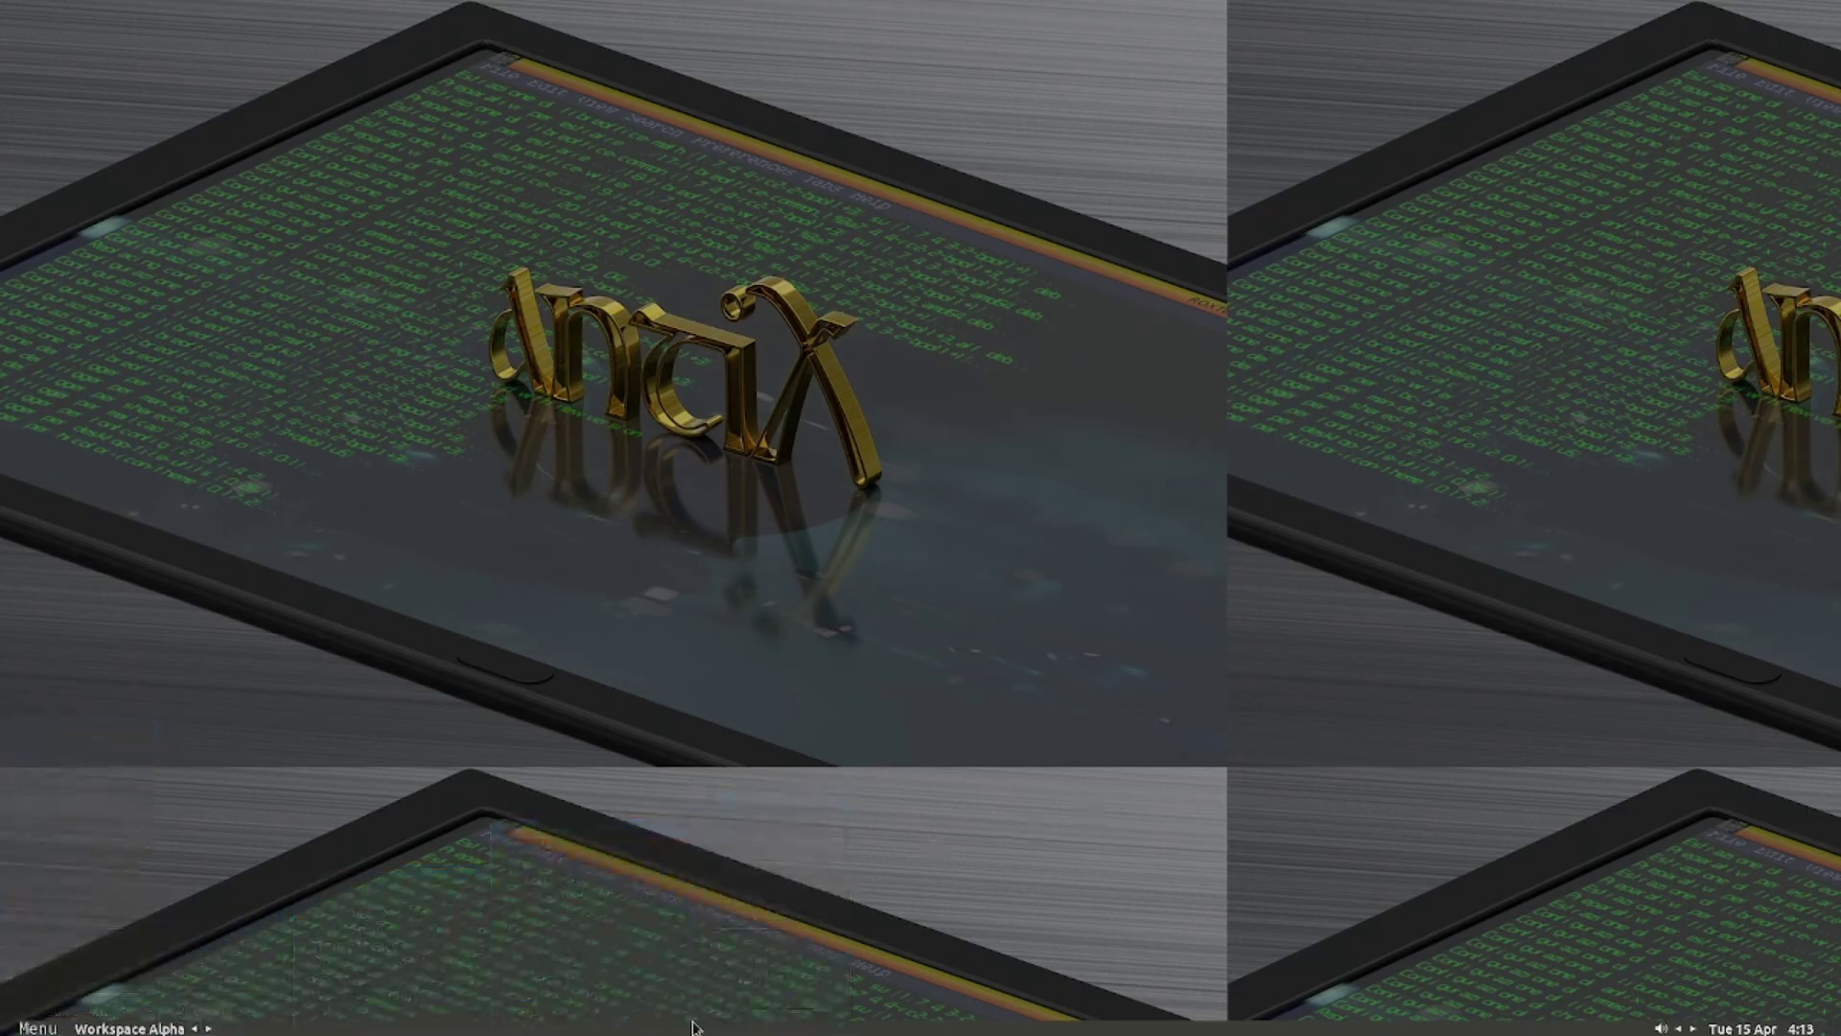
Step: Switch the Fluxbox toolbar clock to the 24h format
left_click(37, 1028)
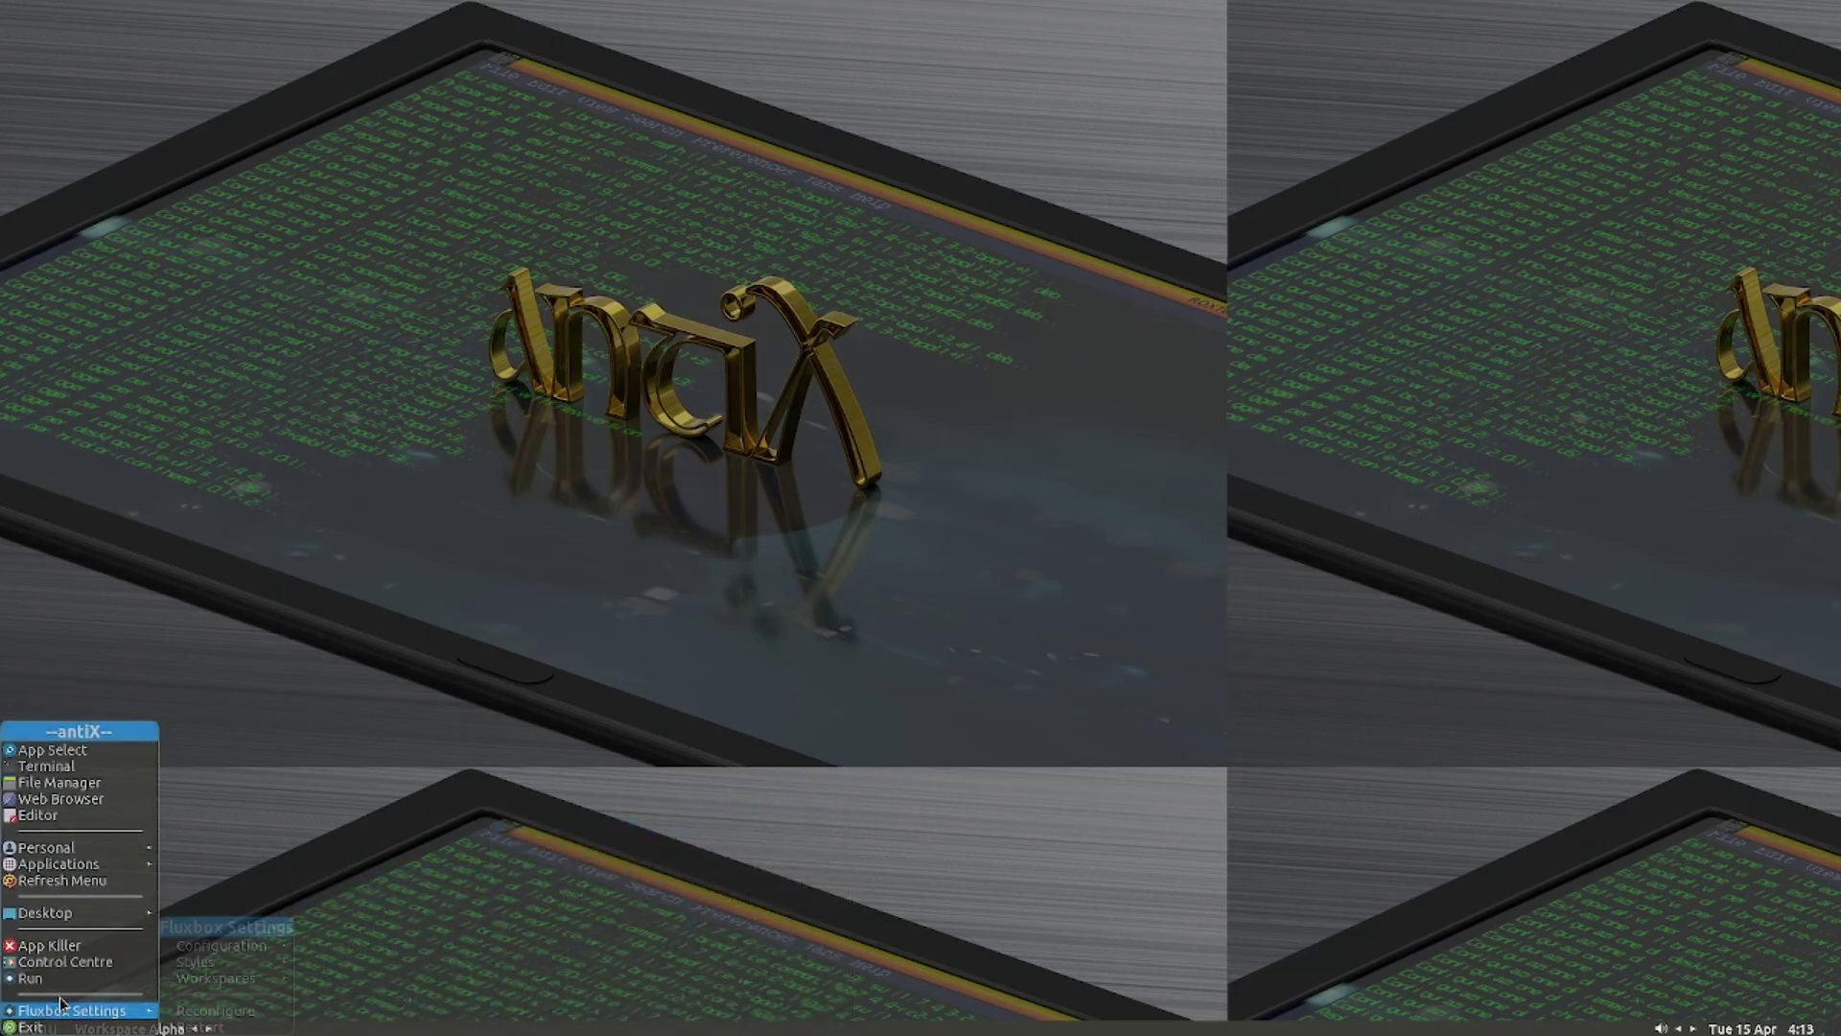
mouse_move(65, 1014)
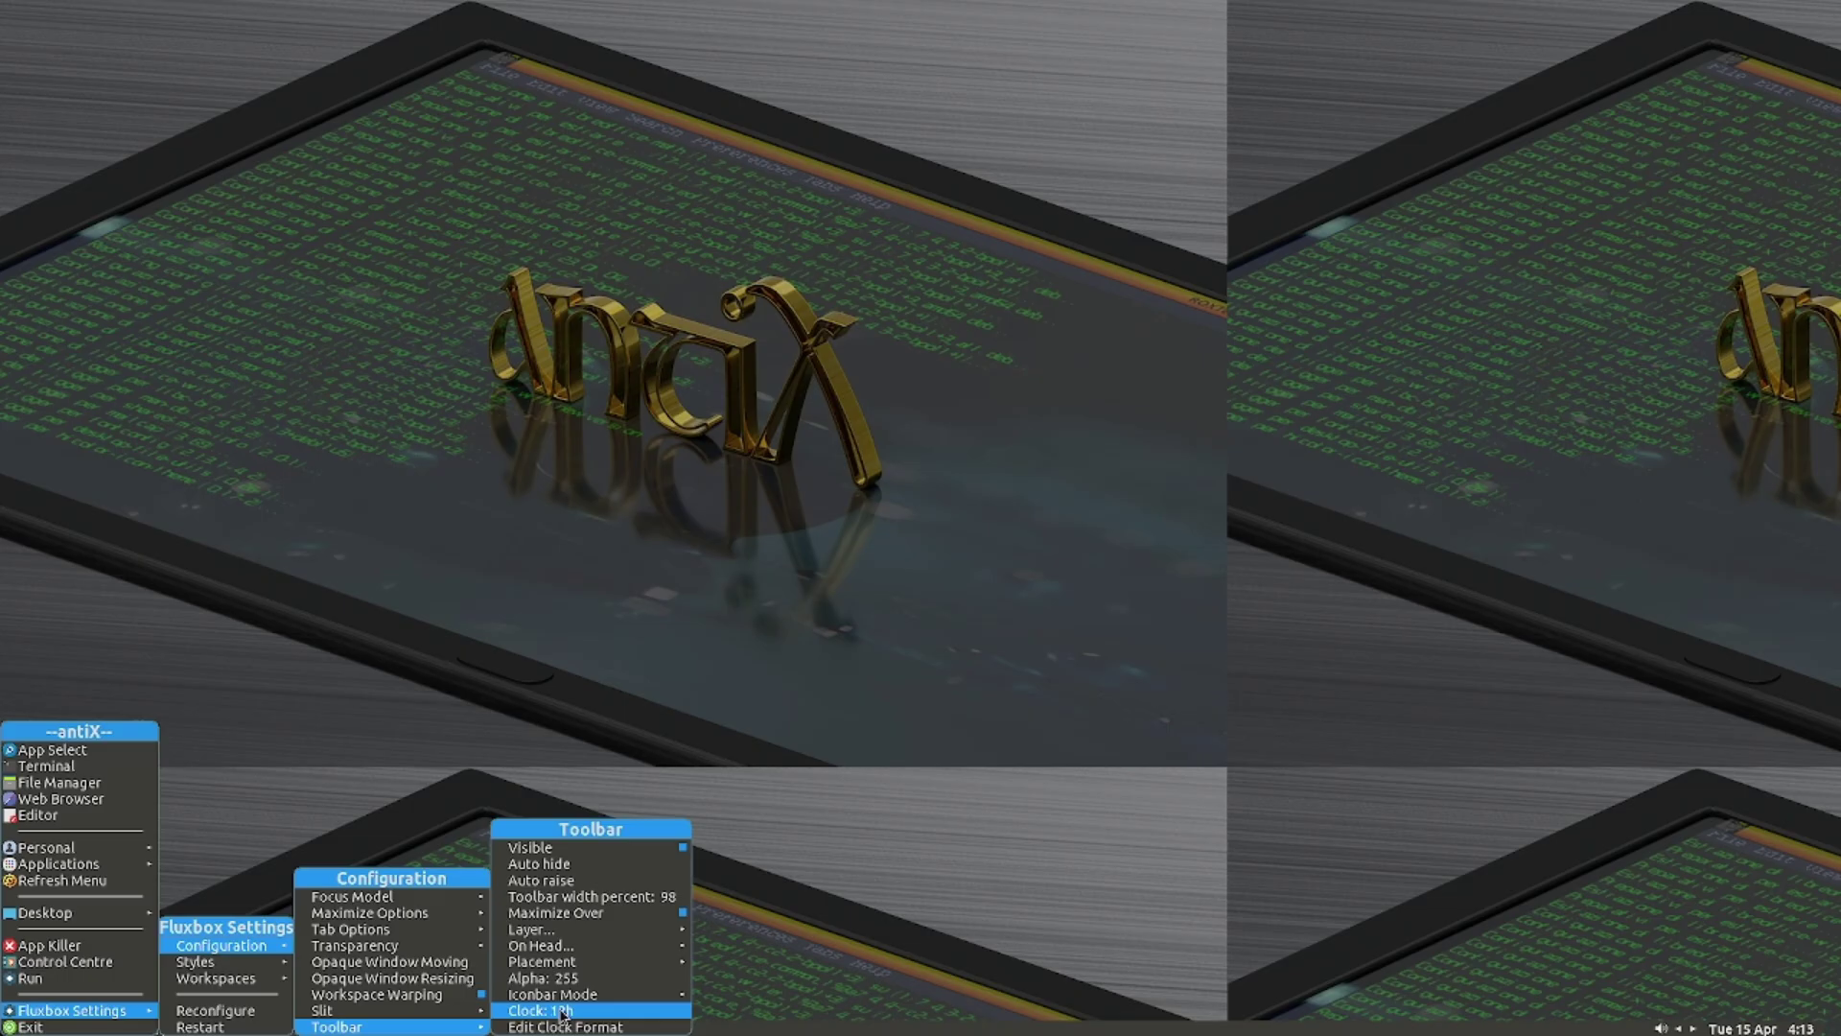
left_click(563, 1012)
mouse_move(575, 995)
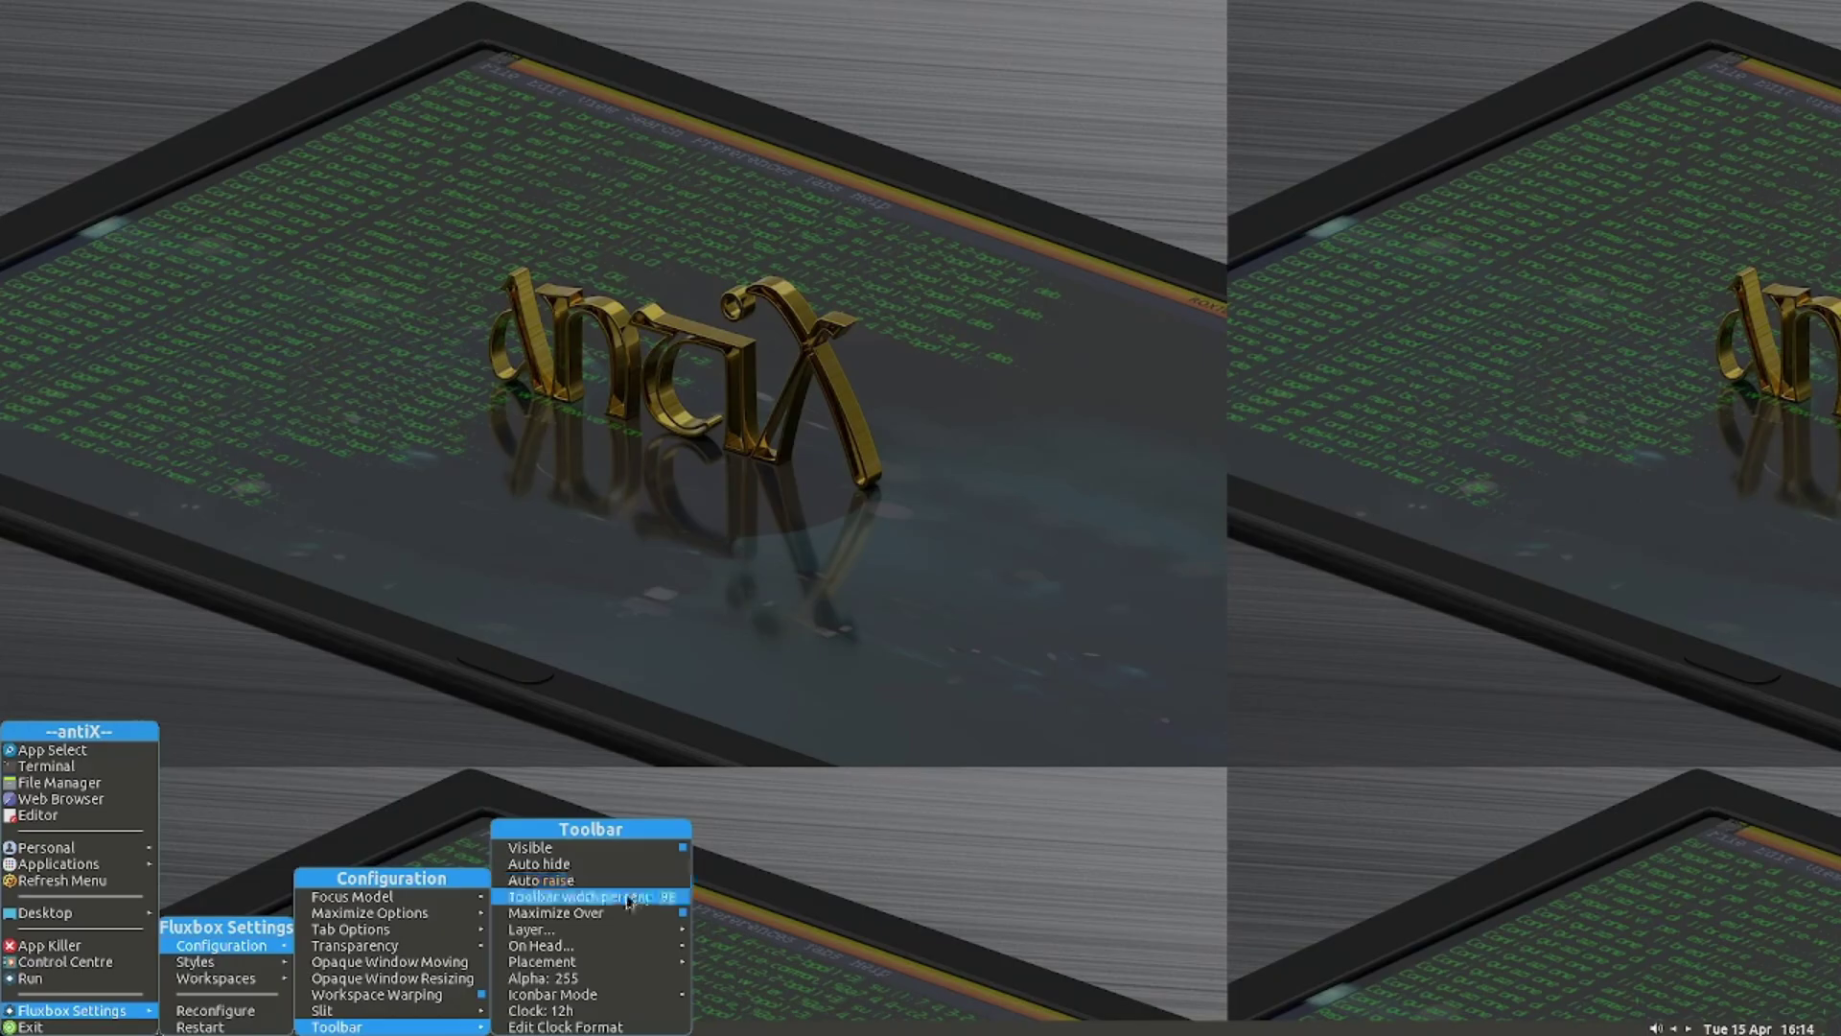
Step: Try the Fluxbox toolbar width at 66 and 100 percent, return it to 98 percent and look at the toolbar layer options
scroll(628, 901, "down", 10)
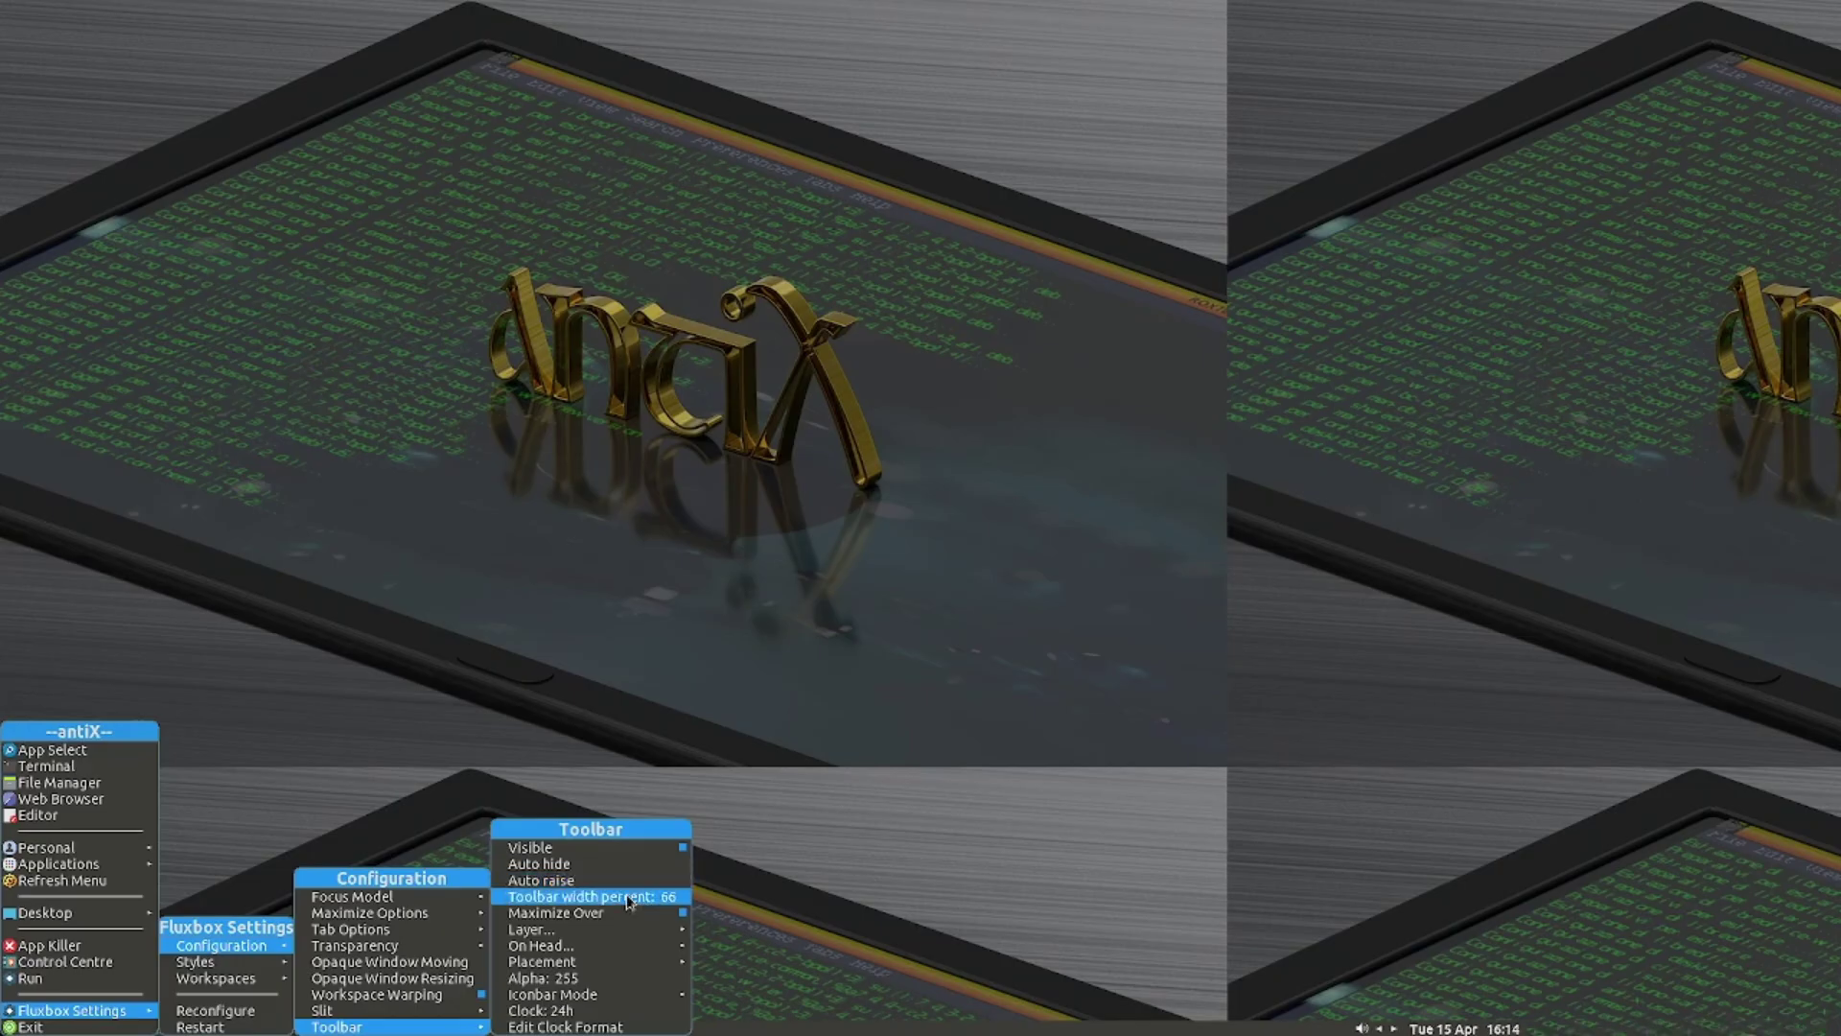
scroll(628, 902, "up", 10)
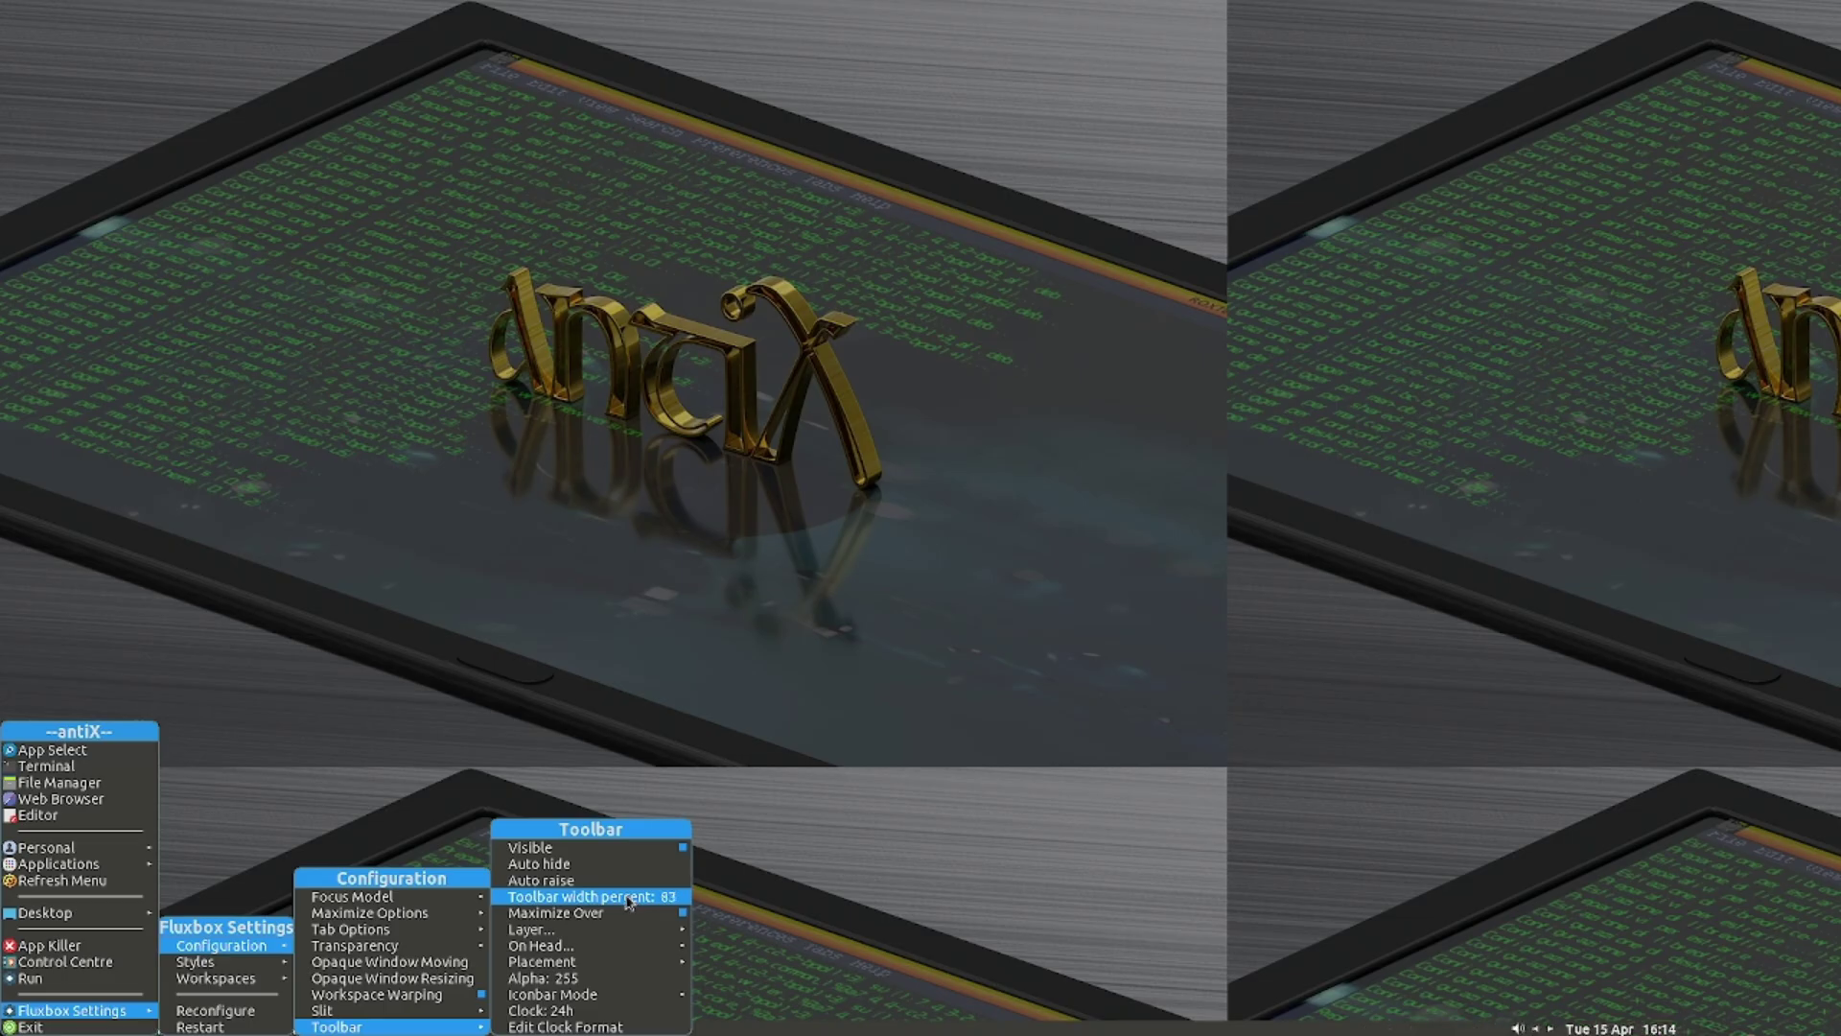
scroll(630, 902, "up", 1)
scroll(630, 903, "up", 7)
scroll(631, 903, "up", 9)
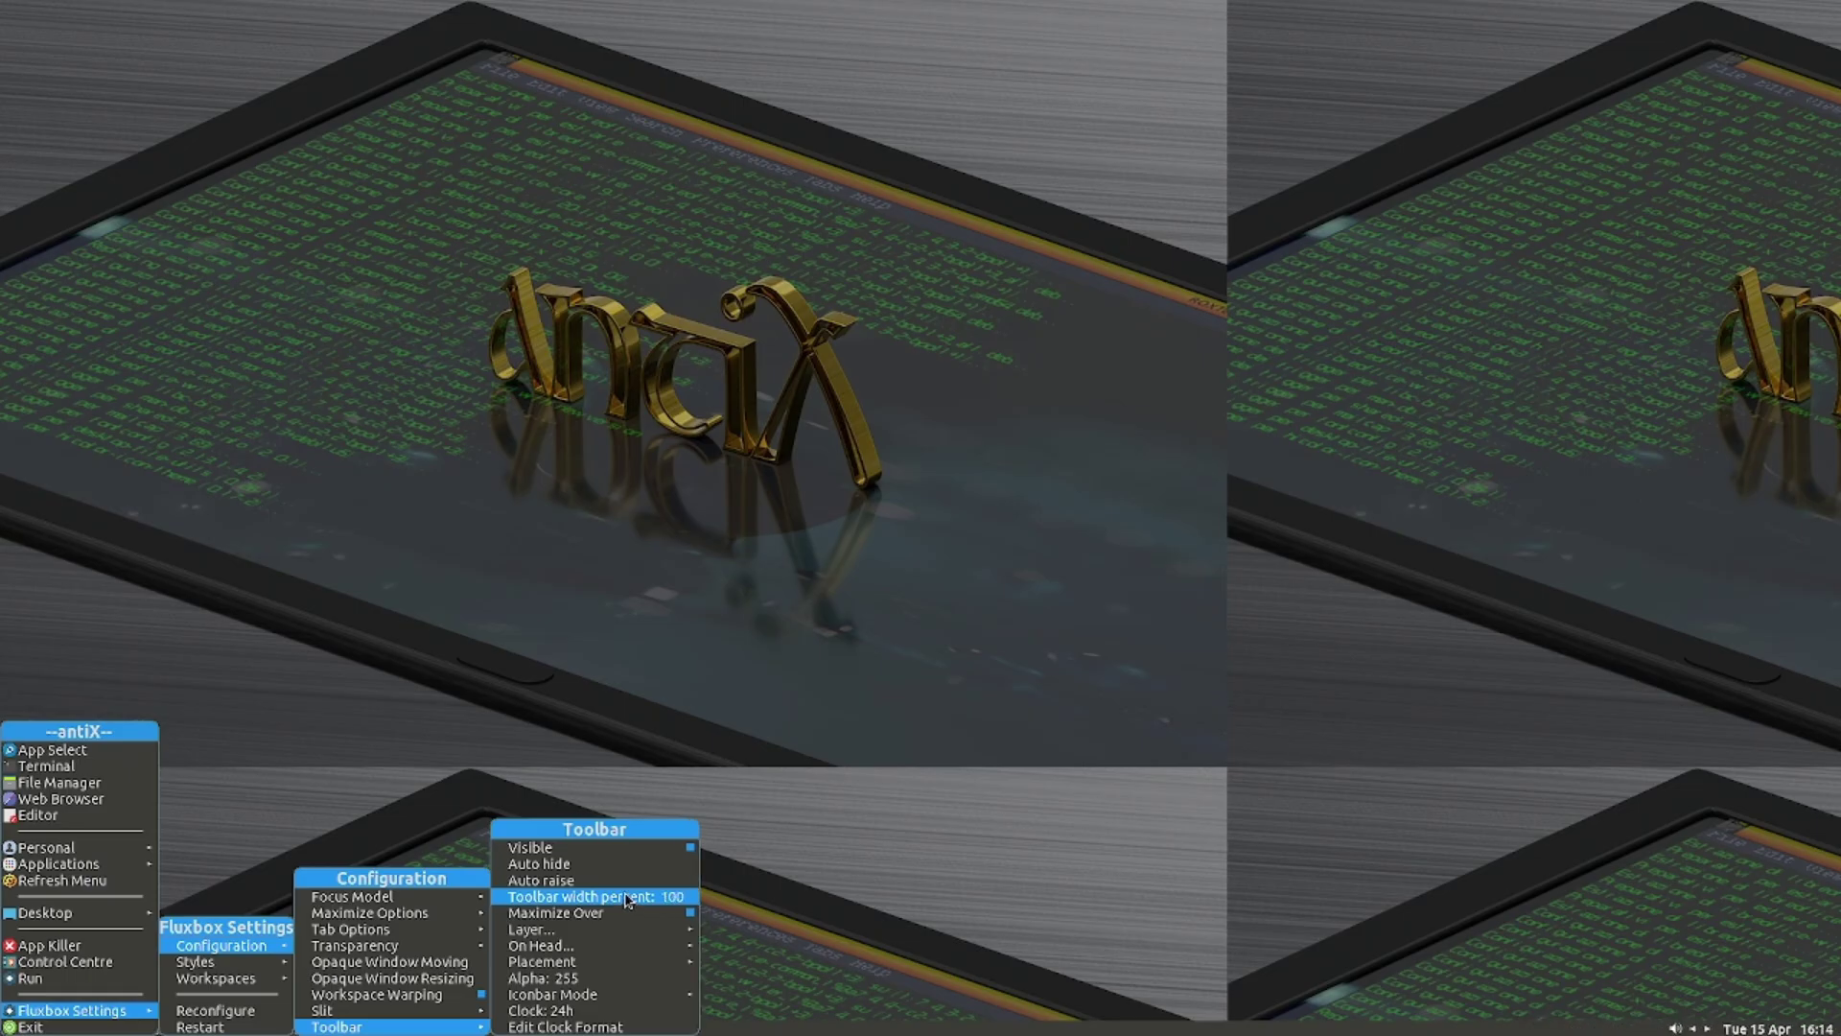
scroll(626, 900, "down", 2)
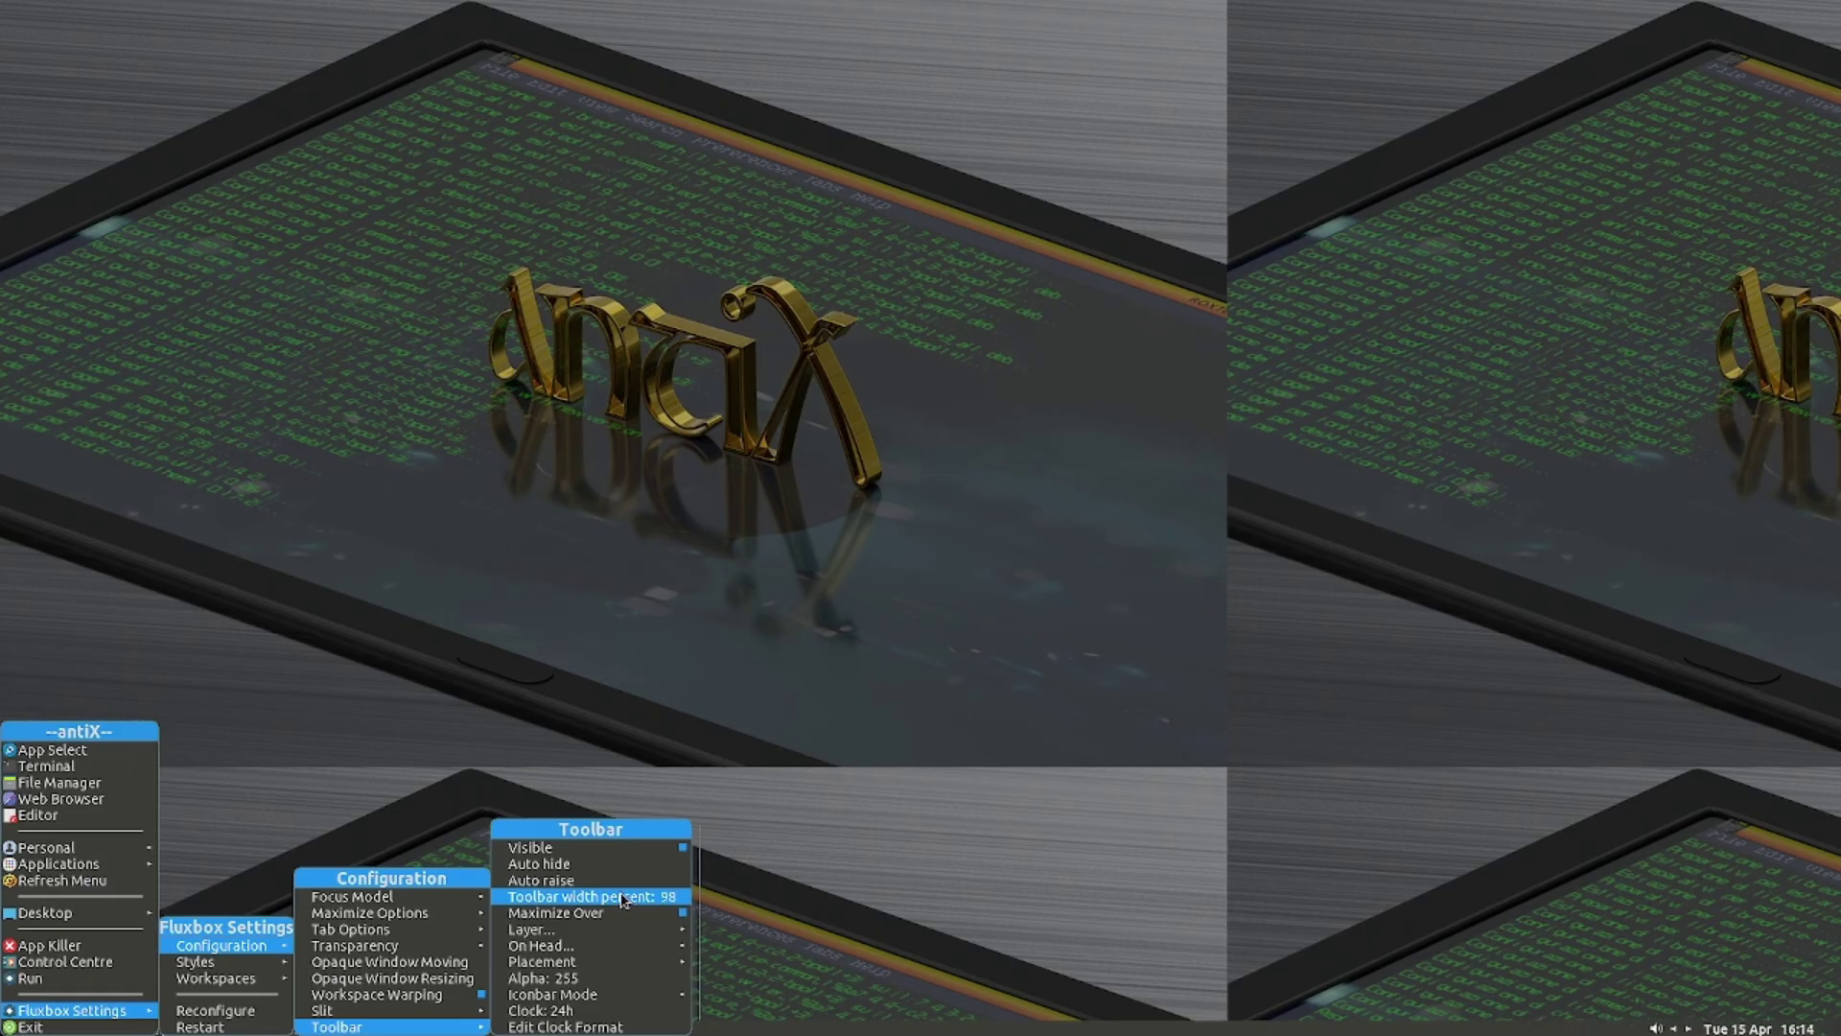
mouse_move(614, 929)
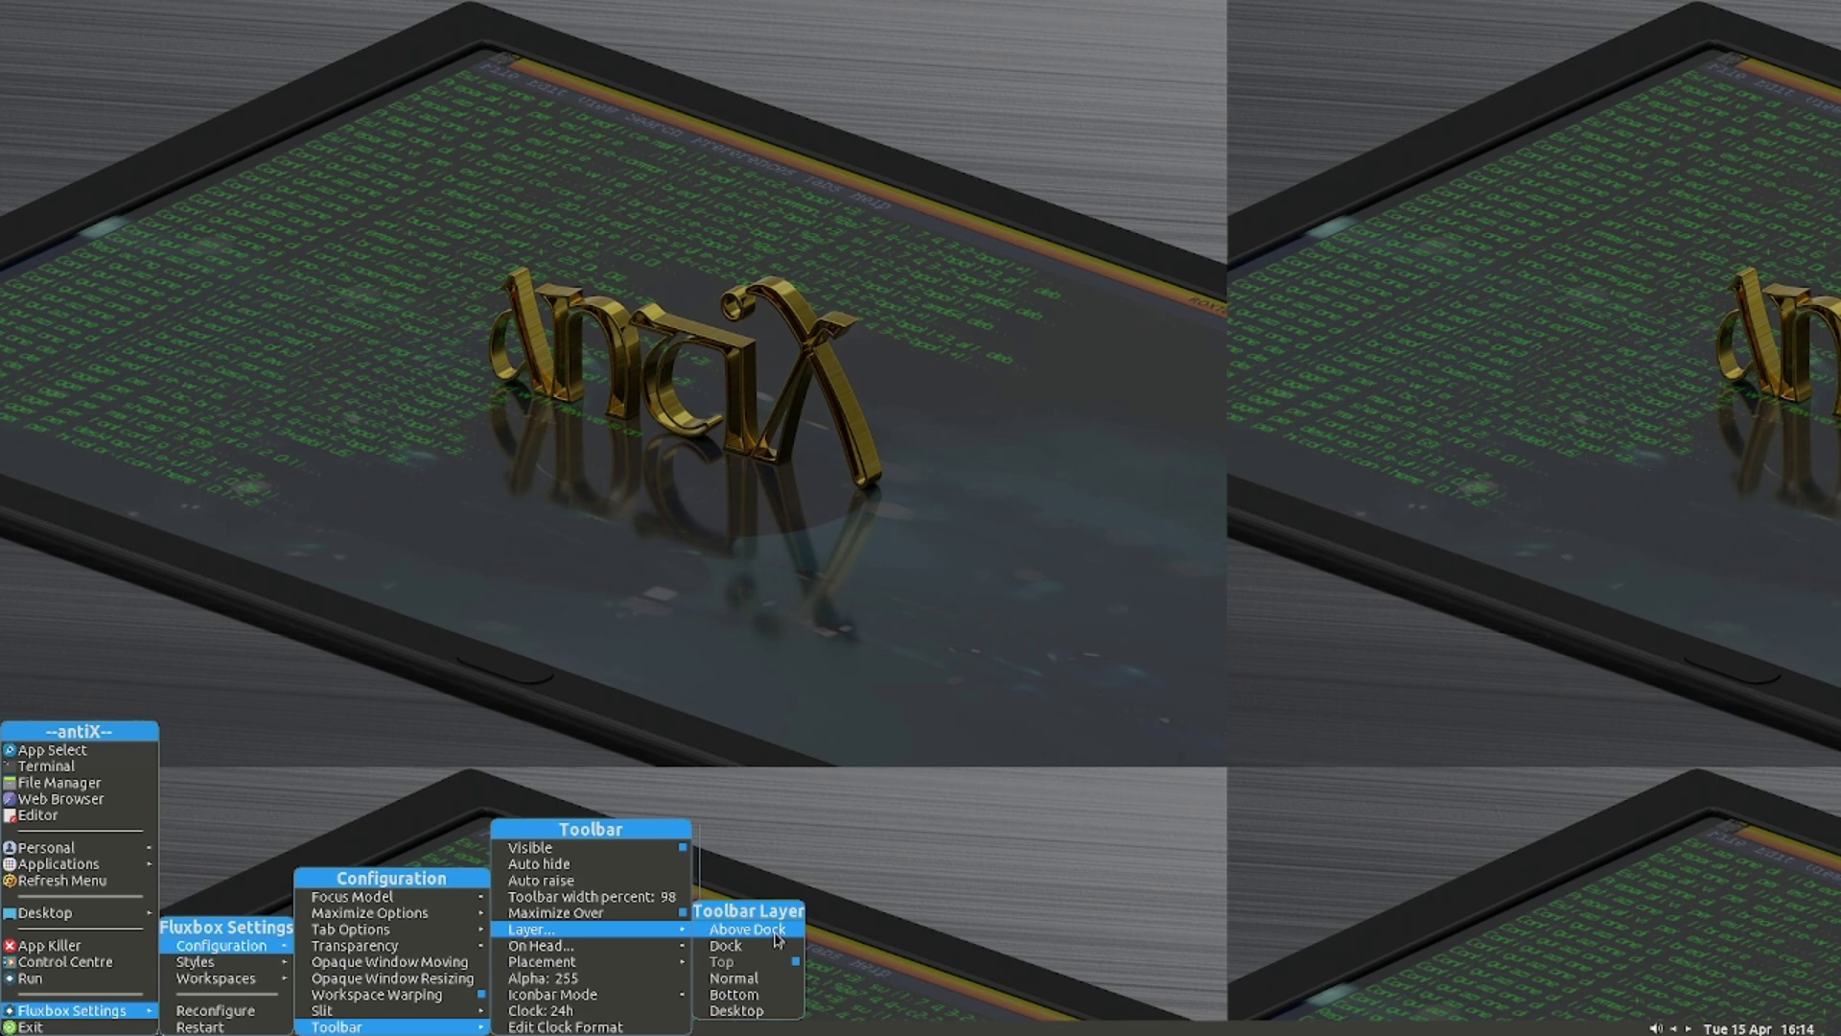
mouse_move(564, 998)
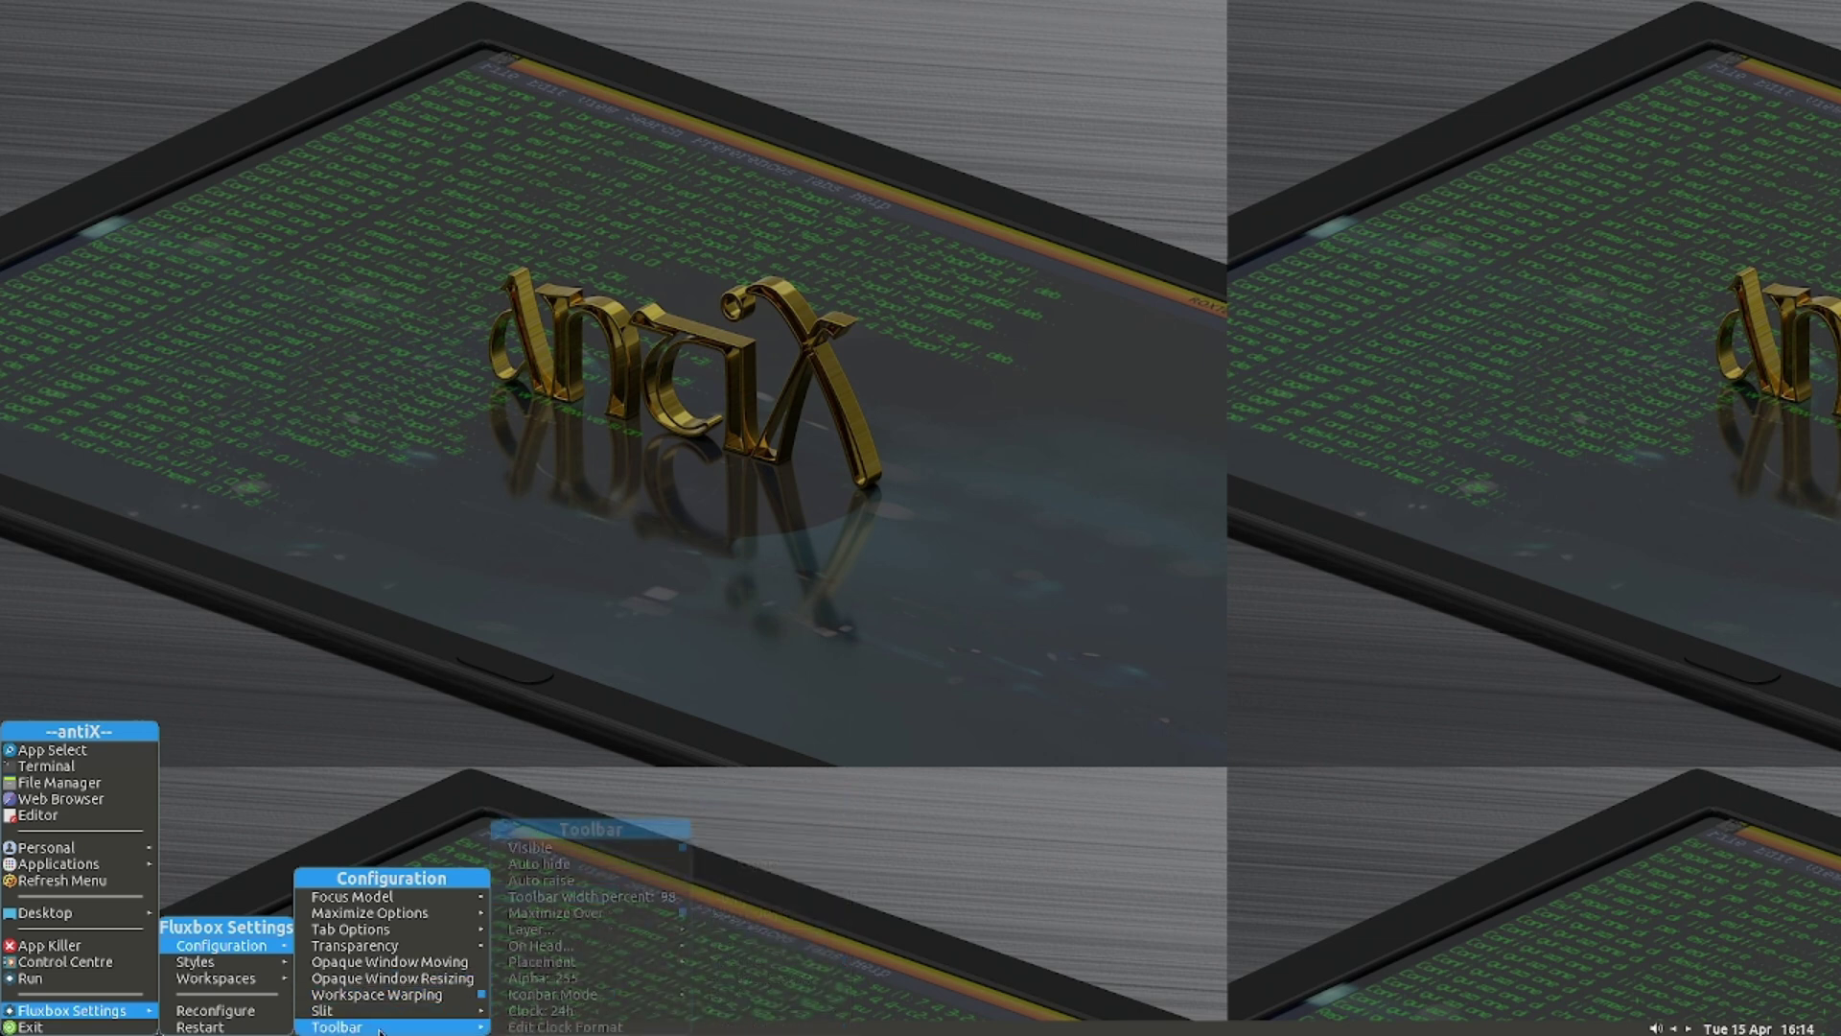
Step: Try the Fluxbox styles ModernBlueFlux-Medium, BlueDay-Huge, BlueDay-Medium, LemonSpacePro2-Medium and Numix-Medium
mouse_move(217, 966)
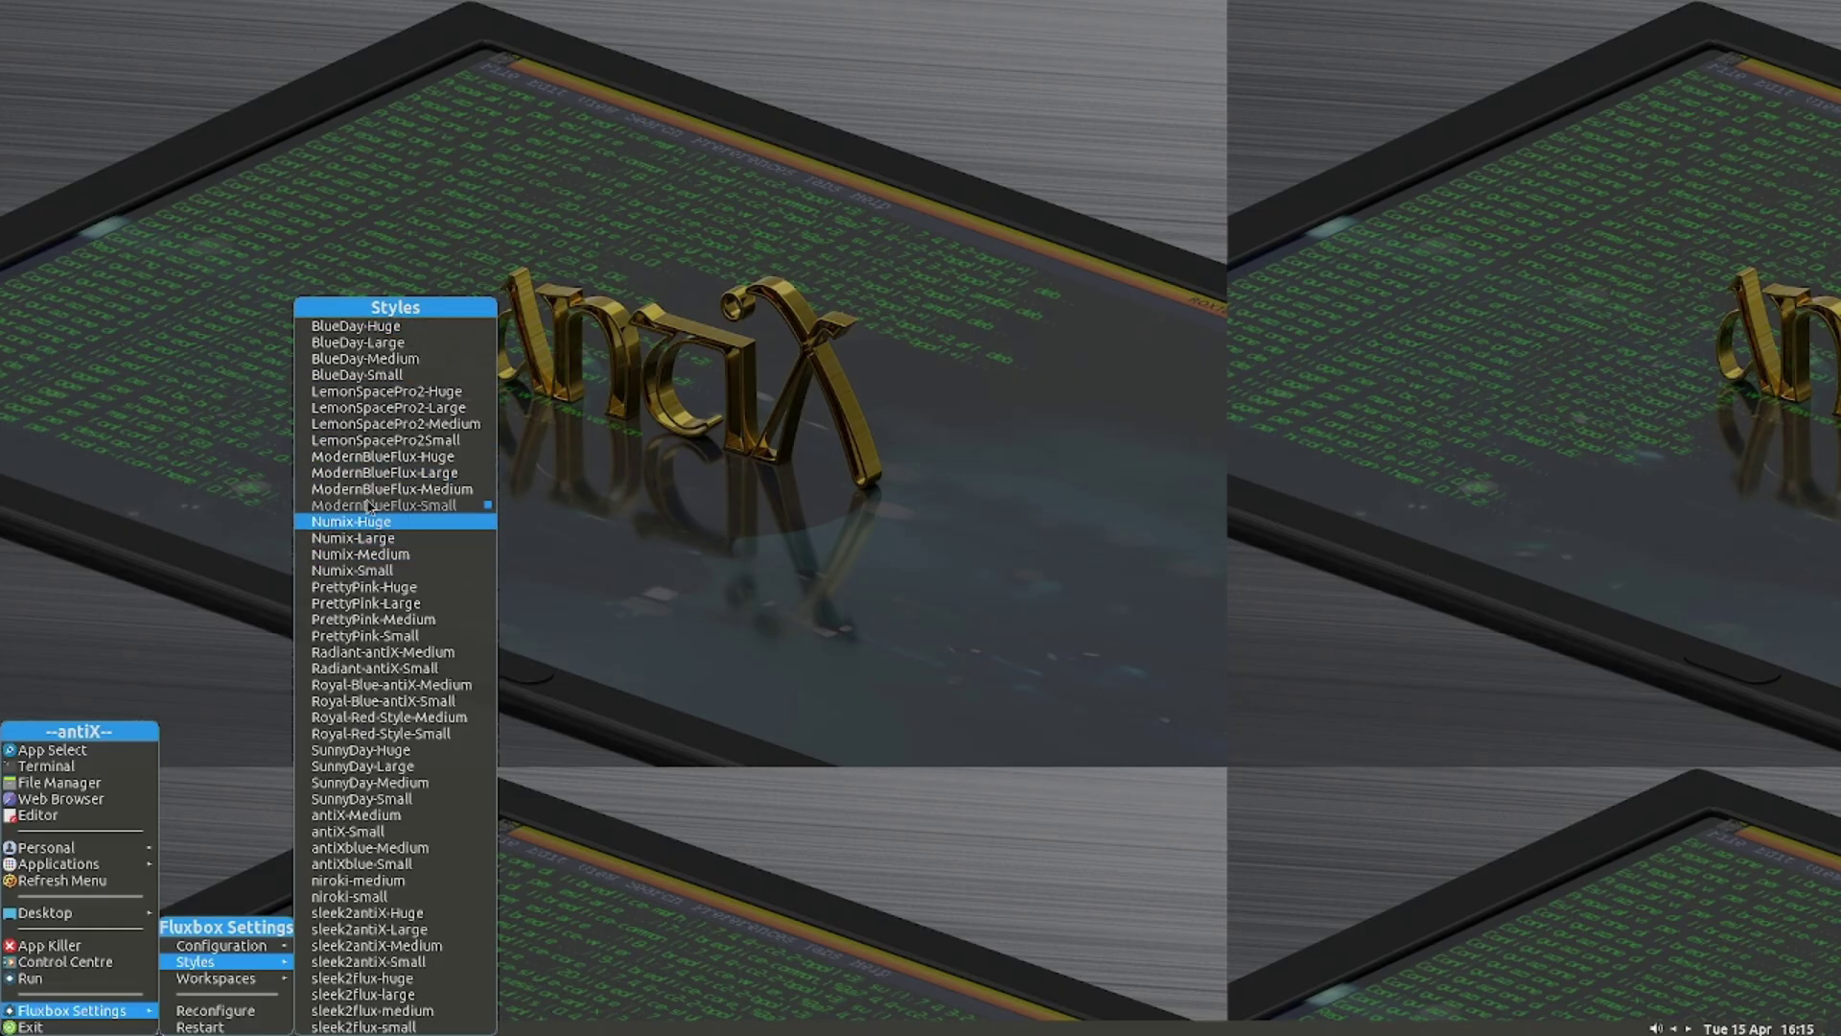
left_click(411, 495)
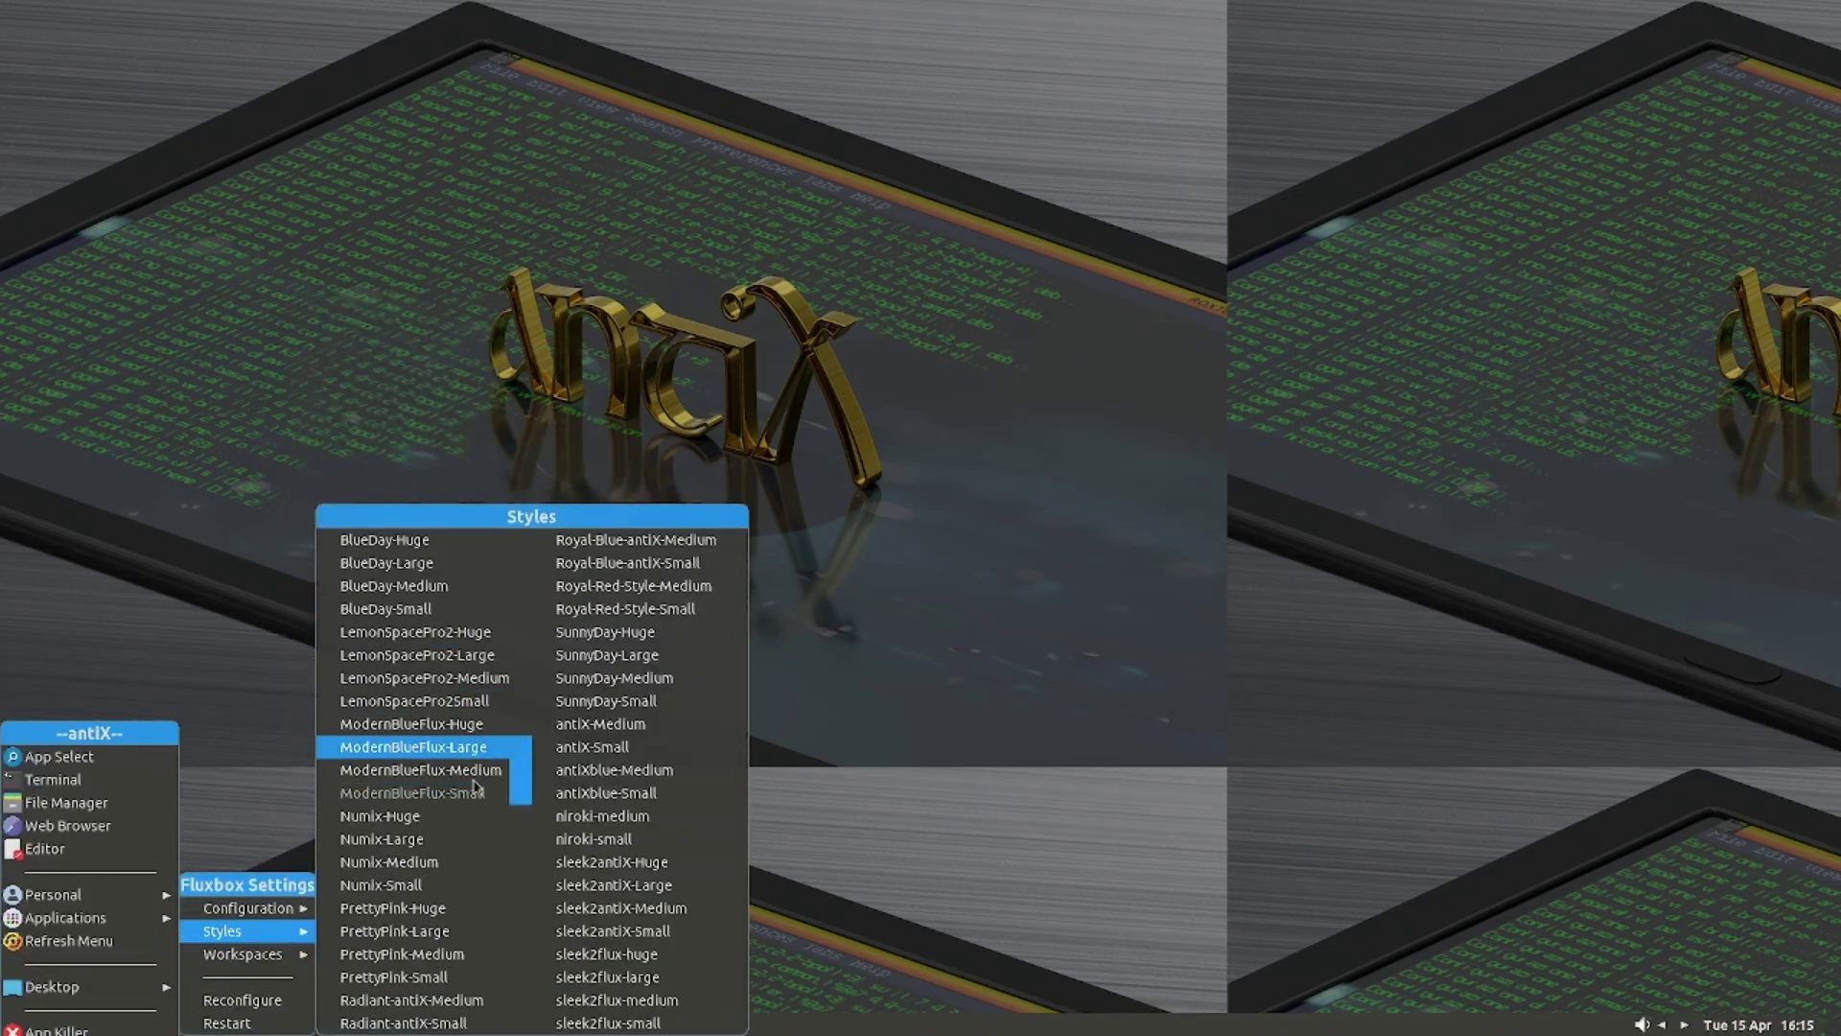
left_click(411, 543)
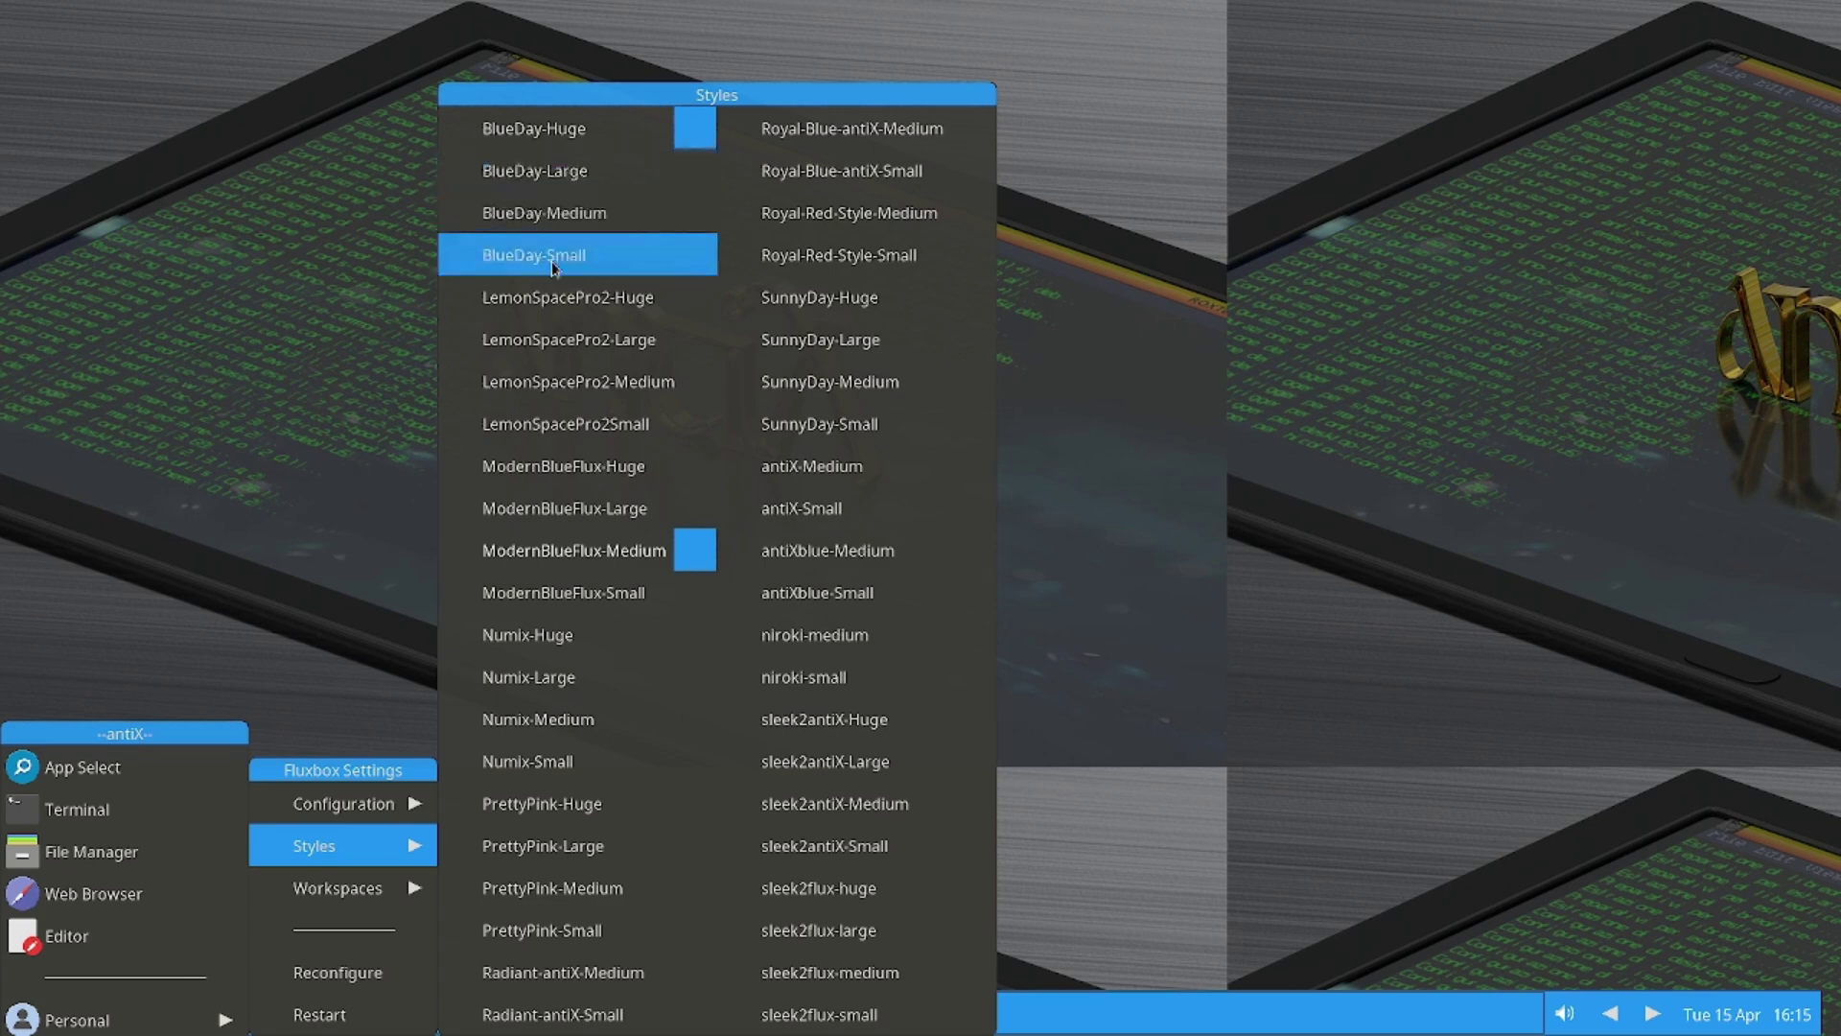
left_click(596, 216)
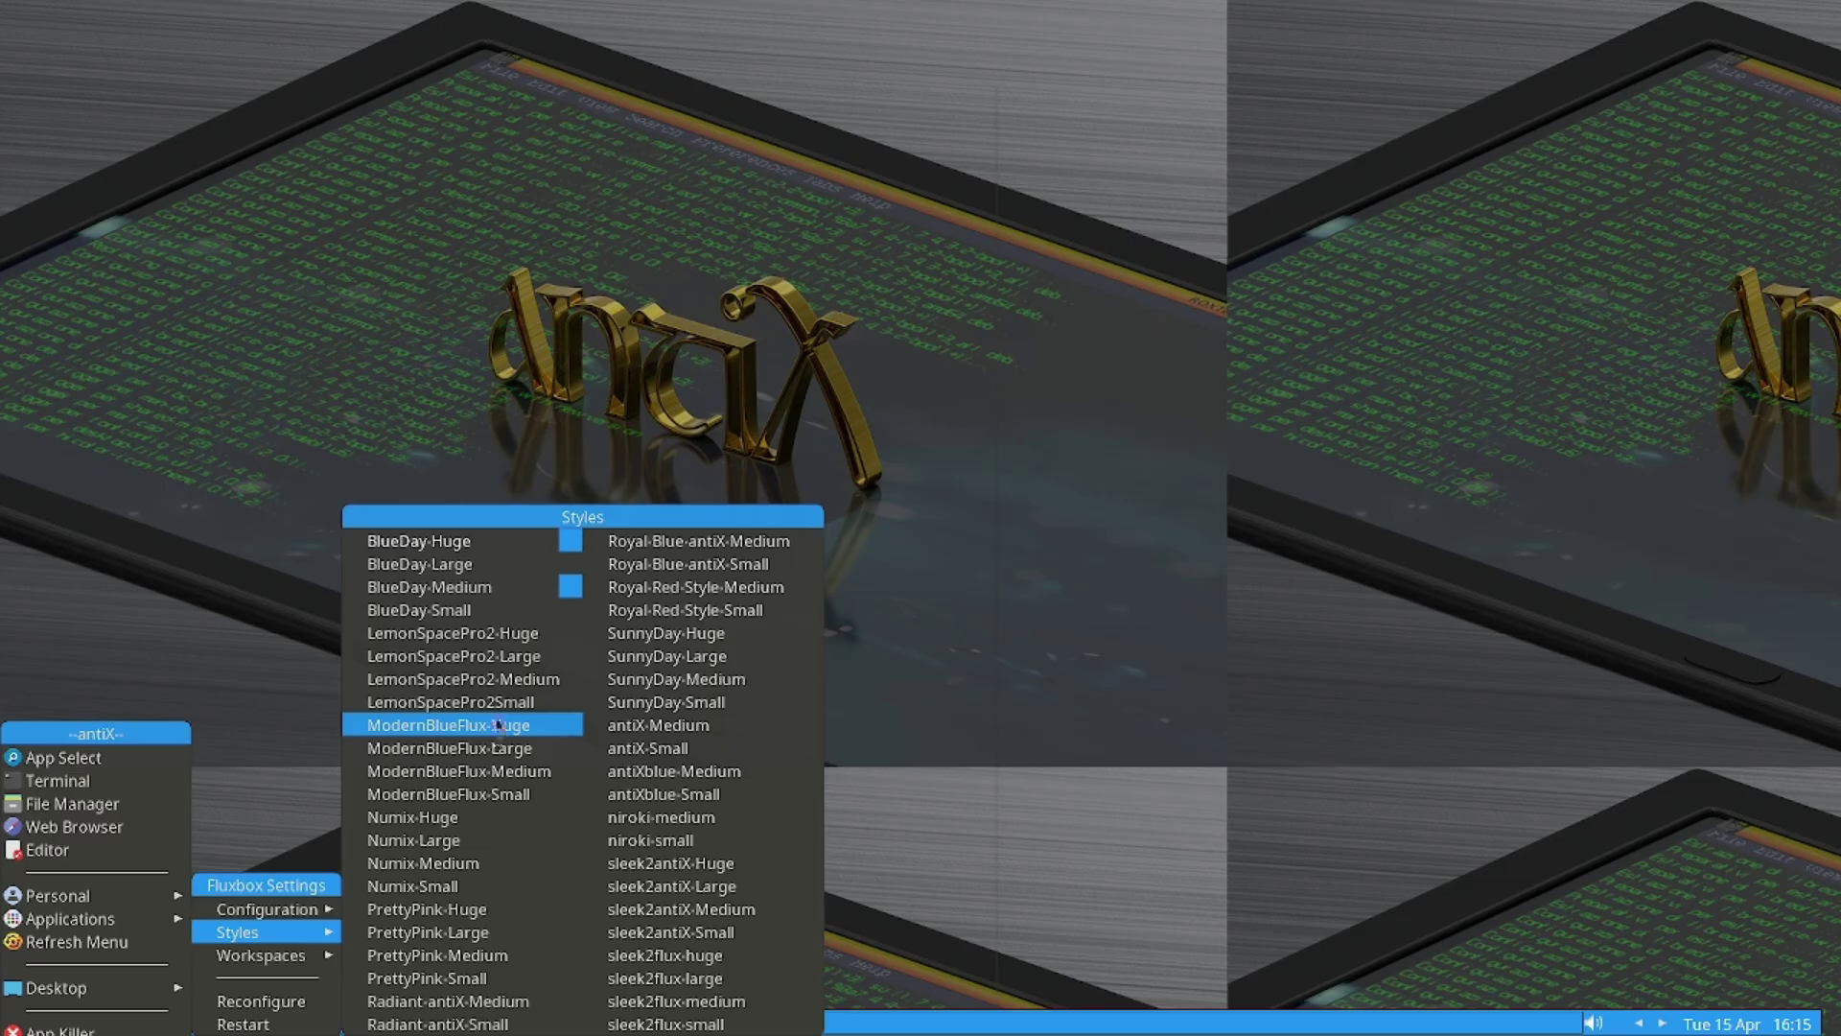
left_click(519, 681)
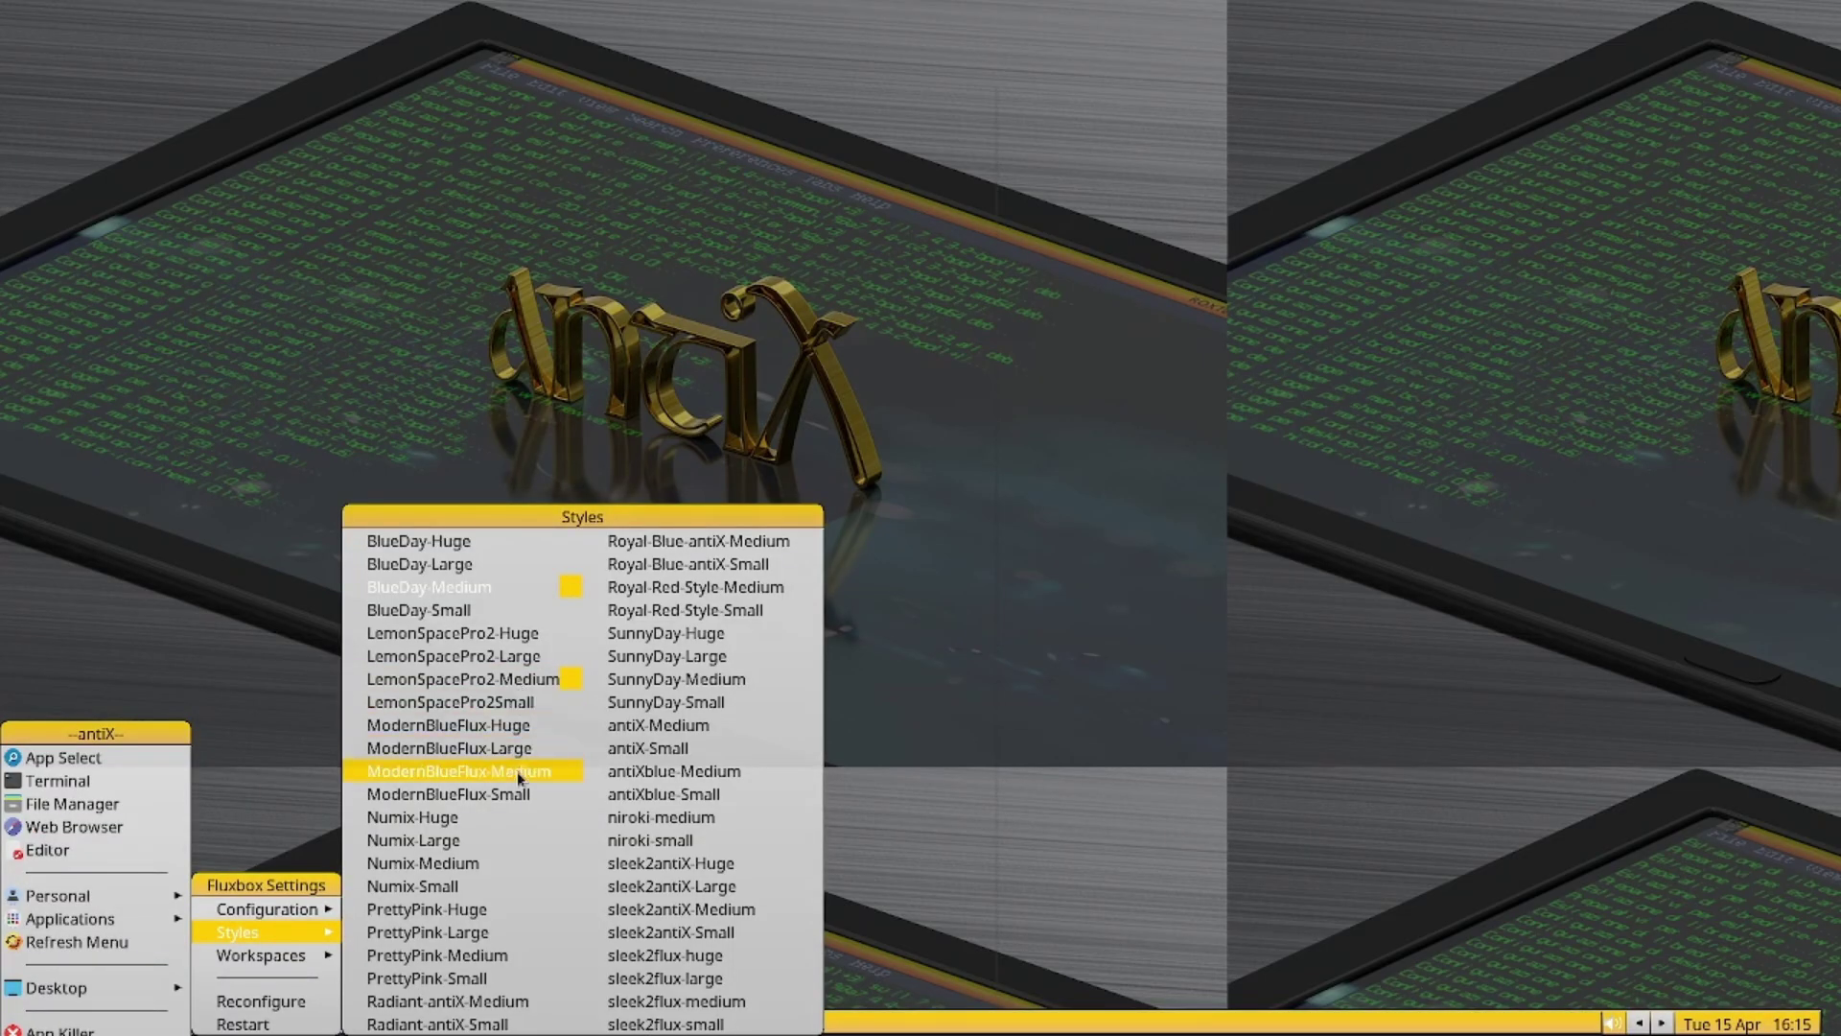
left_click(464, 868)
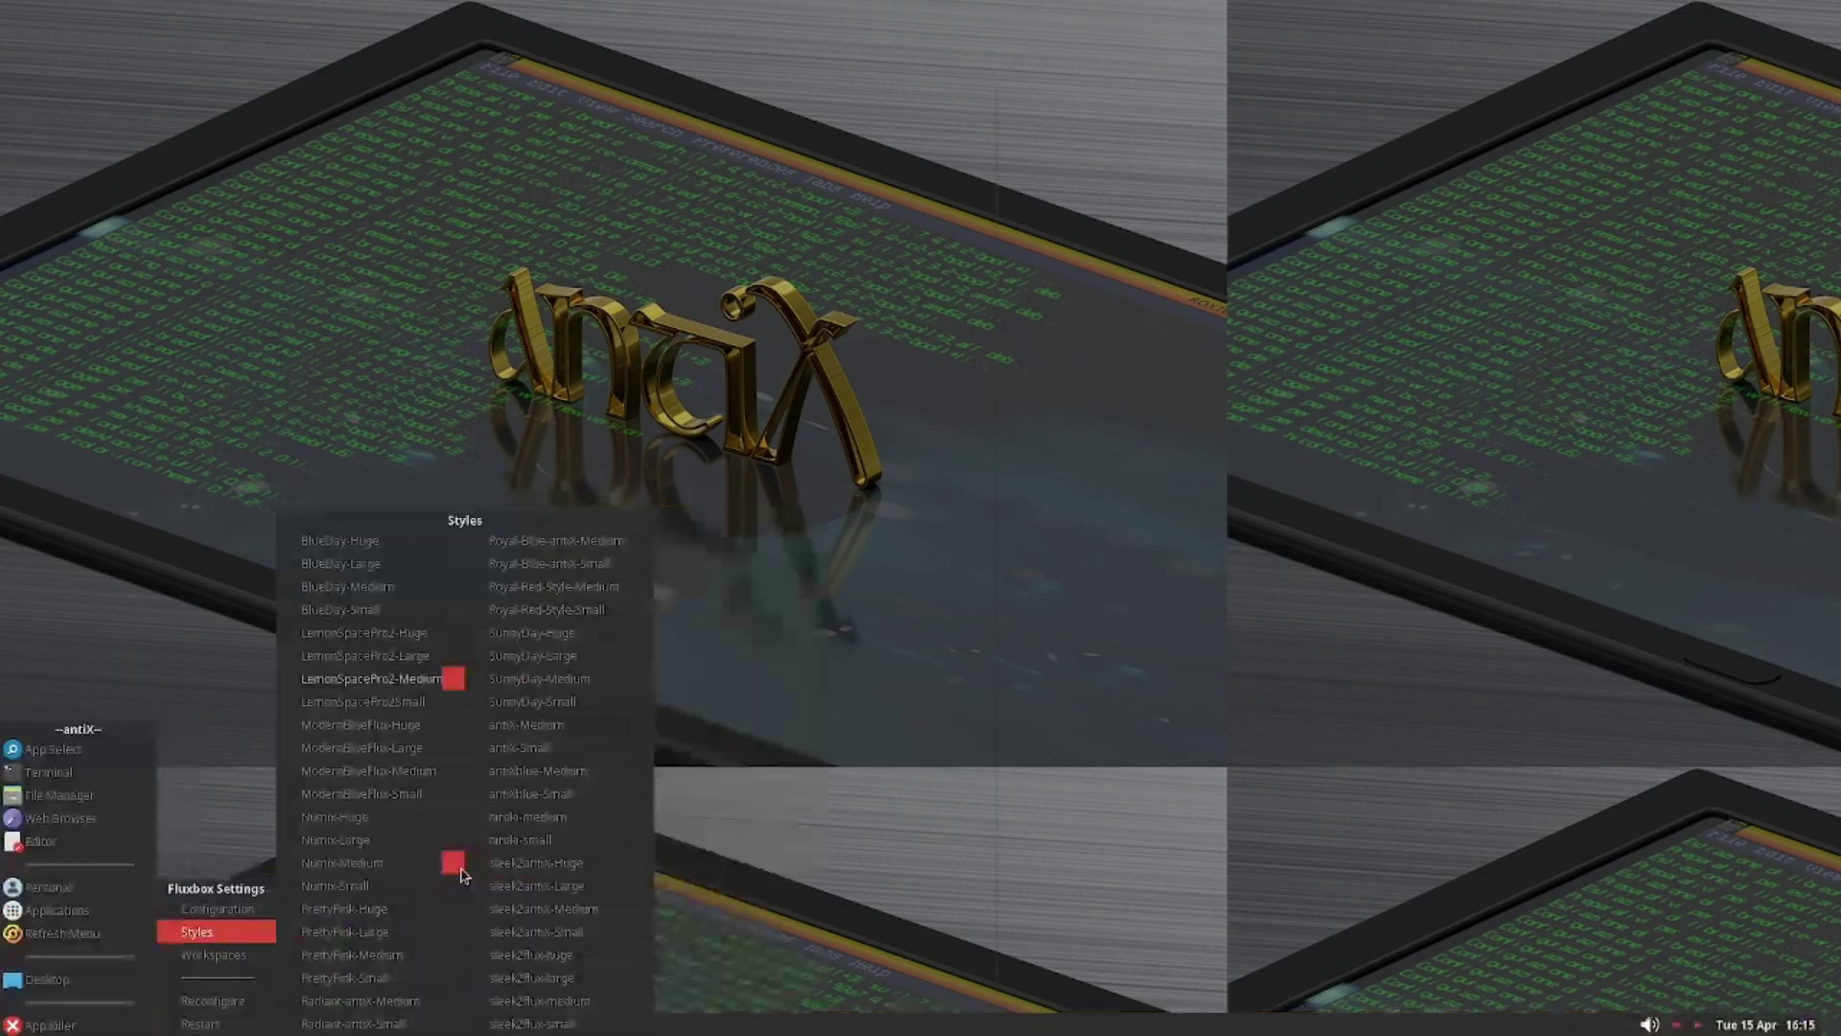
Step: Try the Fluxbox styles PrettyPink-Medium, Radiant-antiX-Medium, Royal-Red-Style-Medium, Royal-Blue-antiX-Medium, SunnyDay-Medium and antiX-Medium
left_click(401, 959)
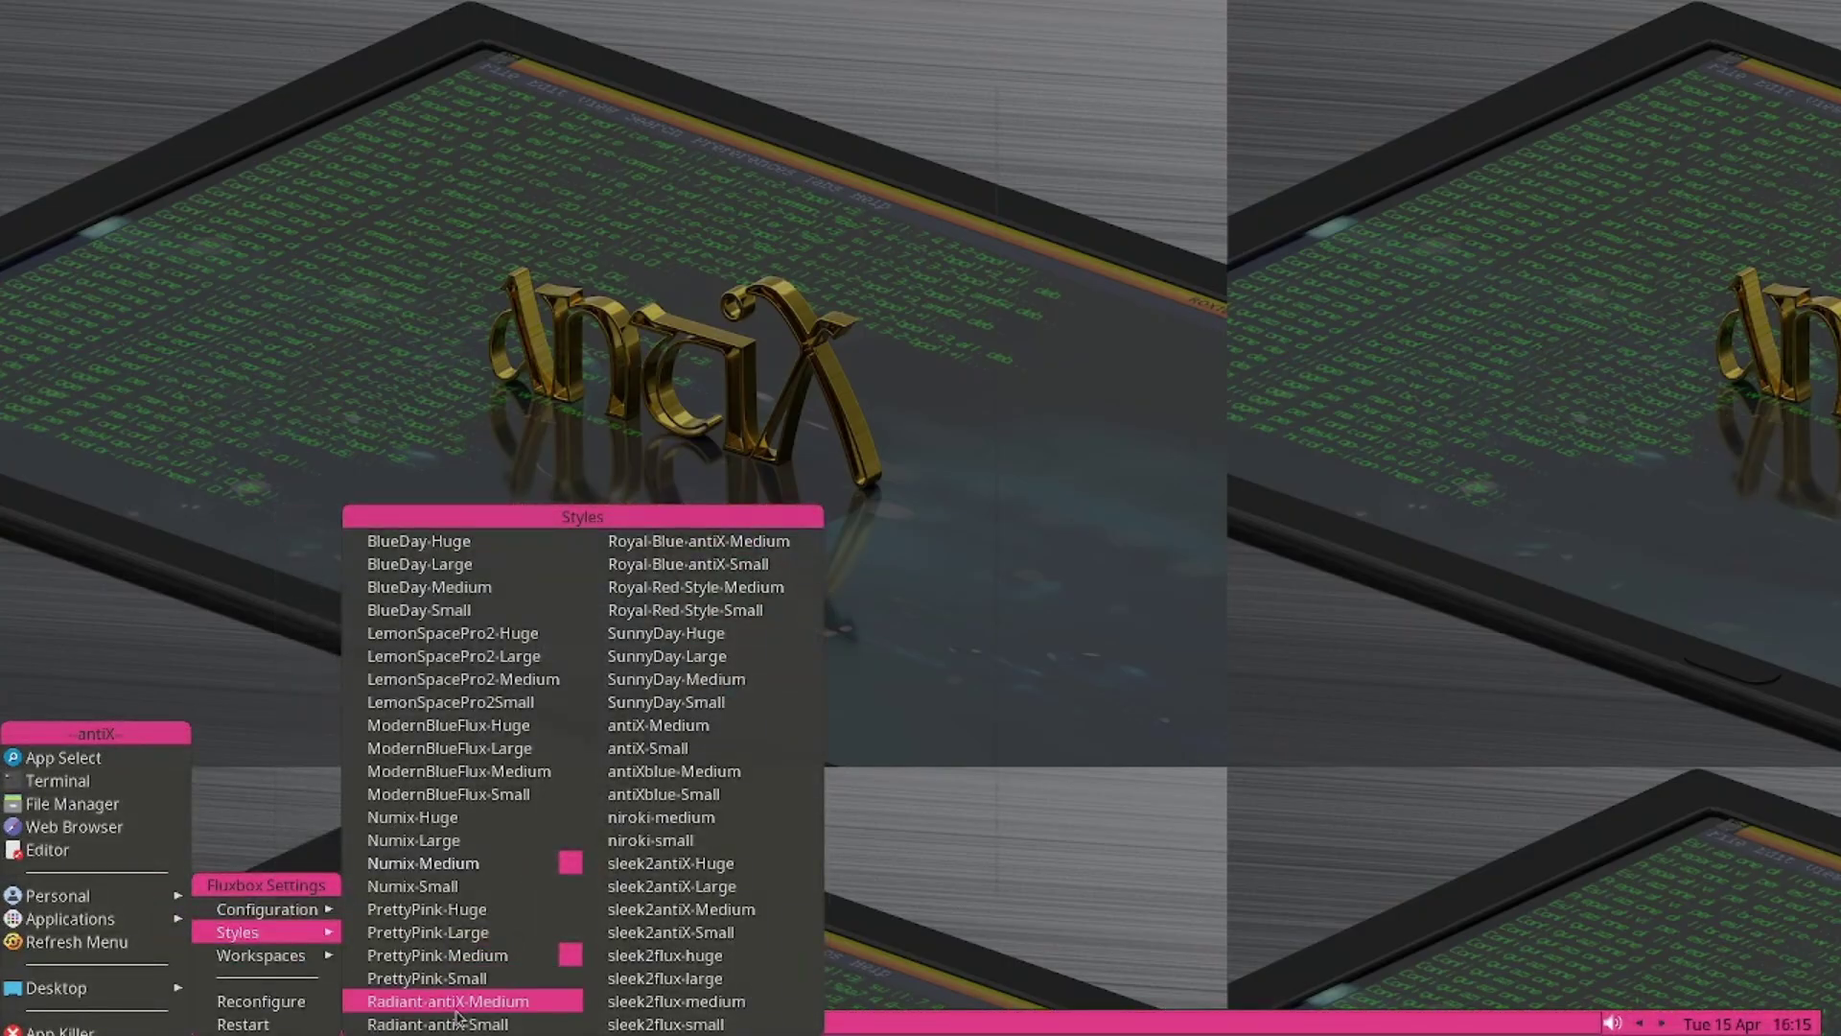
left_click(525, 1002)
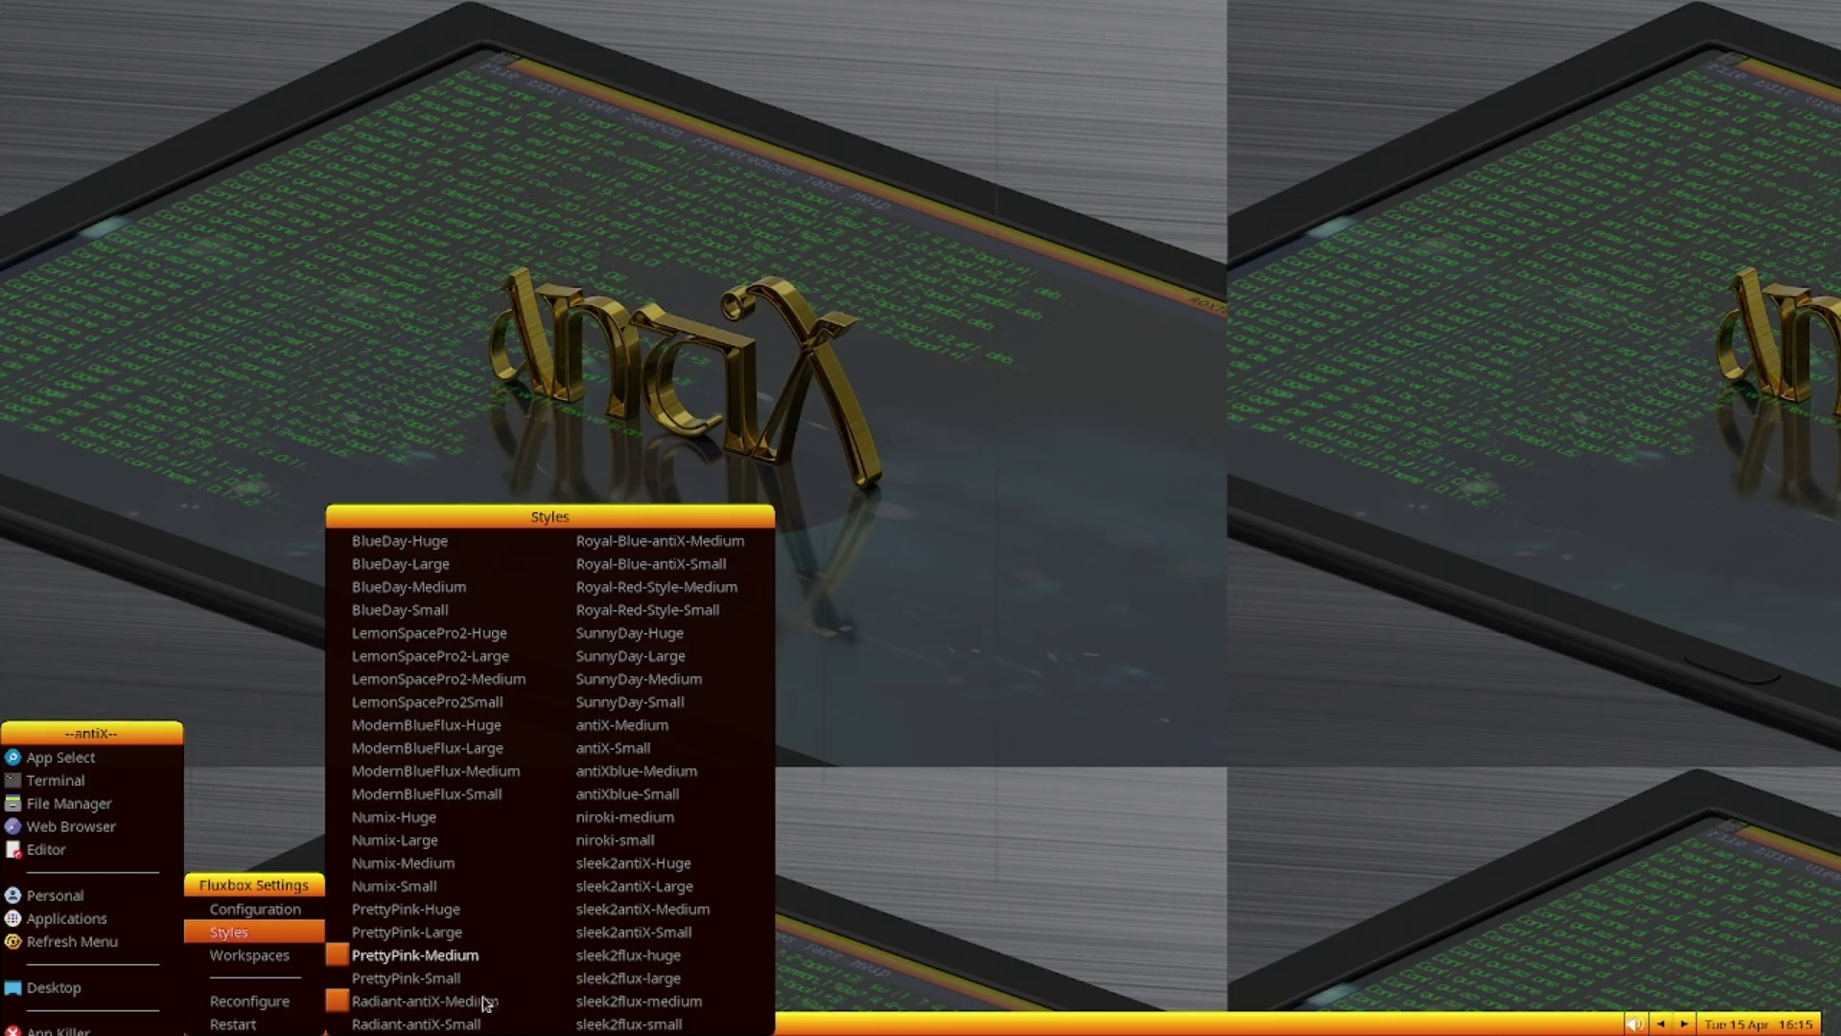
left_click(737, 589)
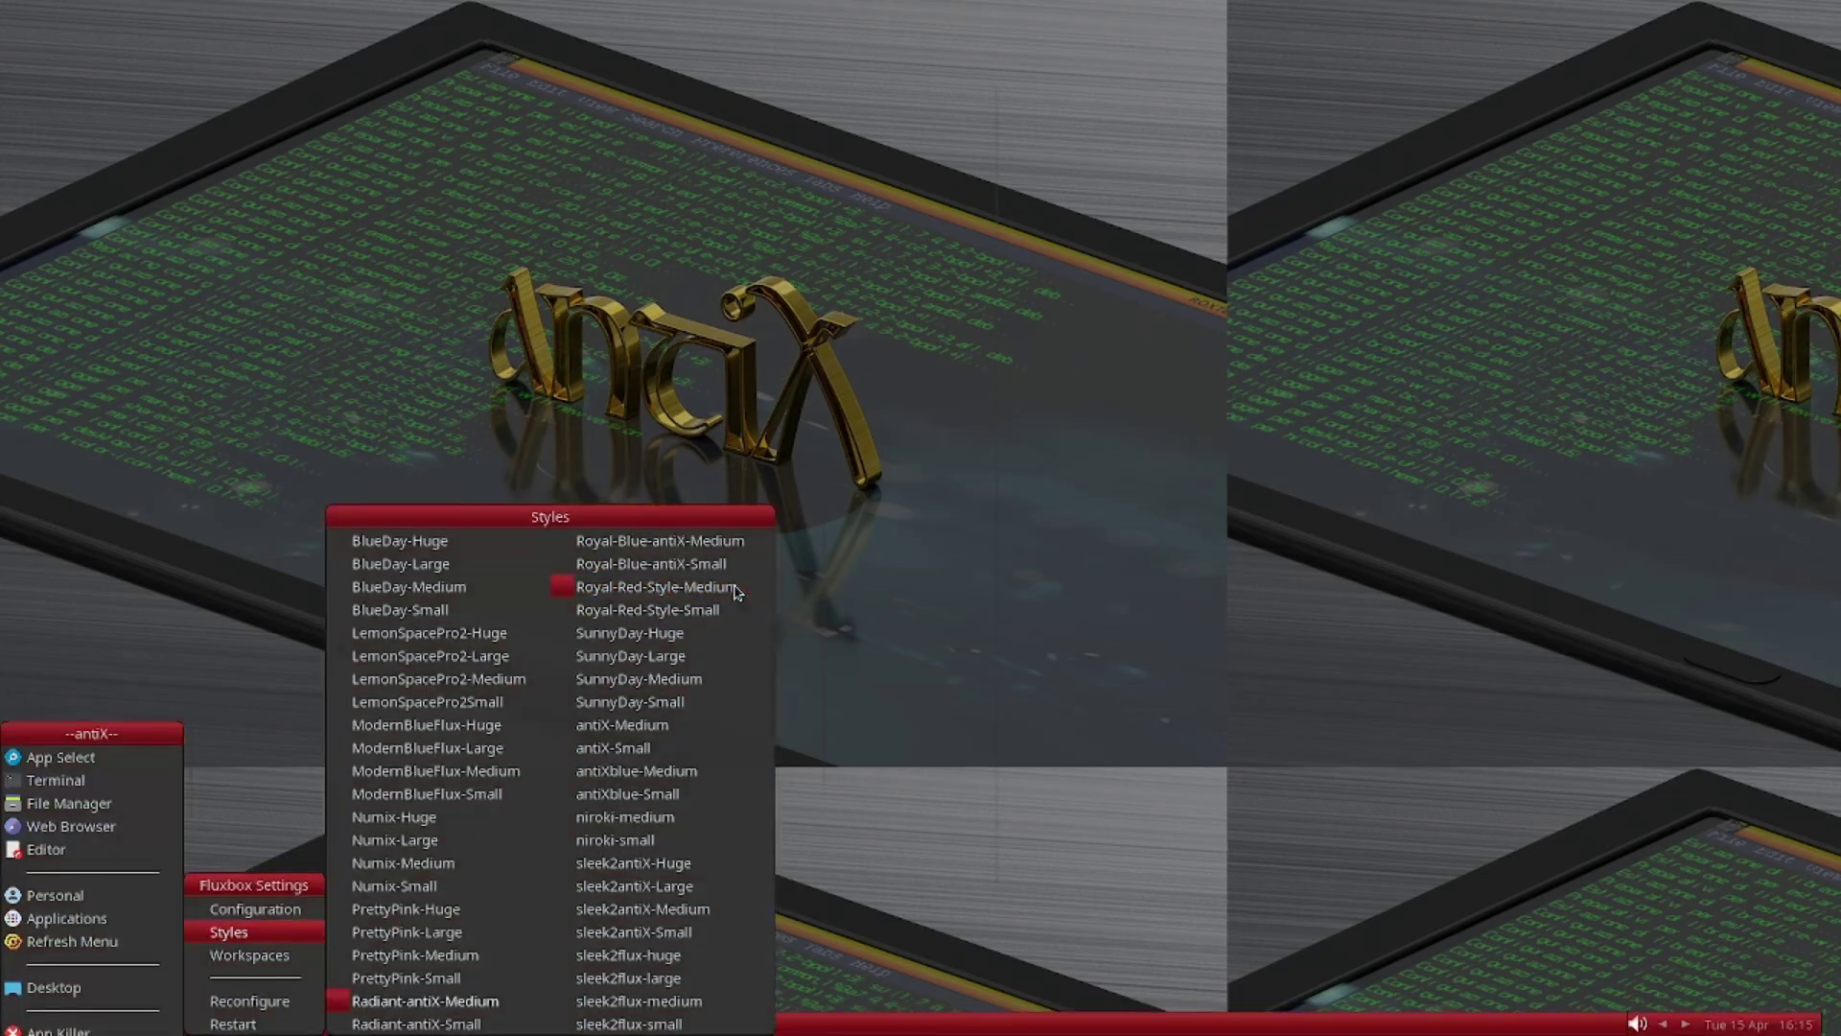
left_click(737, 542)
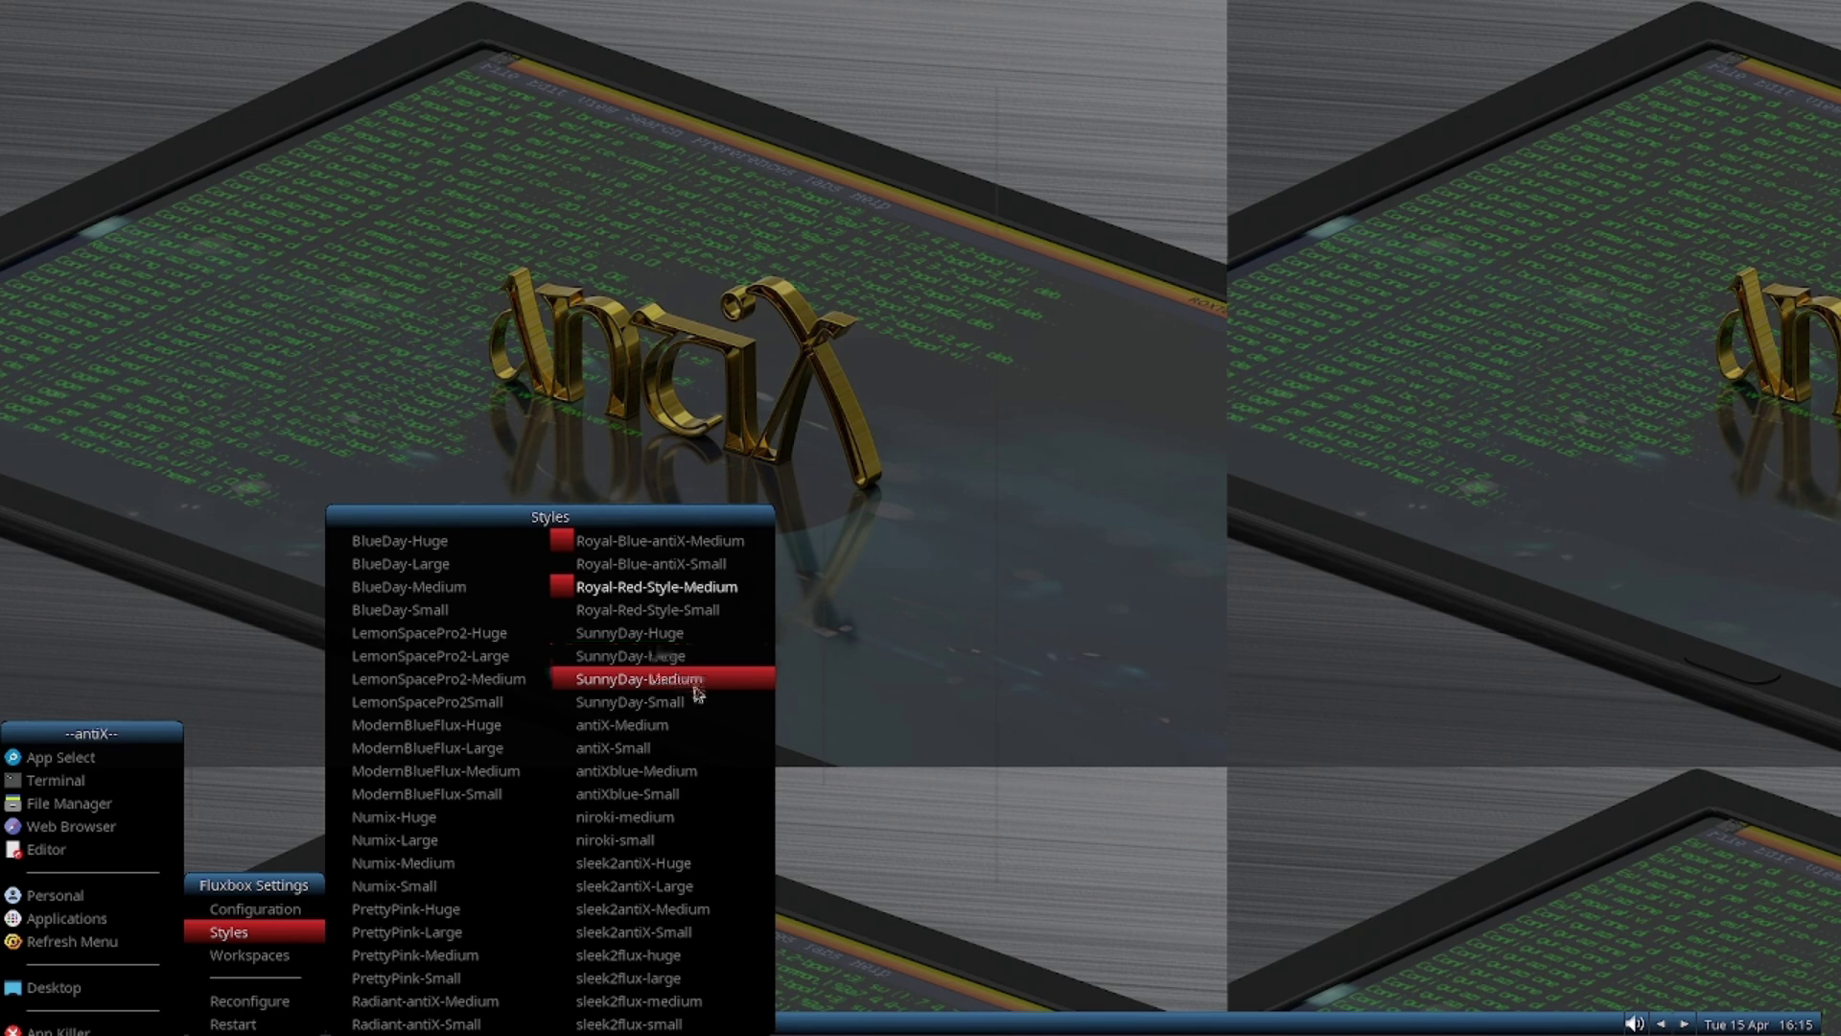
left_click(700, 685)
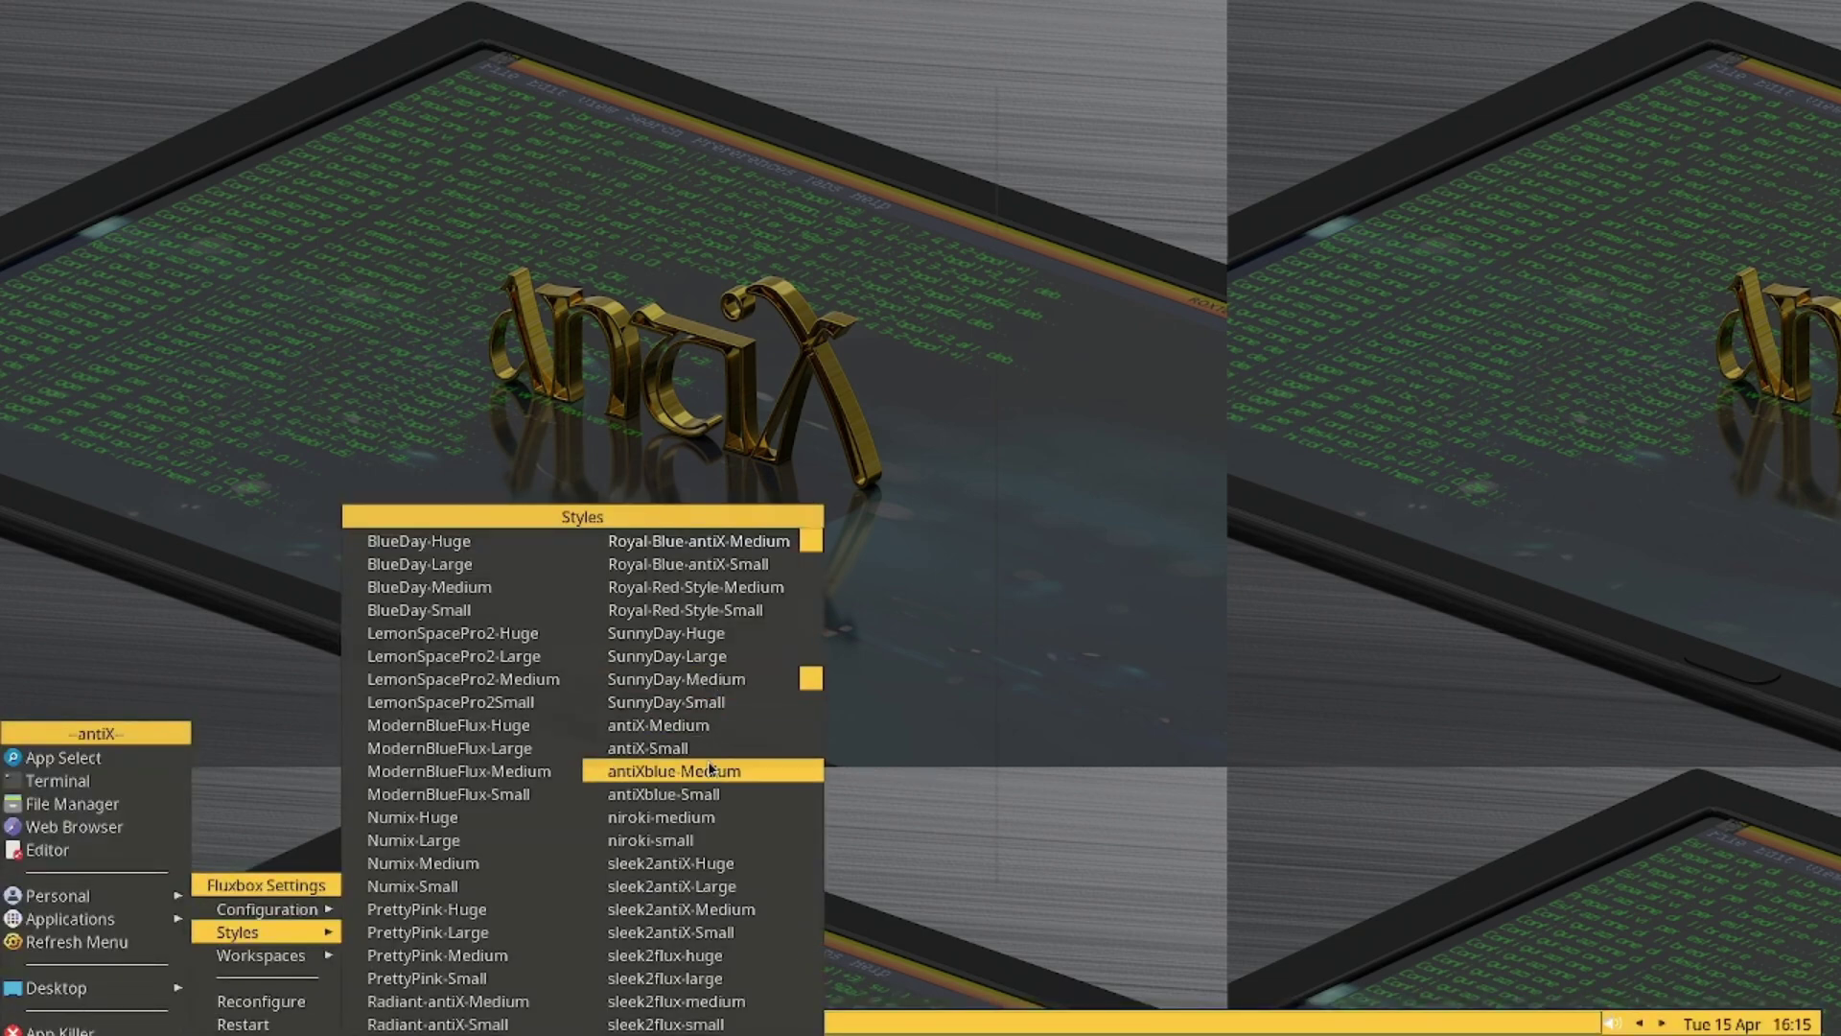
left_click(749, 731)
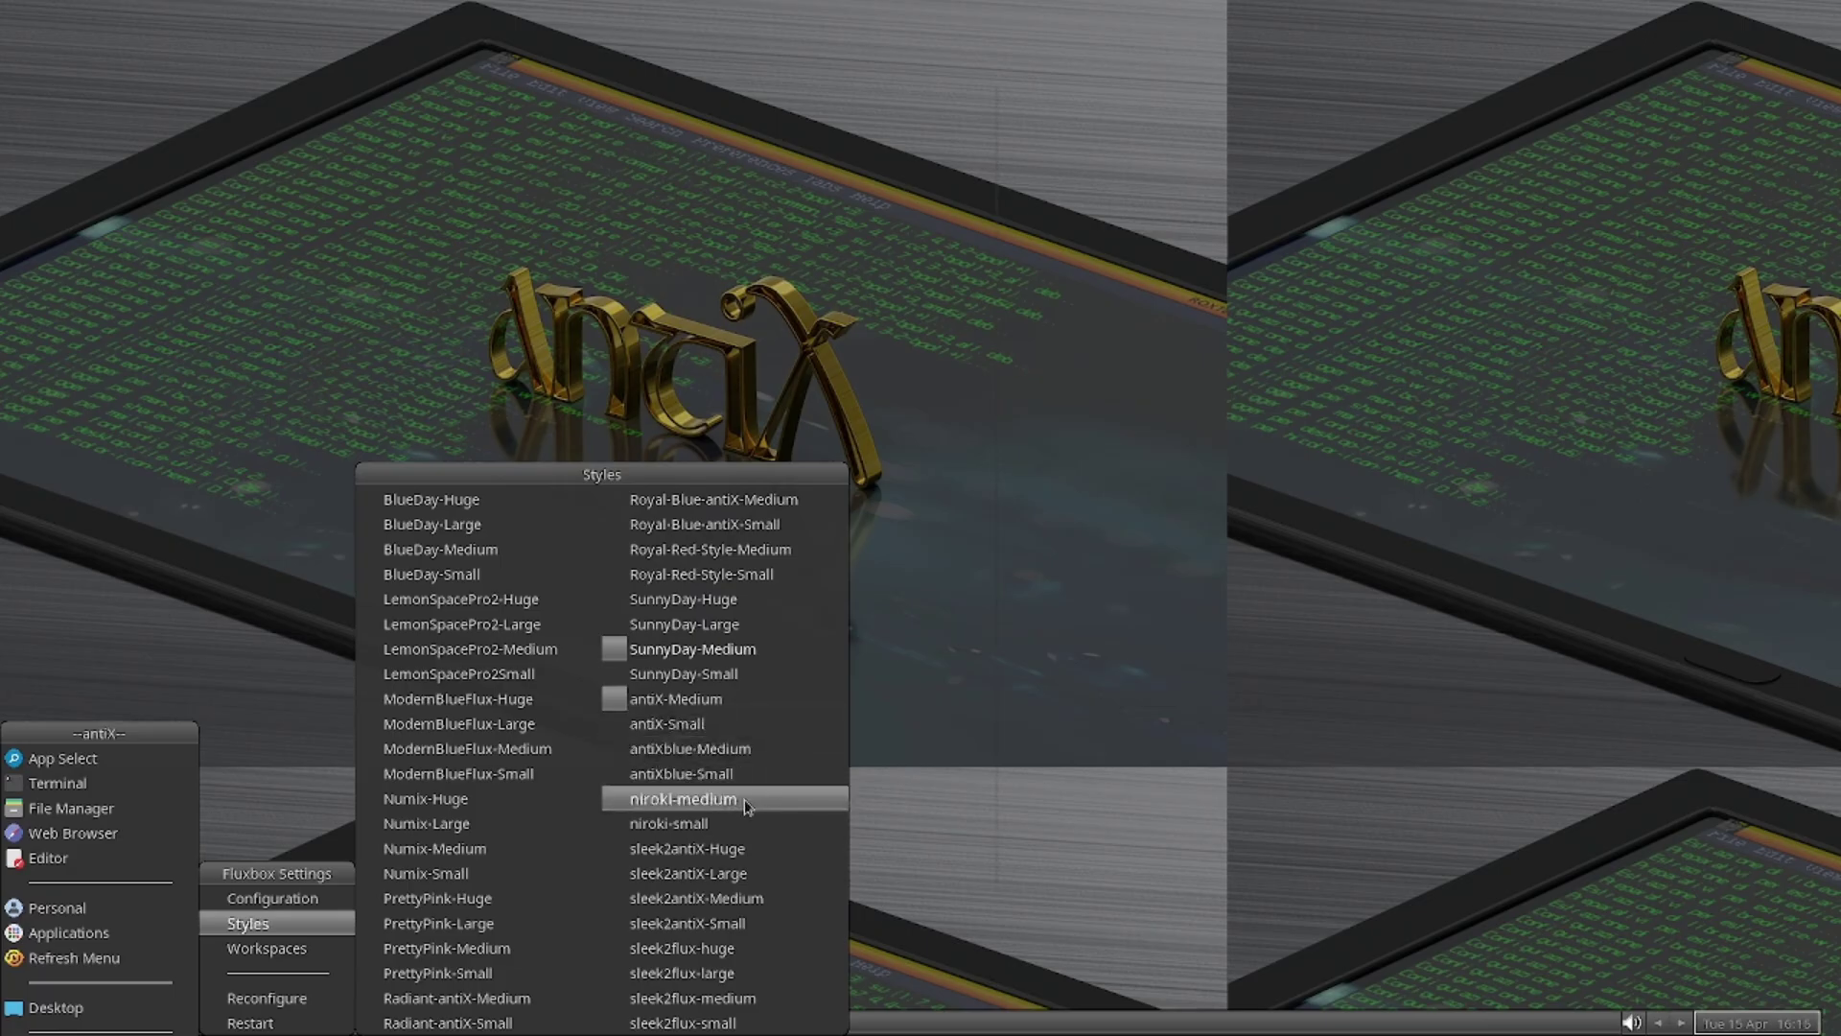
Step: Apply the niroki-medium style with its wallpaper, and try the sleek2antiX-Medium and sleek2flux-medium styles
left_click(747, 801)
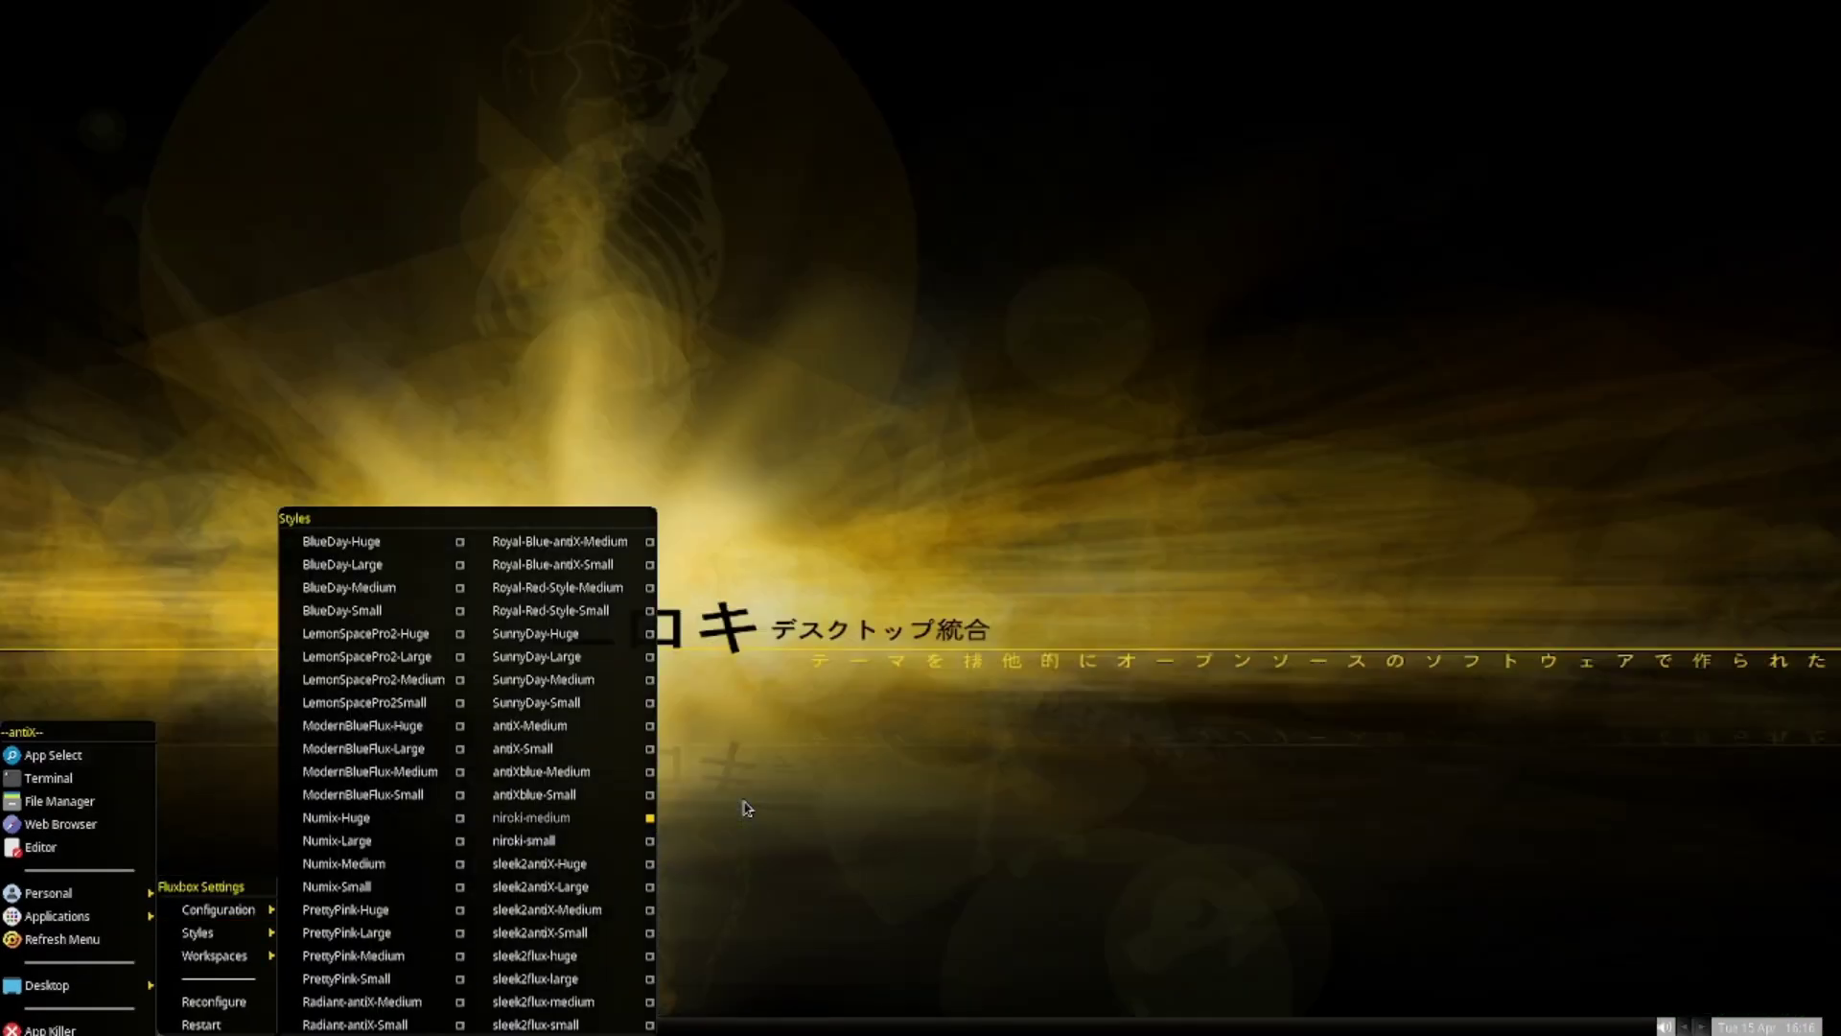
left_click(603, 919)
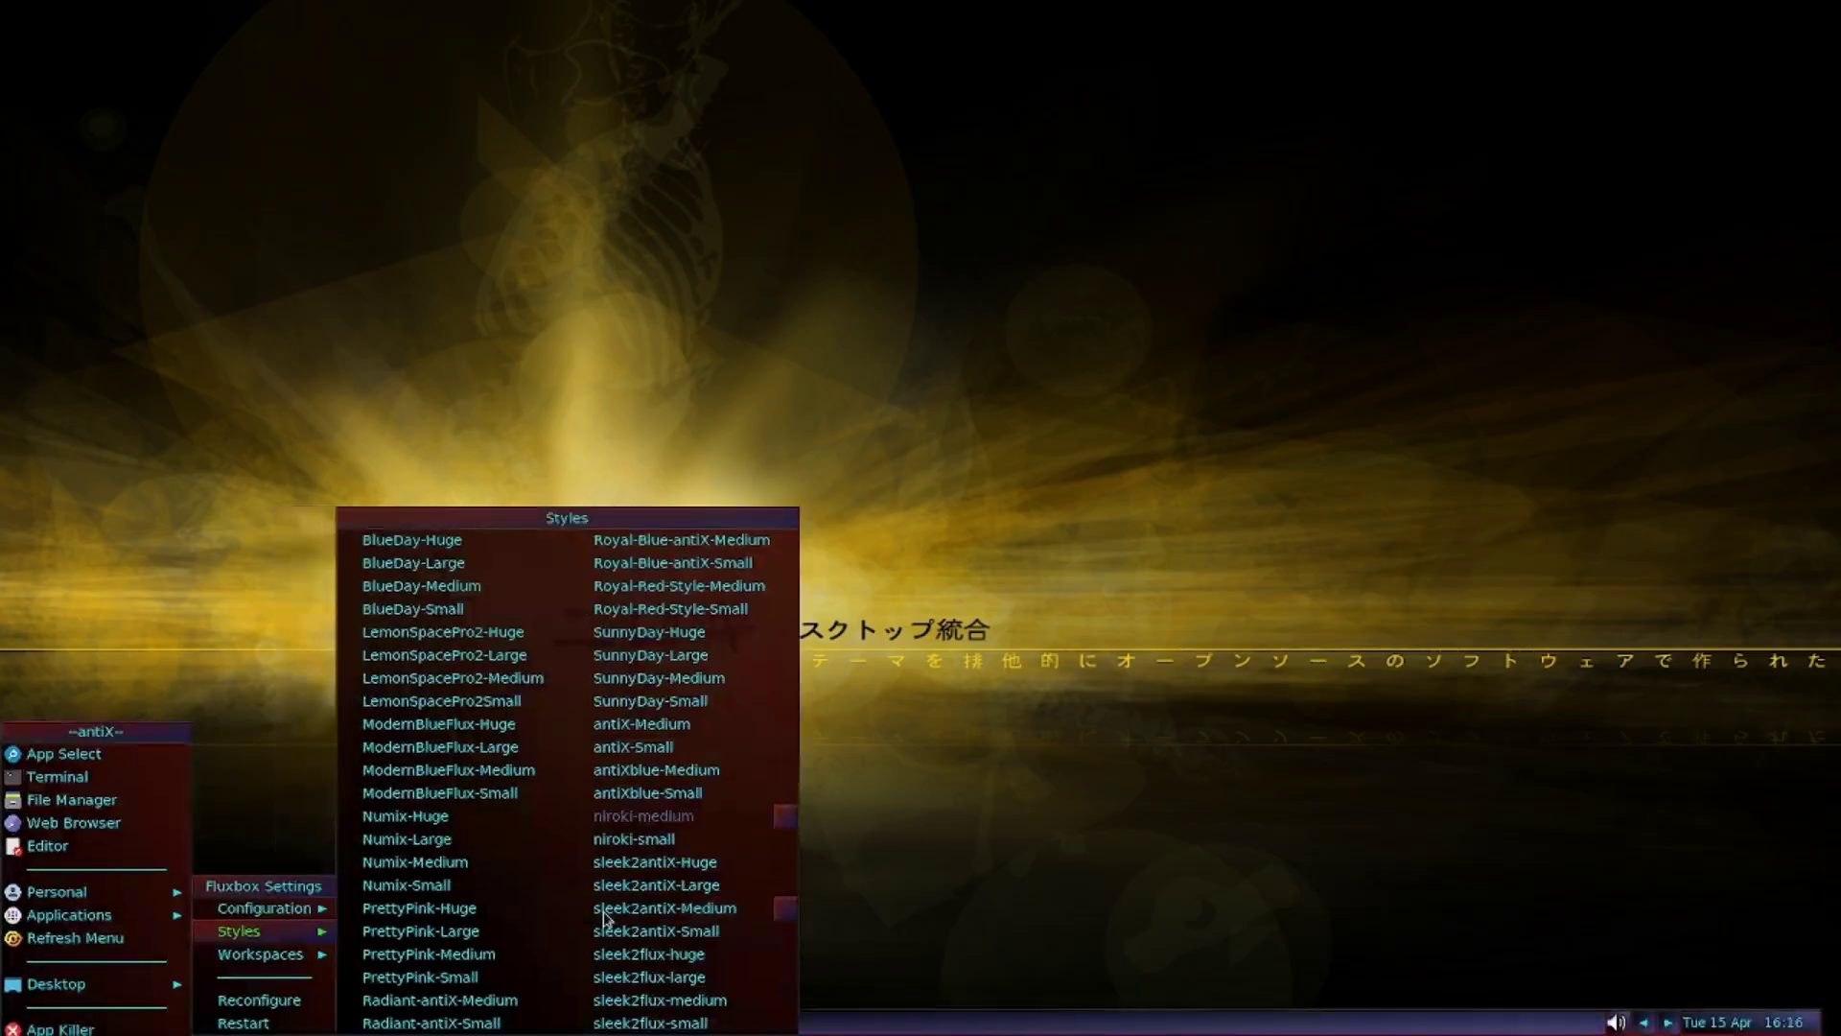
left_click(736, 1004)
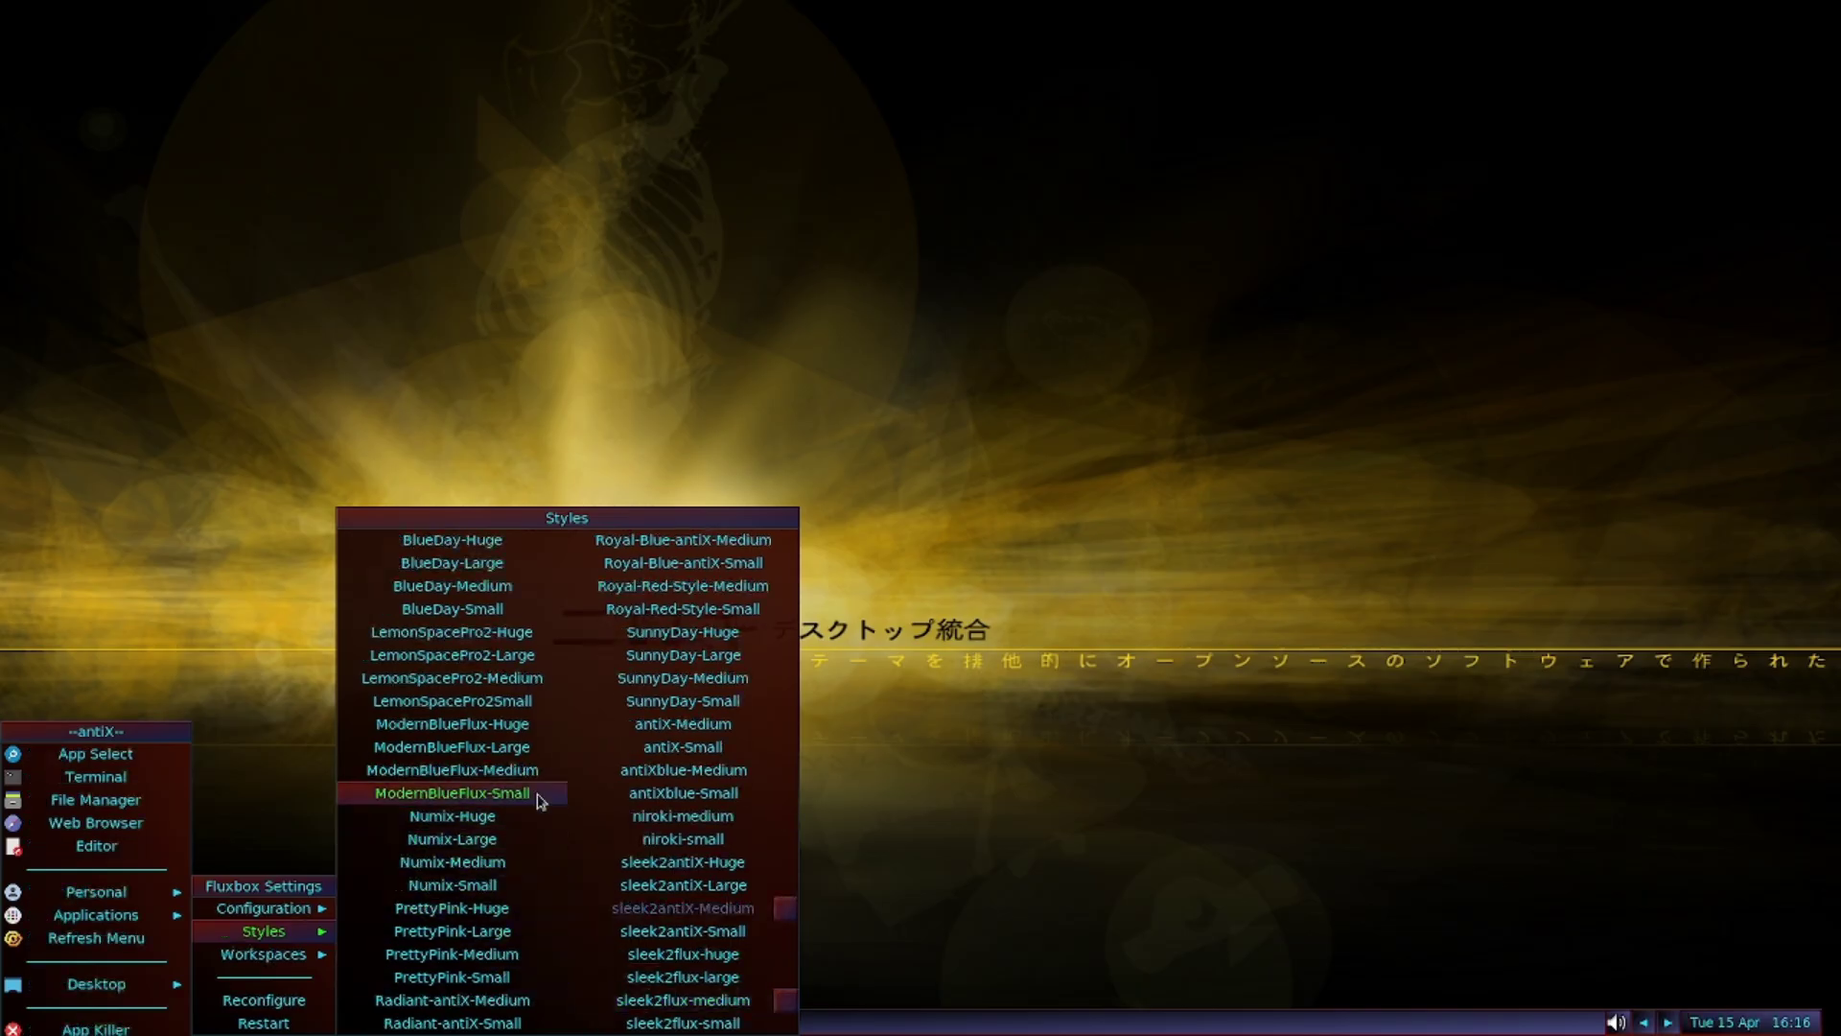
Step: Set the Fluxbox style to LemonSpacePro2-Medium and reconfigure Fluxbox
left_click(508, 683)
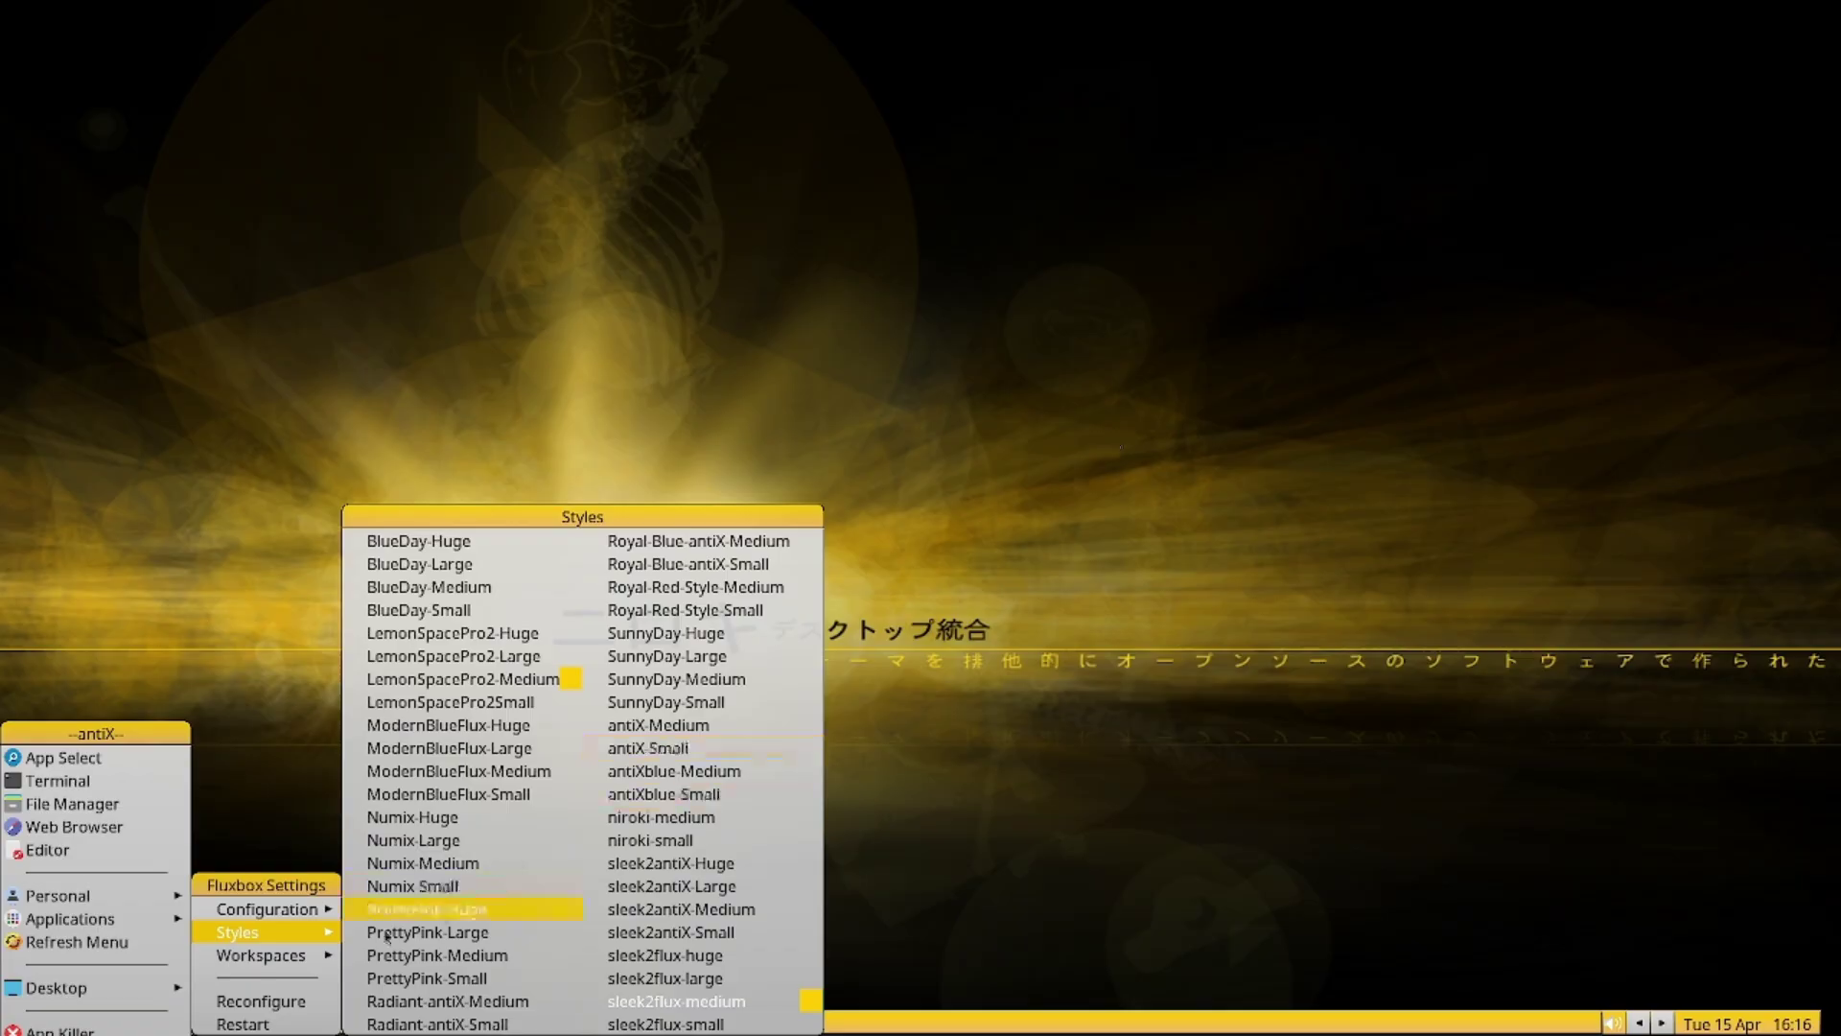
left_click(259, 1000)
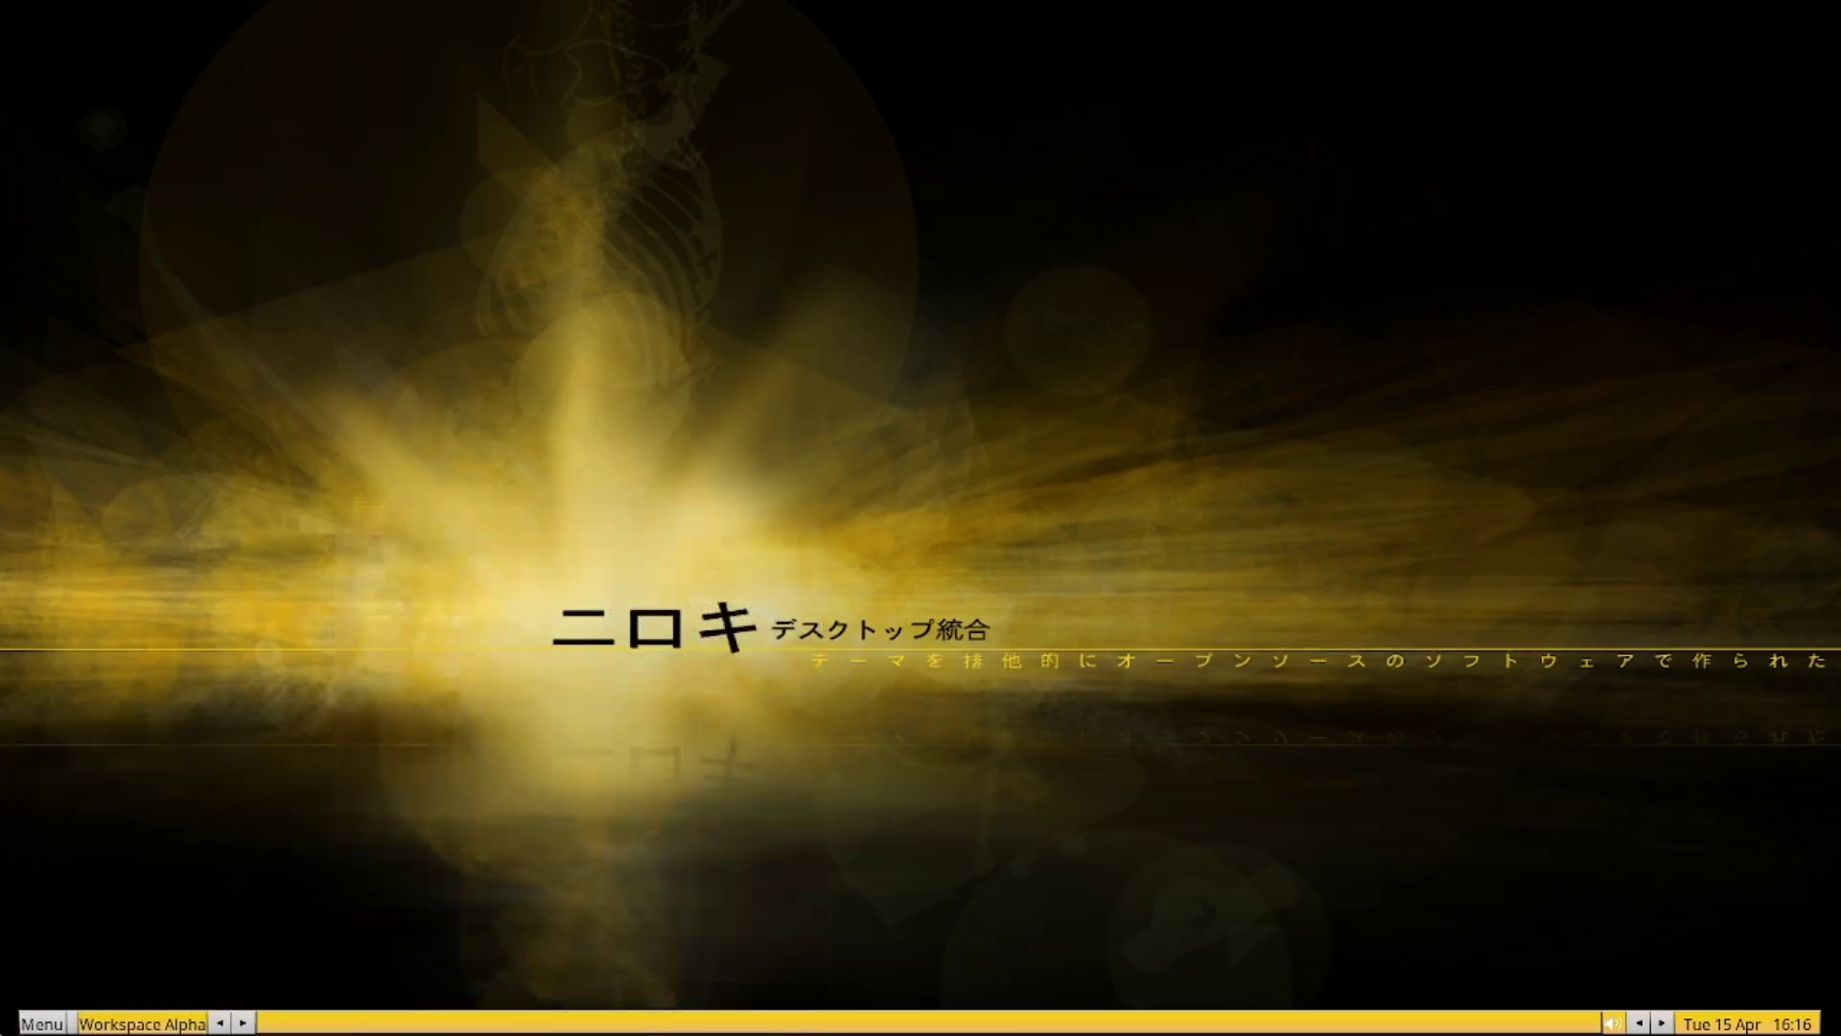
Step: Look at the remaining Fluxbox settings, including Workspaces, and close the desktop menu
left_click(55, 1024)
mouse_move(85, 1000)
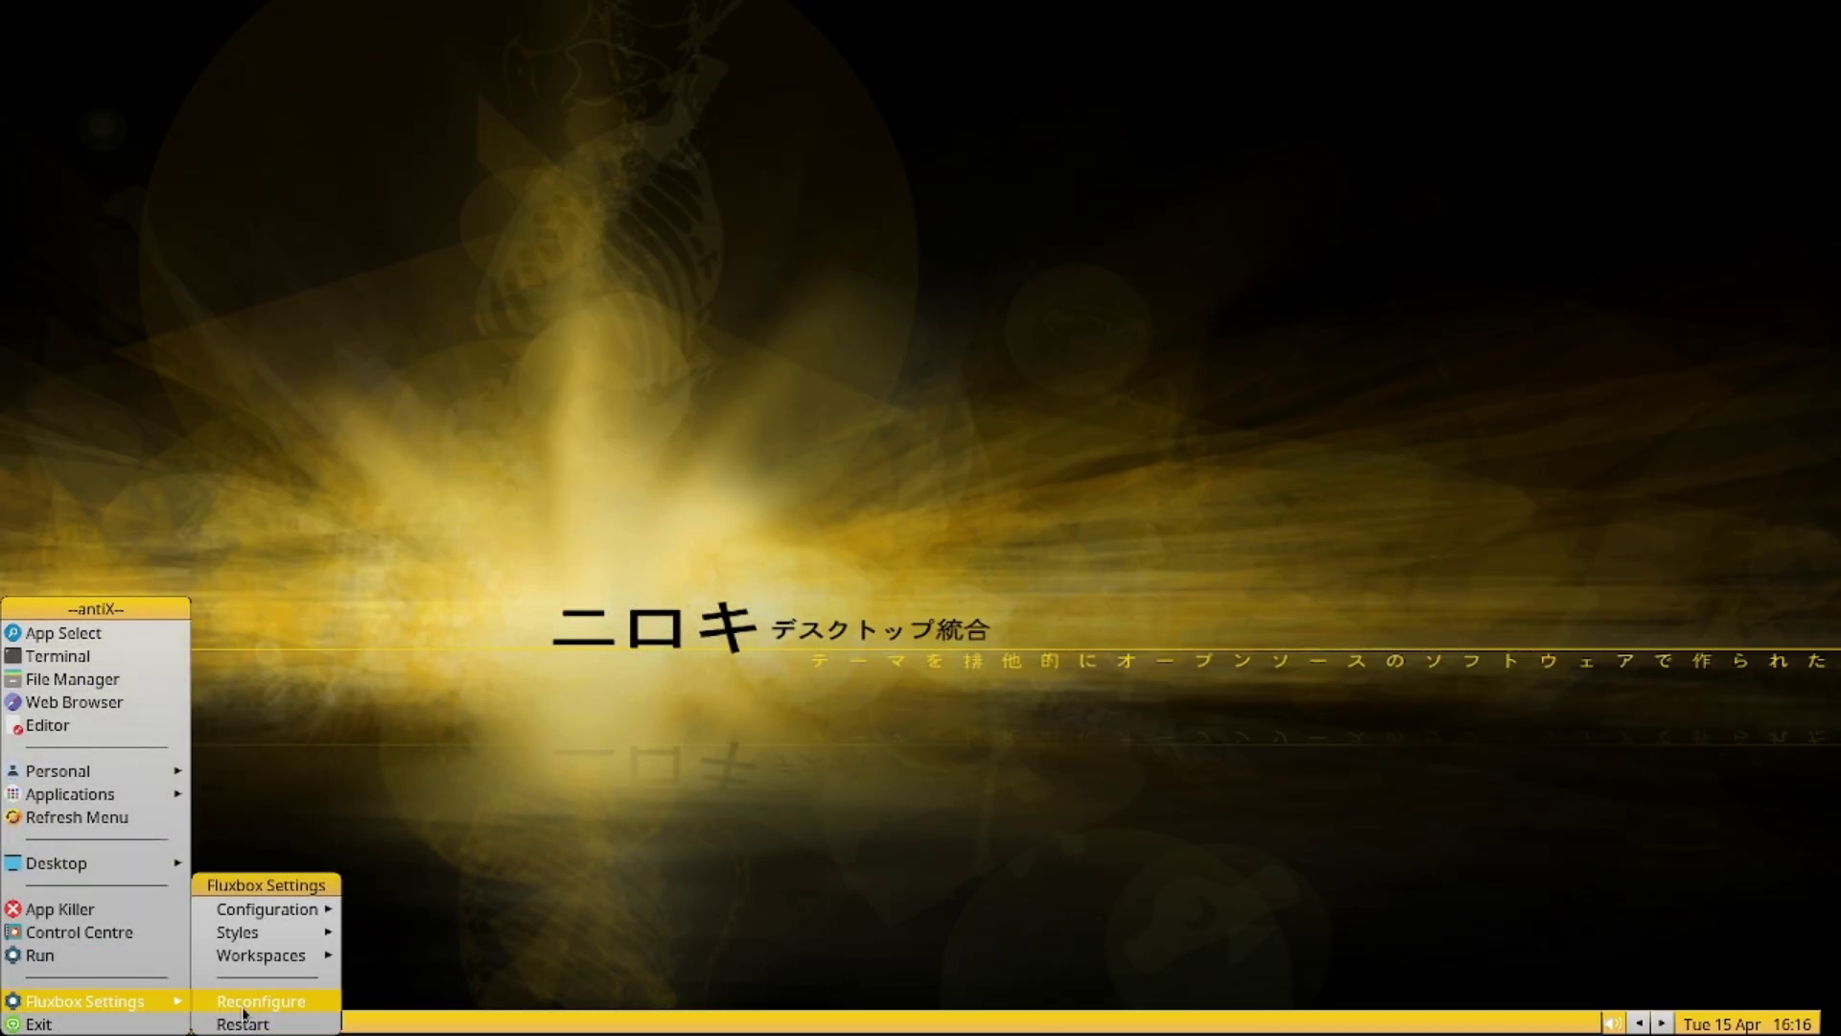
mouse_move(267, 953)
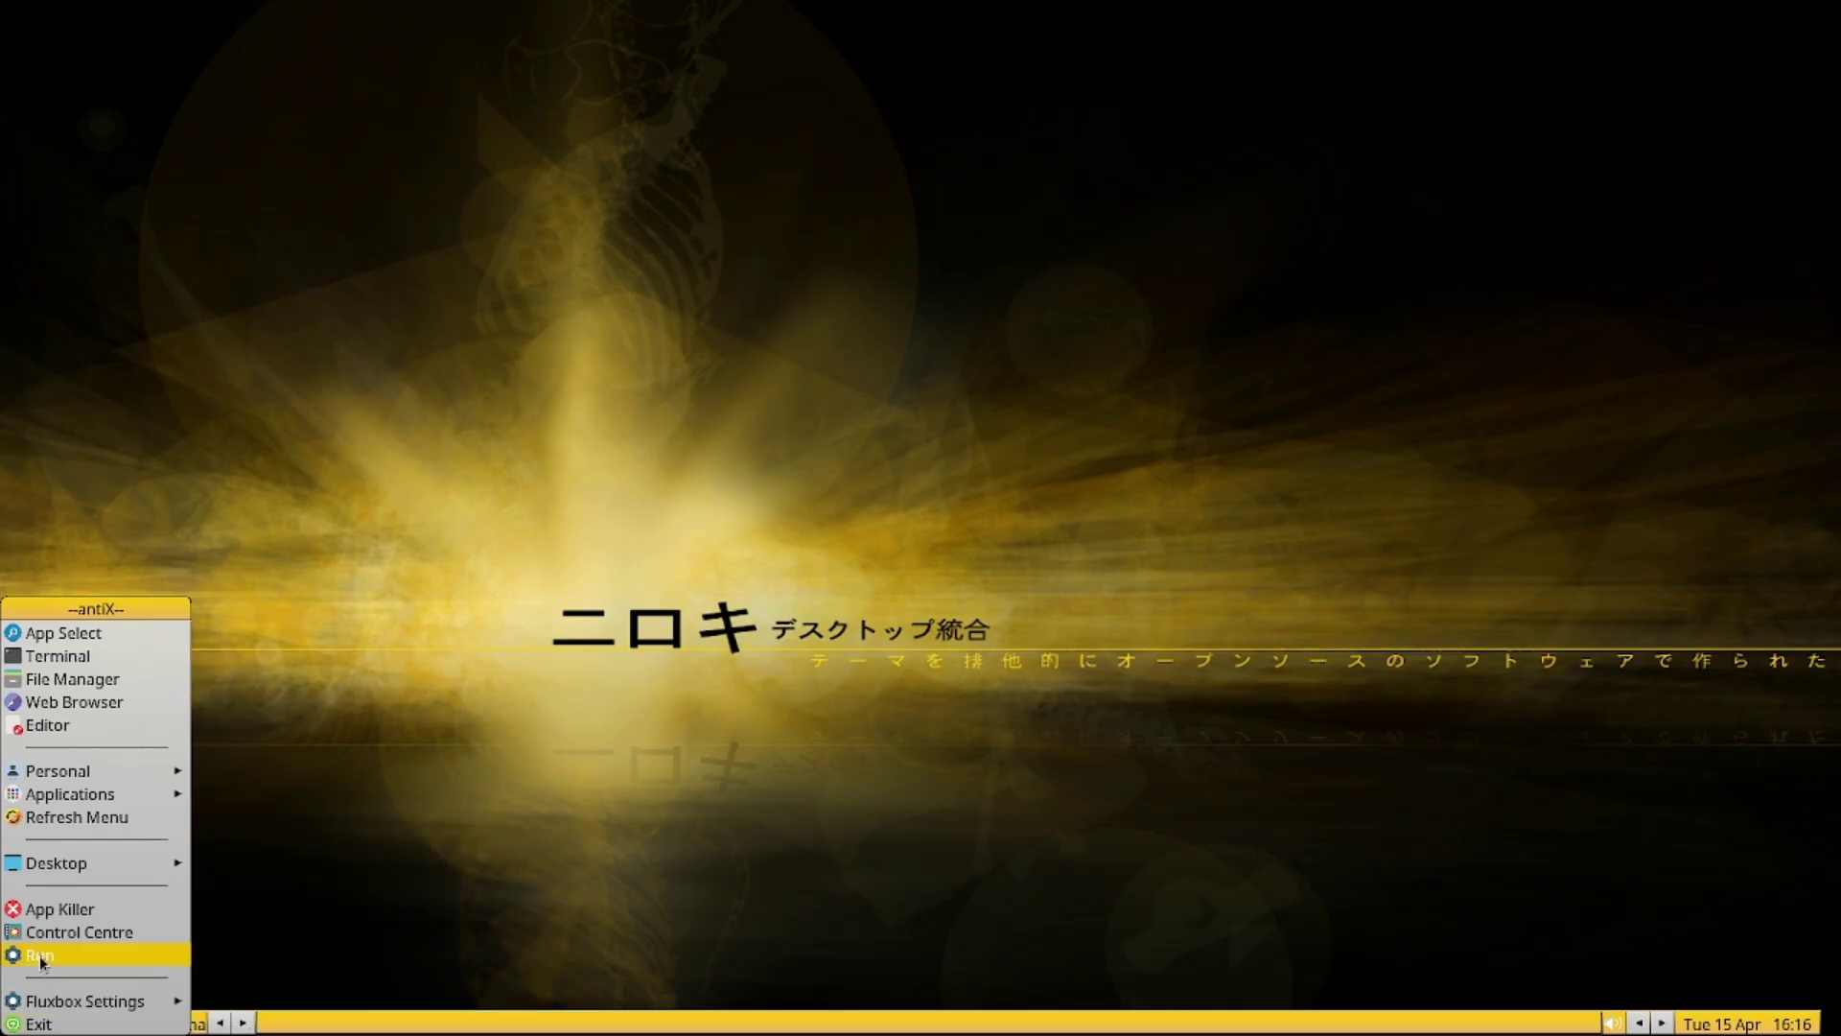
left_click(591, 194)
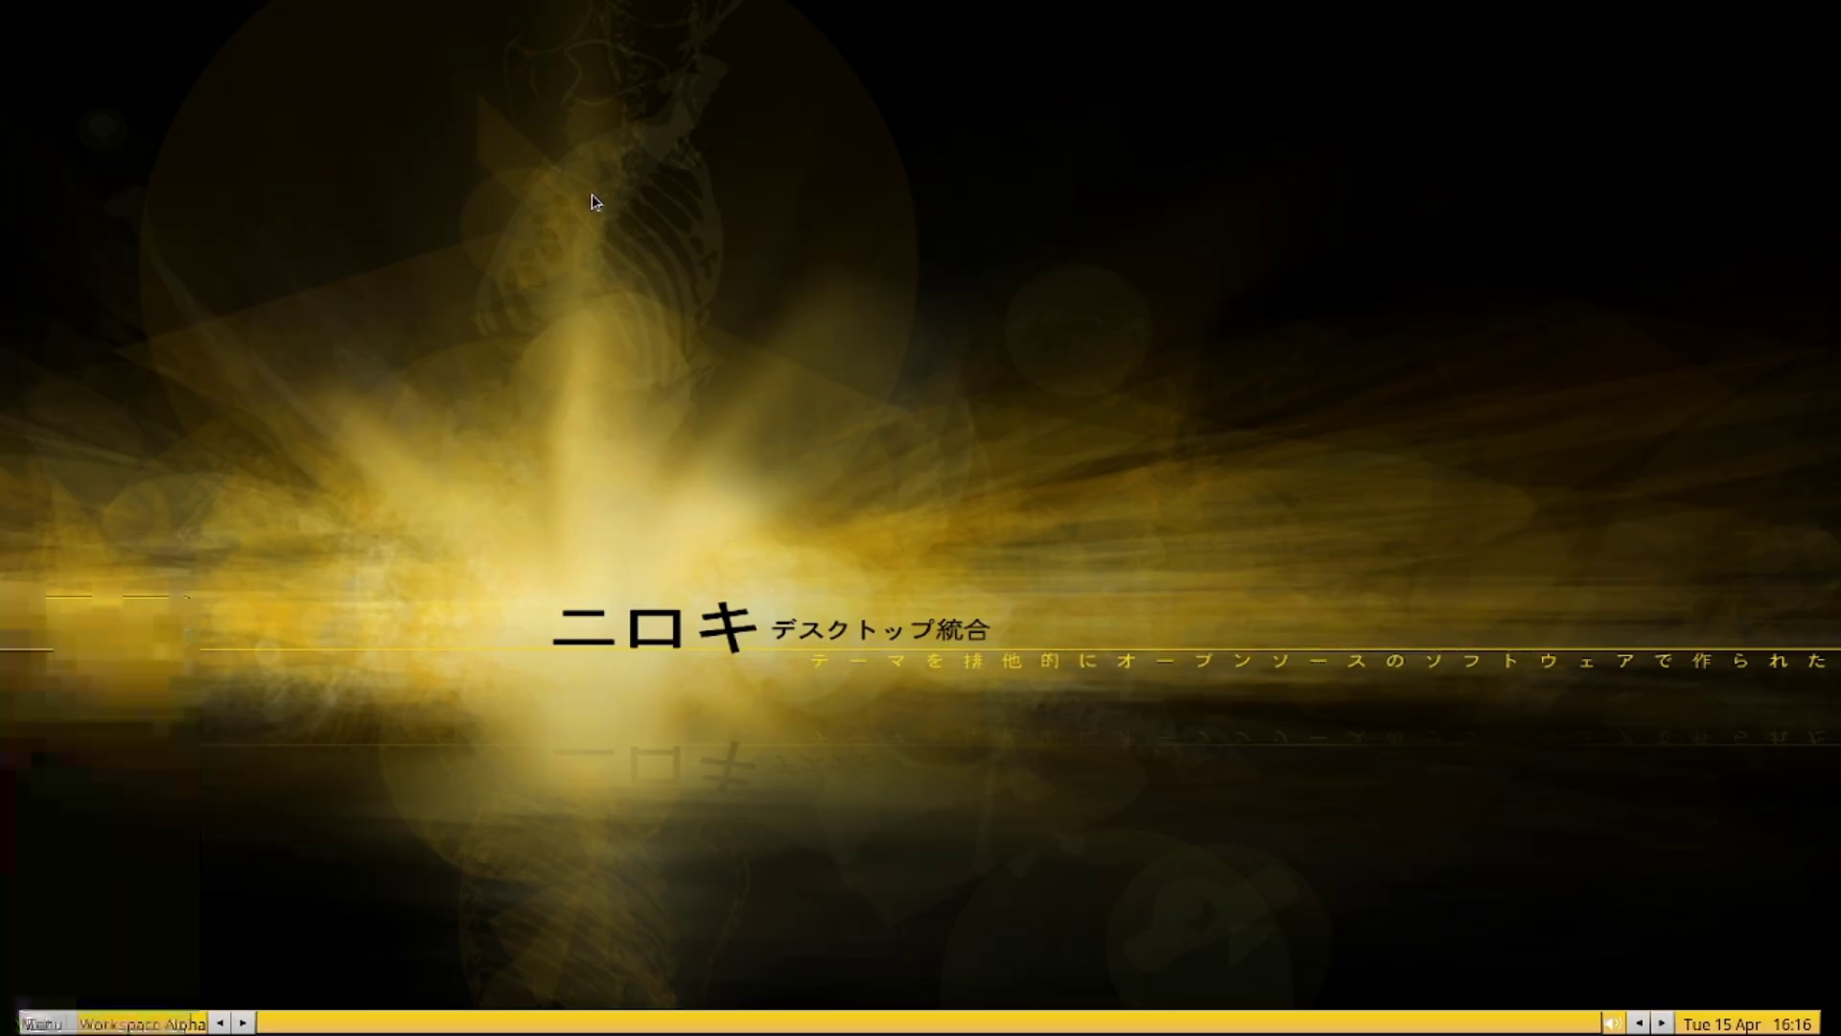
Step: Look through the available pictures in the Control Centre's wallpaper chooser without selecting one, and close all the windows
right_click(370, 401)
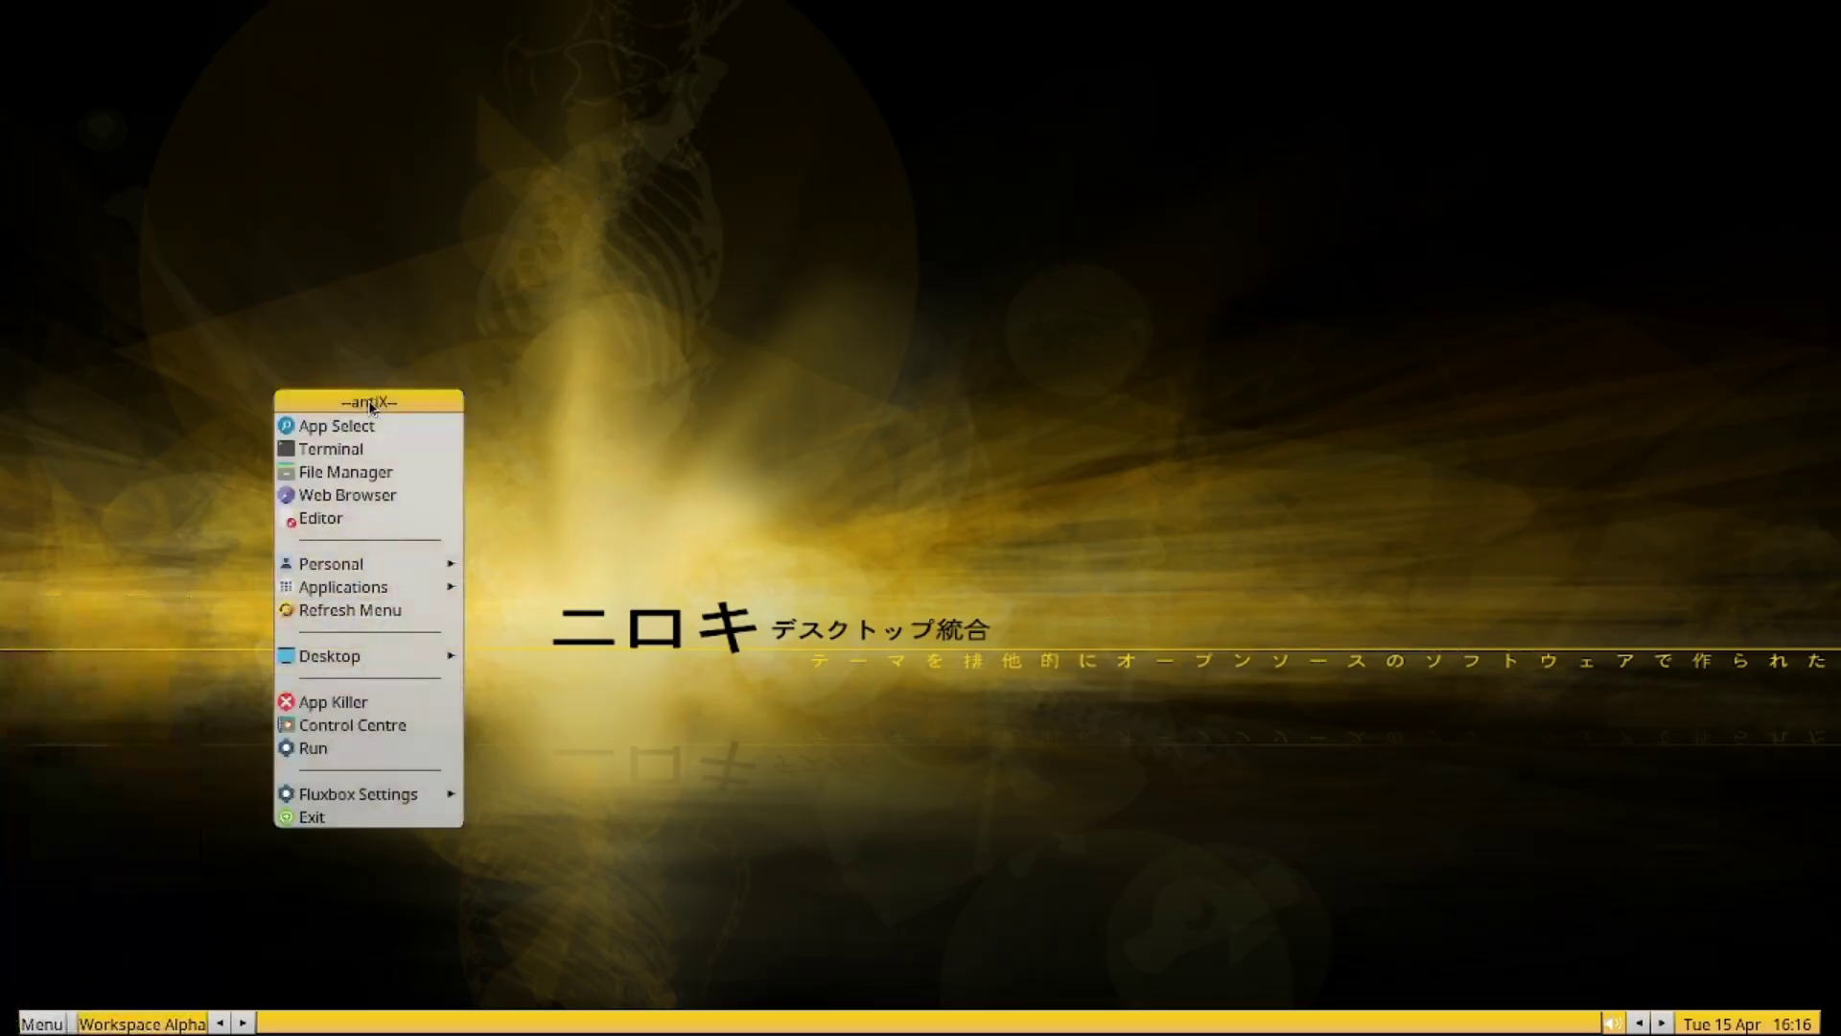
left_click(385, 728)
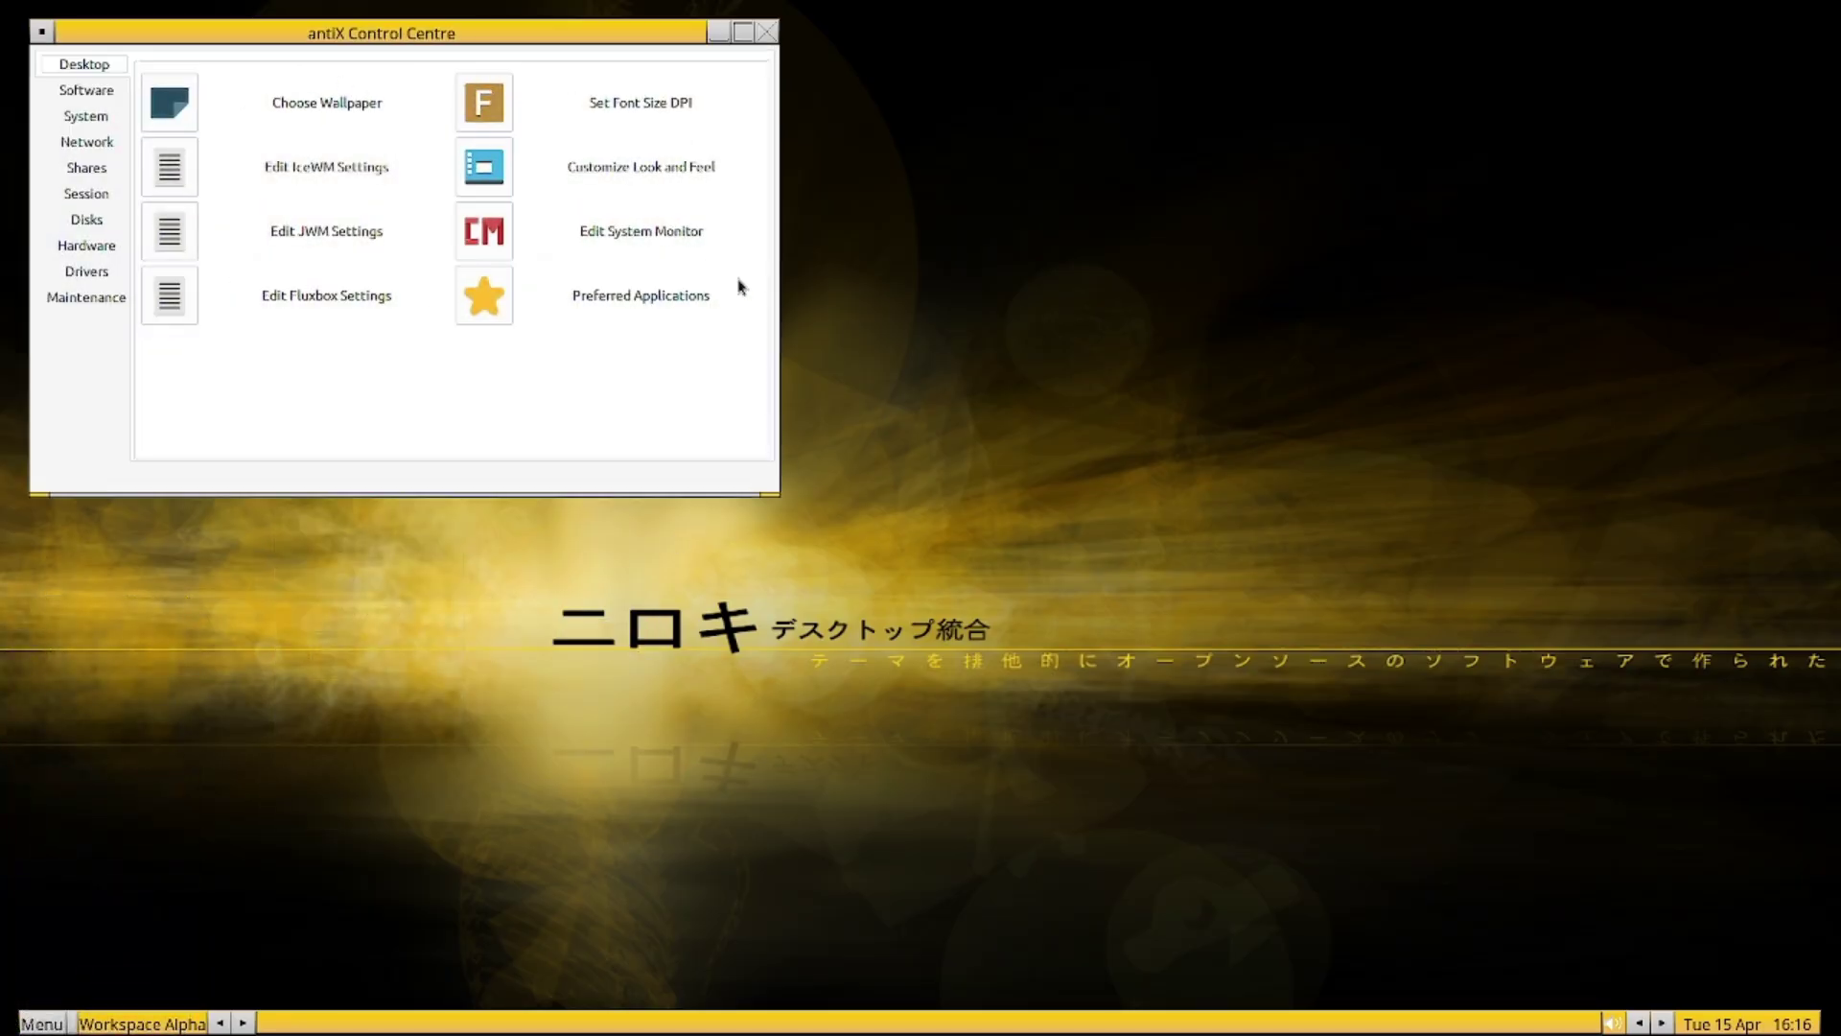
left_click(170, 106)
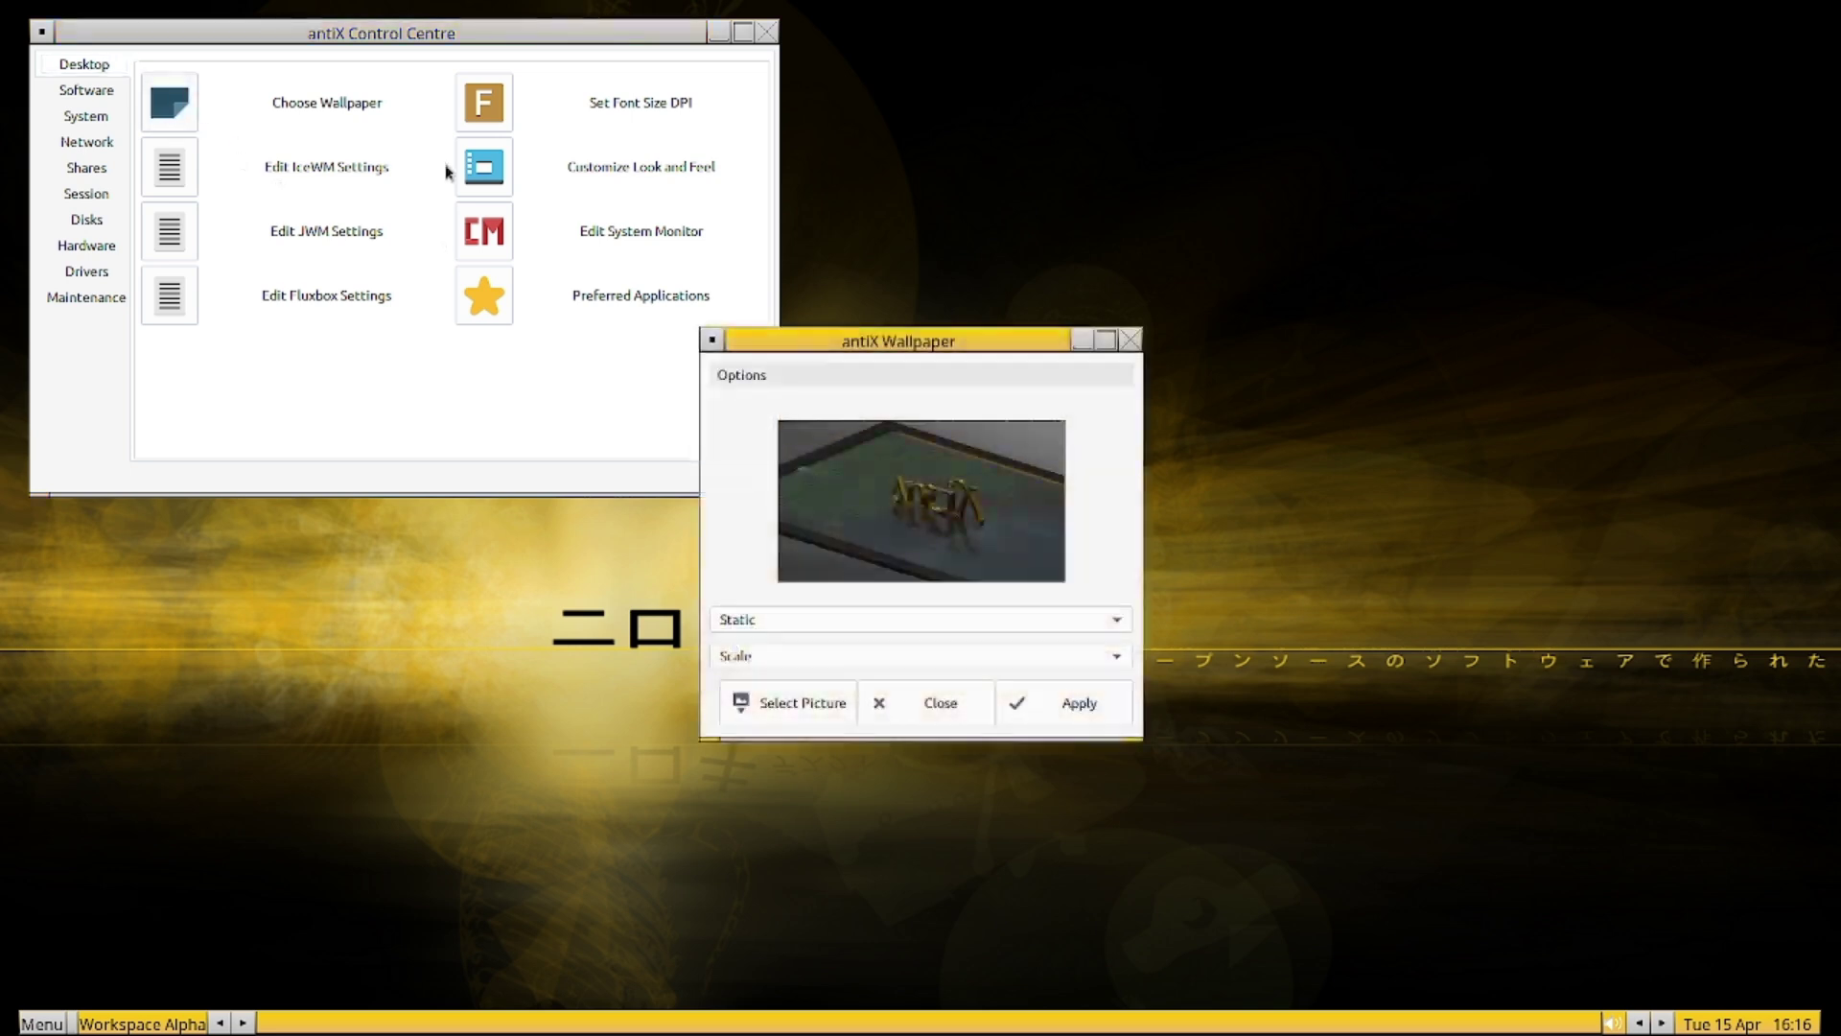
left_click(768, 704)
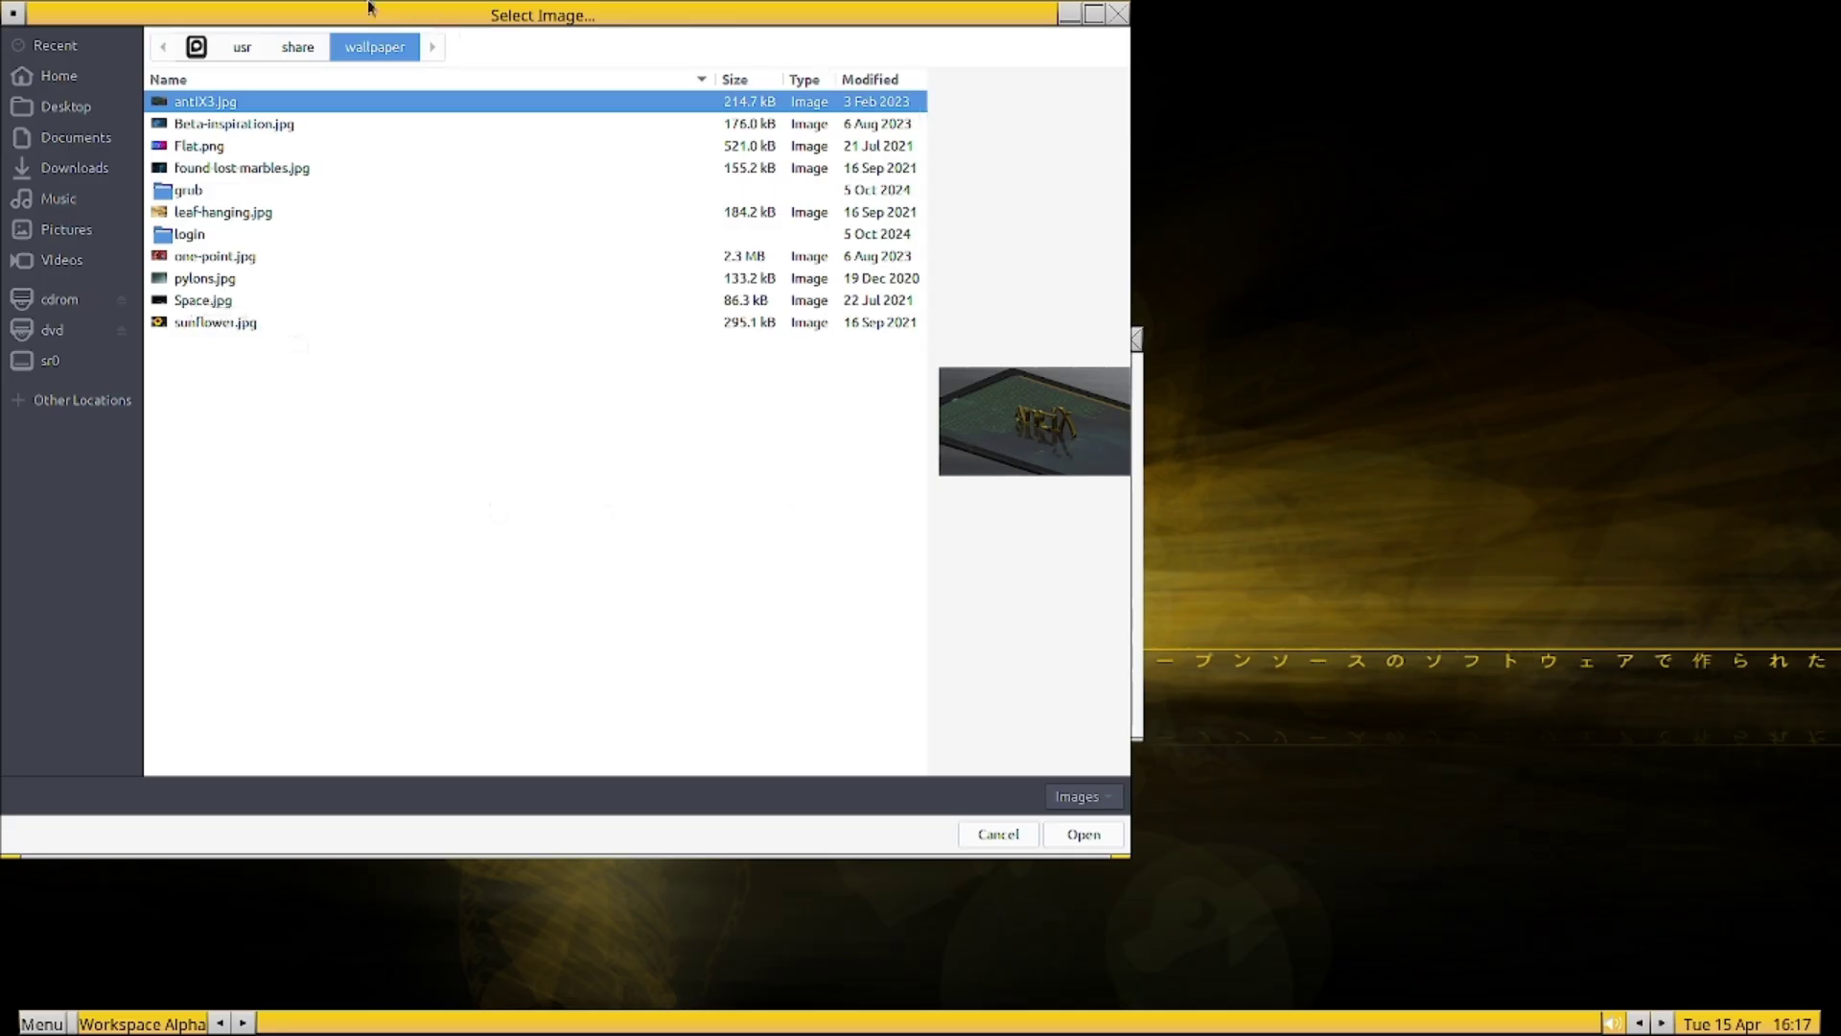
left_click_drag(347, 14, 584, 78)
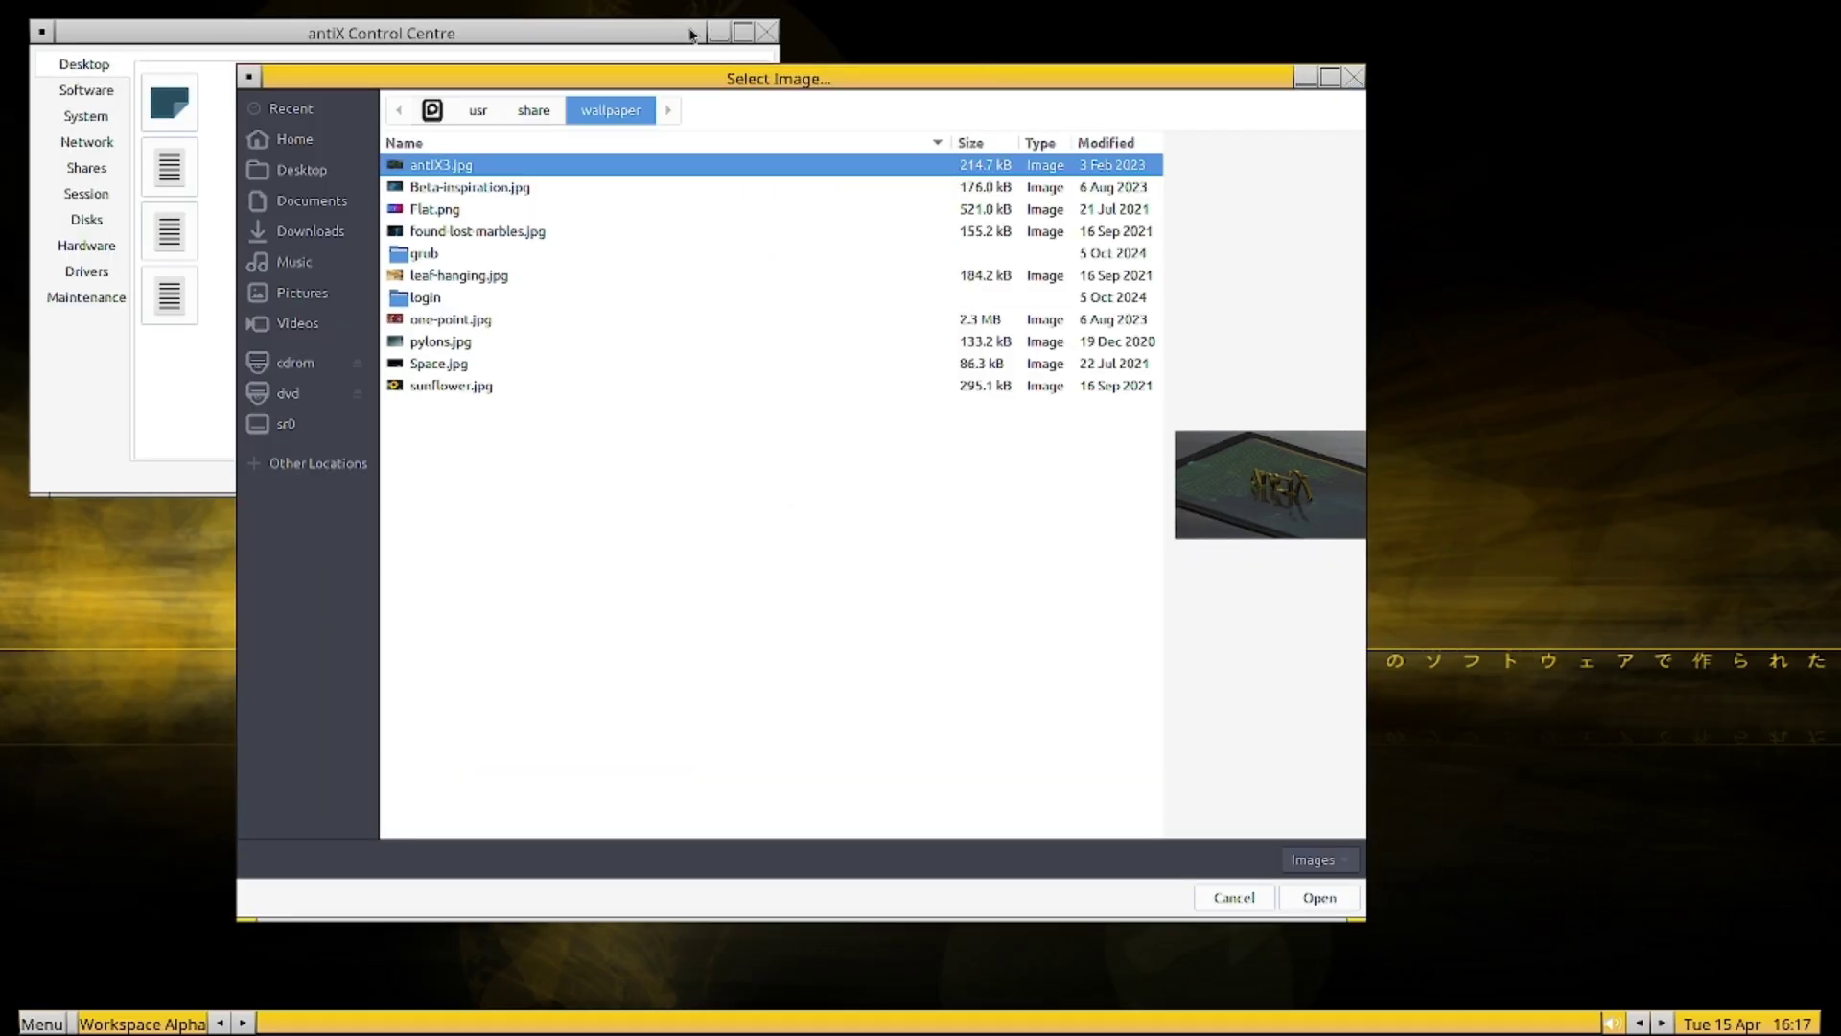
left_click(1354, 77)
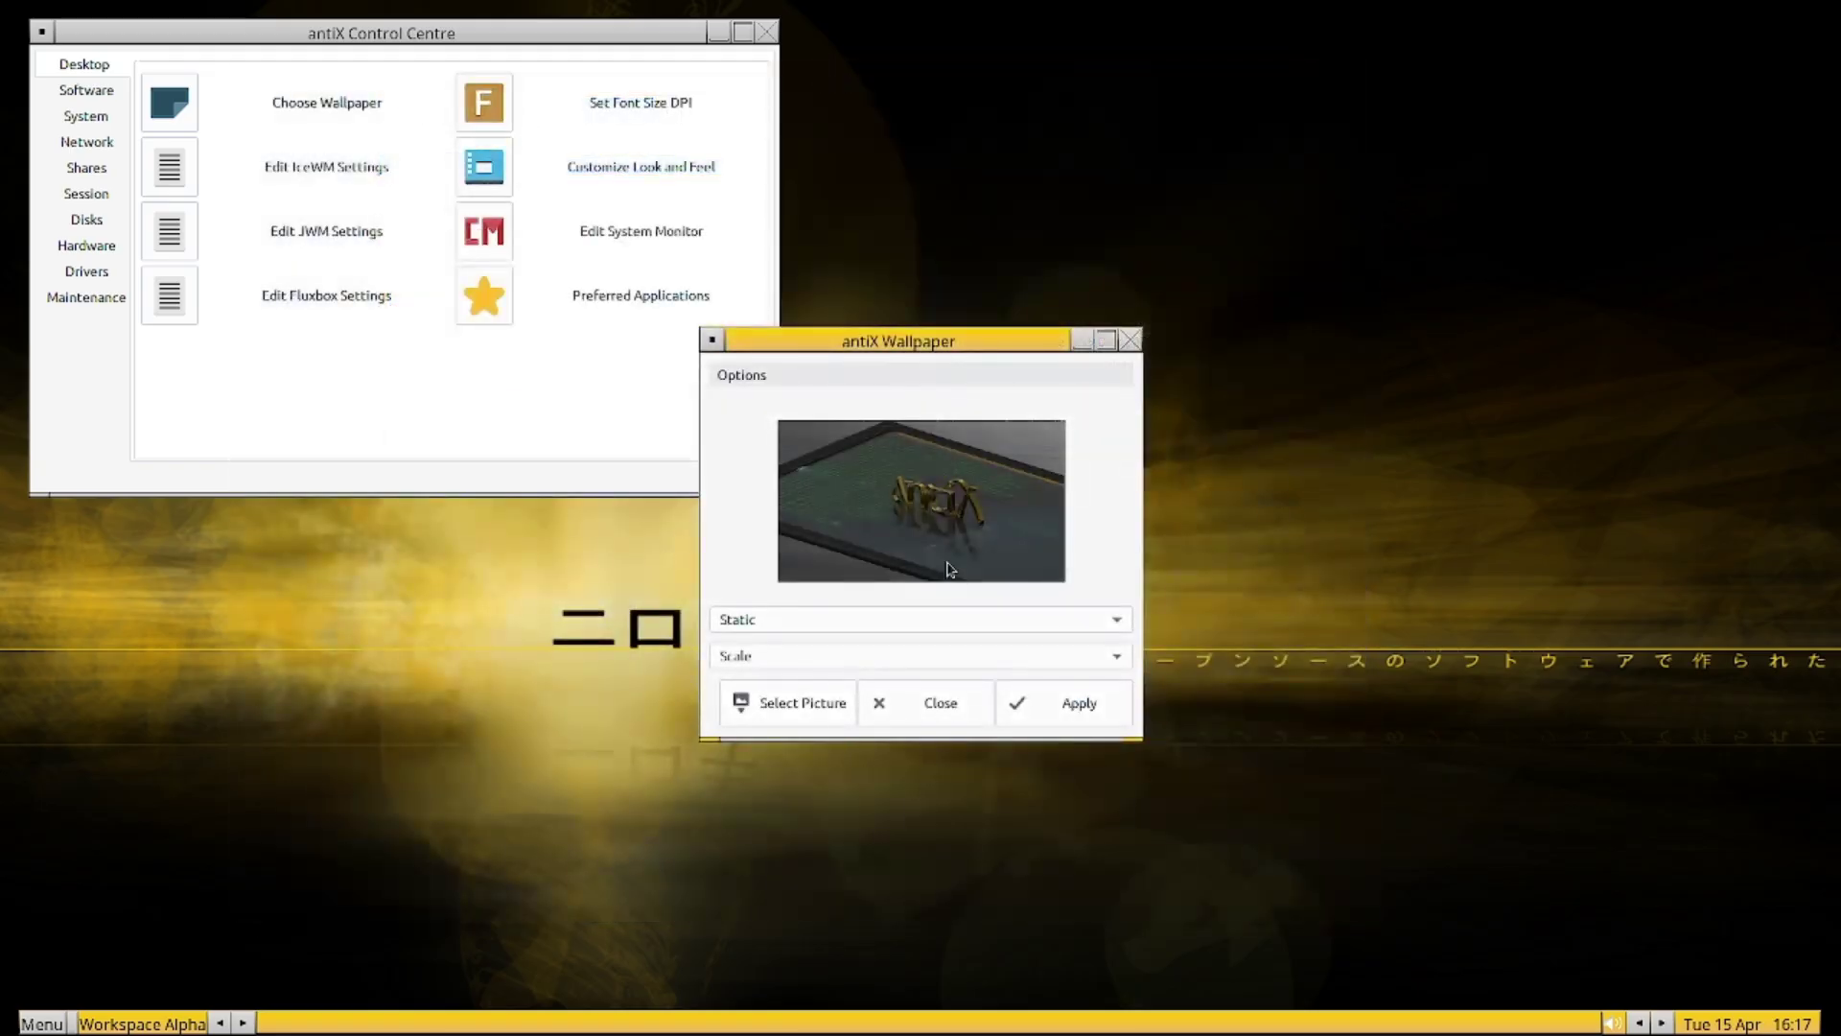
left_click(948, 721)
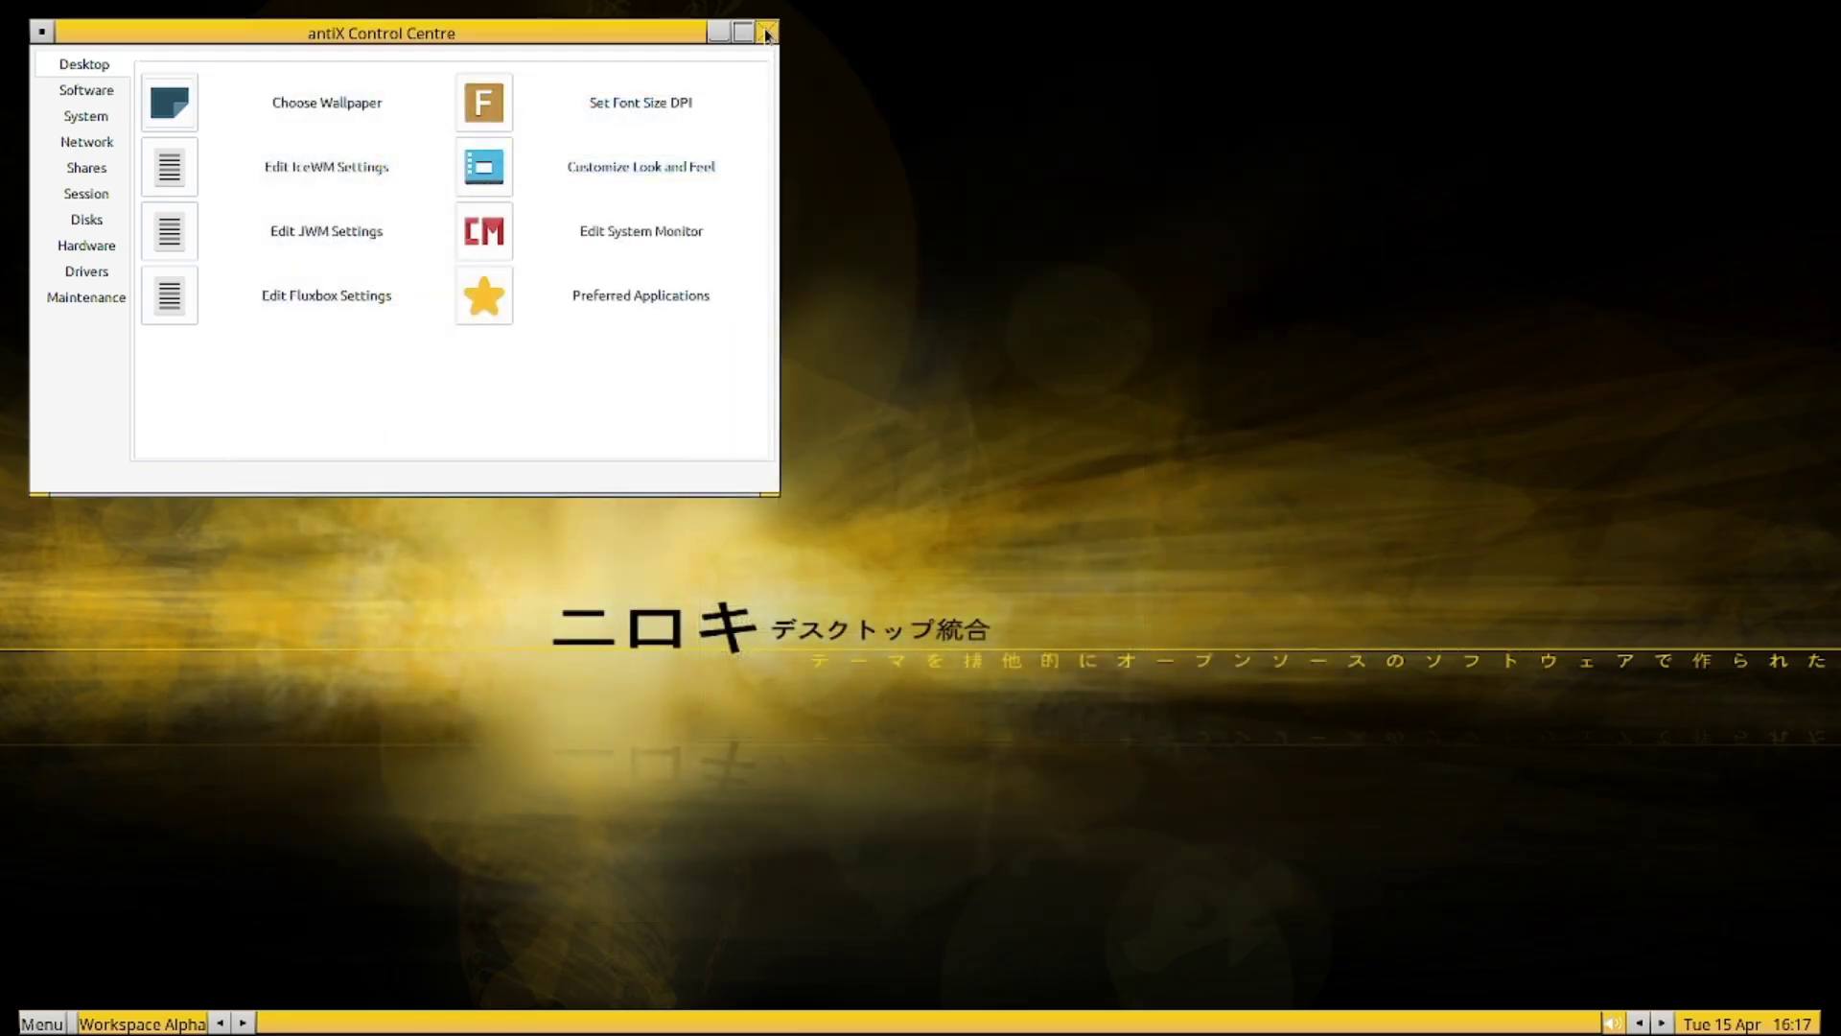
left_click(767, 33)
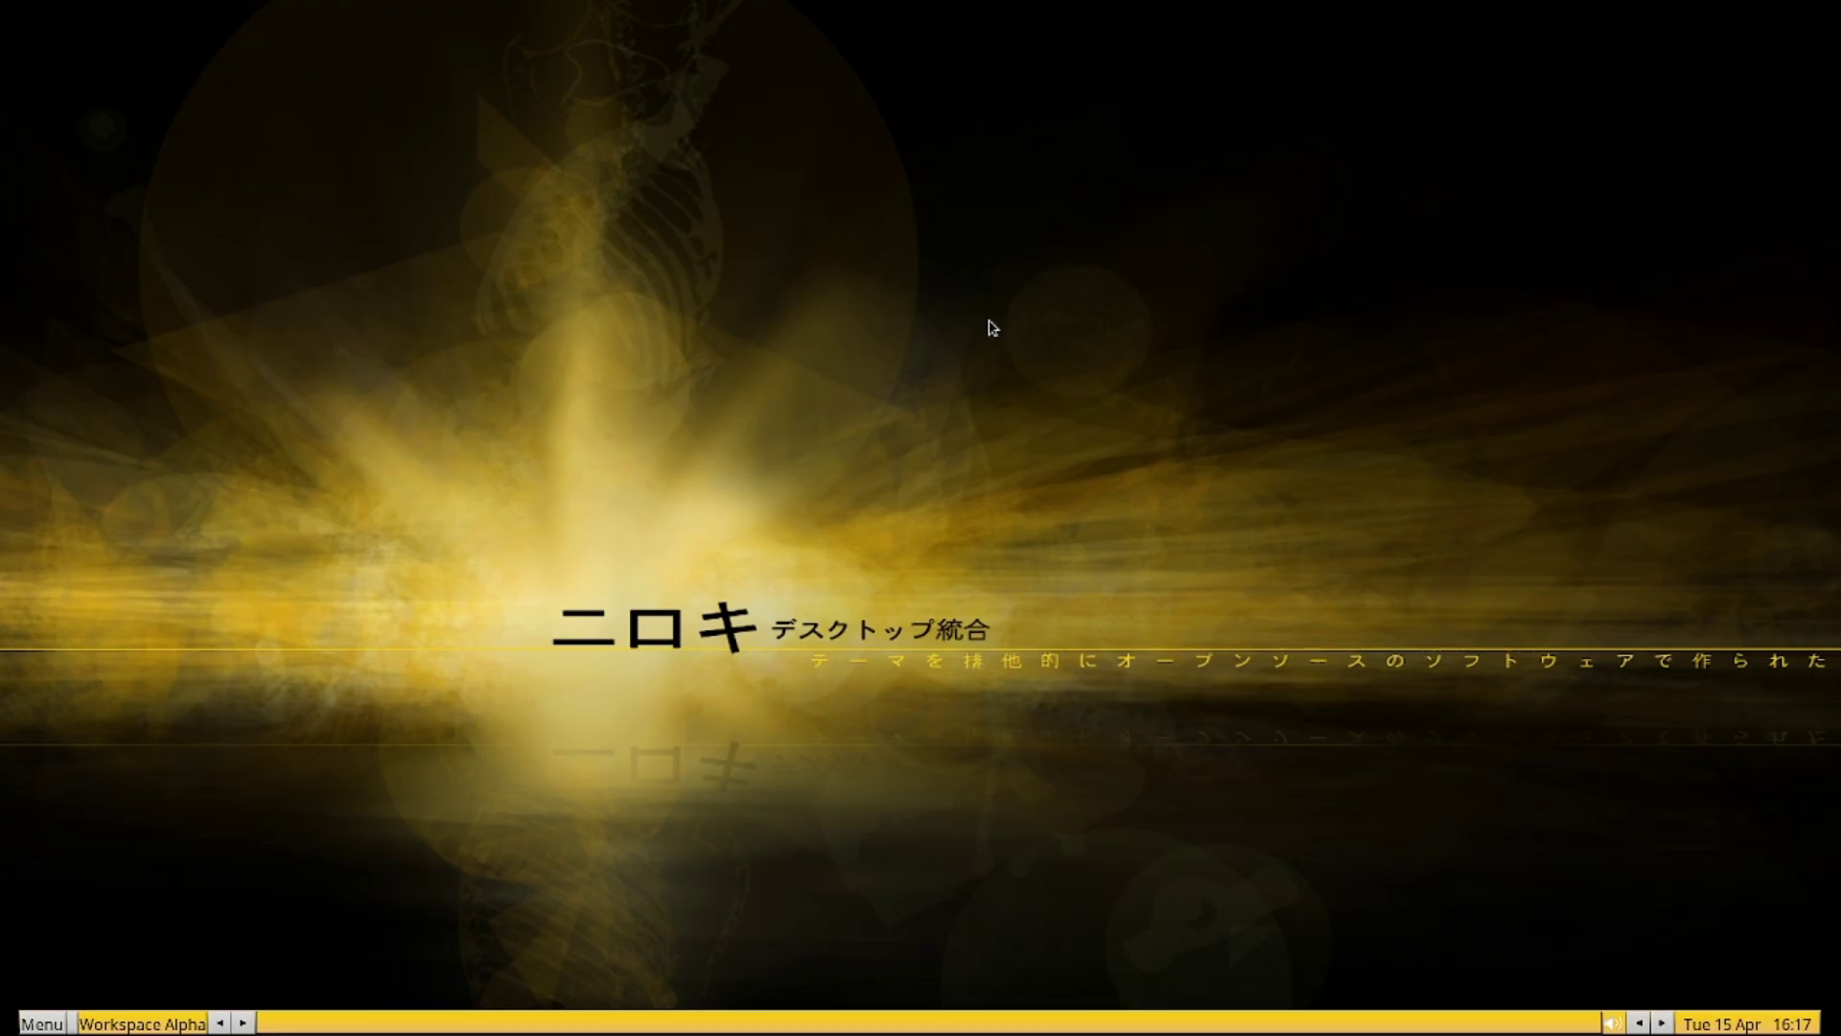